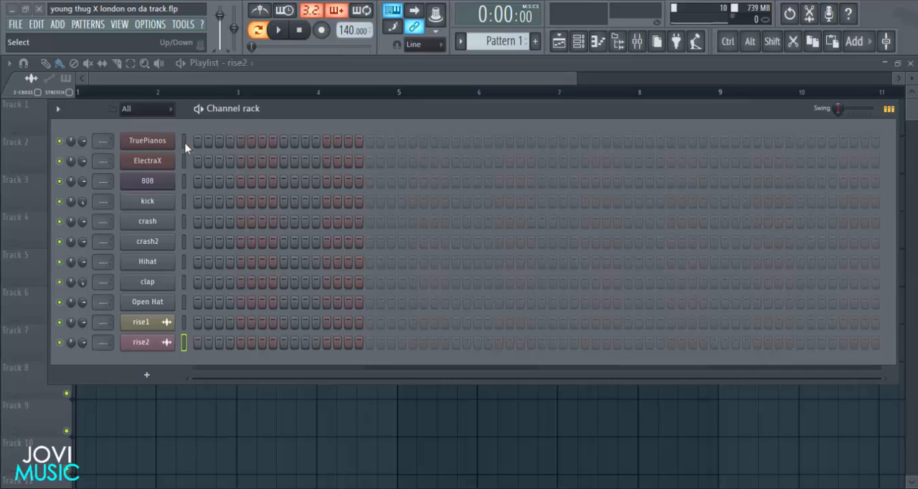
# Load the Dripper BT patch of the Atmo type in the ElectraX channel and close the plugin window.
pyautogui.moveTo(291, 107); pyautogui.dragTo(298, 104)
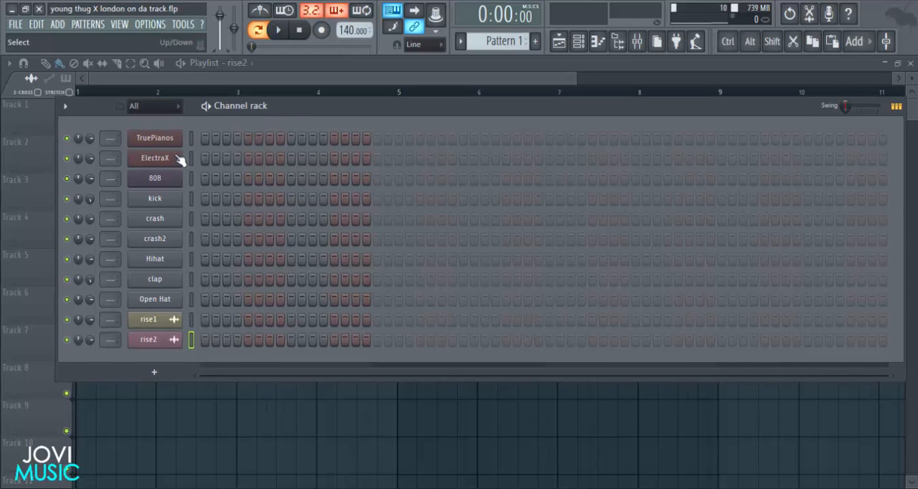
pyautogui.click(191, 138)
pyautogui.moveTo(288, 103); pyautogui.dragTo(277, 94)
pyautogui.click(173, 151)
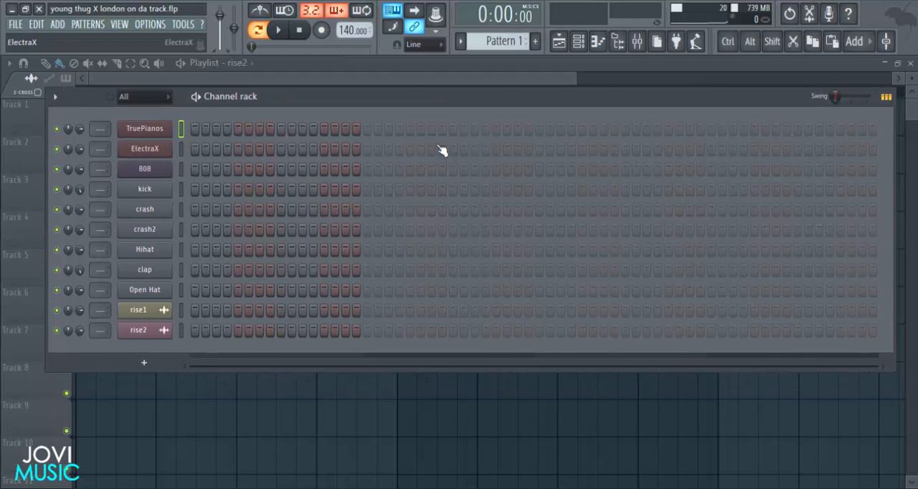
pyautogui.click(291, 46)
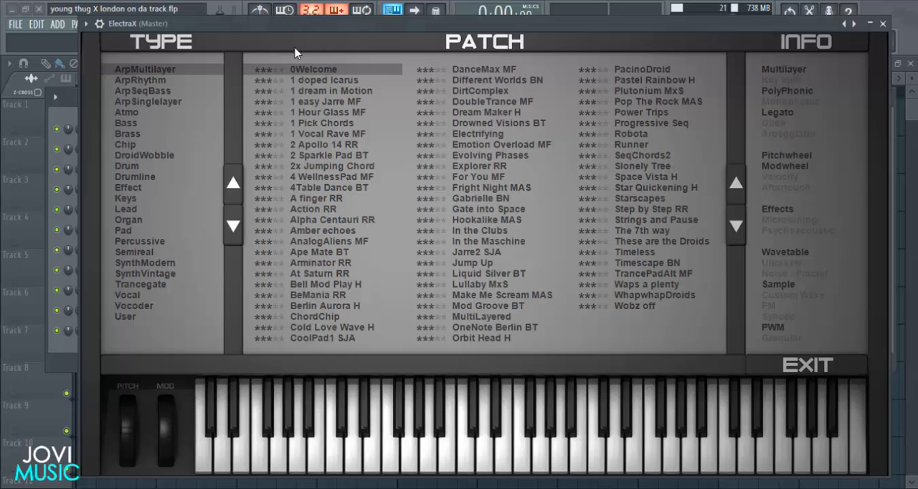
pyautogui.click(133, 112)
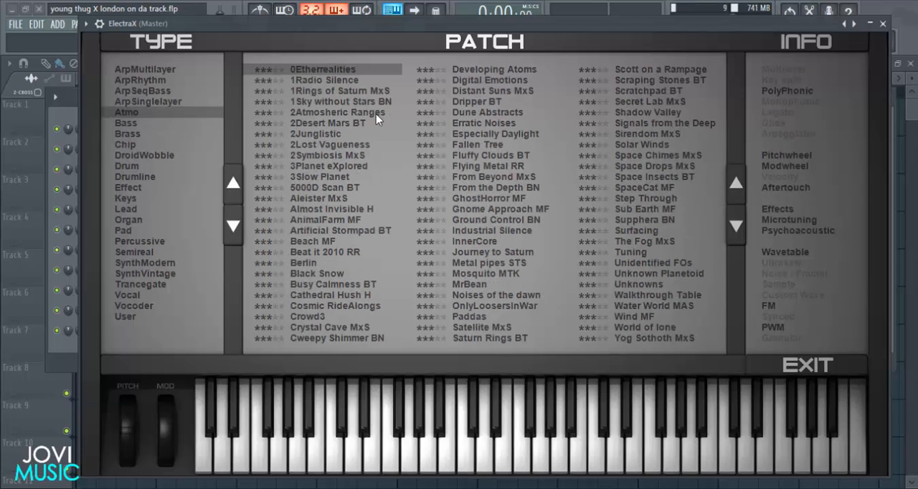
pyautogui.click(459, 103)
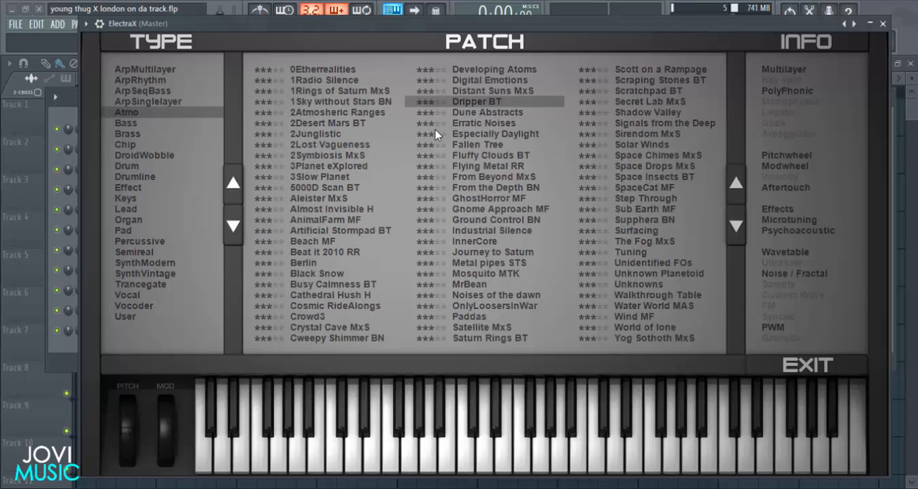
pyautogui.click(883, 23)
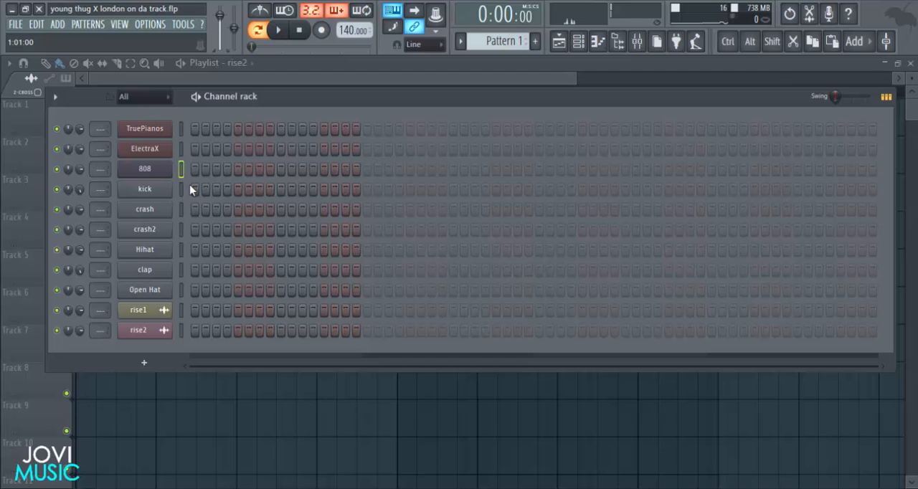
# Review the 808 channel's 3x Osc settings and go through the kick, crash, Hihat and Open Hat channels.
pyautogui.click(147, 171)
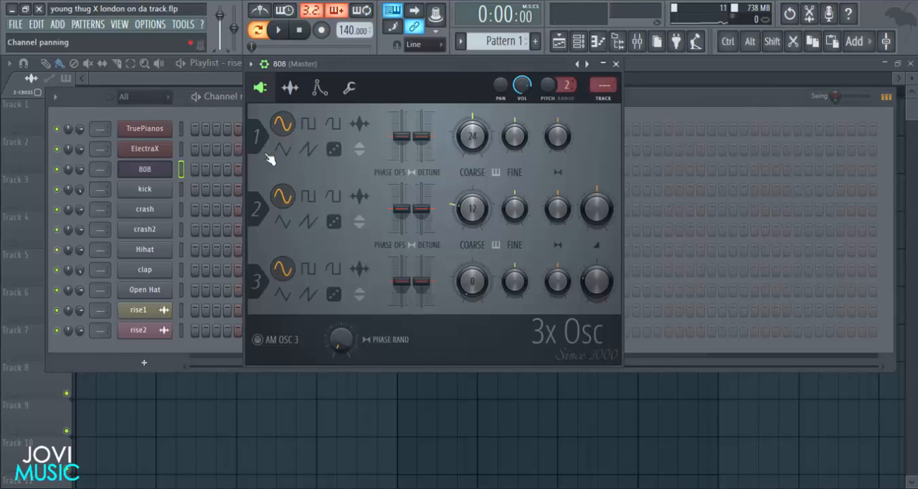
pyautogui.click(616, 64)
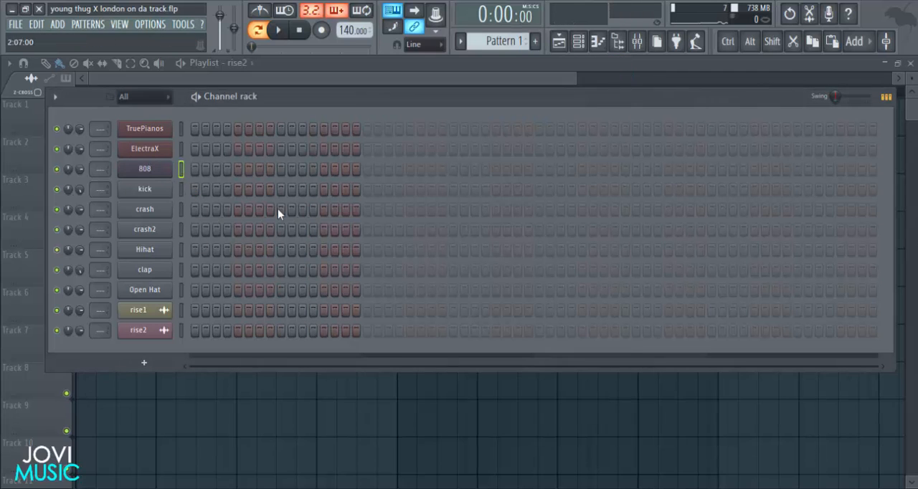
pyautogui.click(181, 190)
pyautogui.click(181, 208)
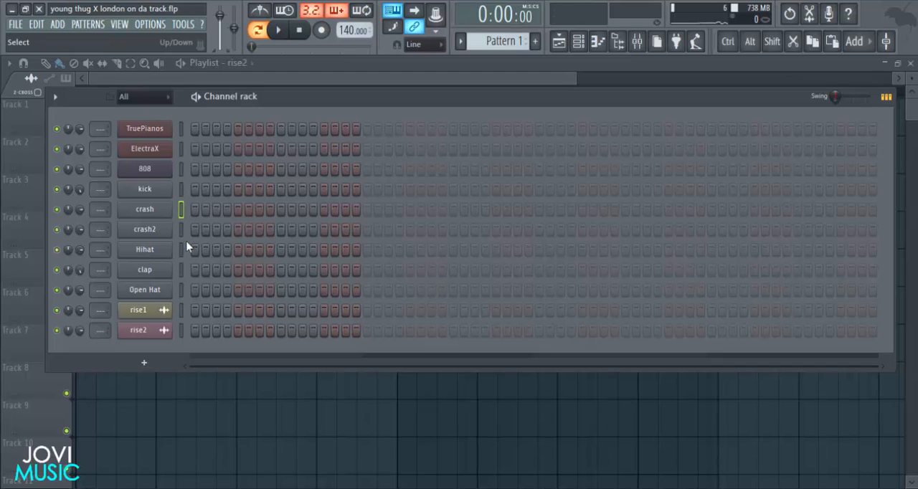
pyautogui.click(181, 249)
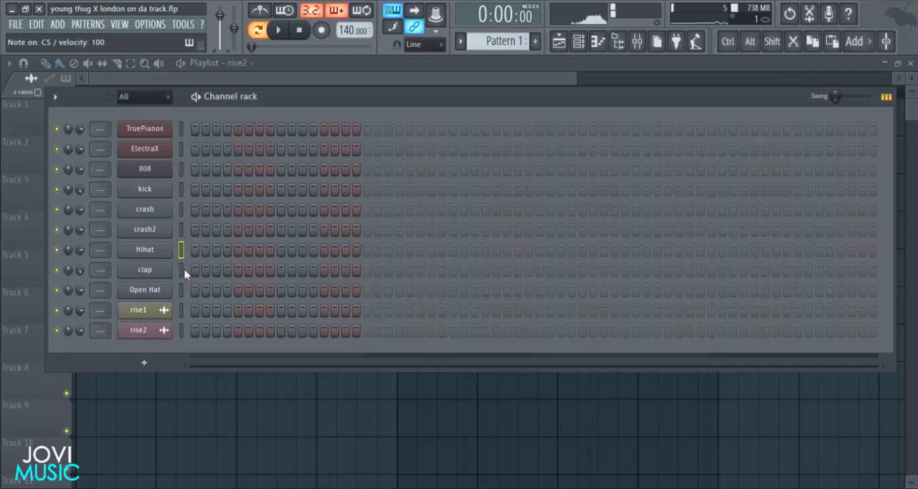
pyautogui.click(183, 289)
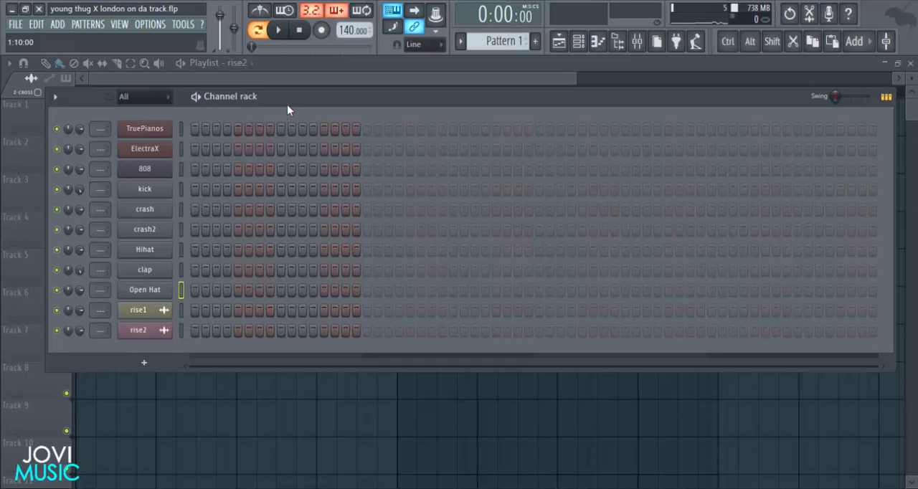
pyautogui.moveTo(287, 105)
pyautogui.mouseDown()
pyautogui.moveTo(297, 108)
pyautogui.moveTo(285, 109)
pyautogui.mouseUp()
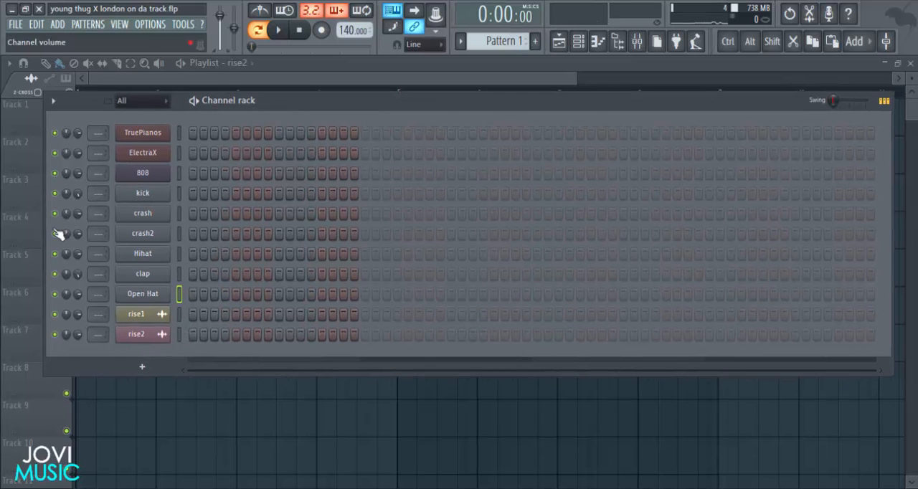
# Open the TruePianos channel, set its keyboard dynamics to 34 and play a test note.
pyautogui.click(151, 134)
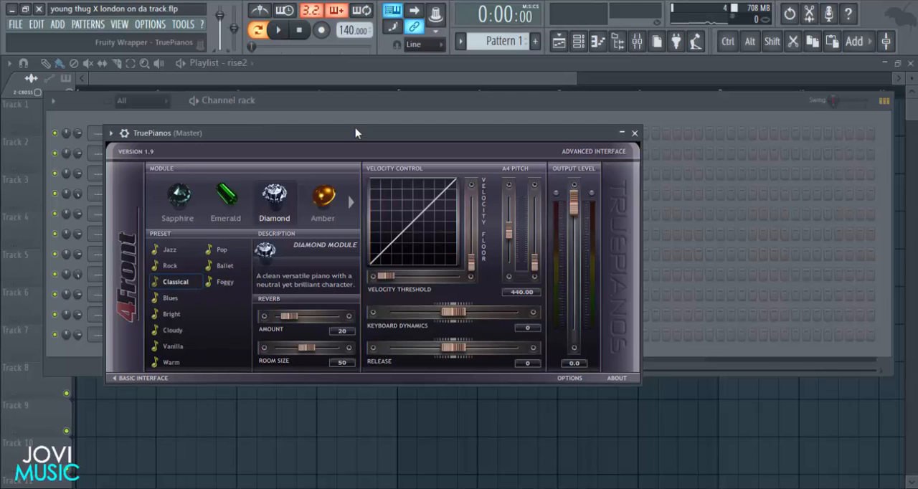
pyautogui.moveTo(356, 137); pyautogui.dragTo(372, 128)
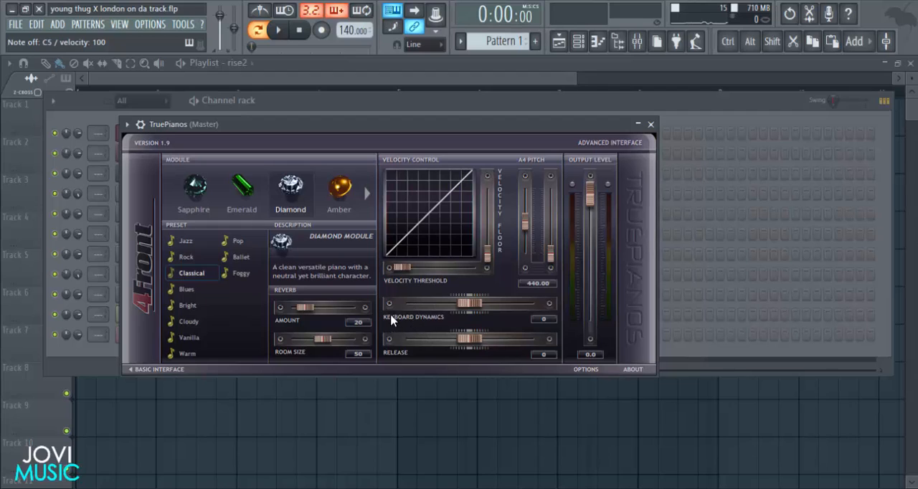
pyautogui.moveTo(469, 307); pyautogui.dragTo(490, 307)
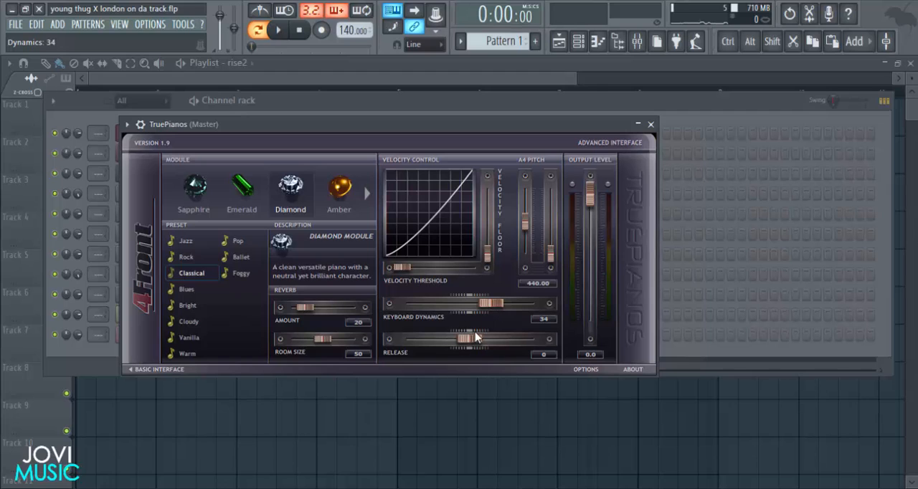
pyautogui.press('z')
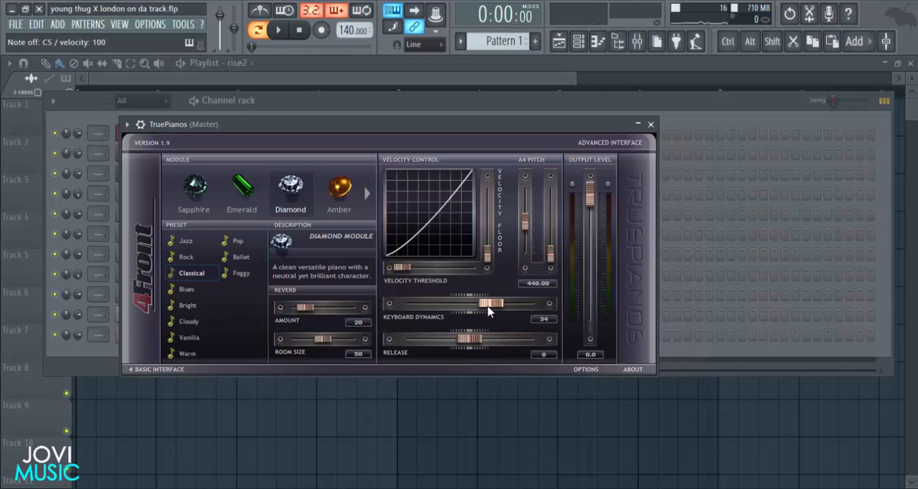
# Try keyboard dynamics values of -49 and -36 in TruePianos, playing a test note for each.
pyautogui.moveTo(488, 310); pyautogui.dragTo(424, 307)
pyautogui.press('z')
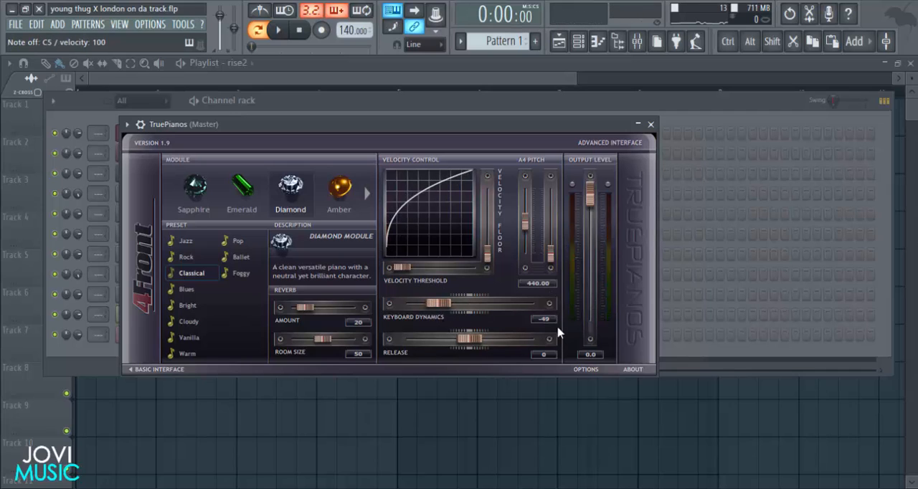
pyautogui.moveTo(438, 305); pyautogui.dragTo(446, 305)
pyautogui.press('z')
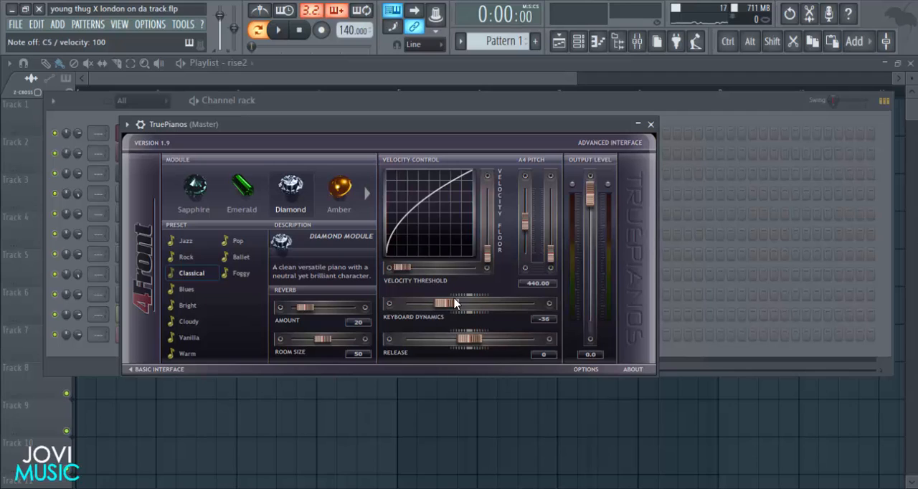
# Set the TruePianos keyboard dynamics to 32 and play a few notes to test the sound.
pyautogui.moveTo(446, 304); pyautogui.dragTo(490, 312)
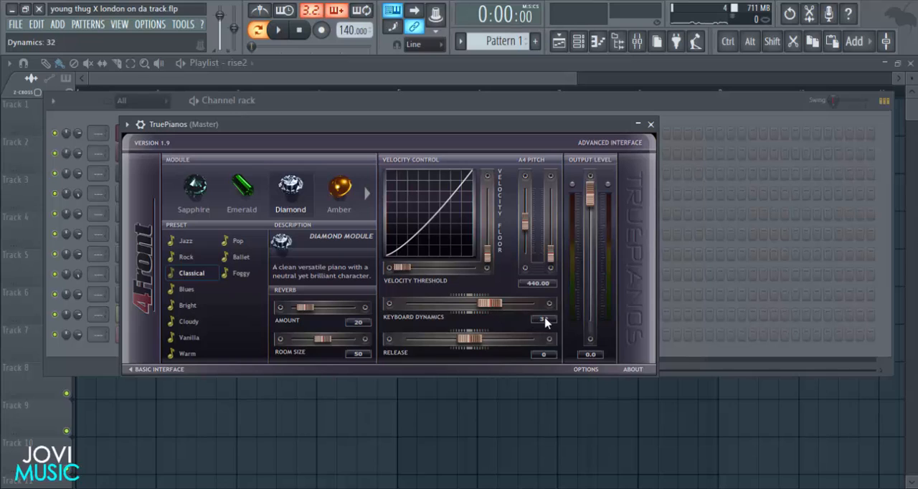
pyautogui.press('z')
pyautogui.press('b')
pyautogui.press('x')
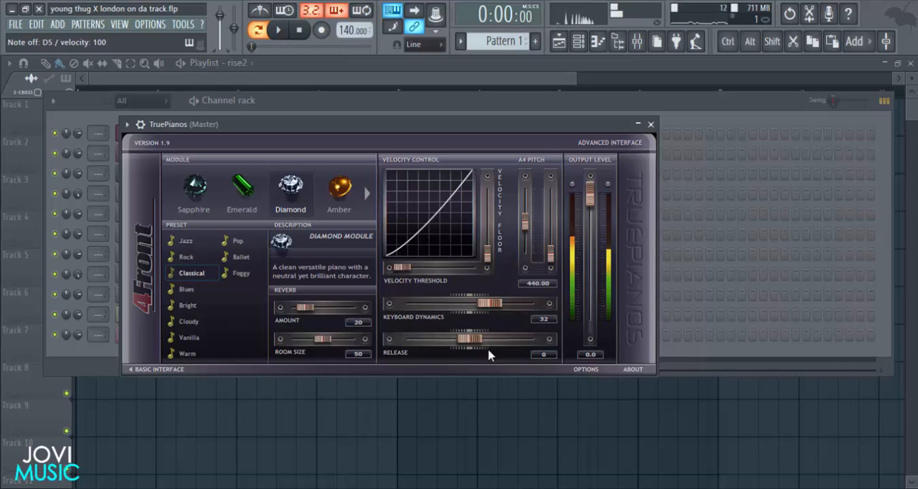
pyautogui.press('z')
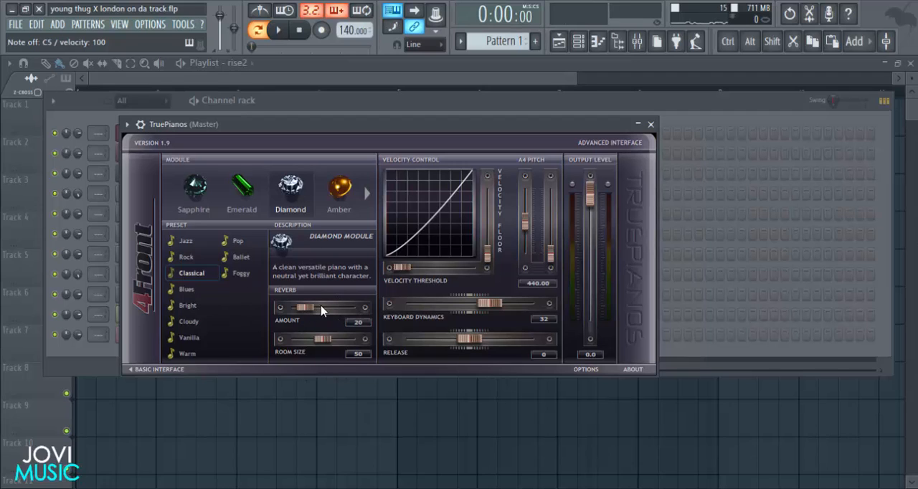
# Set the TruePianos reverb amount to 0 with a test note, and check the Dripper BT patch settings in ElectraX.
pyautogui.moveTo(301, 307); pyautogui.dragTo(249, 307)
pyautogui.press('z')
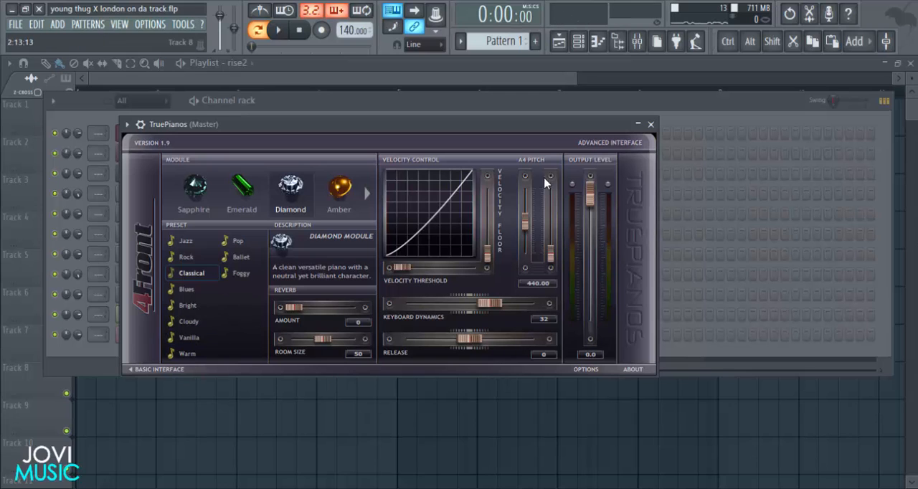
pyautogui.click(651, 124)
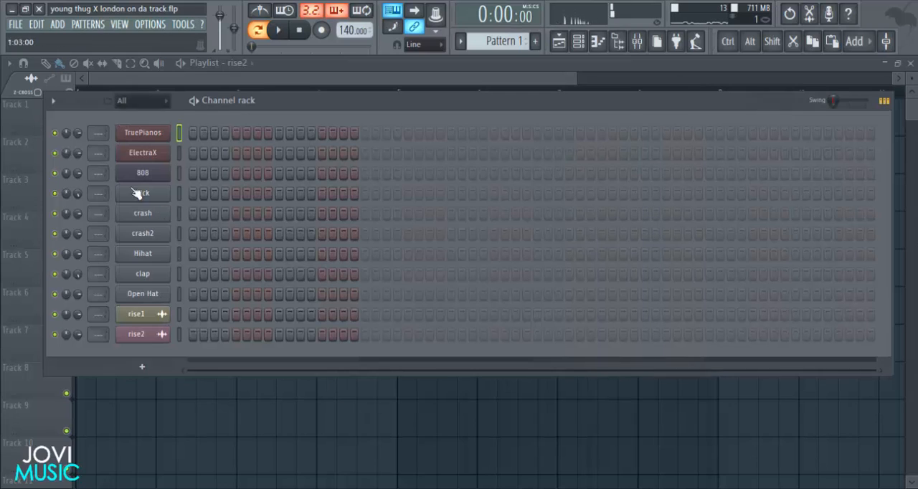
pyautogui.click(160, 155)
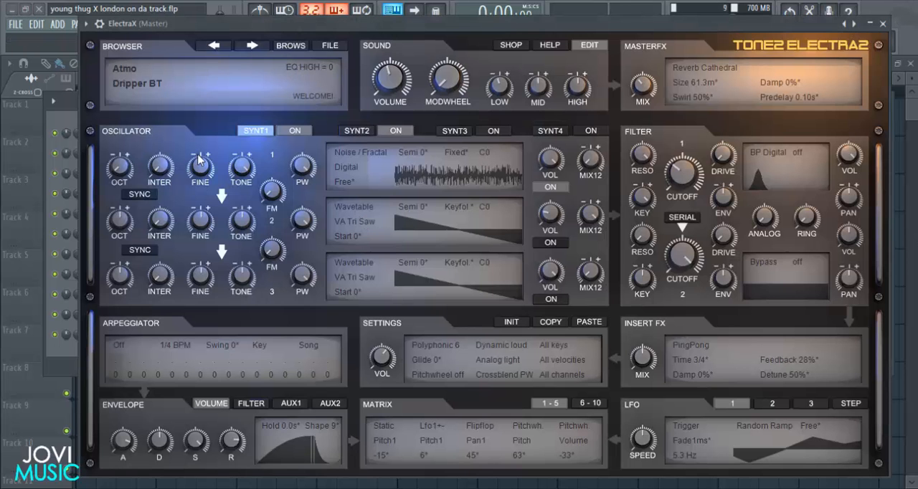
pyautogui.click(883, 24)
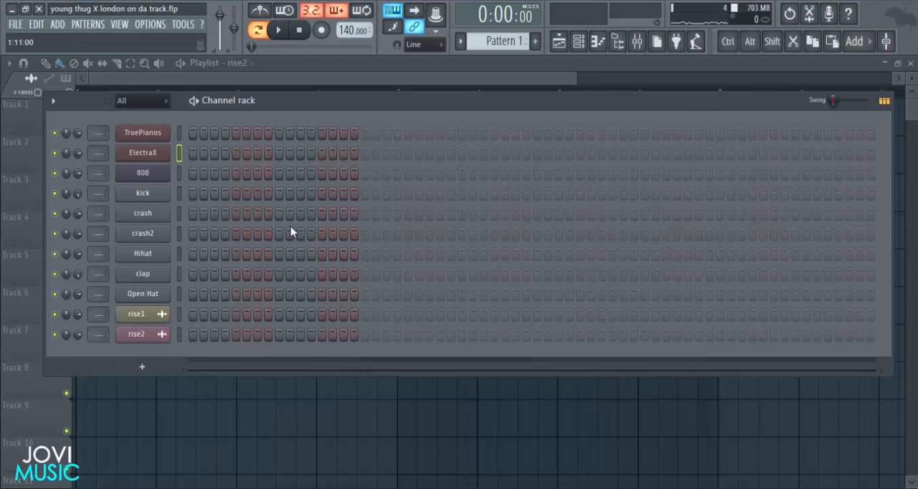
# Turn down the mix levels of oscillators 2 and 3 in the 808 channel's 3x Osc.
pyautogui.click(163, 175)
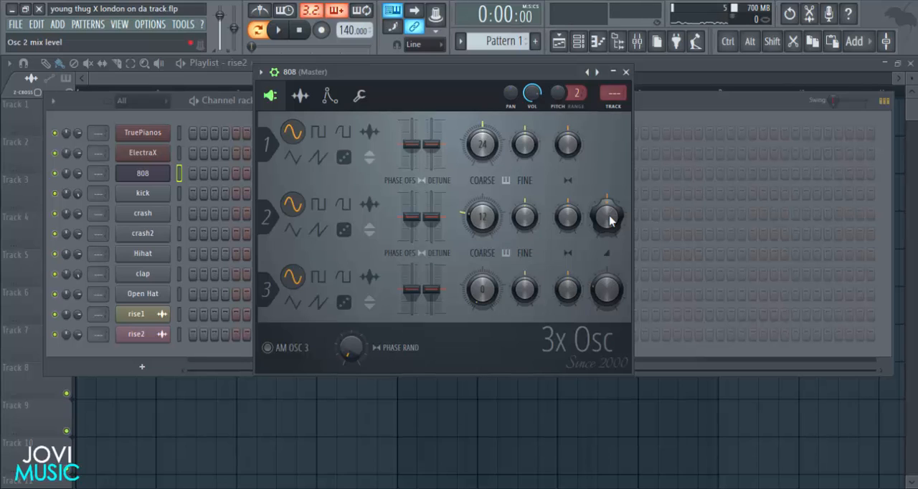
pyautogui.moveTo(610, 220); pyautogui.dragTo(610, 241)
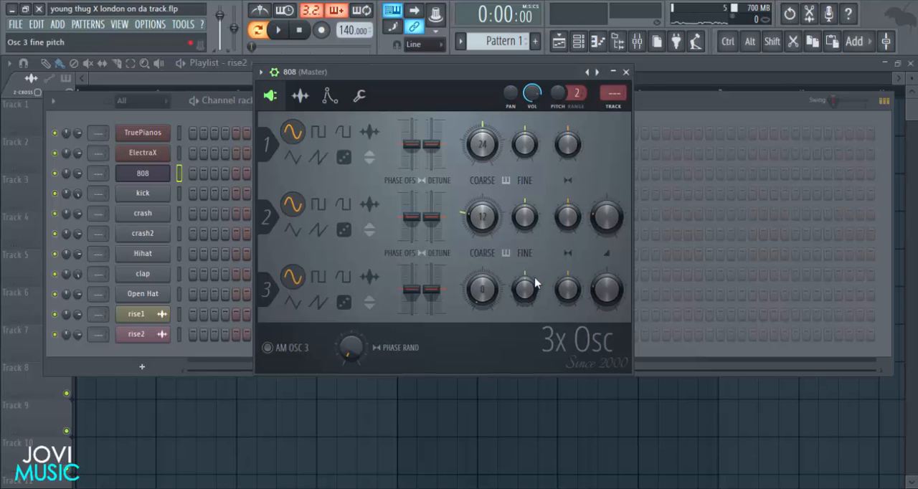
pyautogui.moveTo(606, 288); pyautogui.dragTo(607, 308)
# Set the coarse pitch of the 808's oscillators 2 and 1 to 0, play test notes and close the synth.
pyautogui.moveTo(475, 226); pyautogui.dragTo(479, 244)
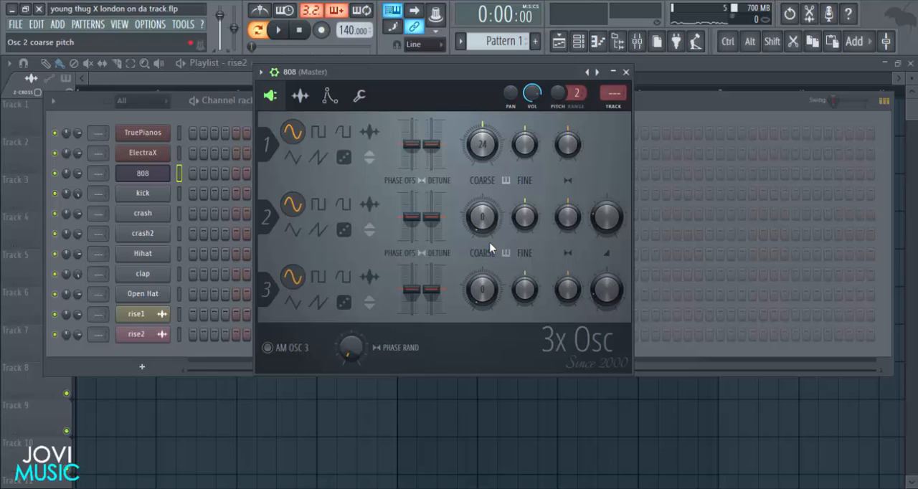
pyautogui.moveTo(480, 140); pyautogui.dragTo(479, 143)
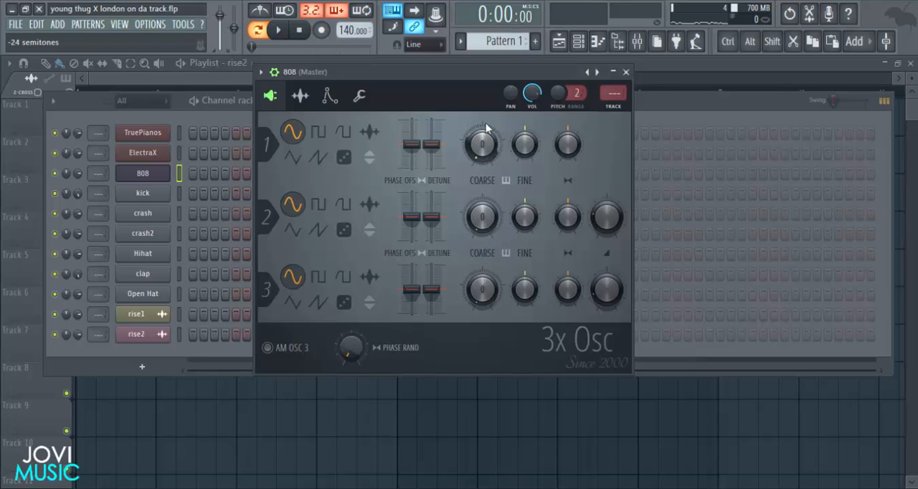
pyautogui.press('q')
pyautogui.press('q')
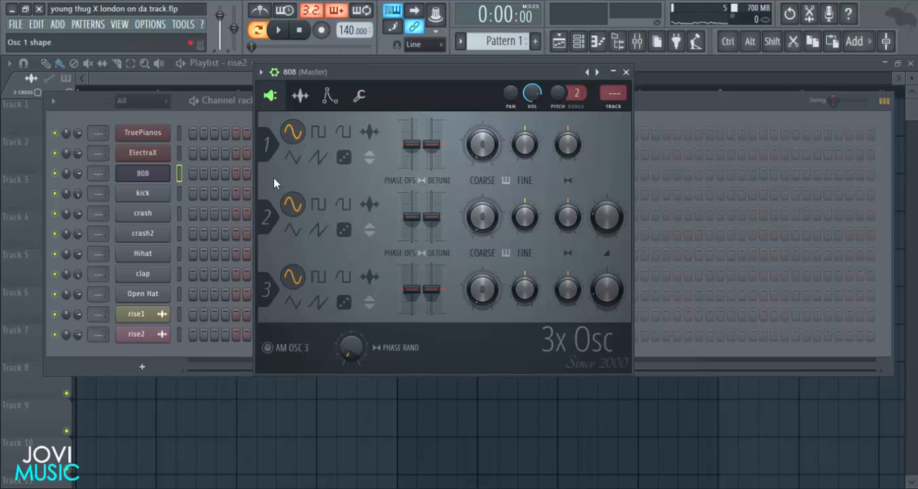
pyautogui.click(625, 72)
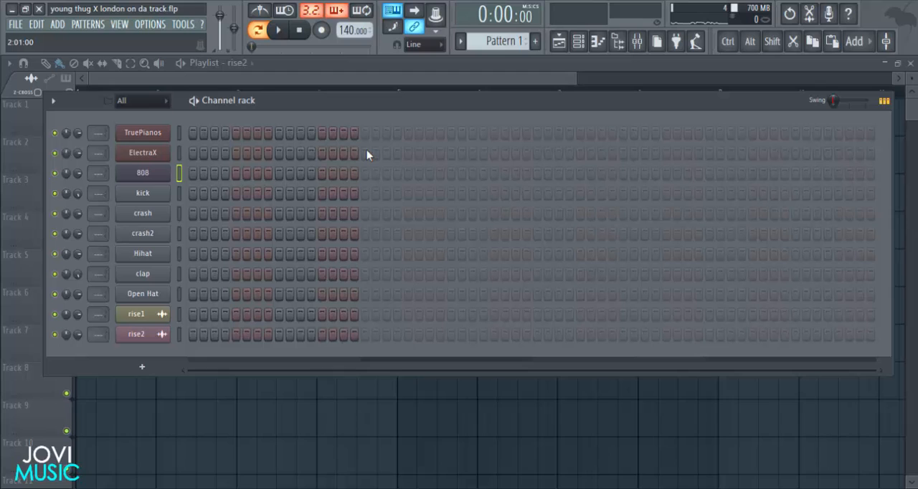
# Open the TruePianos channel's piano roll for Pattern 1 with the first four bars in view.
pyautogui.rightClick(172, 132)
pyautogui.click(197, 132)
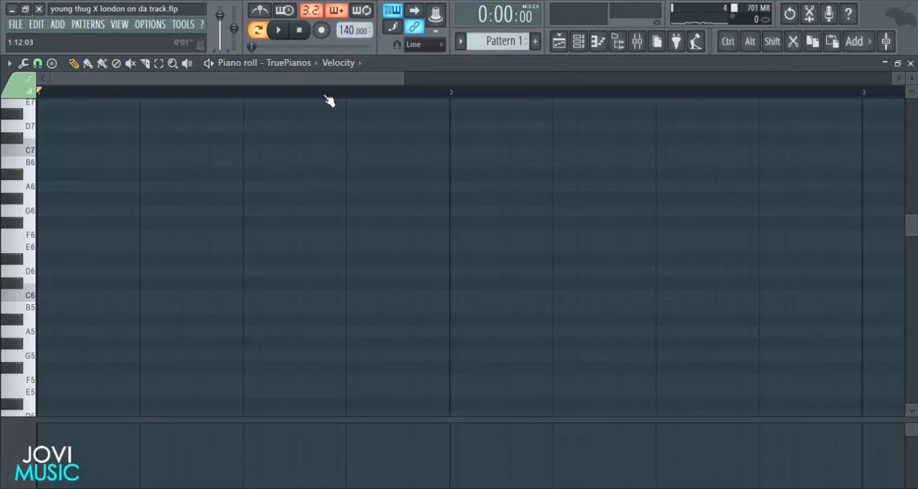
pyautogui.scroll(-2, 334, 143)
pyautogui.scroll(-5, 358, 186)
pyautogui.scroll(1, 712, 167)
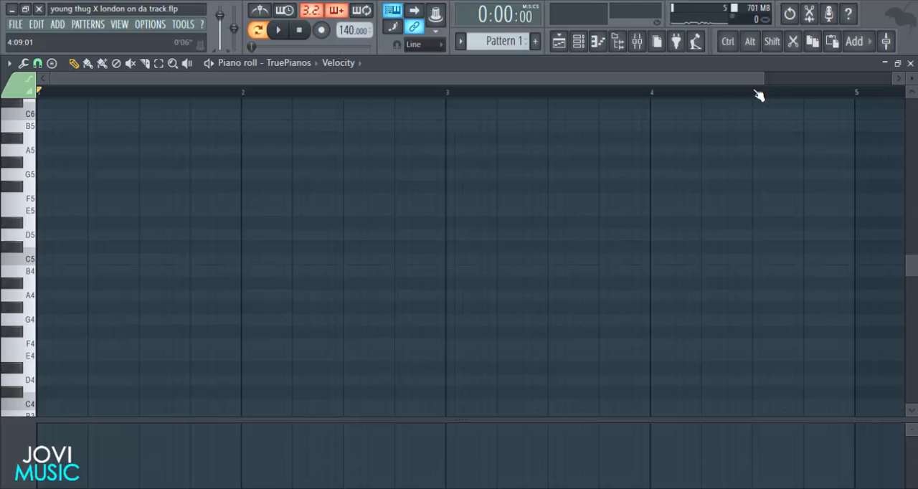
pyautogui.moveTo(762, 81); pyautogui.dragTo(739, 81)
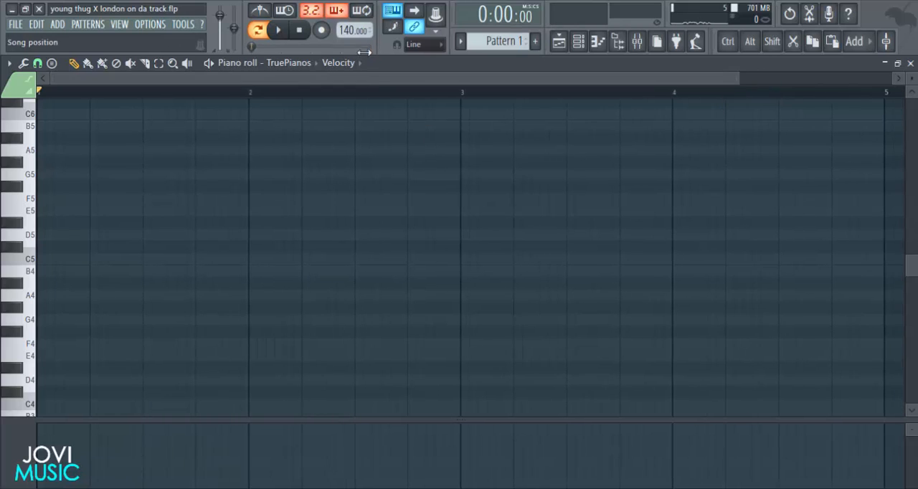
# Set the project tempo to 107 BPM.
pyautogui.scroll(-13, 344, 30)
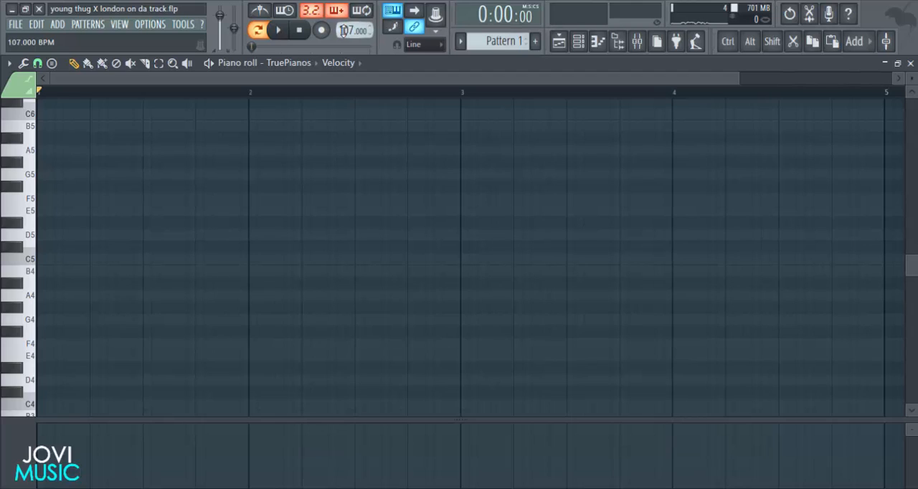
# Raise the project tempo to 108 BPM and draw an A4 piano note filling the first bar.
pyautogui.scroll(1, 344, 29)
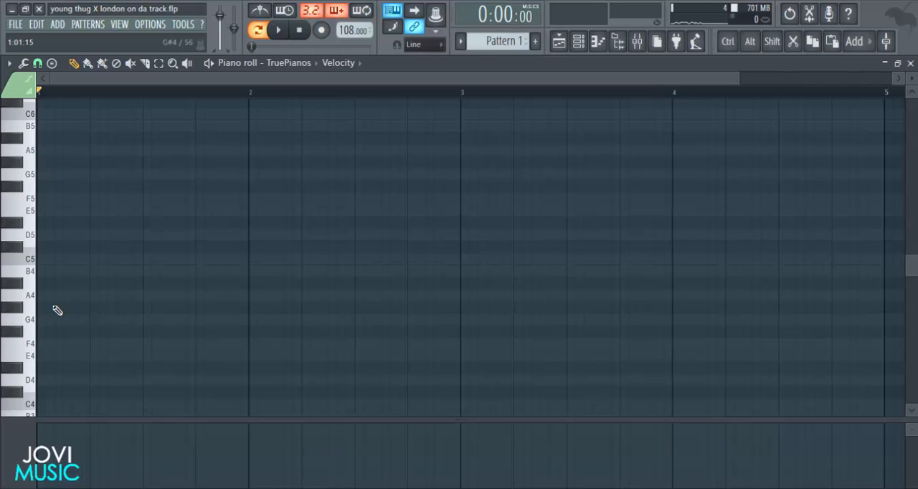
pyautogui.click(45, 284)
pyautogui.moveTo(37, 287); pyautogui.dragTo(40, 298)
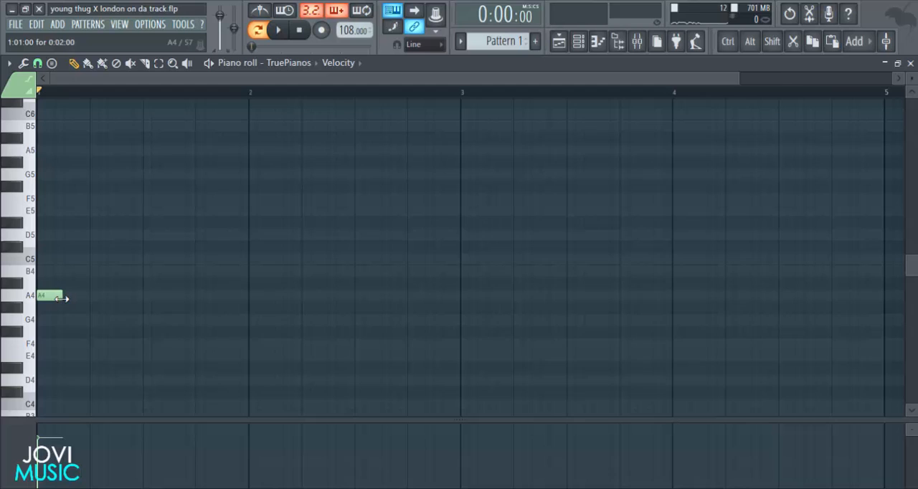
pyautogui.moveTo(62, 298); pyautogui.dragTo(247, 301)
pyautogui.moveTo(734, 89); pyautogui.dragTo(550, 100)
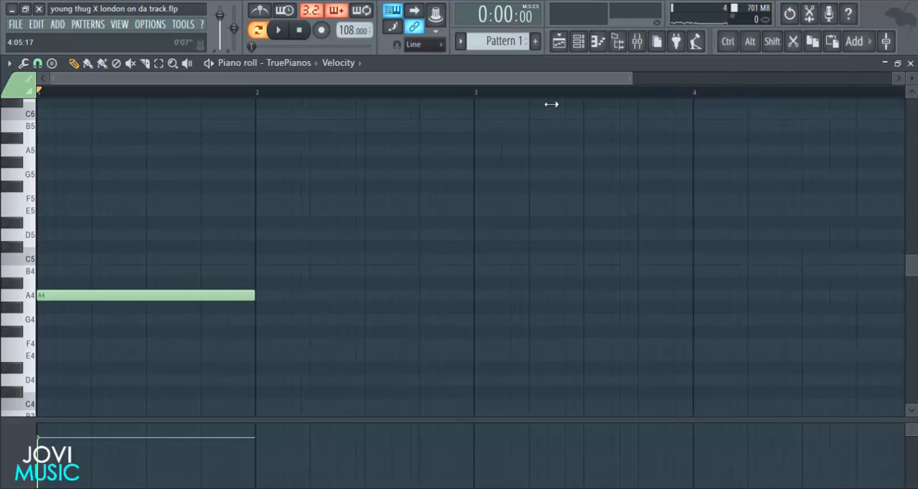
# Add one-bar C5 and F#5 notes above the A4 in bar 1 and audition the chord.
pyautogui.click(56, 261)
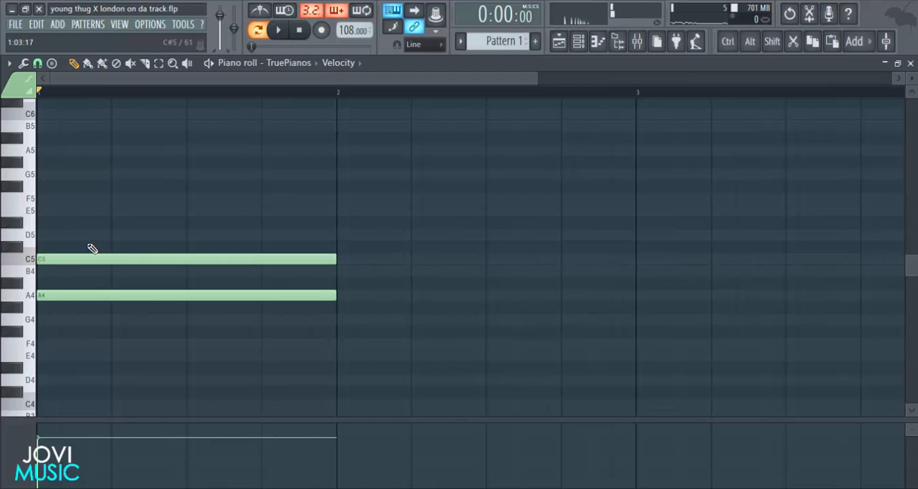
pyautogui.click(49, 187)
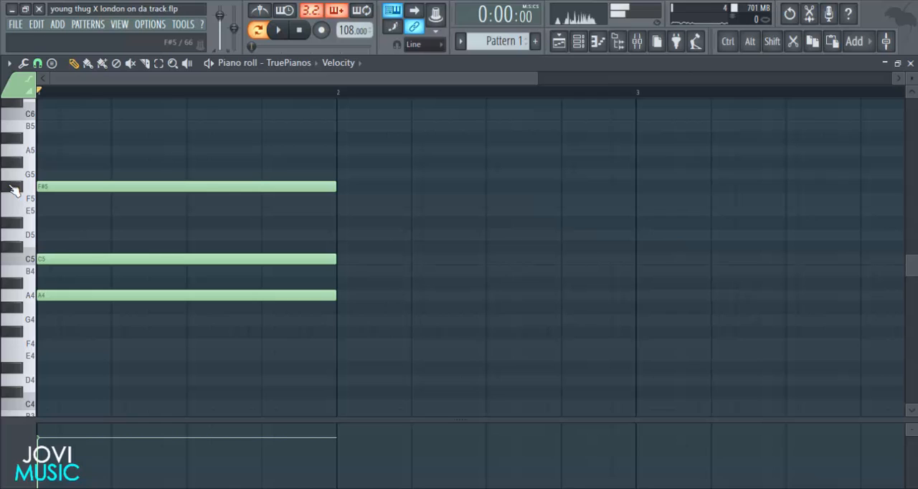
pyautogui.press('alt')
pyautogui.keyDown('alt'); pyautogui.rightClick(164, 227); pyautogui.keyUp('alt')
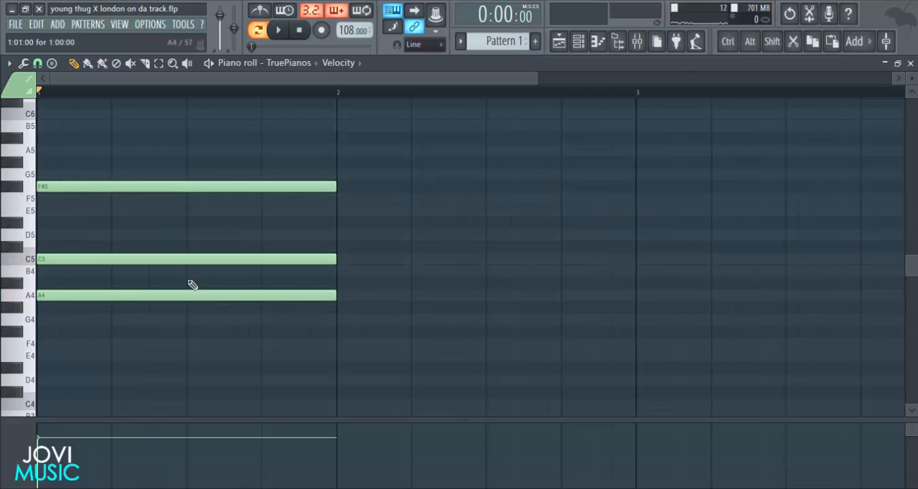
pyautogui.keyDown('alt'); pyautogui.rightClick(219, 230); pyautogui.keyUp('alt')
pyautogui.keyDown('alt'); pyautogui.rightClick(220, 230); pyautogui.keyUp('alt')
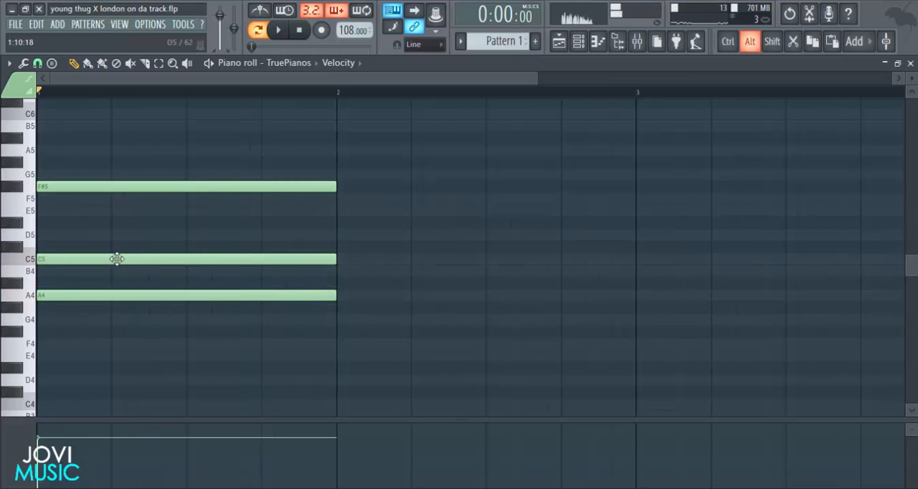
# Move the middle note of the bar 1 chord up to C#5 and audition the chord.
pyautogui.click(44, 256)
pyautogui.moveTo(43, 256); pyautogui.dragTo(44, 247)
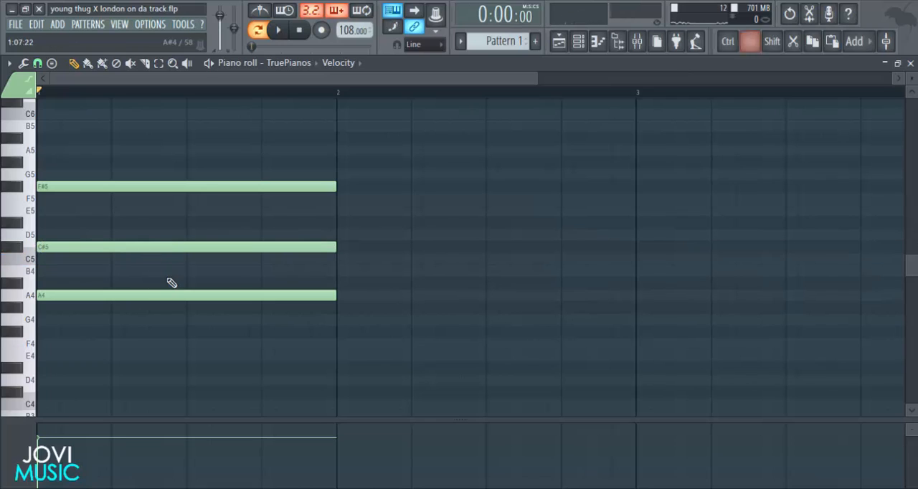
pyautogui.press('alt')
pyautogui.keyDown('alt'); pyautogui.rightClick(280, 270); pyautogui.keyUp('alt')
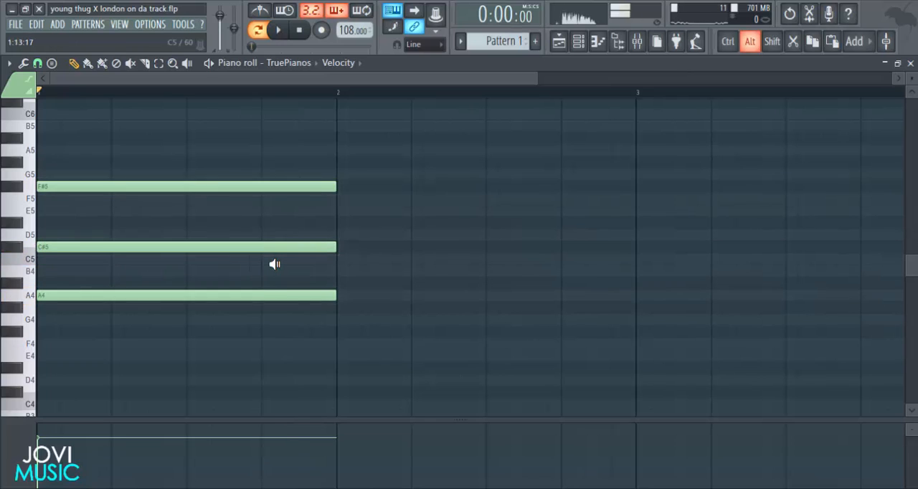
pyautogui.keyDown('alt'); pyautogui.rightClick(280, 270); pyautogui.keyUp('alt')
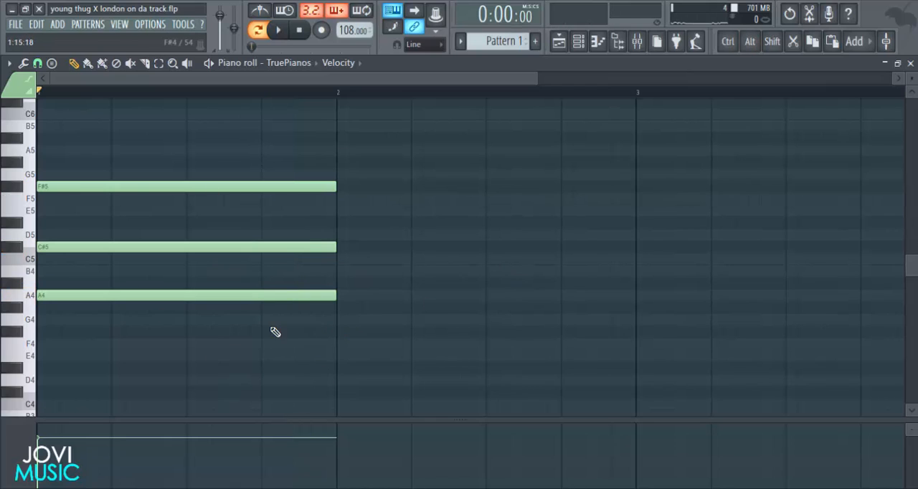
# Place a half-bar chord of F#4, B4 and D5 at the start of bar 2 and audition both chords.
pyautogui.click(27, 338)
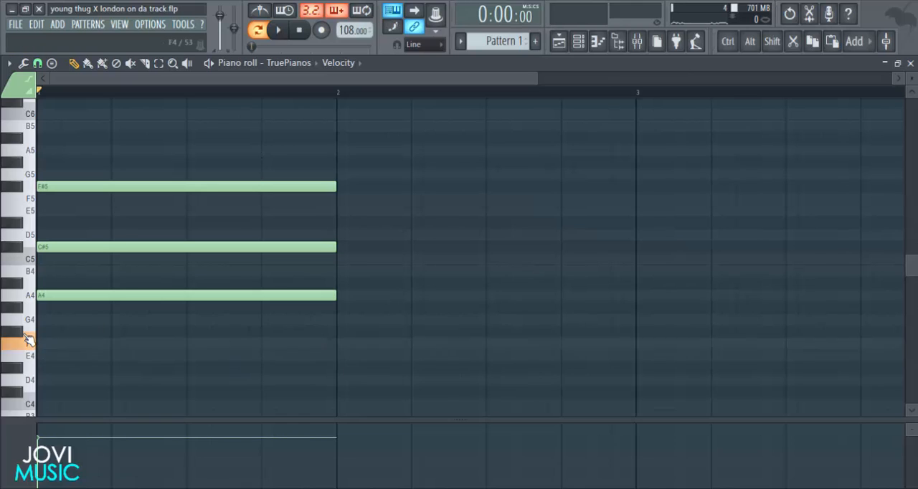
pyautogui.click(353, 332)
pyautogui.moveTo(635, 332); pyautogui.dragTo(482, 319)
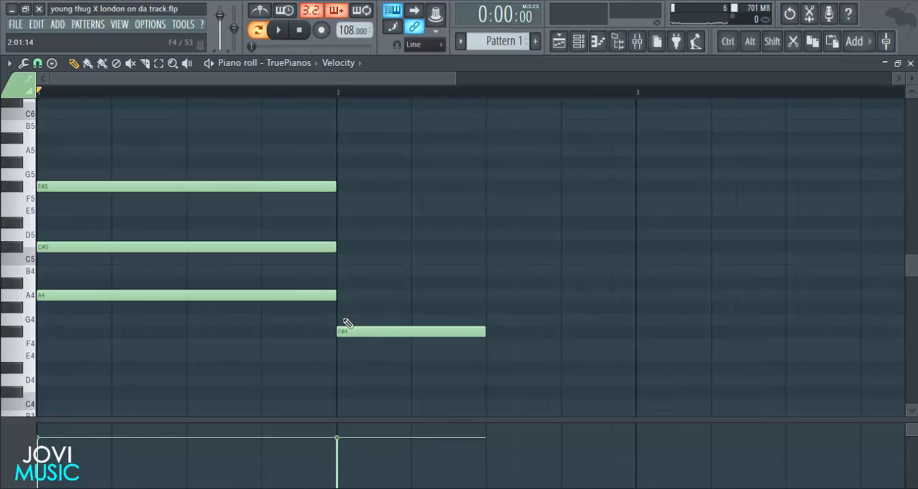
pyautogui.click(333, 271)
pyautogui.moveTo(353, 271); pyautogui.dragTo(360, 271)
pyautogui.click(340, 234)
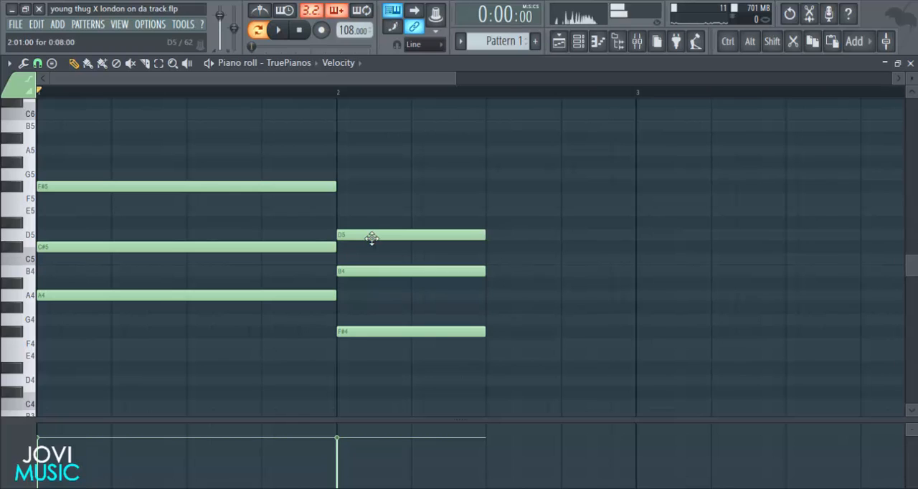
pyautogui.click(373, 257)
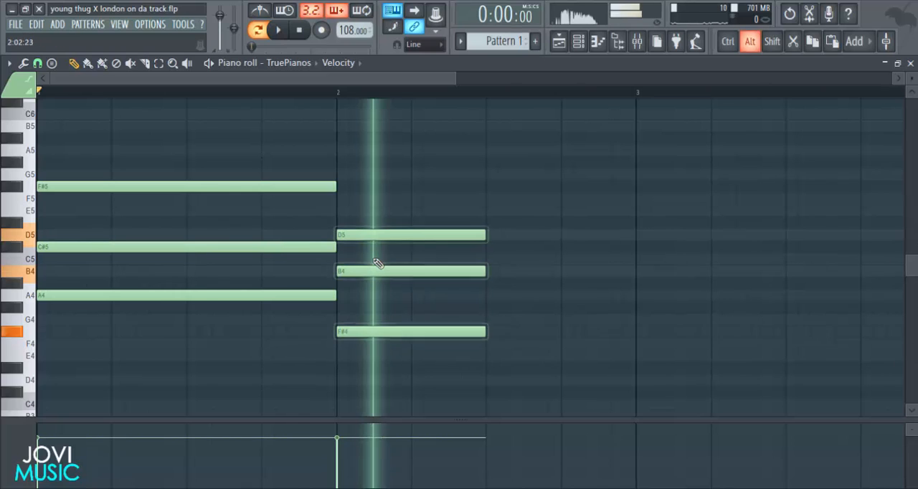
pyautogui.click(195, 275)
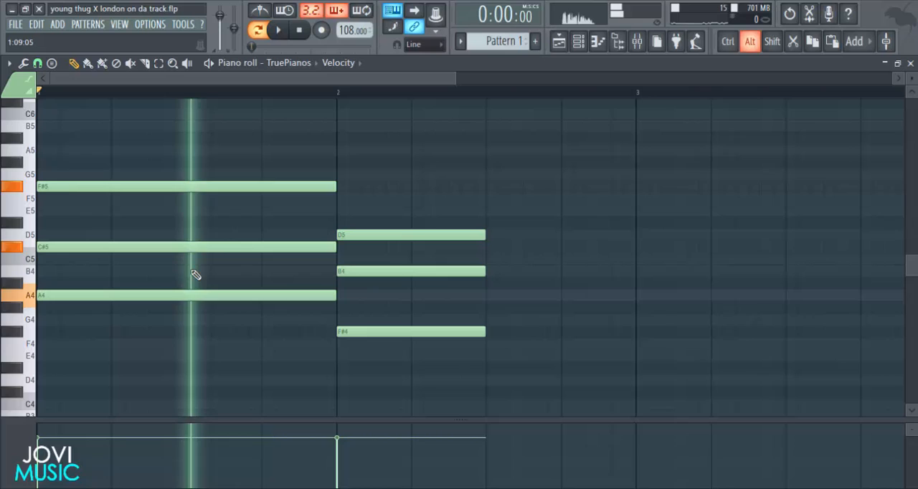
pyautogui.click(435, 304)
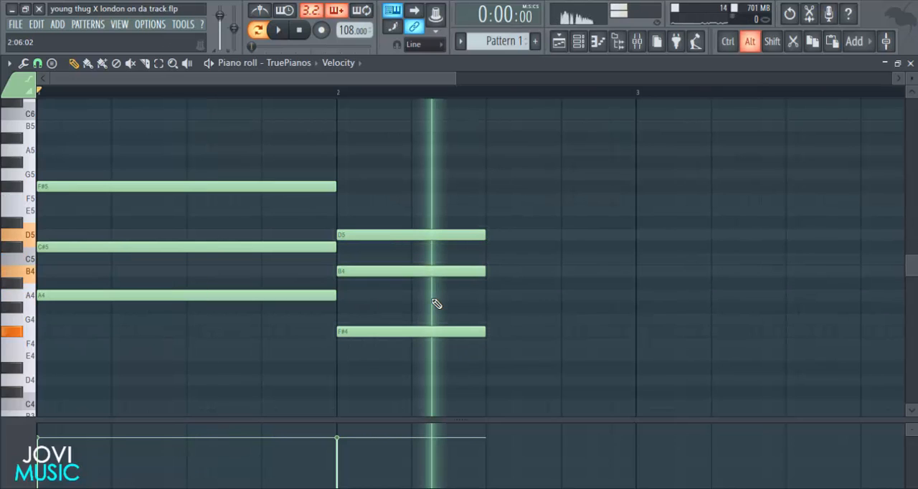
# Place a half-bar chord of E4, G#4 and C#5 in the second half of bar 2 and audition the progression.
pyautogui.click(487, 355)
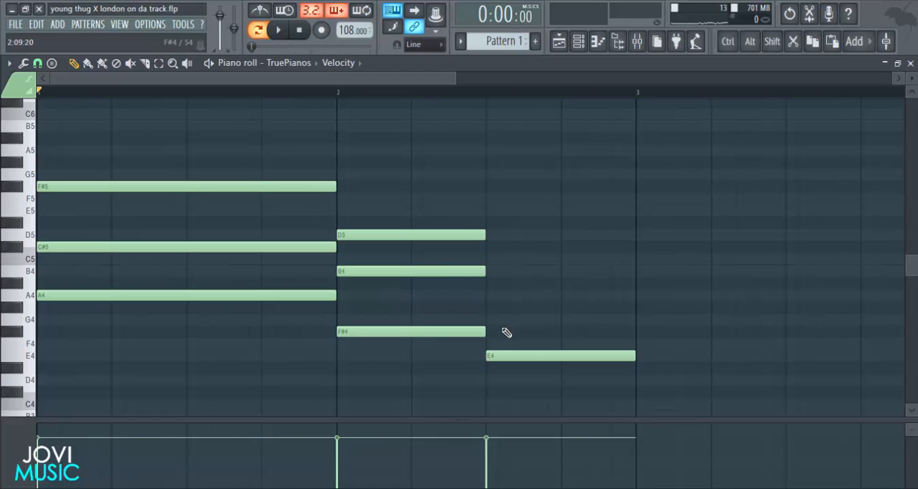
pyautogui.doubleClick(490, 354)
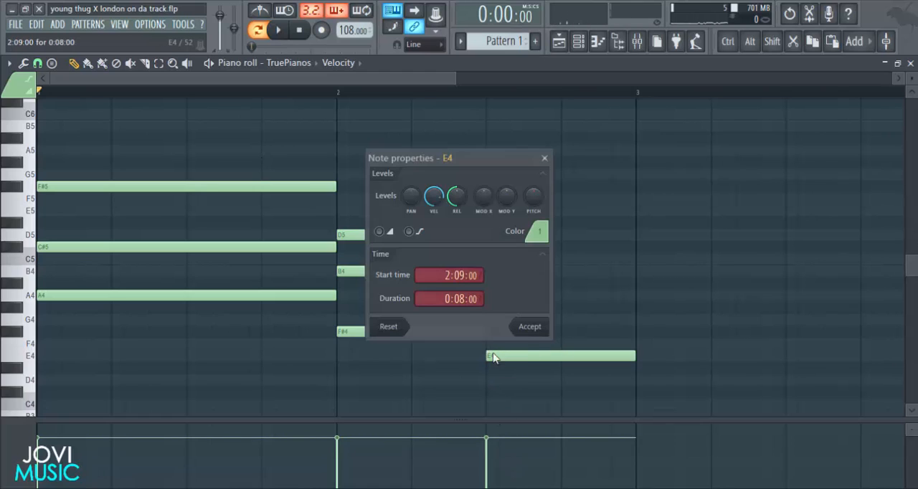
pyautogui.click(522, 330)
pyautogui.click(491, 308)
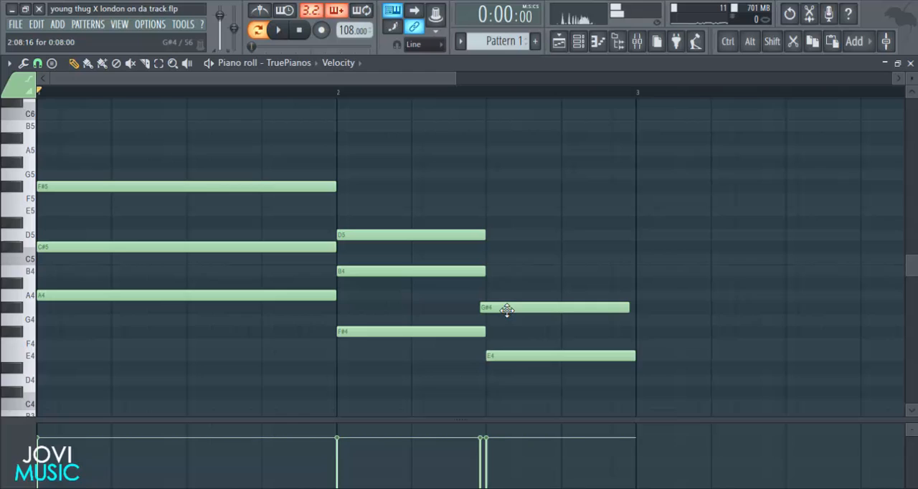
pyautogui.moveTo(495, 271); pyautogui.dragTo(500, 246)
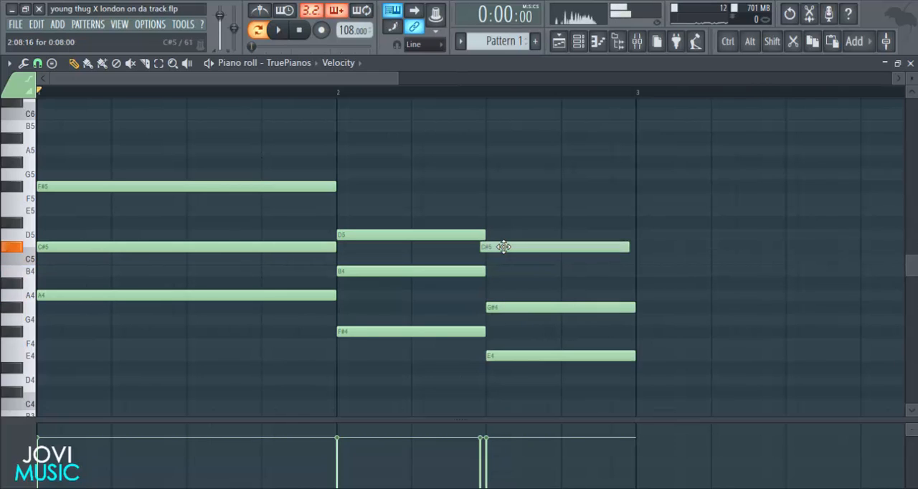
pyautogui.keyDown('alt'); pyautogui.rightClick(286, 267); pyautogui.keyUp('alt')
pyautogui.moveTo(285, 267); pyautogui.dragTo(518, 294)
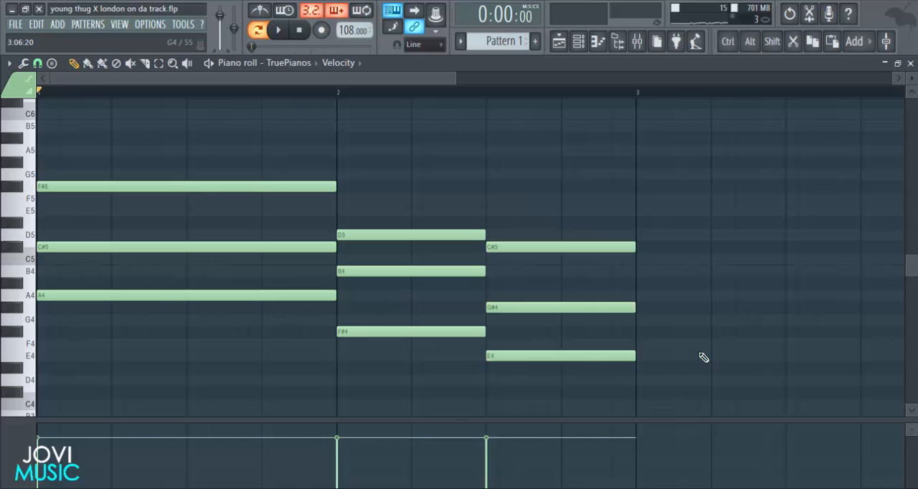
# Duplicate the two-bar chord progression into bars 3 and 4.
pyautogui.scroll(-3, 652, 93)
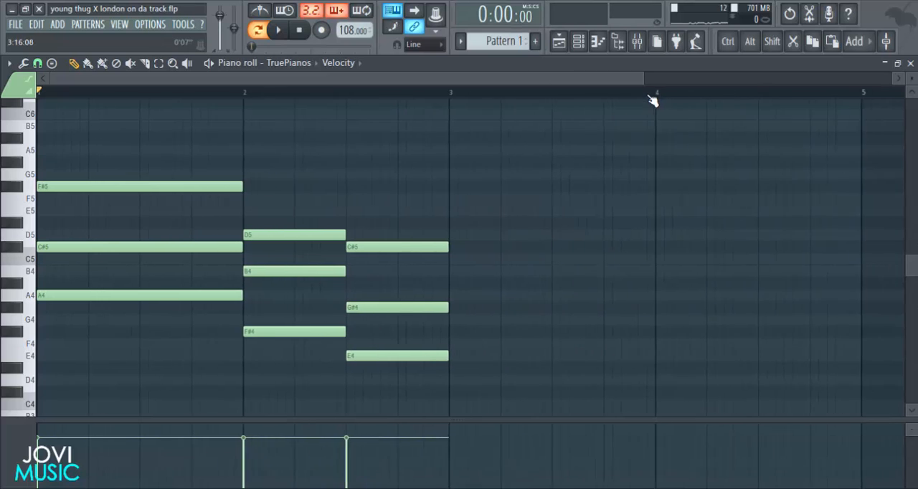
pyautogui.moveTo(531, 143); pyautogui.dragTo(176, 361)
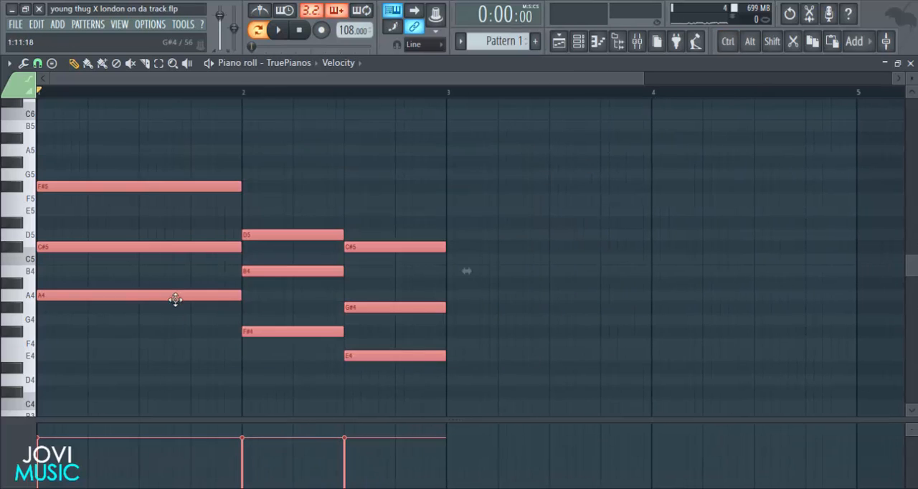
pyautogui.moveTo(174, 297); pyautogui.dragTo(584, 293)
# Duplicate the four-bar progression into bars 5 to 8, deselect the notes and play the pattern back.
pyautogui.scroll(-3, 606, 97)
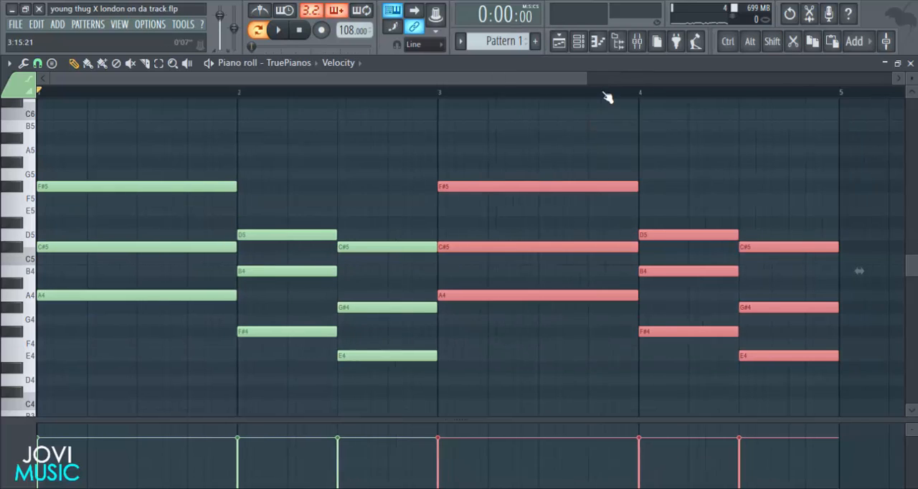
pyautogui.moveTo(654, 157); pyautogui.dragTo(40, 427)
pyautogui.moveTo(102, 285); pyautogui.dragTo(591, 252)
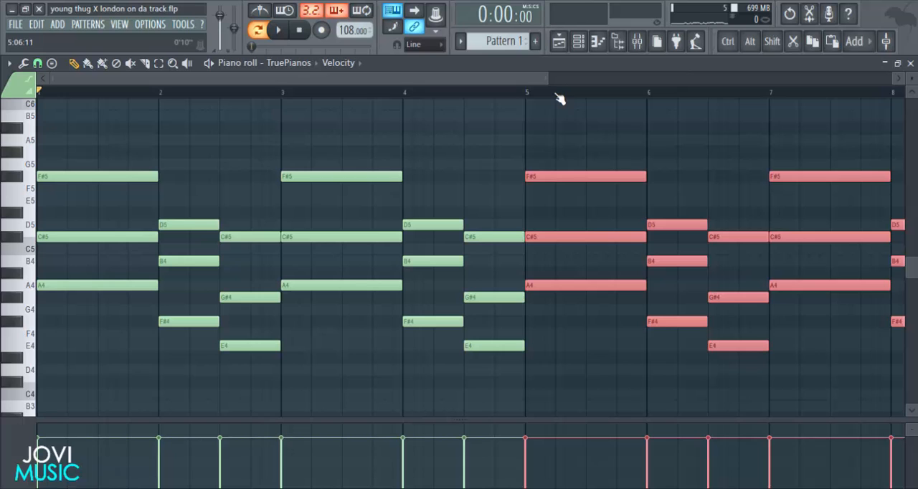
pyautogui.moveTo(550, 80); pyautogui.dragTo(611, 146)
pyautogui.click(610, 146)
pyautogui.press('space')
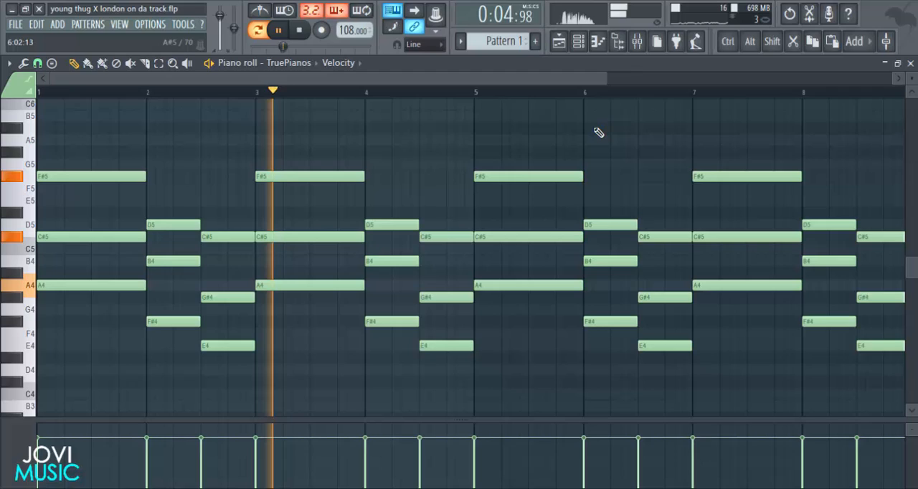
pyautogui.press('space')
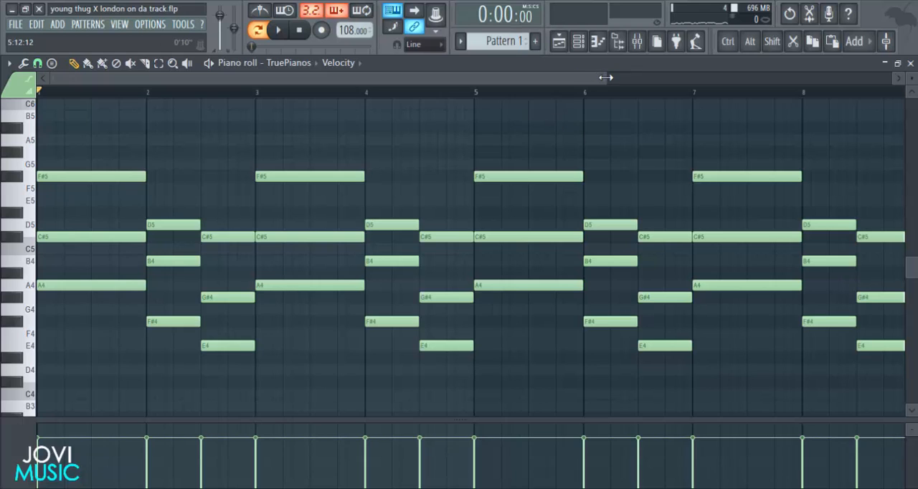
# Select all the chord notes in the piano roll.
pyautogui.moveTo(606, 77); pyautogui.dragTo(212, 80)
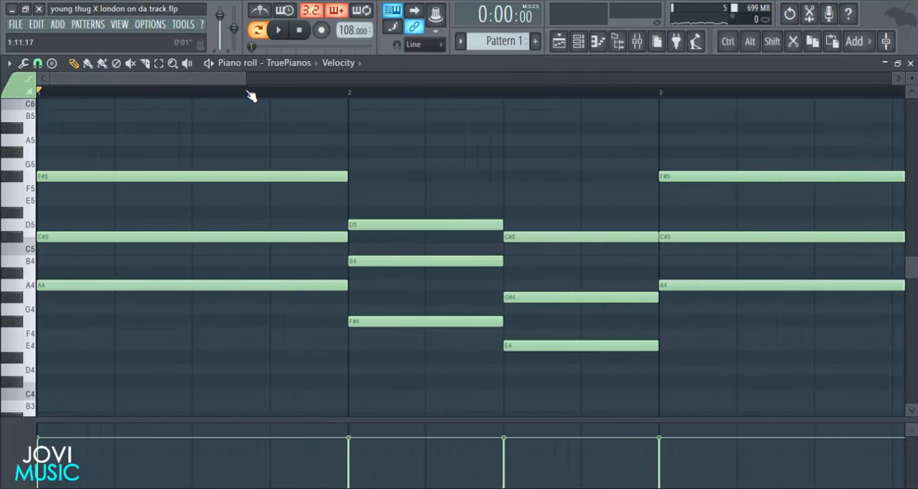
pyautogui.hotkey('ctrl', 'a')
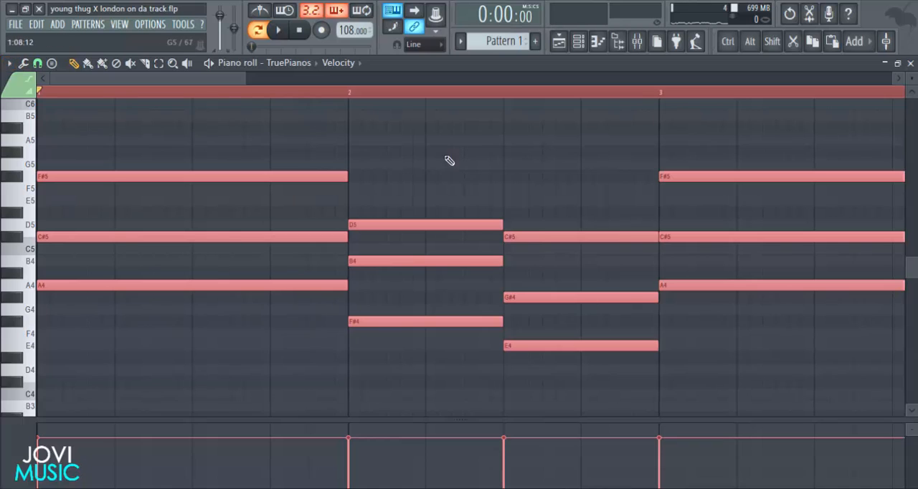
pyautogui.click(9, 63)
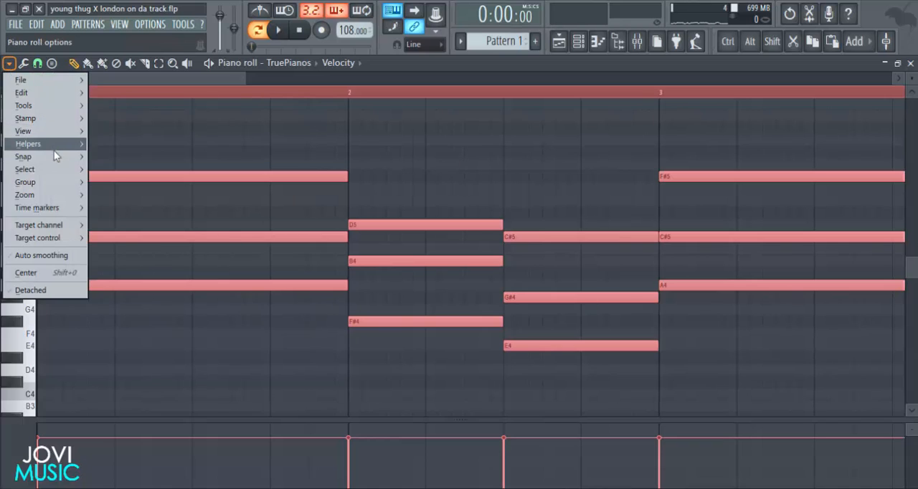
pyautogui.moveTo(66, 113)
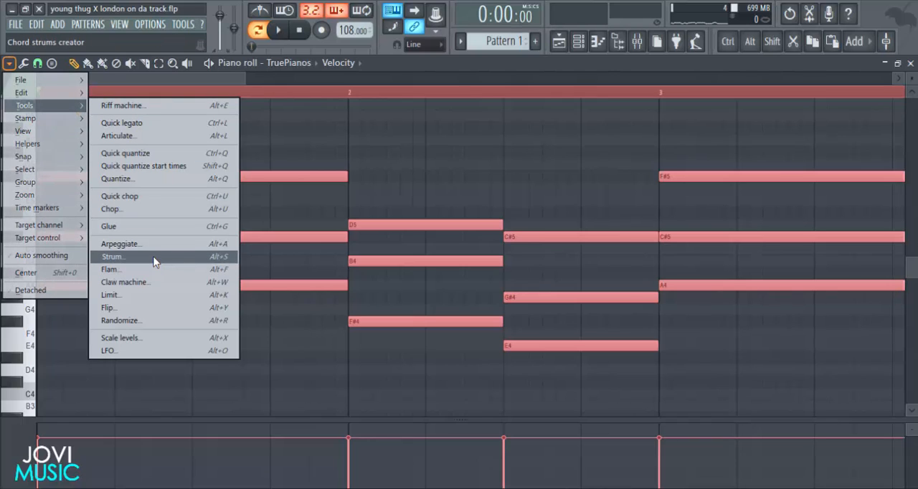
pyautogui.click(219, 257)
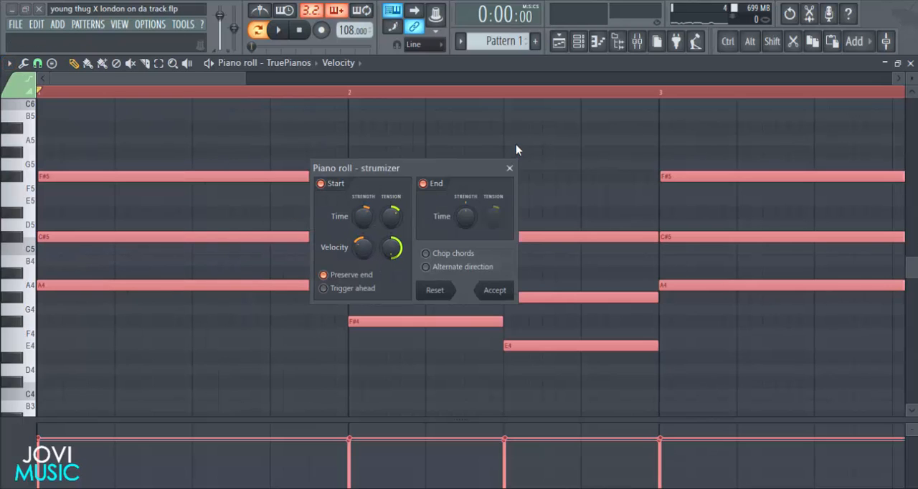
pyautogui.click(502, 169)
# Open the Strumizer on the selected chord notes and audition the strummed timing.
pyautogui.moveTo(246, 77); pyautogui.dragTo(72, 79)
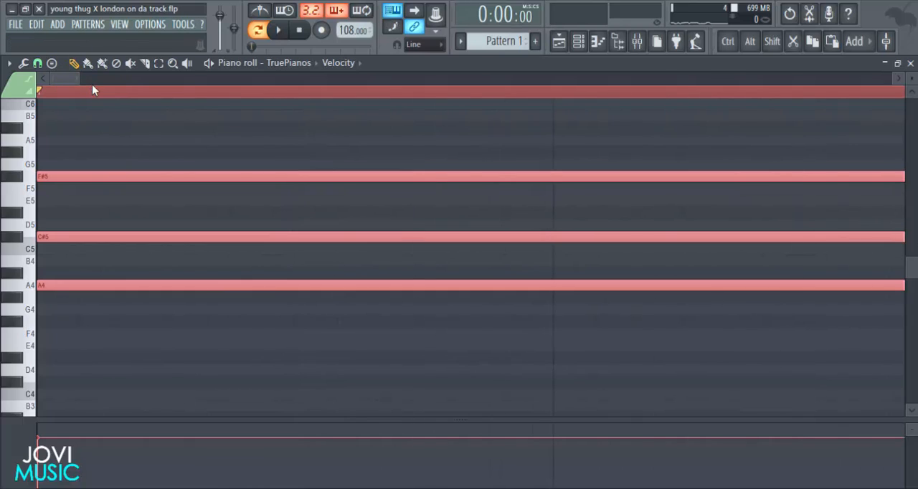
pyautogui.hotkey('alt', 's')
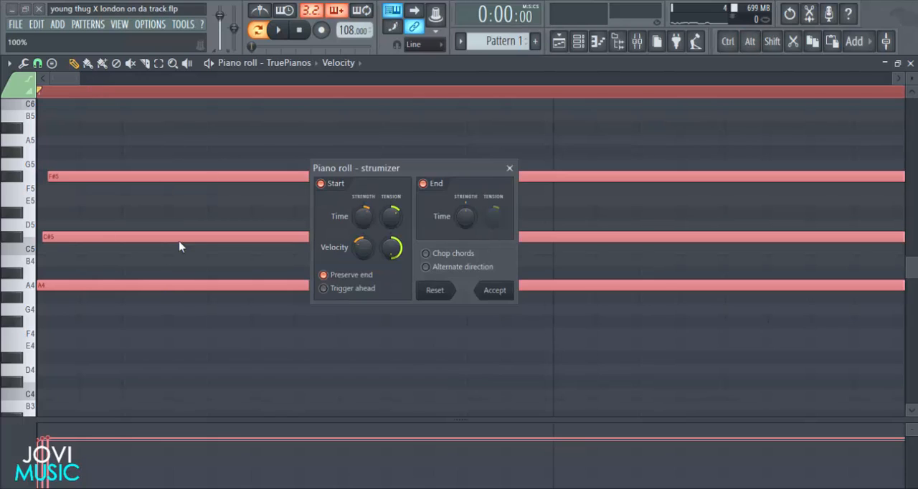
pyautogui.moveTo(388, 172); pyautogui.dragTo(384, 170)
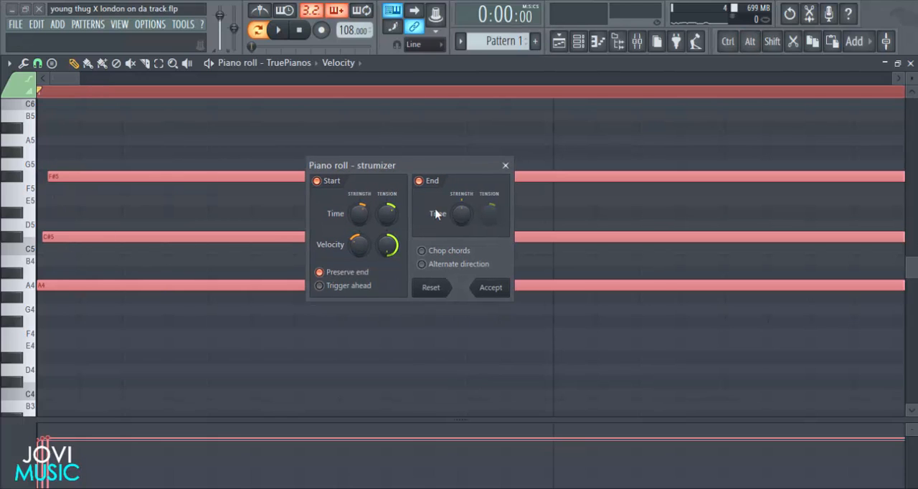
pyautogui.press('space')
pyautogui.press('space')
pyautogui.moveTo(428, 169); pyautogui.dragTo(443, 164)
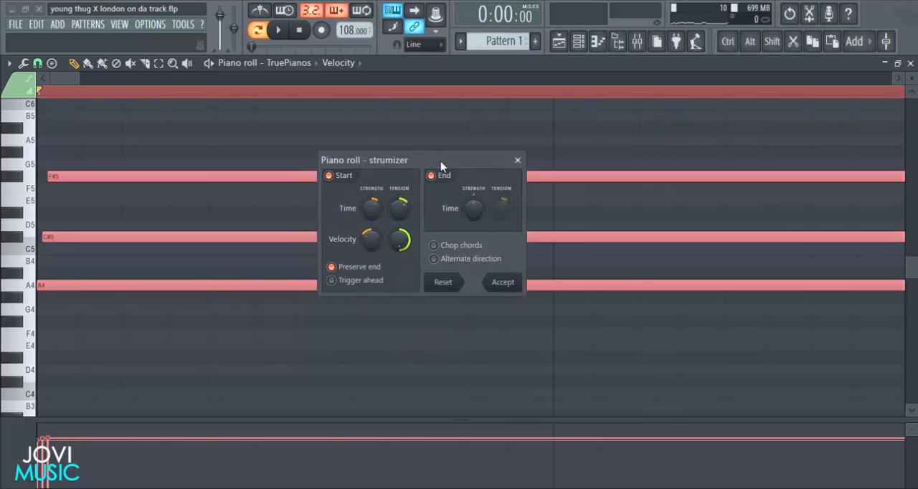
pyautogui.press('space')
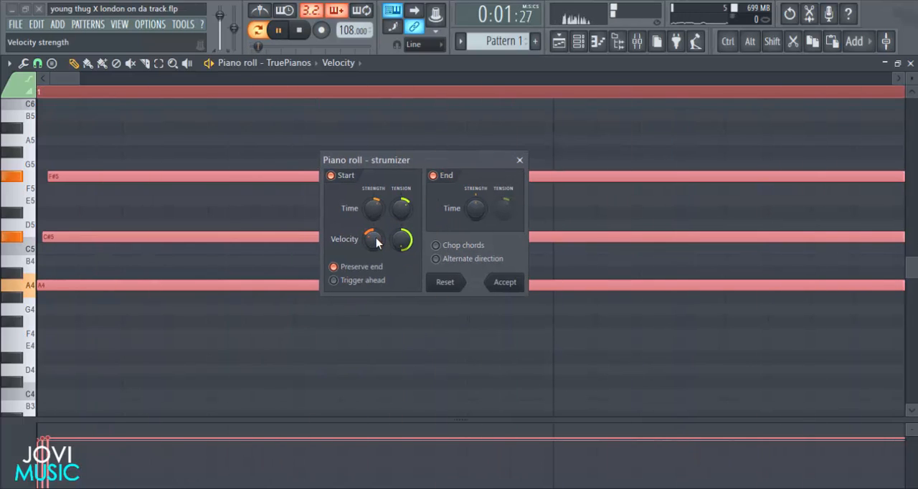
# Adjust the Strumizer's start velocity strength and time tension during playback and apply the strum to the chords.
pyautogui.moveTo(377, 243); pyautogui.dragTo(377, 255)
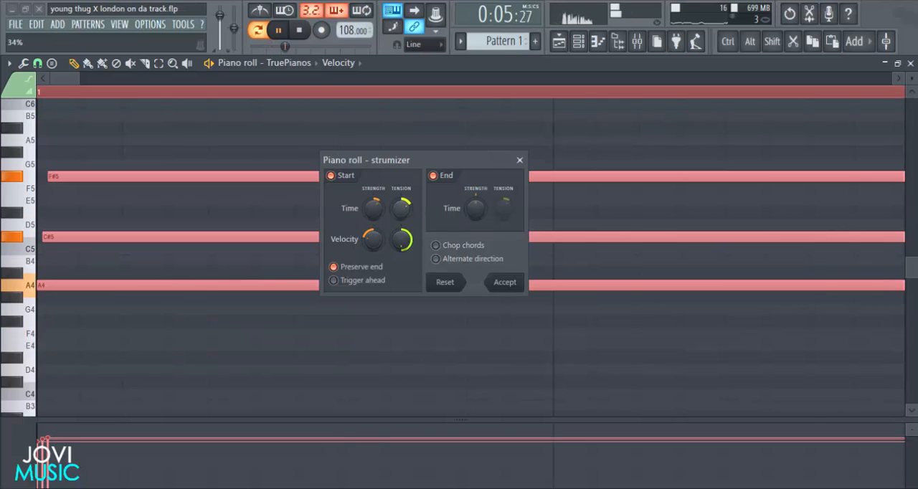
pyautogui.moveTo(401, 209); pyautogui.dragTo(401, 240)
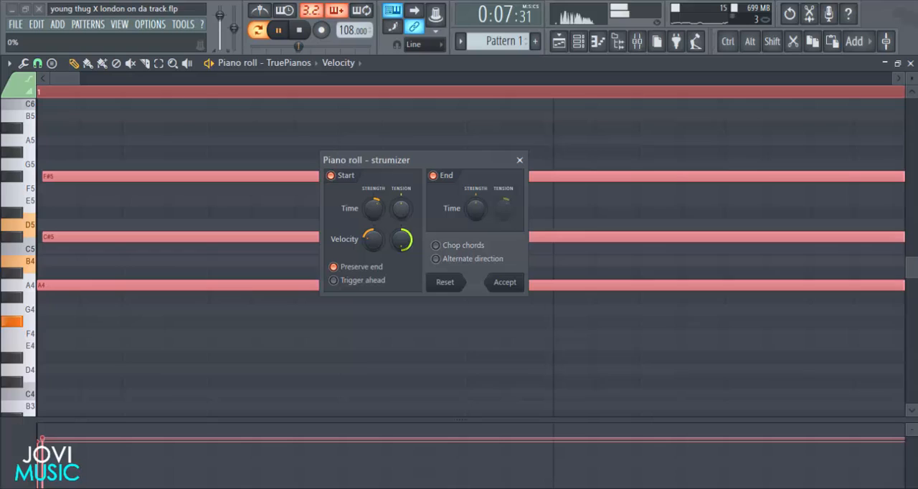
pyautogui.moveTo(401, 208)
pyautogui.mouseDown()
pyautogui.moveTo(373, 202)
pyautogui.moveTo(401, 211)
pyautogui.moveTo(401, 221)
pyautogui.mouseUp()
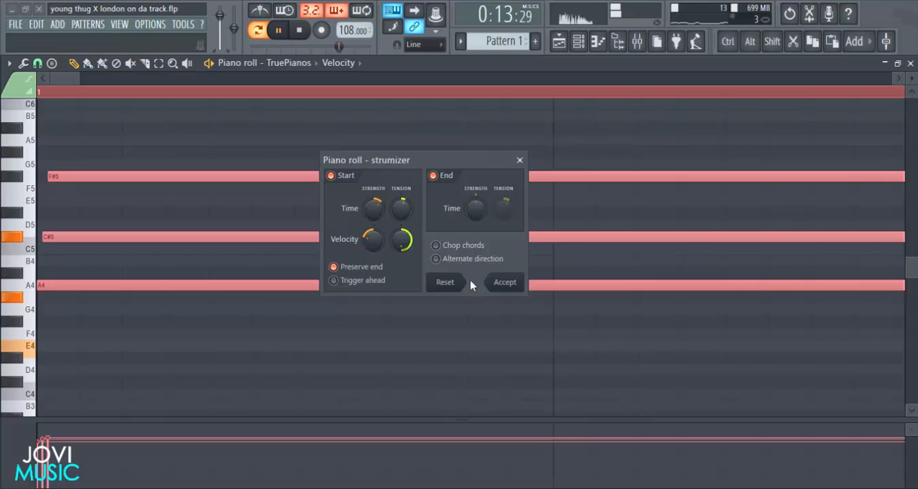
pyautogui.click(505, 282)
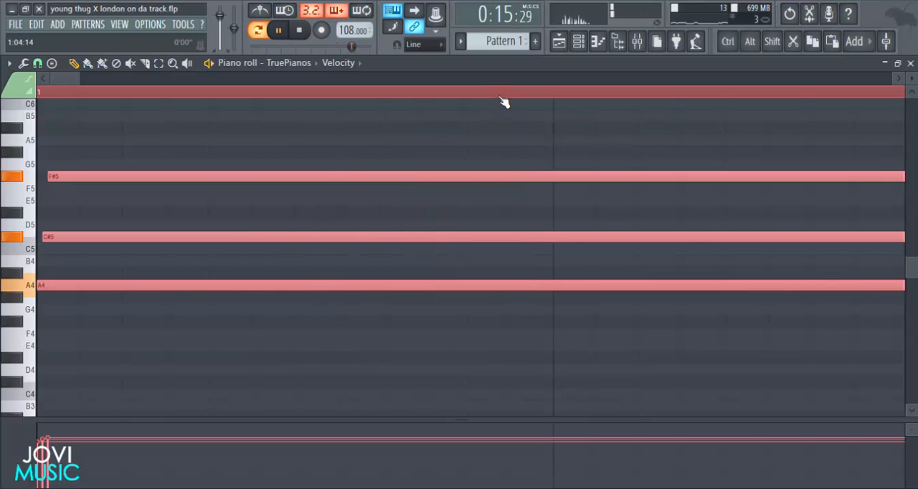
# Stop playback, deselect the strummed notes and review the whole eight-bar progression.
pyautogui.scroll(-5, 504, 98)
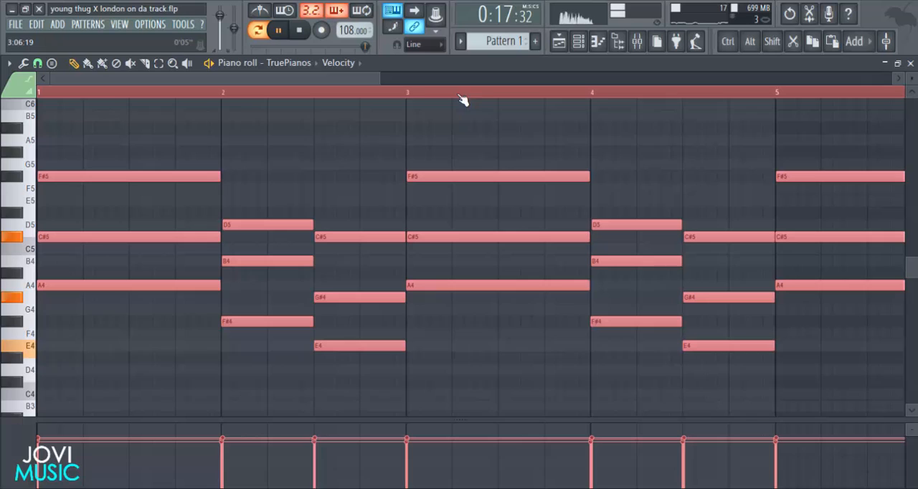
pyautogui.press('space')
pyautogui.moveTo(385, 77); pyautogui.dragTo(349, 81)
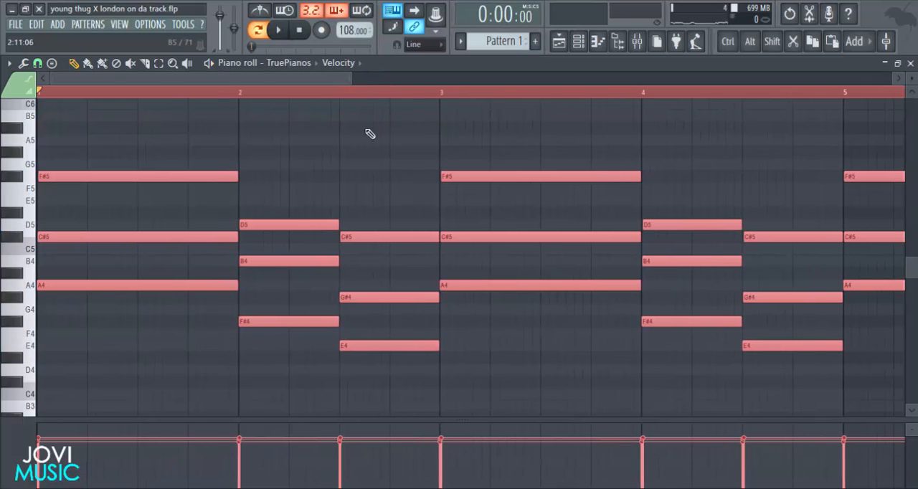
pyautogui.keyDown('ctrl'); pyautogui.click(326, 146); pyautogui.keyUp('ctrl')
pyautogui.moveTo(352, 78); pyautogui.dragTo(294, 84)
pyautogui.scroll(5, 434, 198)
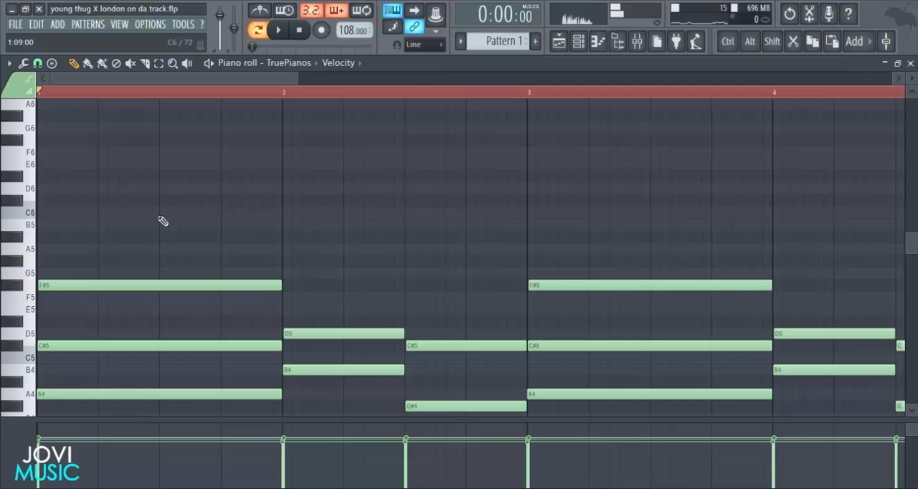
pyautogui.moveTo(294, 79); pyautogui.dragTo(625, 106)
pyautogui.scroll(-7, 516, 272)
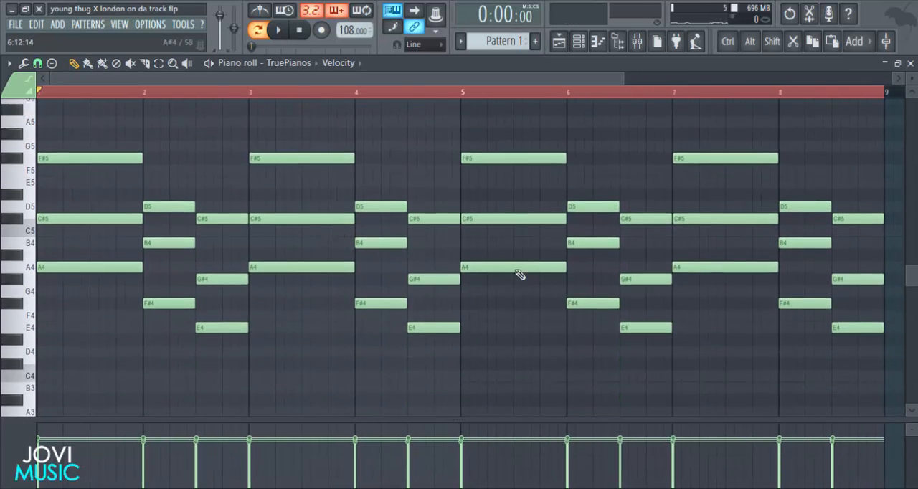
pyautogui.scroll(2, 707, 139)
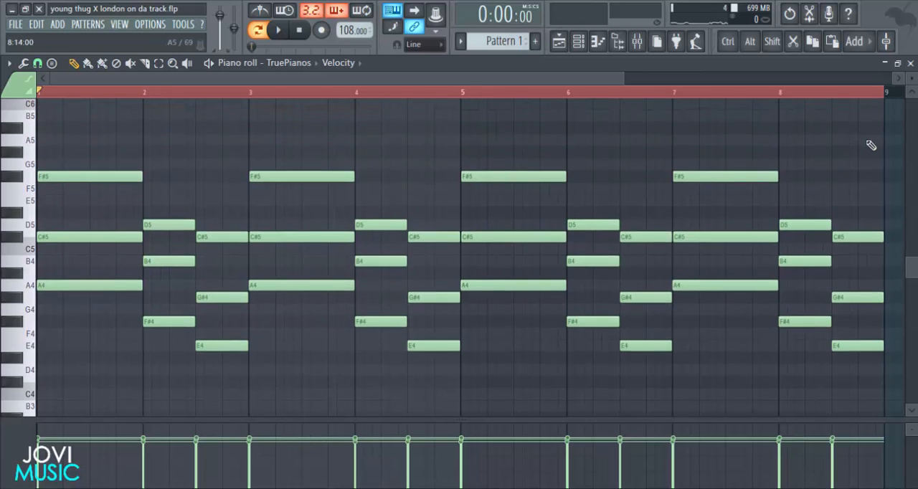
# Reselect all the chord notes, enlarge the velocity lane to inspect their velocities, and clear the selection.
pyautogui.moveTo(867, 135); pyautogui.dragTo(116, 377)
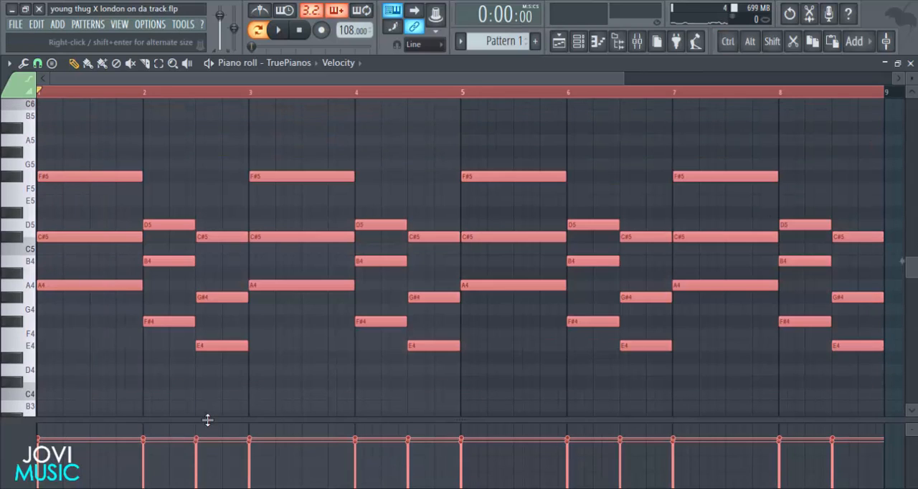
pyautogui.moveTo(207, 421); pyautogui.dragTo(247, 177)
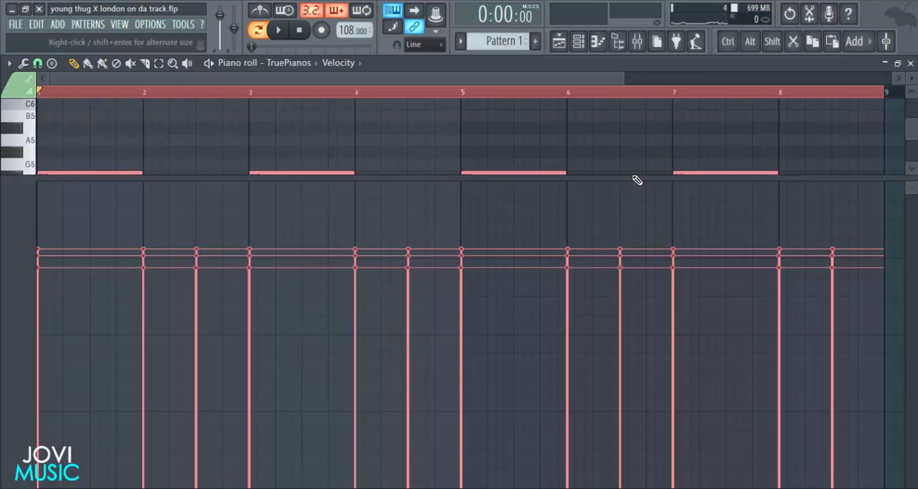
pyautogui.moveTo(635, 180); pyautogui.dragTo(630, 358)
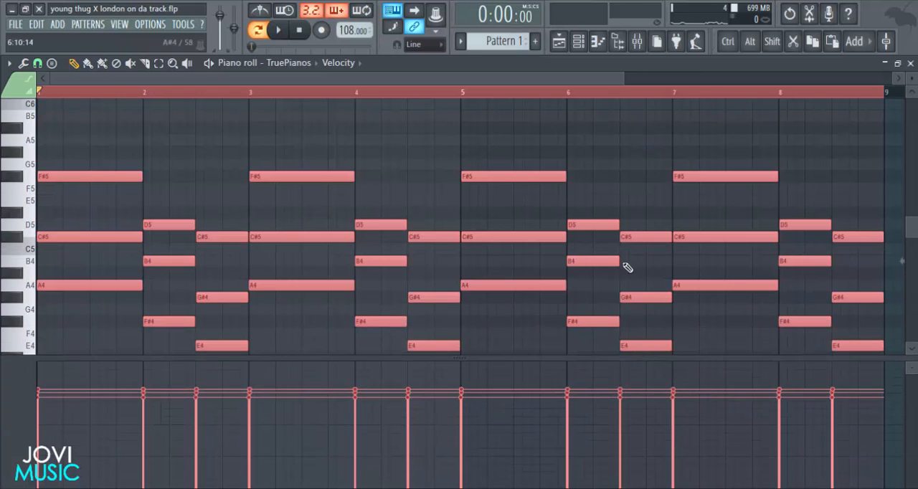
pyautogui.click(606, 181)
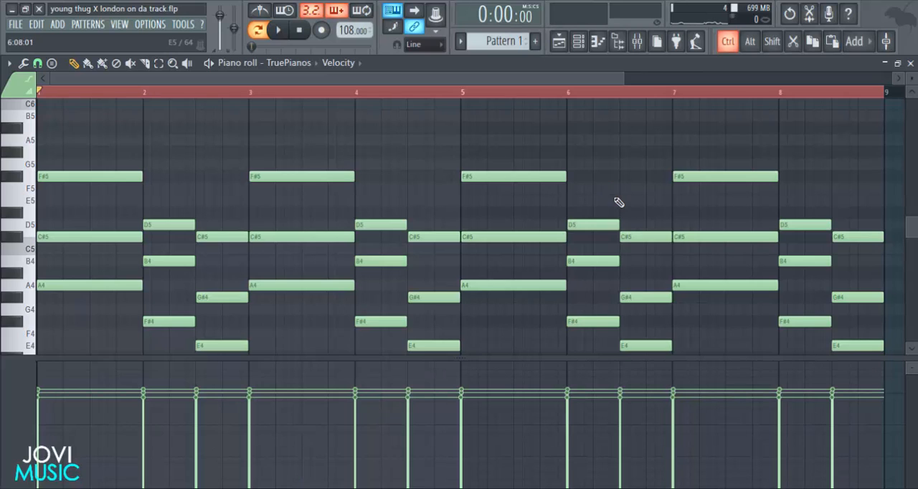
# Undo the deselection and the applied strum on the chord notes.
pyautogui.hotkey('ctrl', 'z')
pyautogui.hotkey('ctrl', 'z')
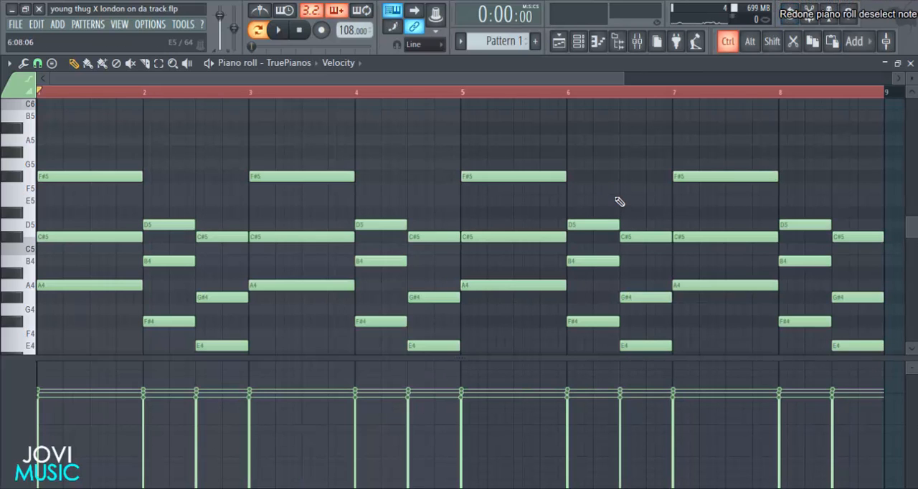
pyautogui.hotkey('ctrl', 'z')
pyautogui.hotkey('ctrl', 'z')
pyautogui.hotkey('ctrl', 'z')
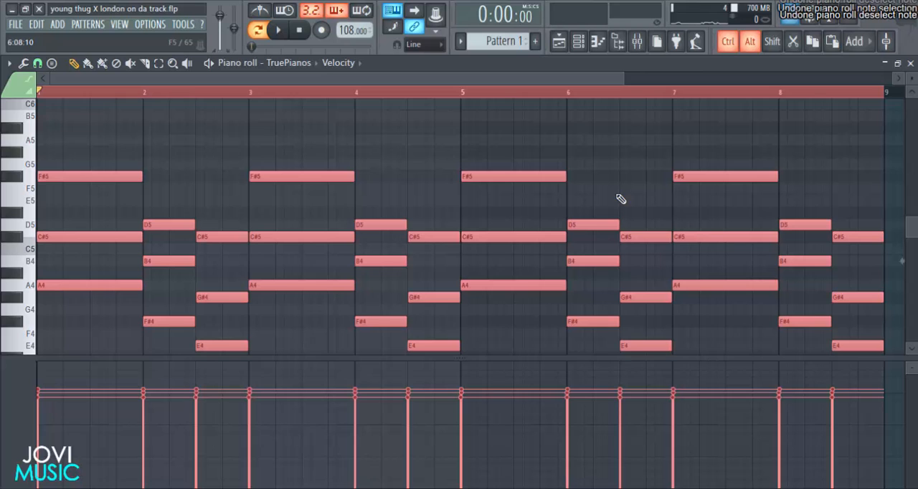
pyautogui.hotkey('ctrl', 'alt', 'z')
# Lower the velocity of all the selected chord notes to one even level and play the pattern.
pyautogui.moveTo(625, 79); pyautogui.dragTo(645, 117)
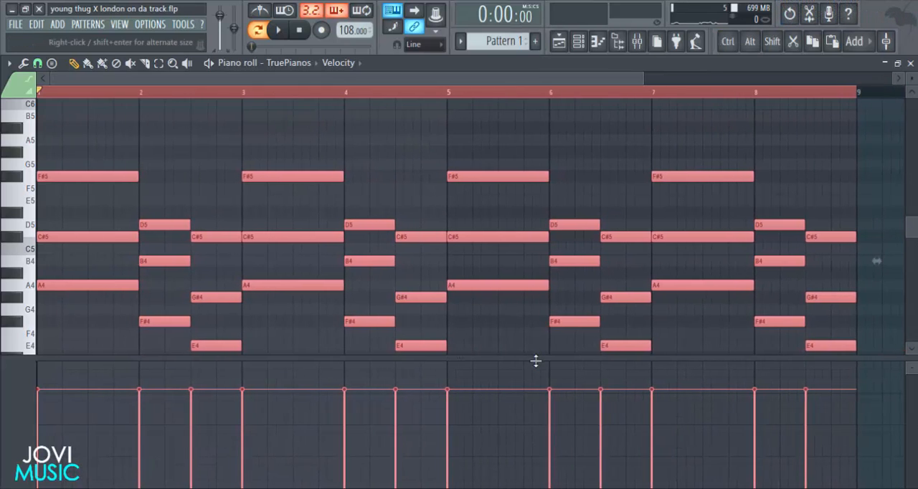
pyautogui.moveTo(535, 361); pyautogui.dragTo(535, 263)
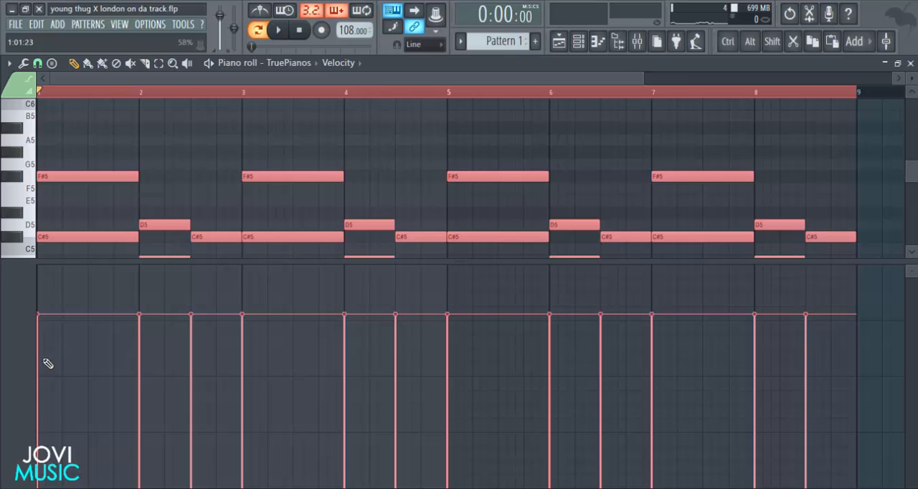
pyautogui.moveTo(44, 363)
pyautogui.mouseDown()
pyautogui.moveTo(710, 368)
pyautogui.moveTo(813, 356)
pyautogui.moveTo(447, 365)
pyautogui.moveTo(49, 358)
pyautogui.moveTo(440, 365)
pyautogui.moveTo(813, 353)
pyautogui.mouseUp()
pyautogui.press('space')
pyautogui.moveTo(666, 261); pyautogui.dragTo(667, 443)
# Strum all the selected chord notes with the Strumizer, raising the start time tension, auditioning the opening chord and accepting the result.
pyautogui.moveTo(643, 79); pyautogui.dragTo(139, 115)
pyautogui.press('space')
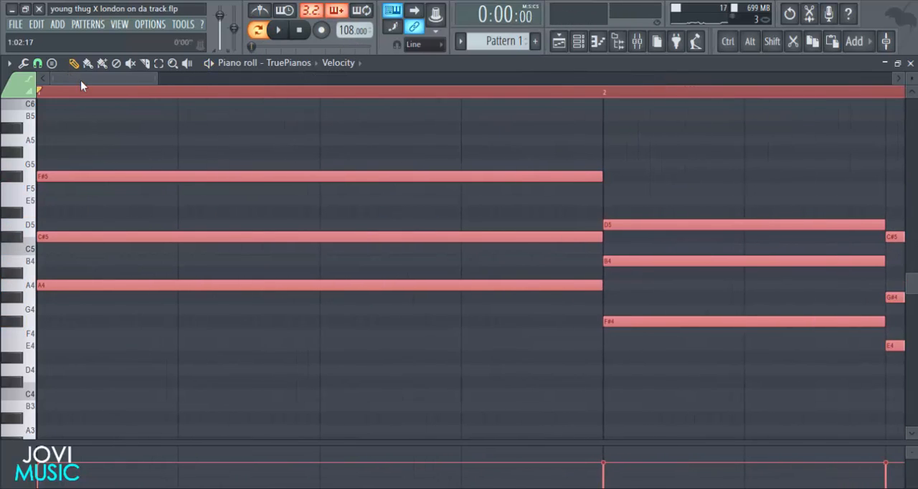
pyautogui.hotkey('alt', 's')
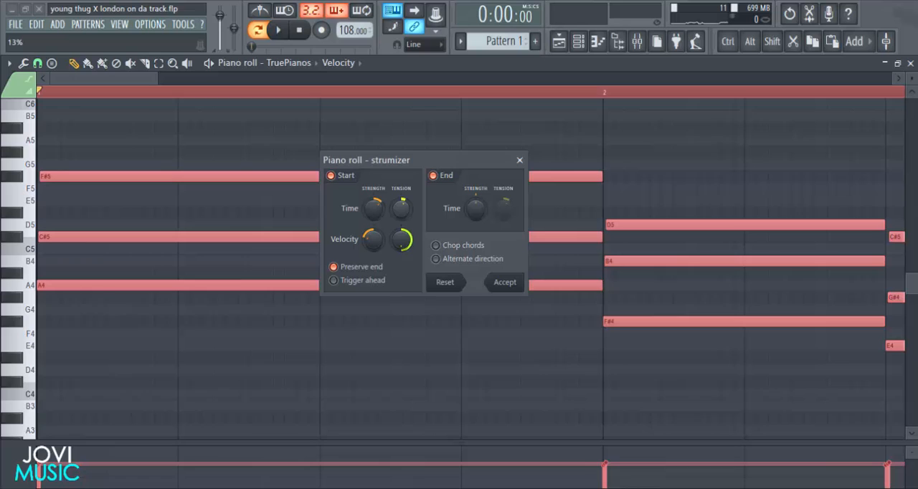
pyautogui.moveTo(394, 211); pyautogui.dragTo(404, 194)
pyautogui.press('space')
pyautogui.press('space')
pyautogui.press('space')
pyautogui.press('space')
pyautogui.press('space')
pyautogui.press('space')
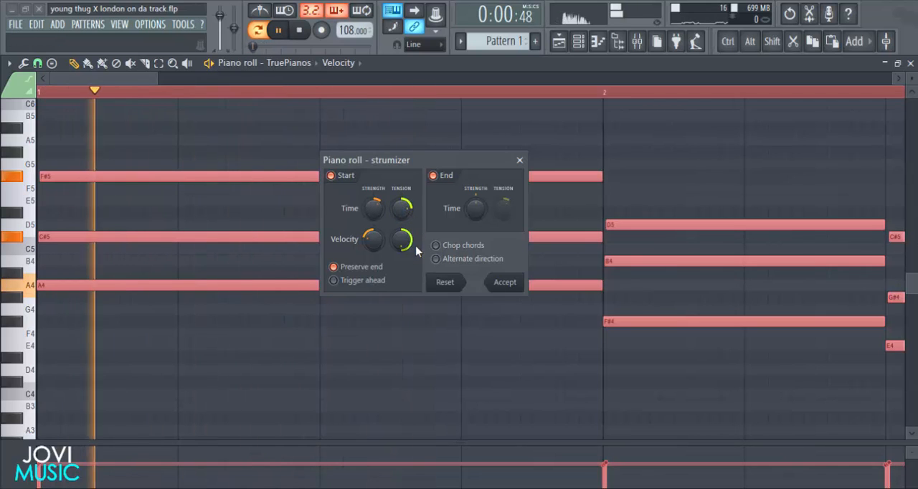
pyautogui.click(505, 282)
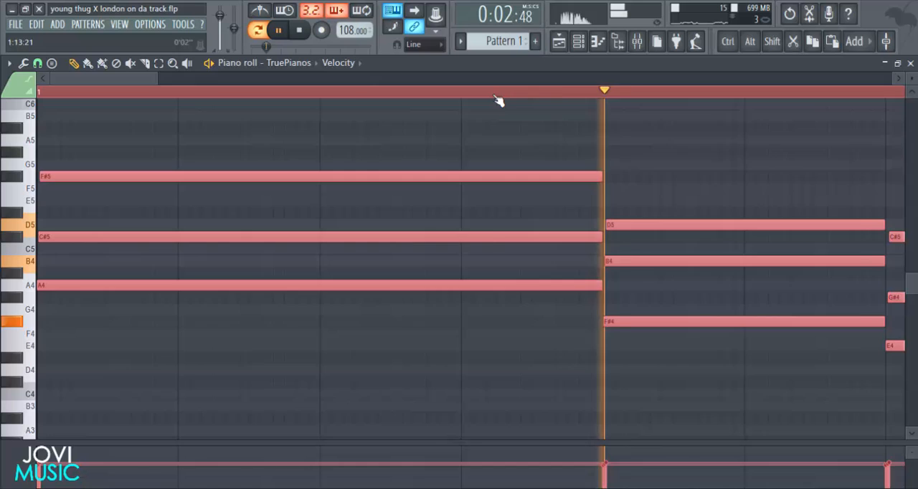
# Listen to the strummed progression, stop playback and deselect the chord notes.
pyautogui.scroll(-2, 500, 101)
pyautogui.scroll(-3, 498, 102)
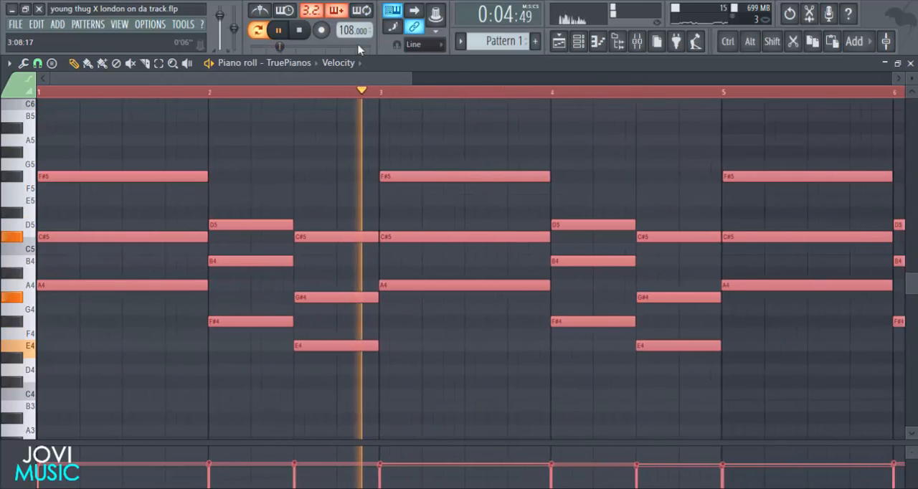
pyautogui.moveTo(411, 80); pyautogui.dragTo(246, 80)
pyautogui.press('space')
pyautogui.keyDown('ctrl'); pyautogui.click(251, 140); pyautogui.keyUp('ctrl')
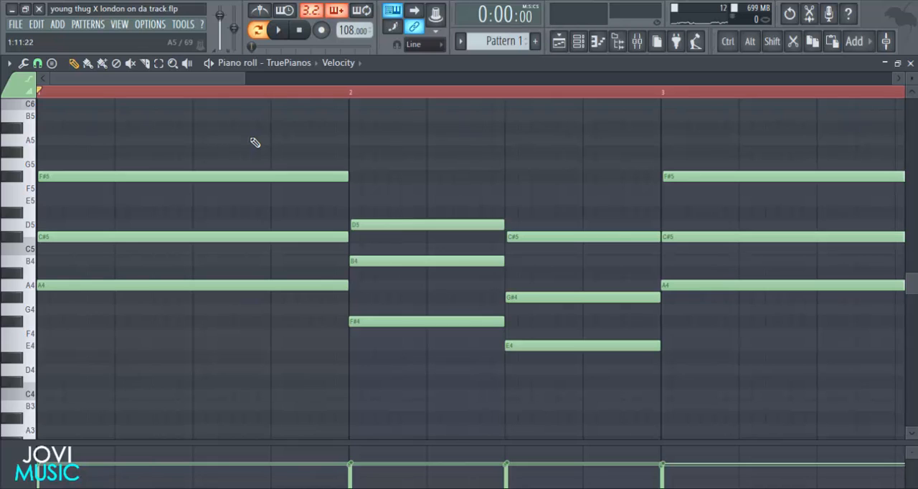
# Place a C#6 melody note on beat 2 of bar 1, audition it and shorten it to one beat.
pyautogui.scroll(3, 91, 172)
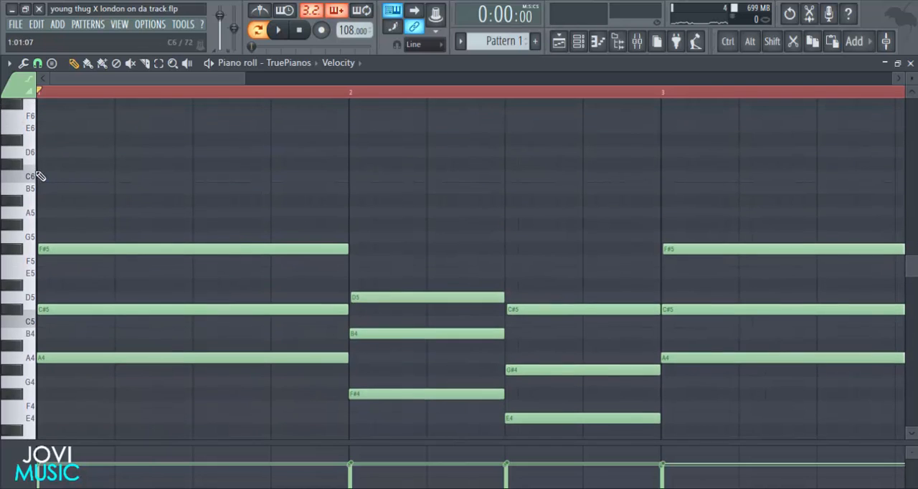
pyautogui.click(117, 172)
pyautogui.press('space')
pyautogui.scroll(3, 320, 209)
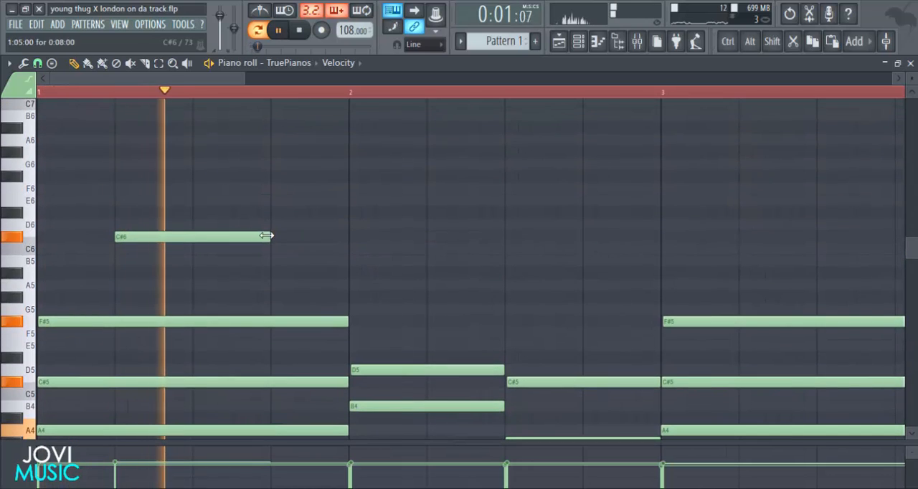
pyautogui.press('space')
pyautogui.moveTo(232, 229); pyautogui.dragTo(189, 217)
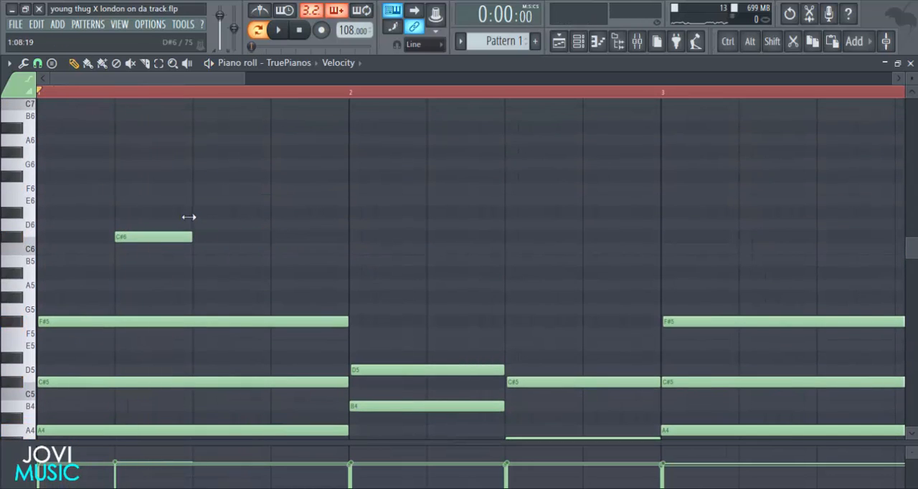
# Add a one-beat D6 note half a beat after the C#6 melody note and audition the phrase.
pyautogui.click(157, 225)
pyautogui.press('space')
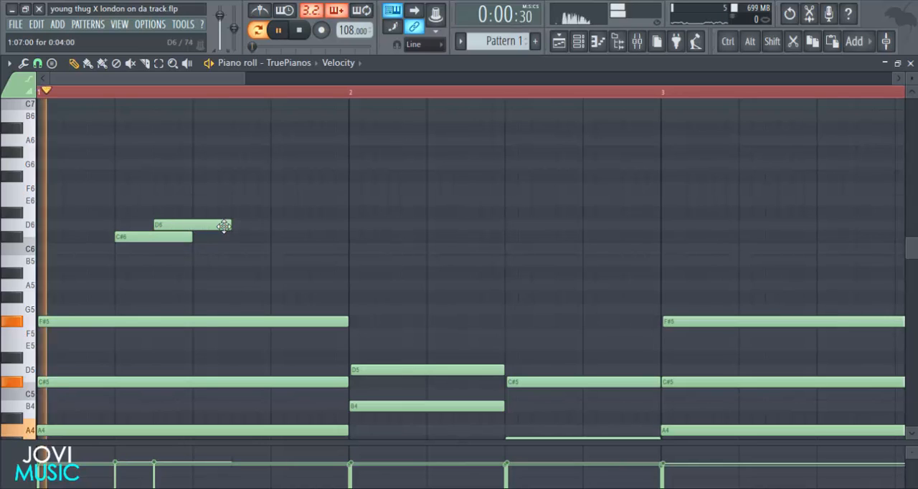
pyautogui.scroll(2, 125, 191)
pyautogui.press('space')
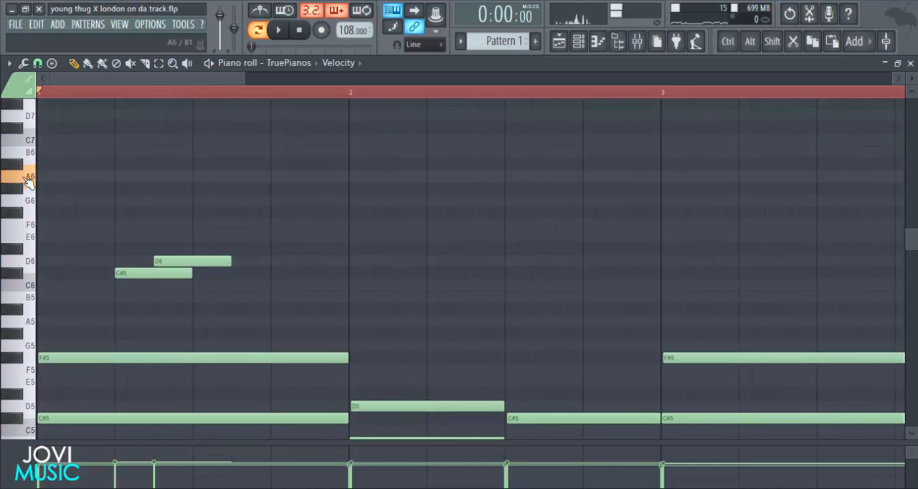
# Add one-beat melody notes A6 on beat 3, G#6 half a beat after it, and F6 just past beat 4 of bar 1.
pyautogui.click(195, 177)
pyautogui.press('space')
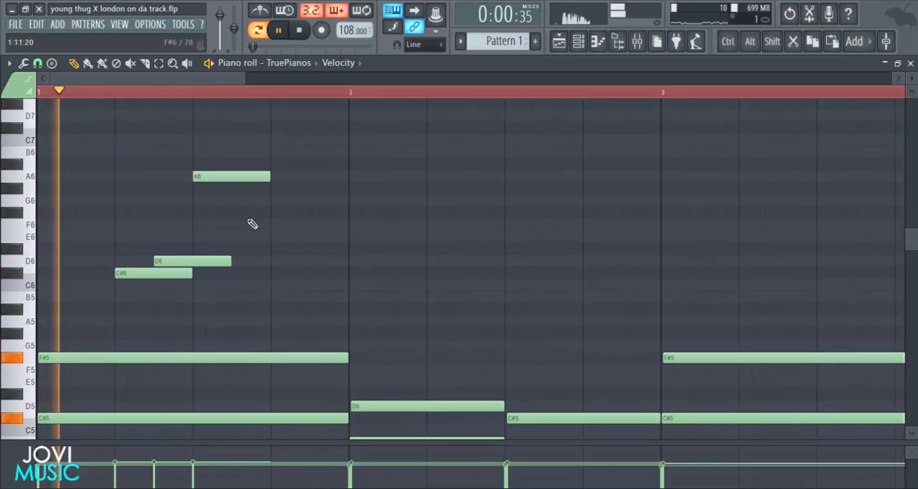
pyautogui.click(234, 190)
pyautogui.press('space')
pyautogui.click(278, 224)
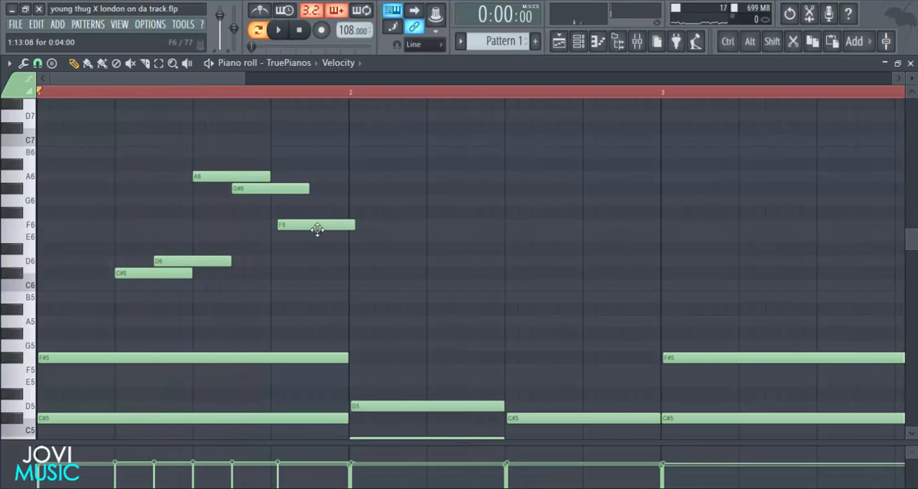
# Move the F6 note to F#6 on beat 4 of bar 1 and add a one-beat D6 half a beat later.
pyautogui.moveTo(312, 227); pyautogui.dragTo(306, 213)
pyautogui.press('space')
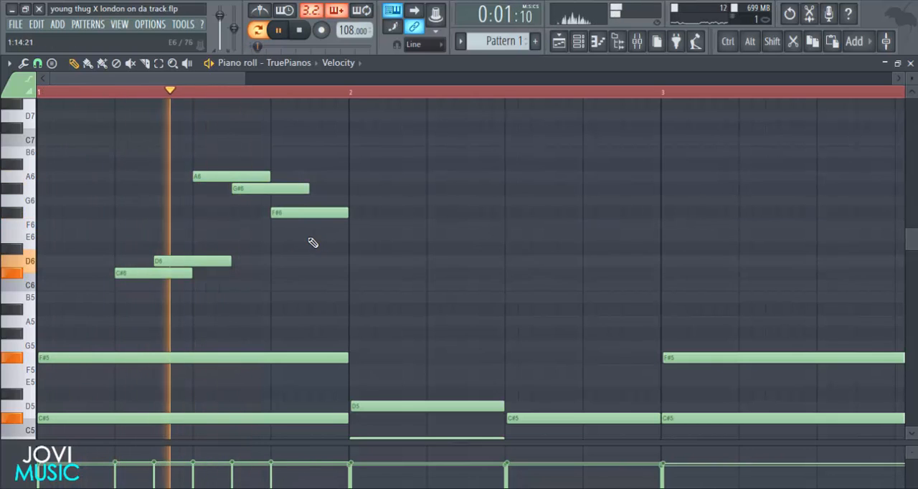
pyautogui.click(314, 237)
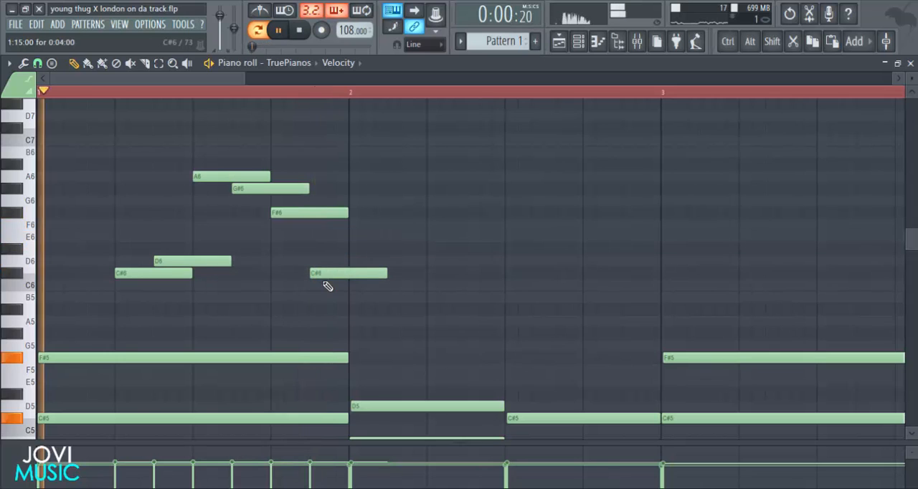
pyautogui.moveTo(321, 267); pyautogui.dragTo(327, 257)
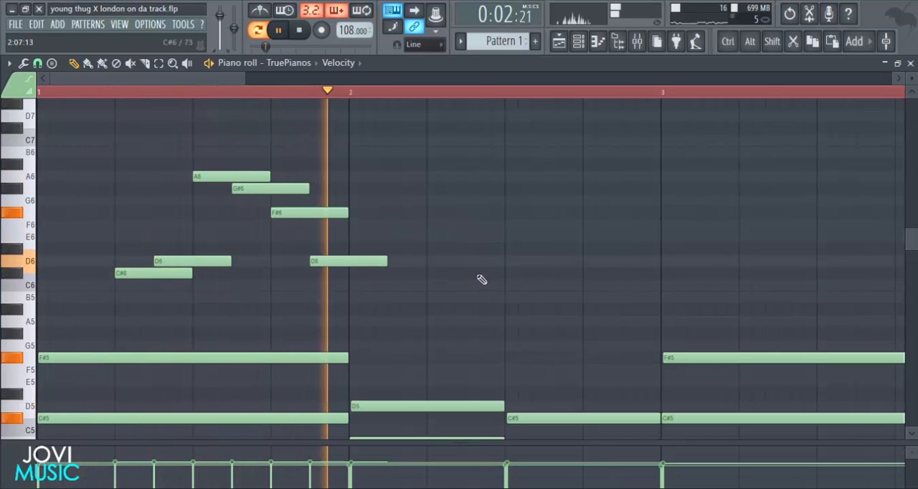
# In bar 2, add two-beat D6 and C#6 notes half a beat apart from beat 2, and one-beat E5, A5 and G#5 notes from beat 3.
pyautogui.click(432, 262)
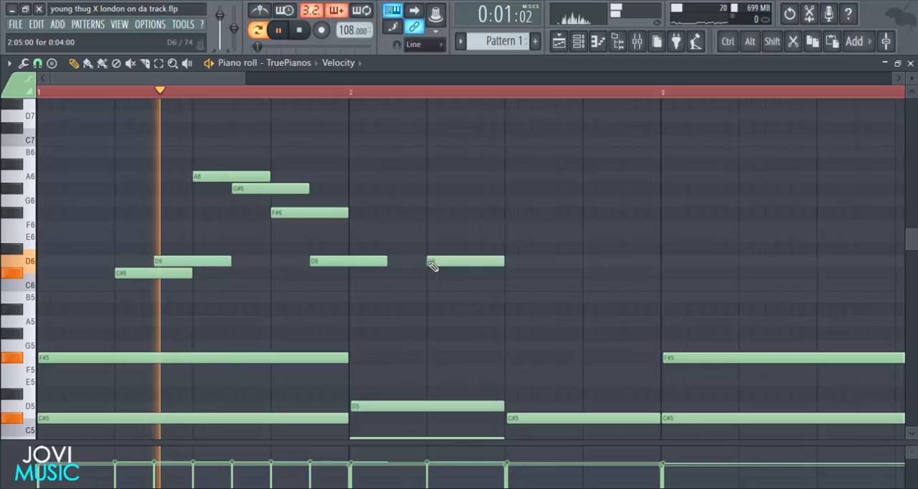
pyautogui.moveTo(506, 262); pyautogui.dragTo(582, 261)
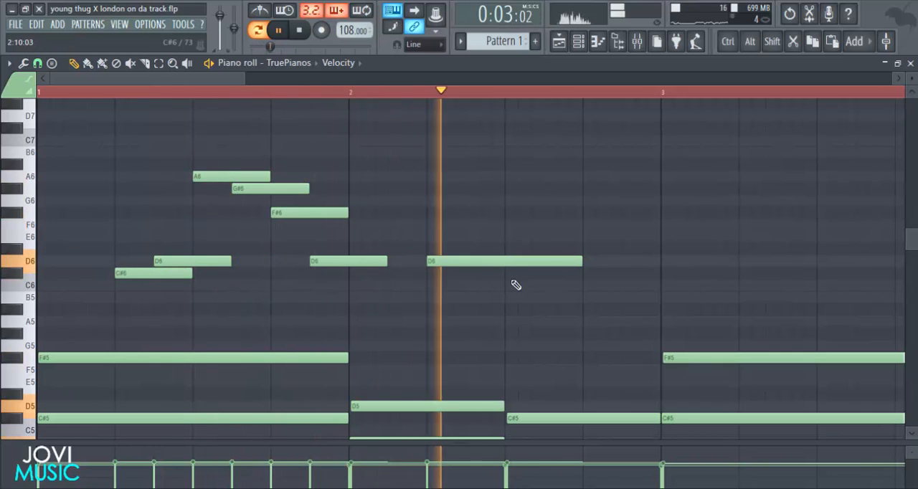
pyautogui.click(467, 277)
pyautogui.scroll(-2, 553, 103)
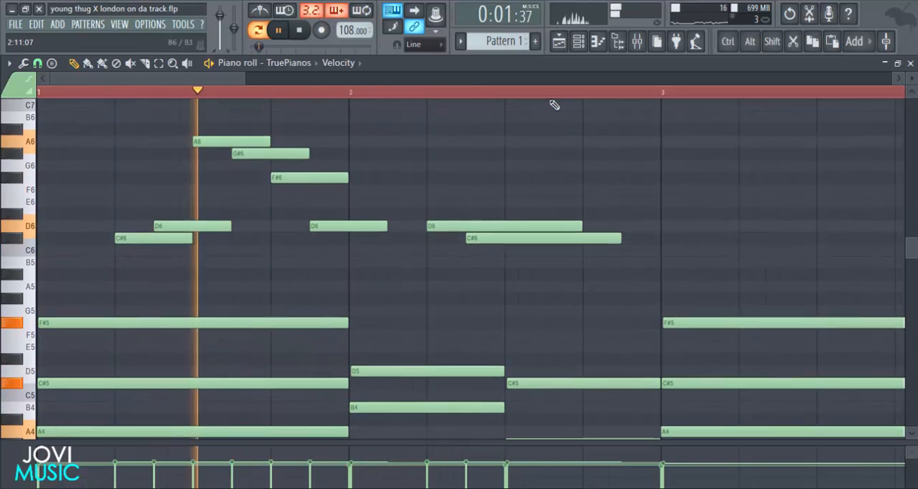
pyautogui.keyDown('ctrl'); pyautogui.scroll(-2, 552, 104); pyautogui.keyUp('ctrl')
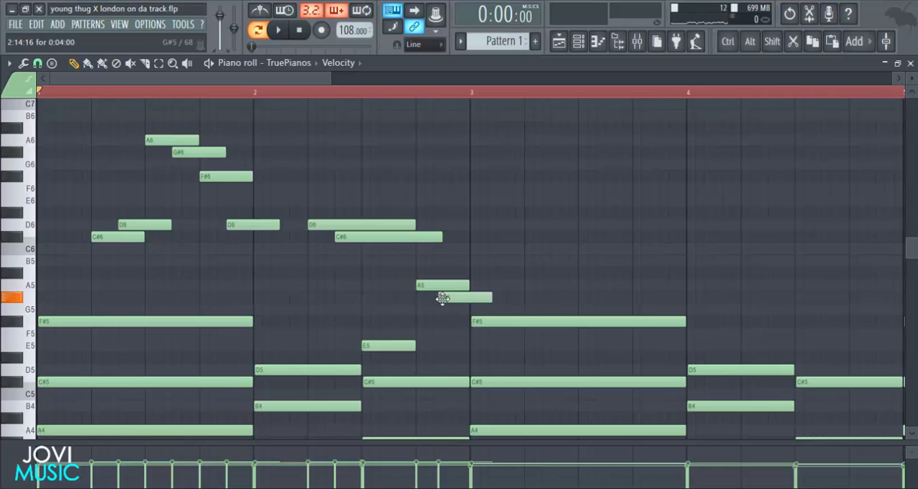
# Add one-beat C#6 and D6 notes half a beat apart from beat 2 of bar 3, and align bar 2's G#5 half a beat after beat 4.
pyautogui.click(534, 238)
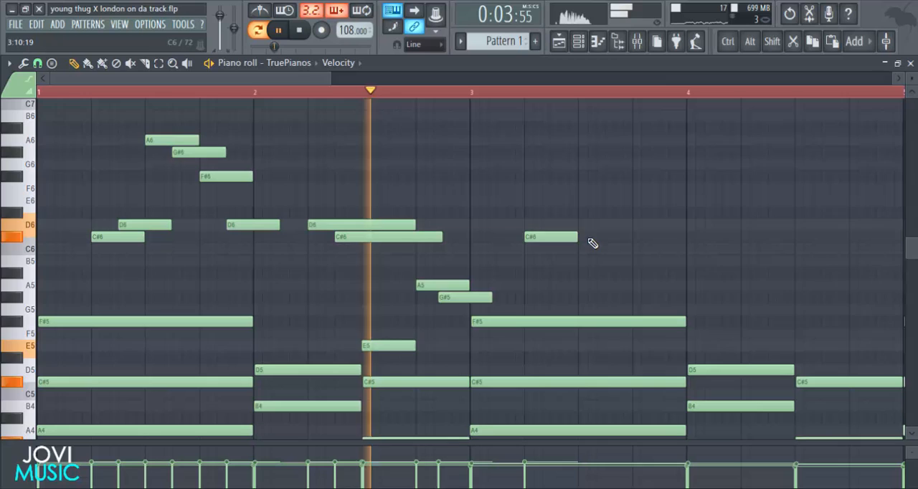
pyautogui.press('space')
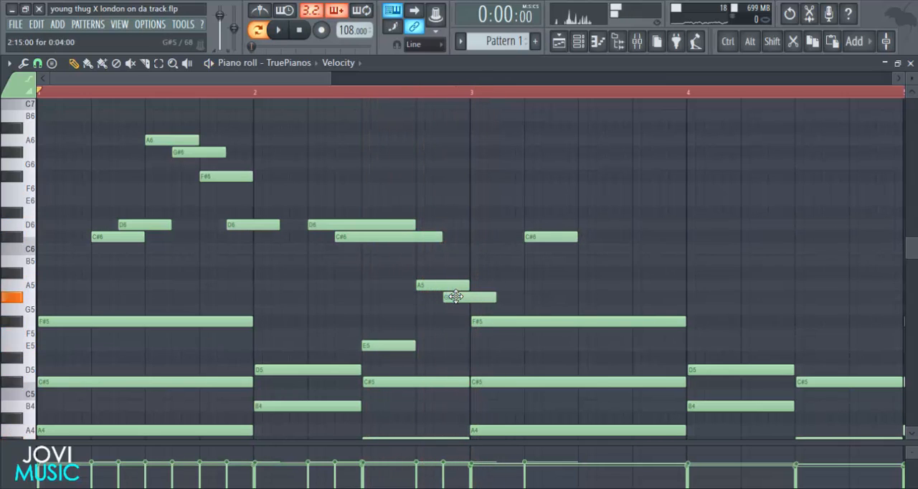
pyautogui.click(557, 225)
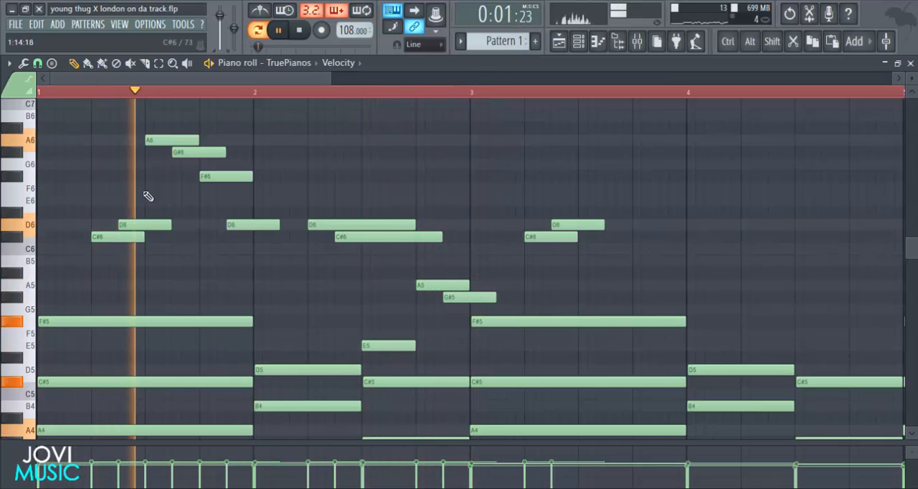
# Change the snap-to-grid setting, then set playback to start at bar 3 and audition the melody from there.
pyautogui.click(37, 63)
pyautogui.click(58, 193)
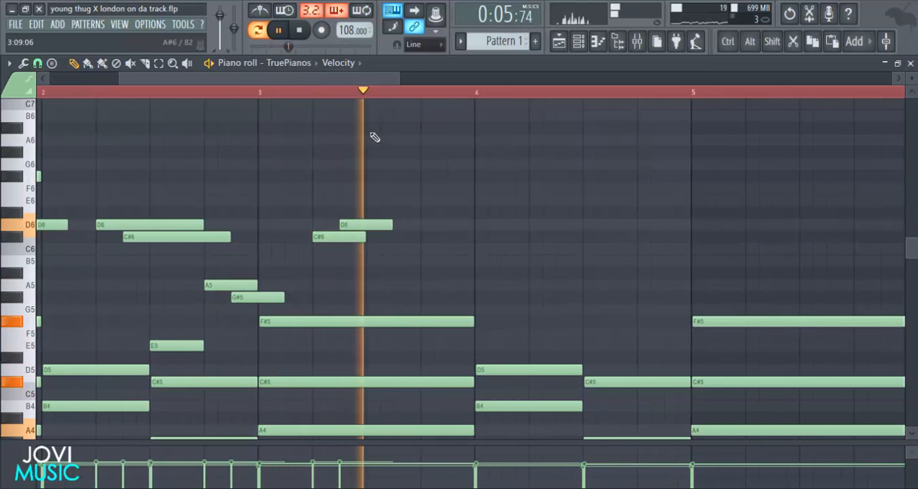
pyautogui.press('space')
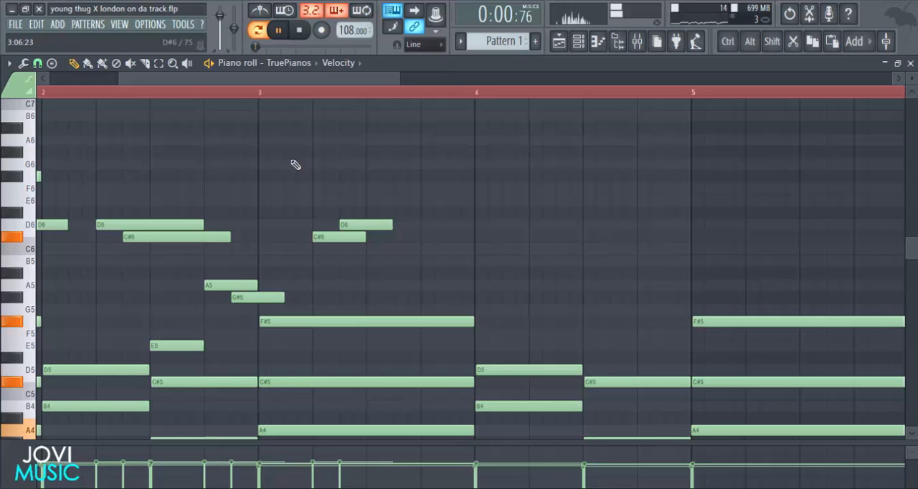
pyautogui.click(262, 97)
pyautogui.press('space')
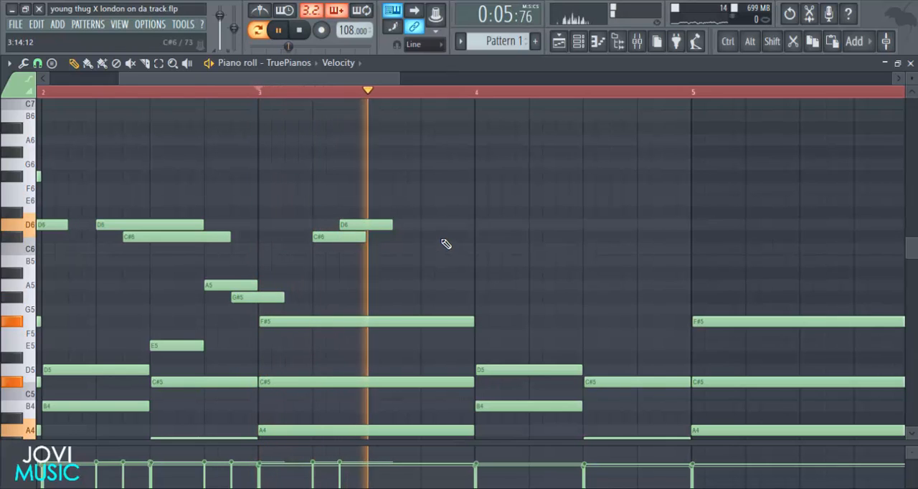
pyautogui.press('space')
# Add one-beat A6, G#6, F#6 and D6 notes half a beat apart from beat 3 of bar 3 and audition them.
pyautogui.scroll(1, 399, 236)
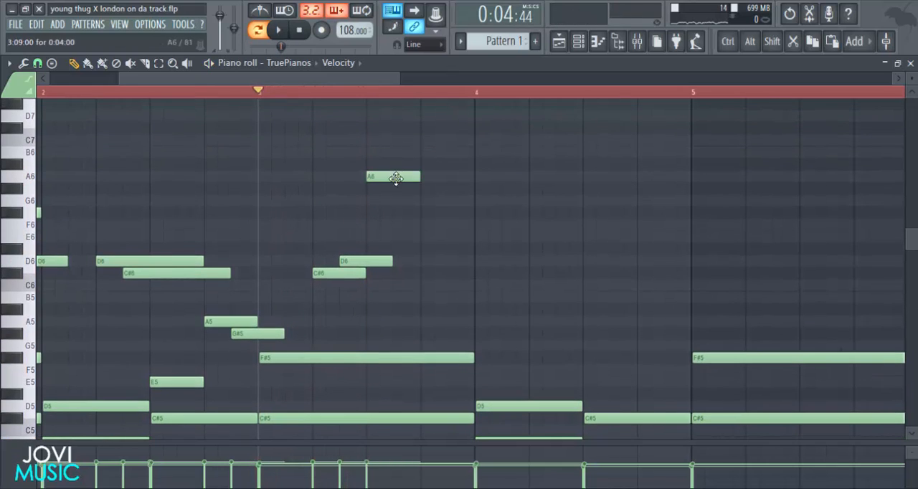
pyautogui.click(397, 190)
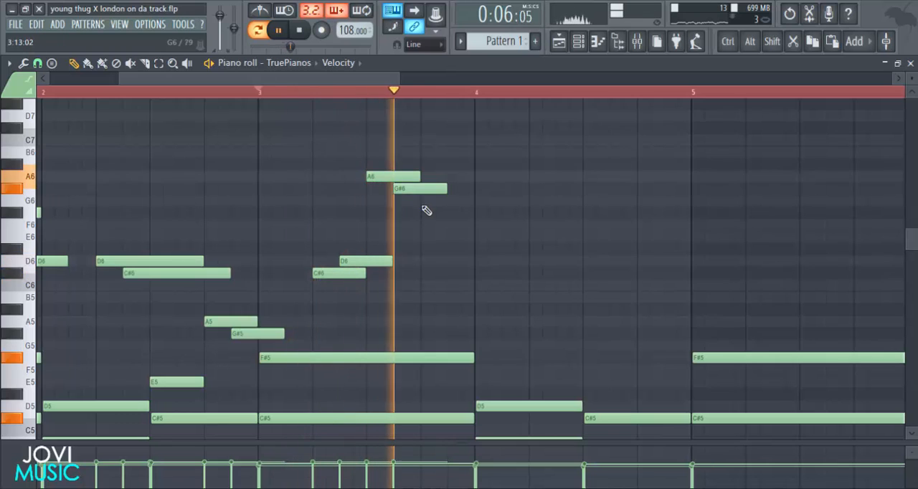
pyautogui.click(454, 249)
pyautogui.press('space')
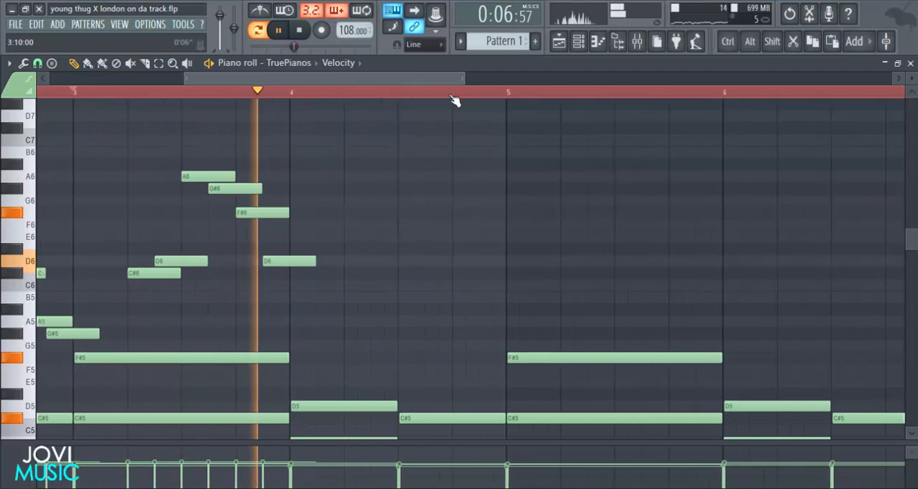
# Place a D6 note on beat 2 of bar 4 and lengthen it to three beats, up to the start of bar 5.
pyautogui.moveTo(373, 245); pyautogui.dragTo(388, 264)
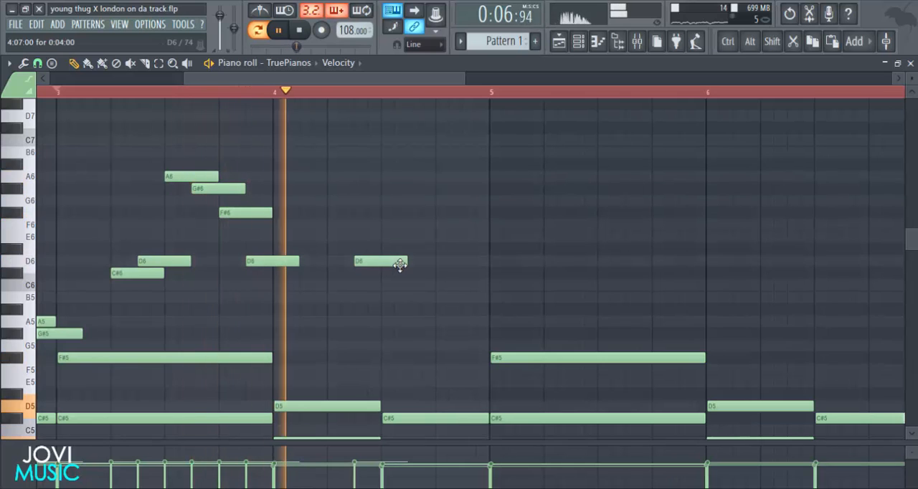
pyautogui.press('space')
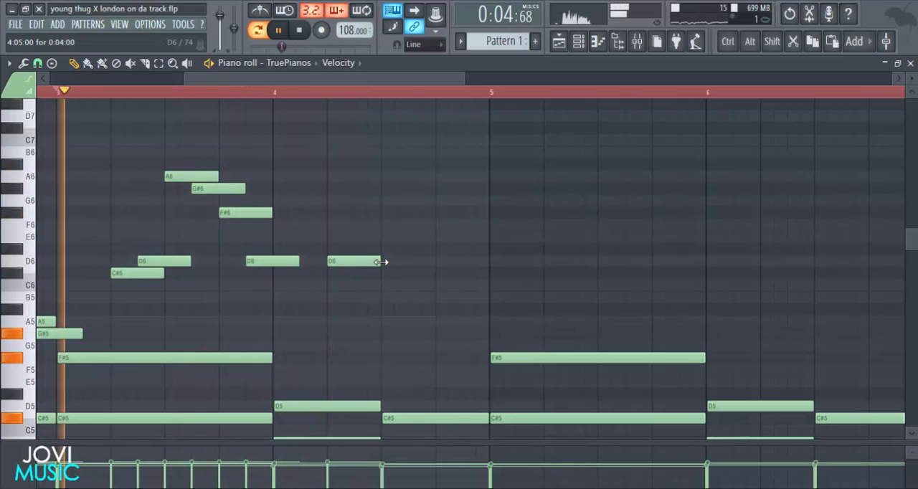
pyautogui.moveTo(381, 262); pyautogui.dragTo(488, 262)
# Add an E5 note on beat 3 of bar 4, shorten it to one beat and restart playback.
pyautogui.scroll(-2, 458, 300)
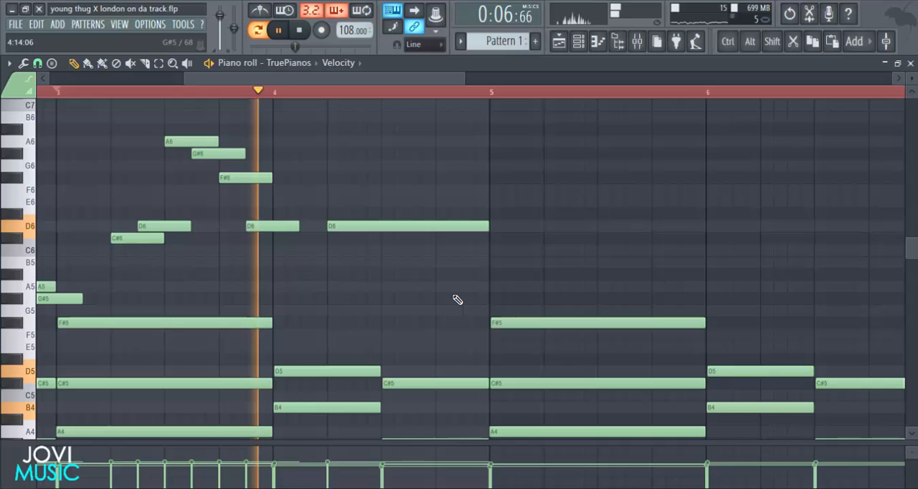
pyautogui.press('space')
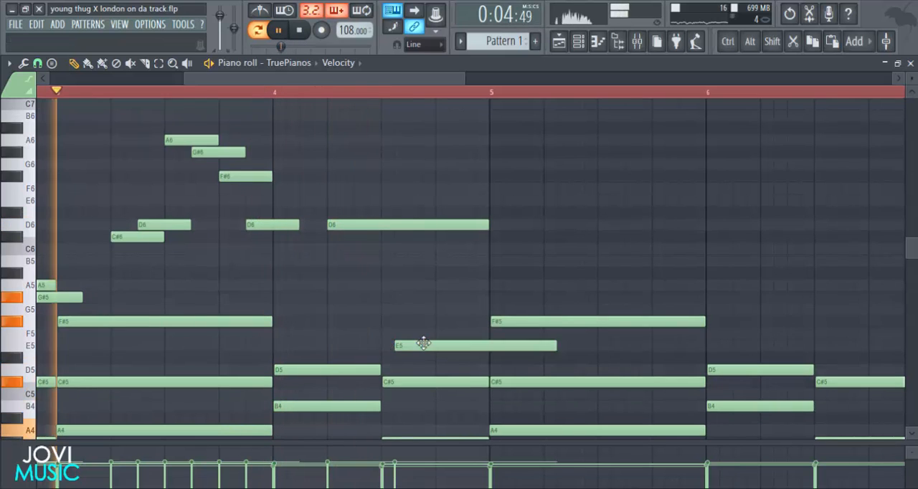
pyautogui.moveTo(423, 344); pyautogui.dragTo(410, 345)
pyautogui.moveTo(539, 345); pyautogui.dragTo(433, 335)
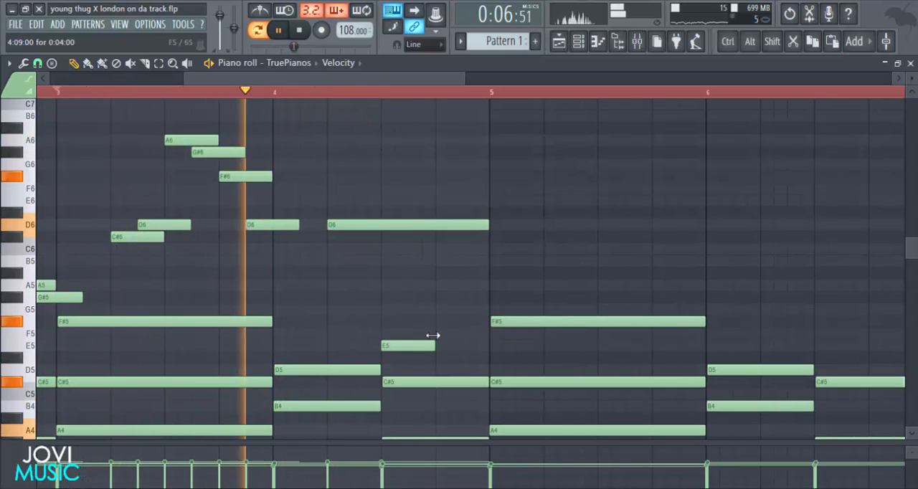
pyautogui.press('space')
# Add one-beat A5 and G#5 notes after bar 4's E5, plus a half-beat A5 ending at bar 5.
pyautogui.scroll(2, 430, 316)
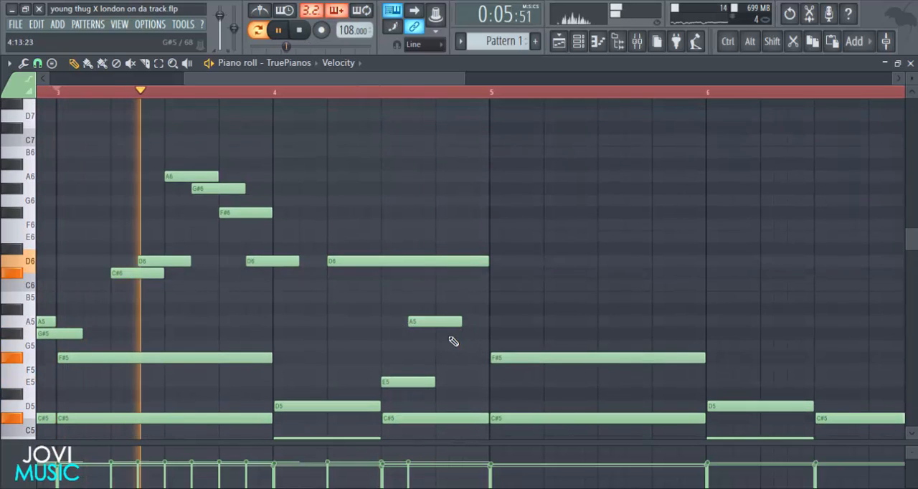
pyautogui.click(453, 335)
pyautogui.click(467, 322)
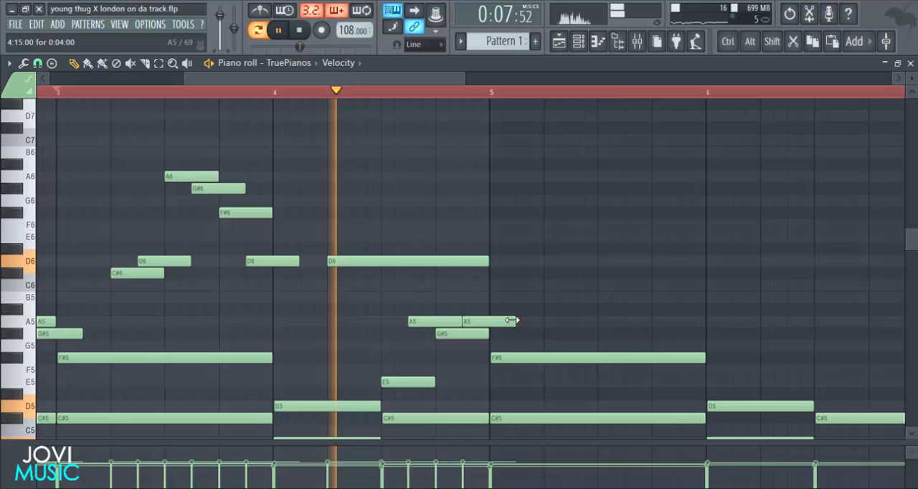
pyautogui.moveTo(512, 319); pyautogui.dragTo(491, 321)
# Duplicate the four-bar melody from bars 1–4 into bars 5–8, leaving the chord notes out, and deselect the copies.
pyautogui.scroll(-2, 557, 95)
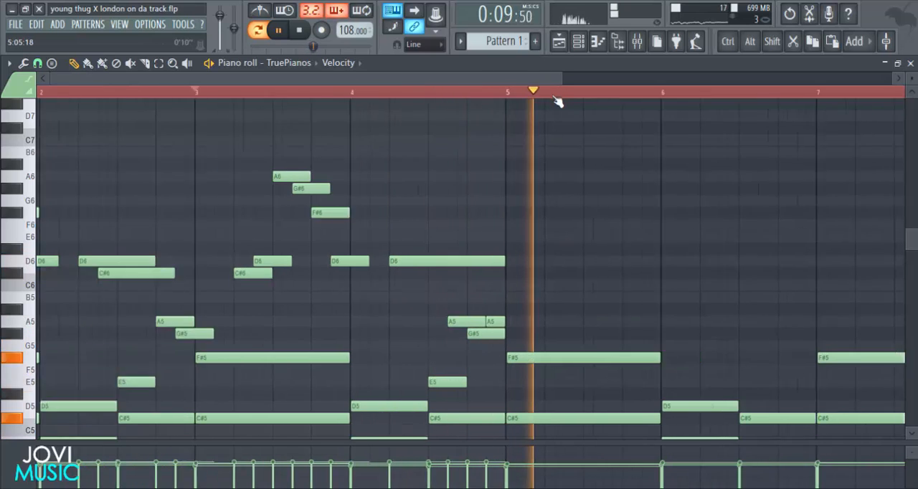
pyautogui.press('space')
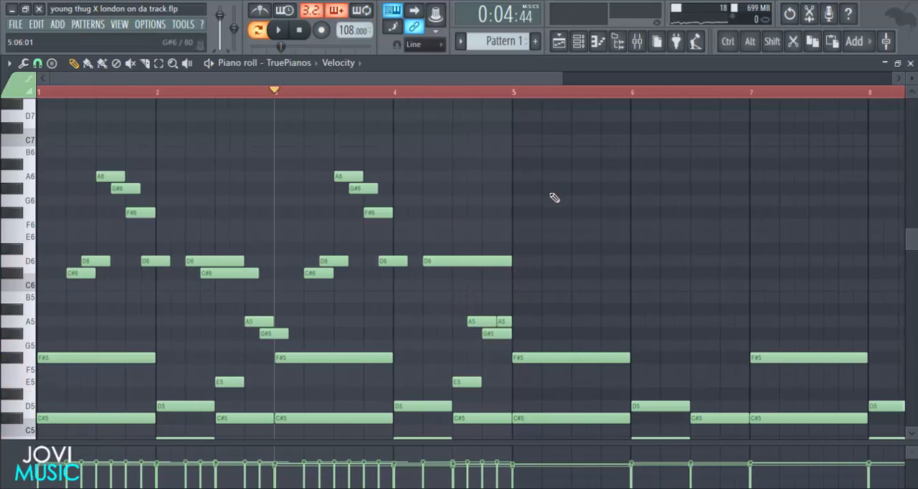
pyautogui.scroll(-1, 553, 94)
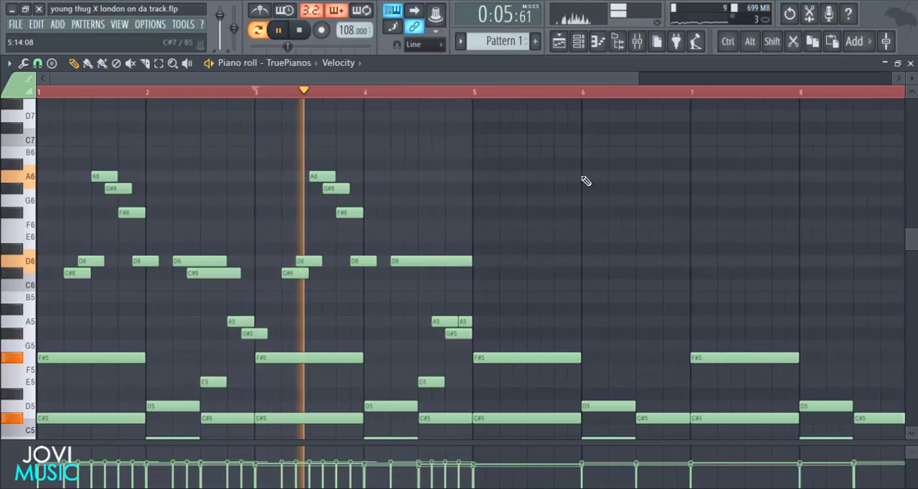
pyautogui.scroll(-2, 581, 195)
pyautogui.scroll(1, 551, 186)
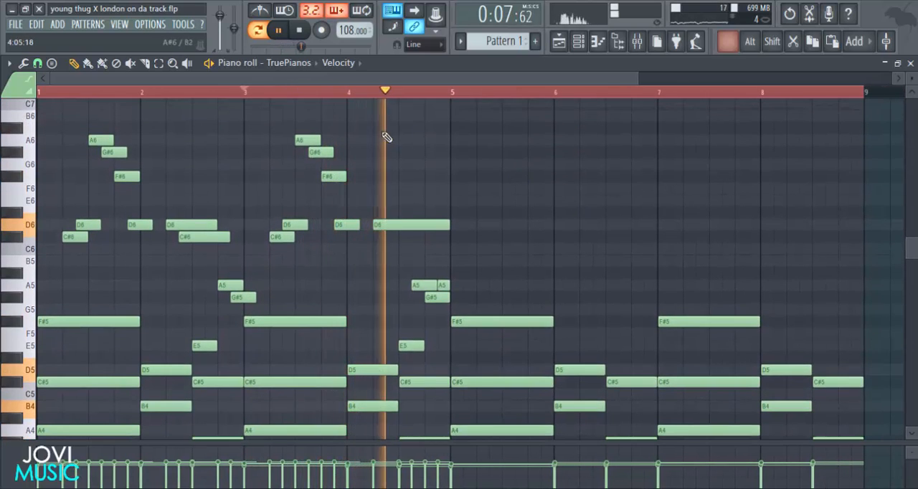
pyautogui.moveTo(471, 125); pyautogui.dragTo(75, 301)
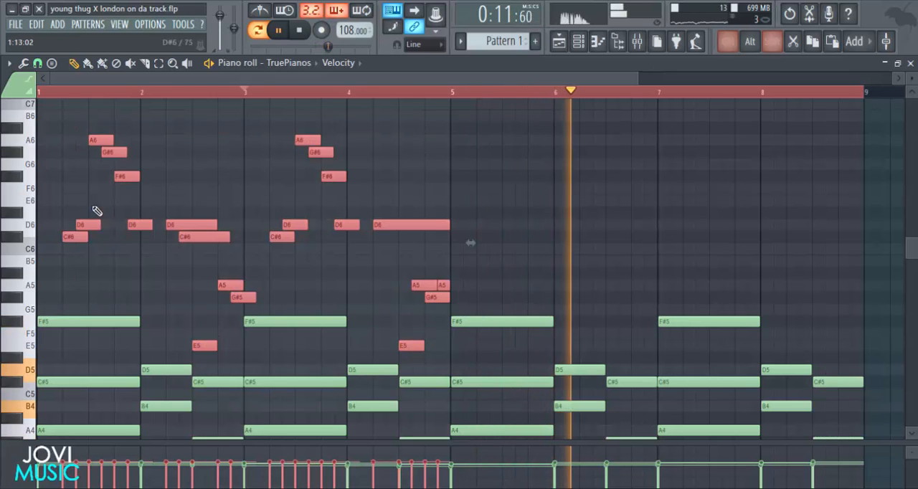
pyautogui.moveTo(82, 238); pyautogui.dragTo(496, 238)
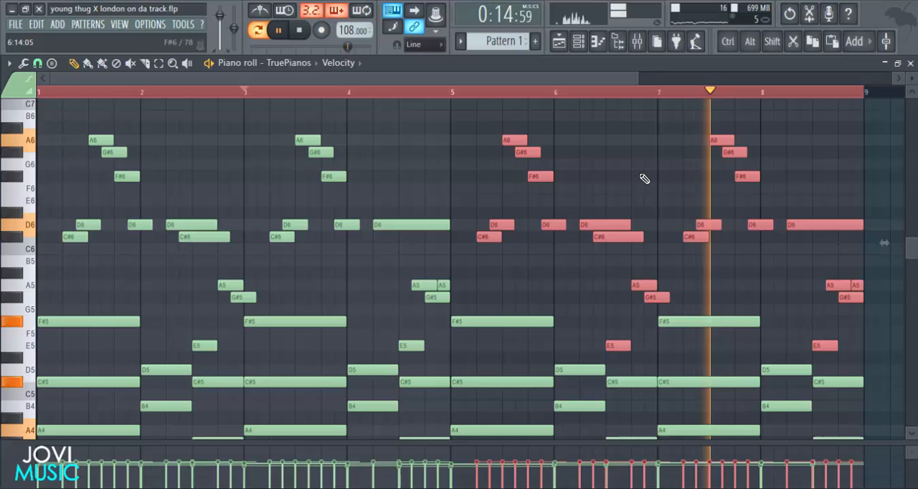
pyautogui.click(605, 177)
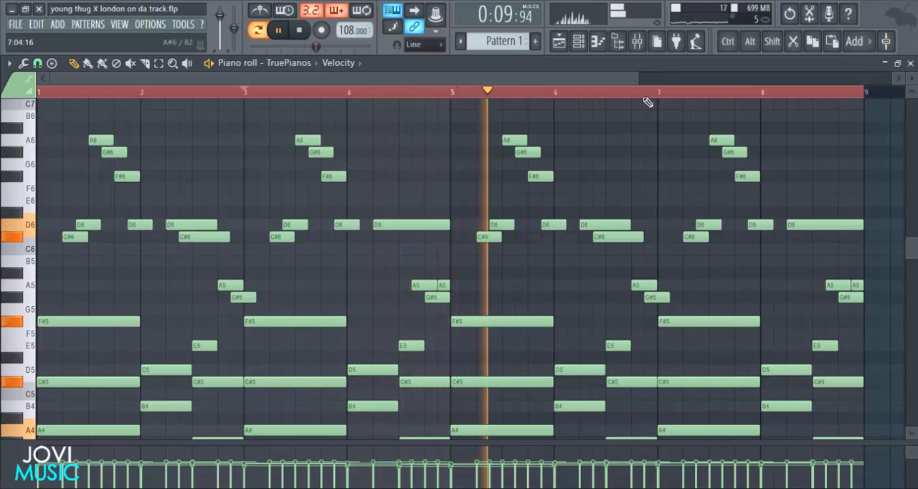
# Vary bar 8 with a two-beat B5 on beat 2, the long D6 starting half a beat later, and a C#6 half a beat after beat 3.
pyautogui.moveTo(536, 80); pyautogui.dragTo(686, 89)
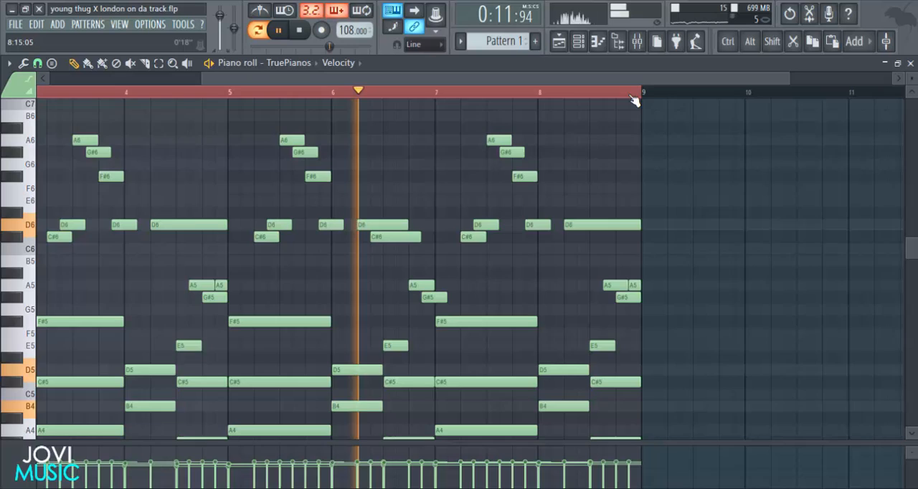
pyautogui.scroll(3, 633, 97)
pyautogui.click(530, 261)
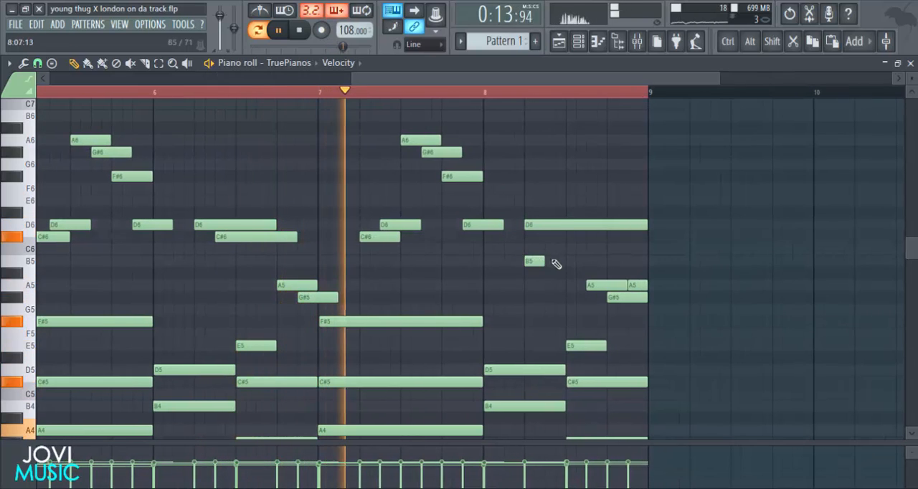
pyautogui.moveTo(546, 262); pyautogui.dragTo(626, 263)
pyautogui.moveTo(572, 229); pyautogui.dragTo(592, 227)
pyautogui.moveTo(668, 226); pyautogui.dragTo(646, 224)
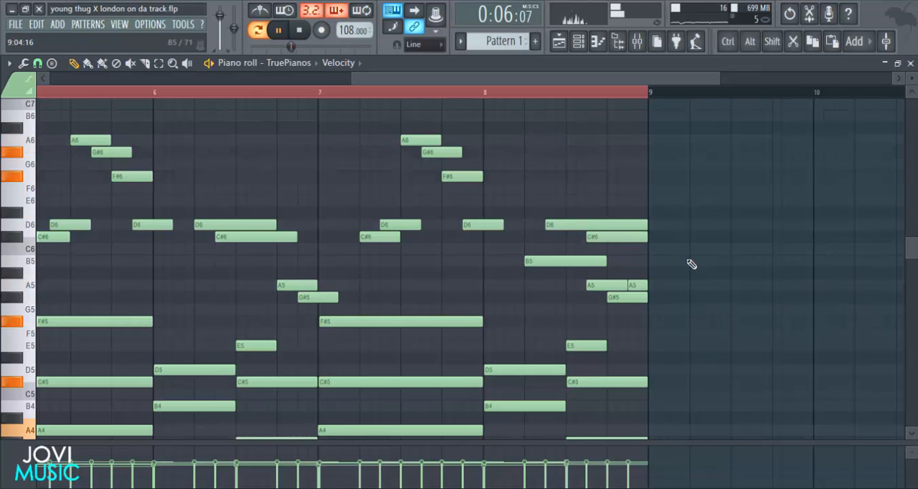
# Listen through the eight-bar melody and chords, reviewing all the notes in the piano roll.
pyautogui.scroll(-1, 692, 267)
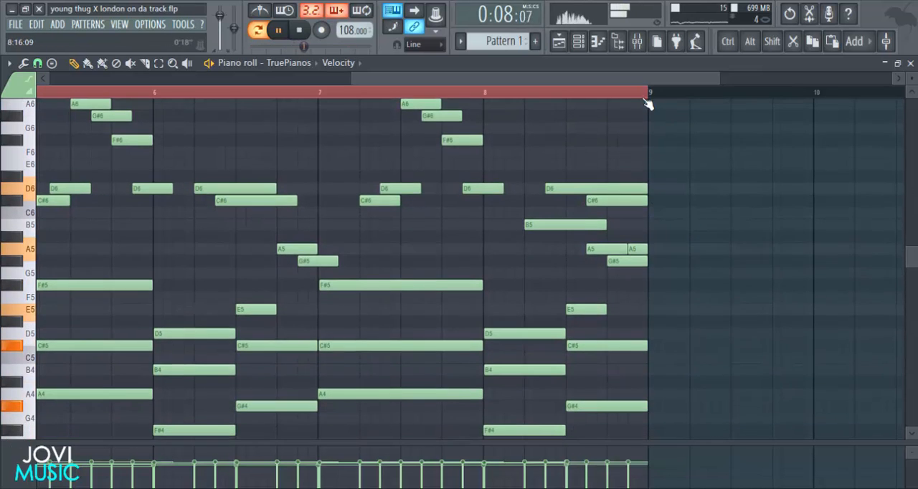
pyautogui.scroll(-3, 650, 97)
pyautogui.moveTo(891, 79); pyautogui.dragTo(625, 108)
pyautogui.scroll(1, 658, 131)
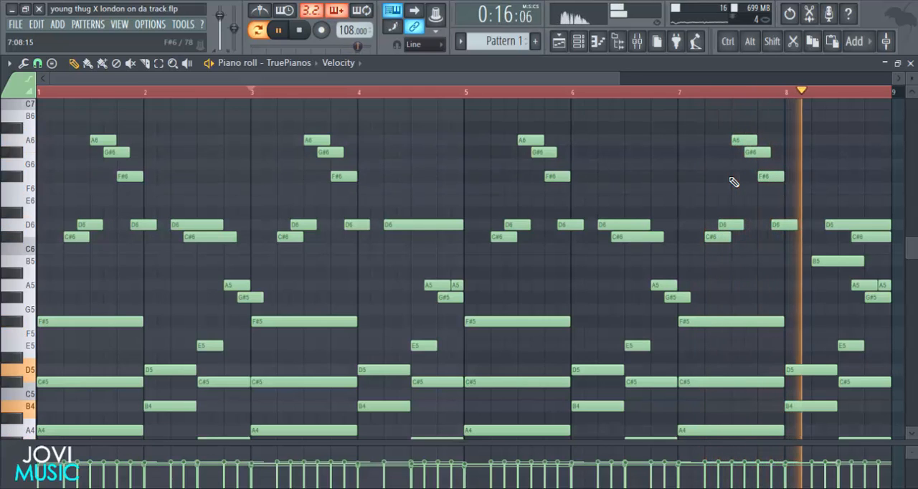
# Stop playback, select the piano melody notes across all eight bars without the chords, and enlarge the velocity lane.
pyautogui.press('space')
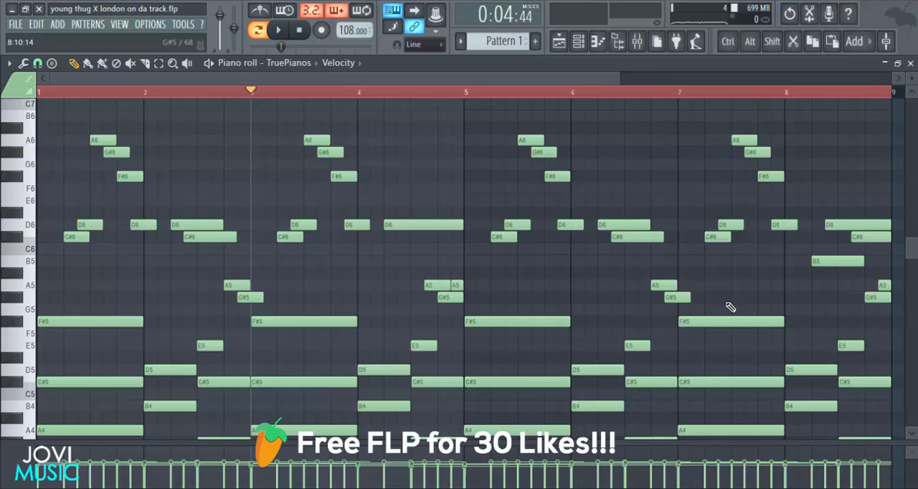
pyautogui.scroll(-2, 766, 105)
pyautogui.moveTo(854, 111); pyautogui.dragTo(65, 303)
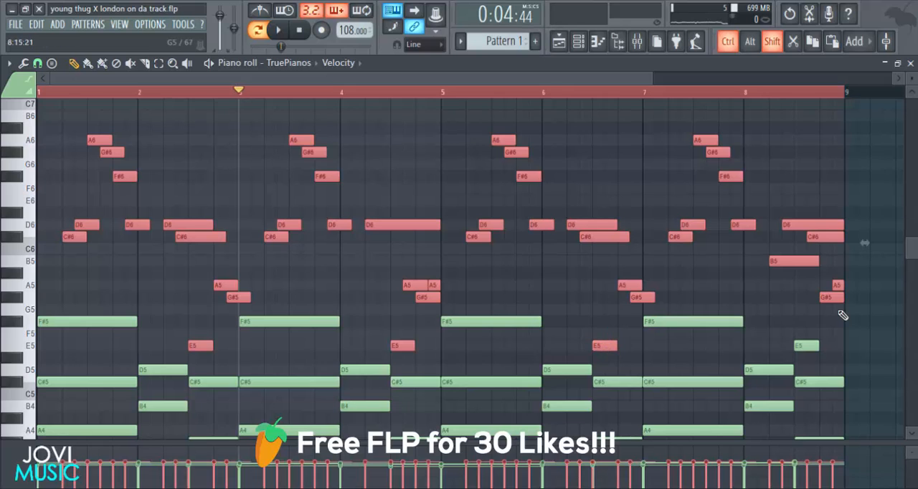
pyautogui.moveTo(741, 442); pyautogui.dragTo(729, 170)
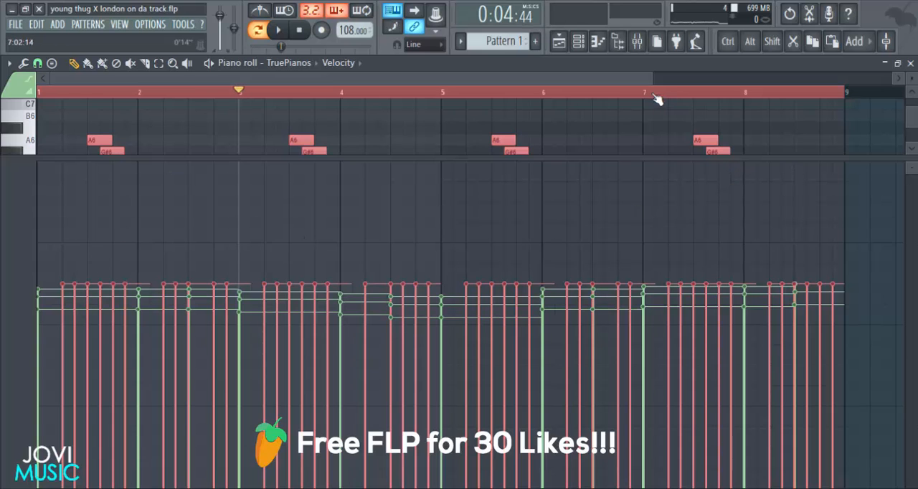
# Lower the selected melody notes' velocities in bars 1–4 to varied levels around 52–55%, leaving the chord velocities alone.
pyautogui.moveTo(651, 79); pyautogui.dragTo(416, 76)
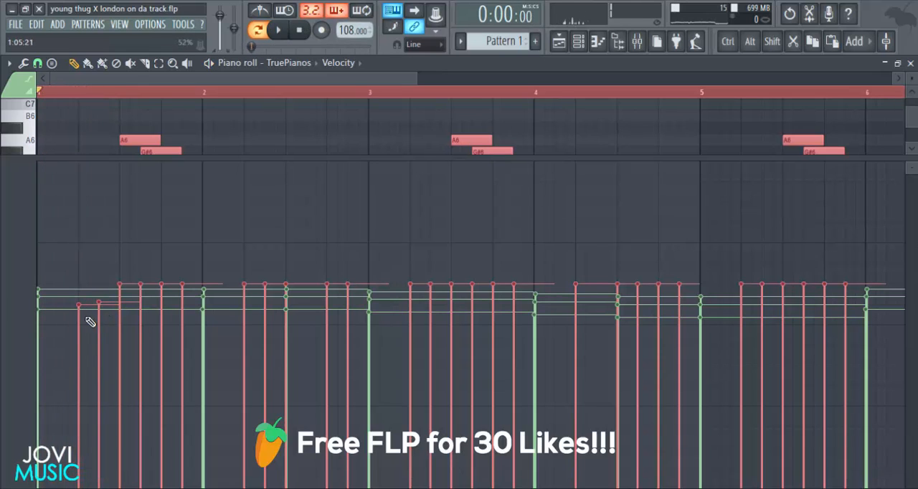
pyautogui.moveTo(95, 308)
pyautogui.mouseDown()
pyautogui.moveTo(84, 314)
pyautogui.moveTo(118, 306)
pyautogui.mouseUp()
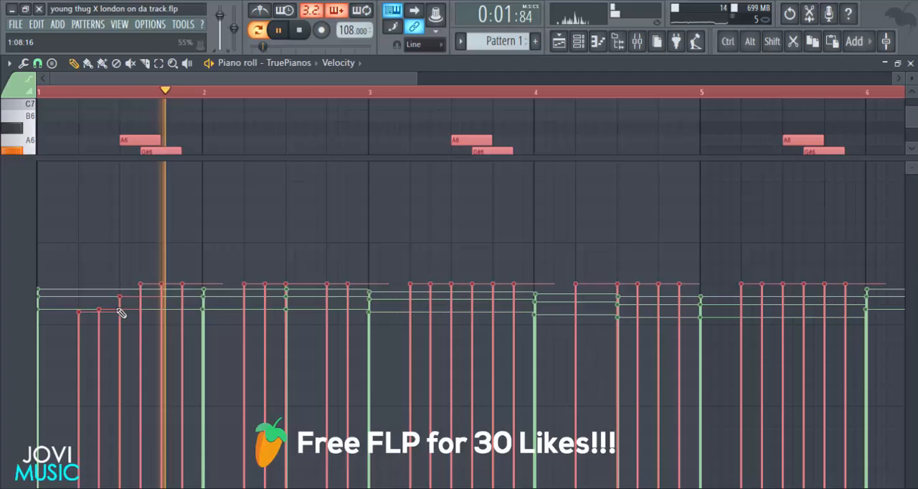
pyautogui.press('space')
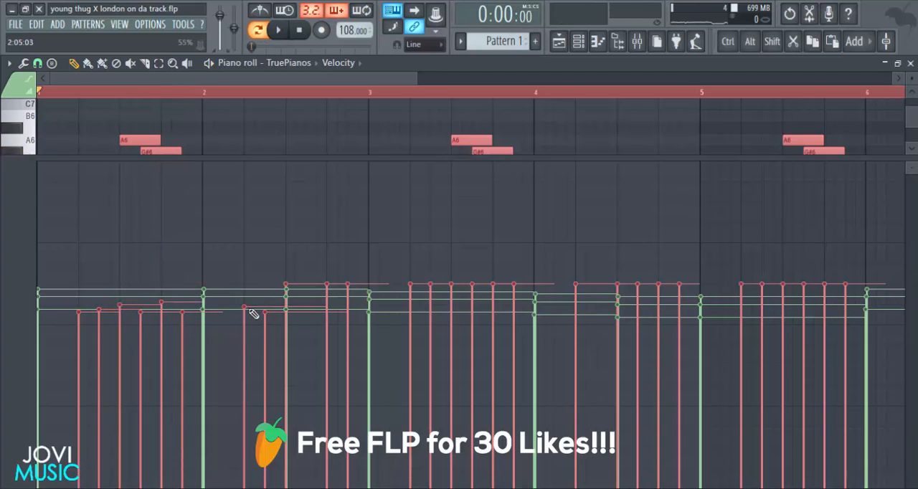
pyautogui.moveTo(283, 305); pyautogui.dragTo(354, 317)
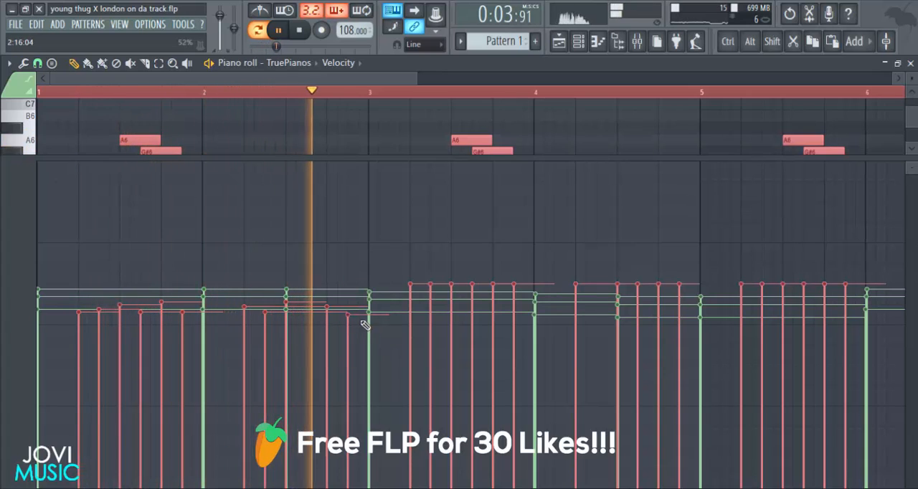
pyautogui.moveTo(408, 322); pyautogui.dragTo(517, 307)
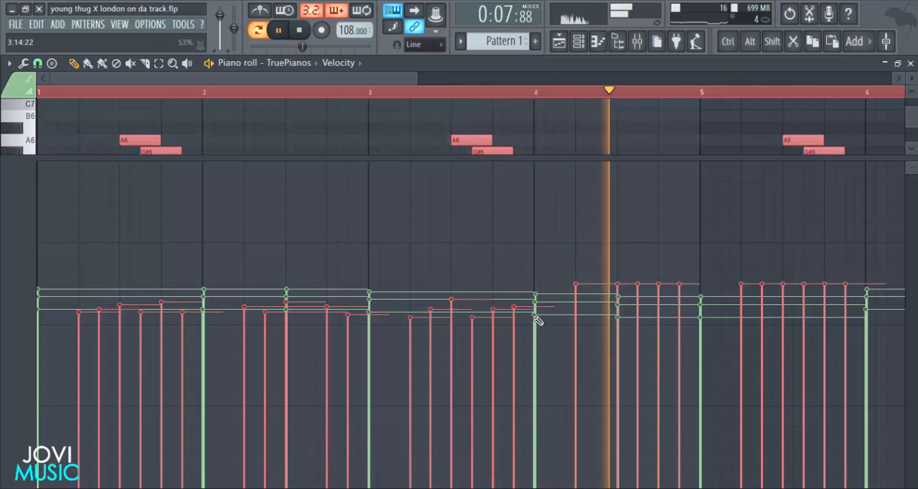
pyautogui.moveTo(582, 317)
pyautogui.mouseDown()
pyautogui.moveTo(654, 305)
pyautogui.moveTo(668, 317)
pyautogui.moveTo(681, 313)
pyautogui.mouseUp()
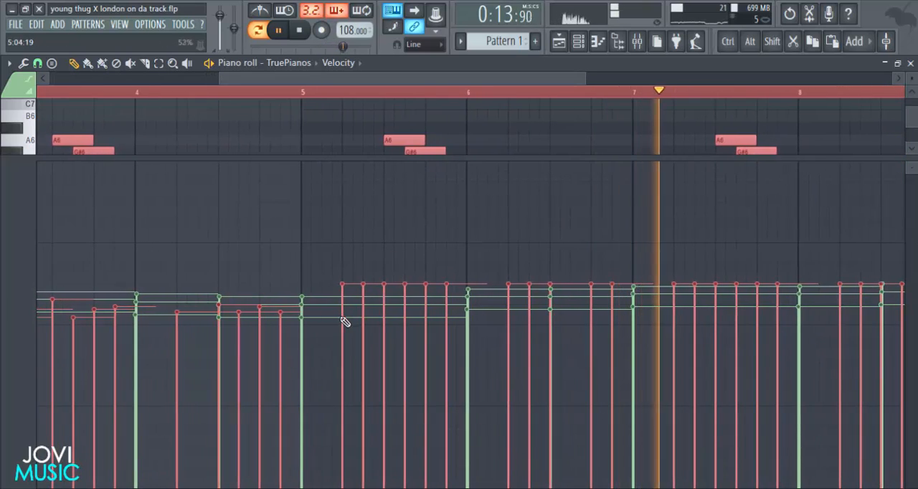
# Lower and vary bar 5's melody velocities, make bar 4's first A5 much softer, and shrink the velocity lane.
pyautogui.moveTo(342, 322)
pyautogui.mouseDown()
pyautogui.moveTo(369, 313)
pyautogui.moveTo(414, 317)
pyautogui.moveTo(416, 327)
pyautogui.moveTo(450, 307)
pyautogui.mouseUp()
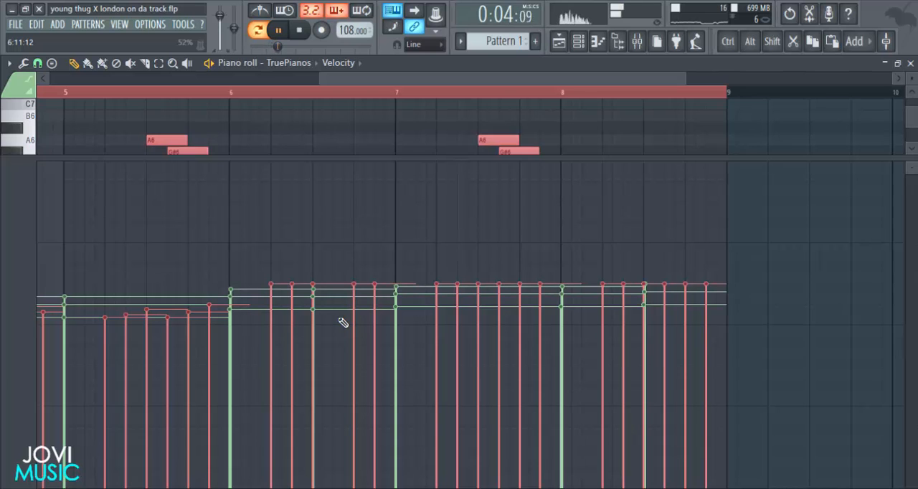
pyautogui.moveTo(348, 86); pyautogui.dragTo(236, 103)
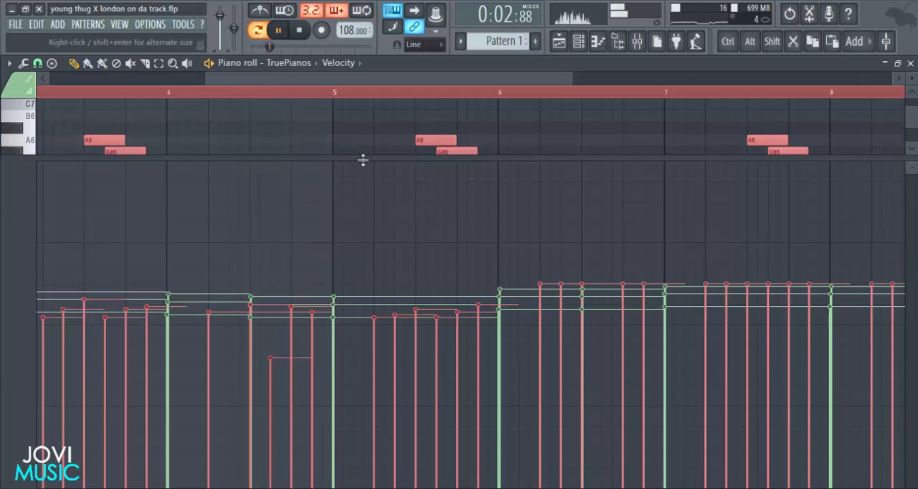
pyautogui.moveTo(363, 159); pyautogui.dragTo(375, 223)
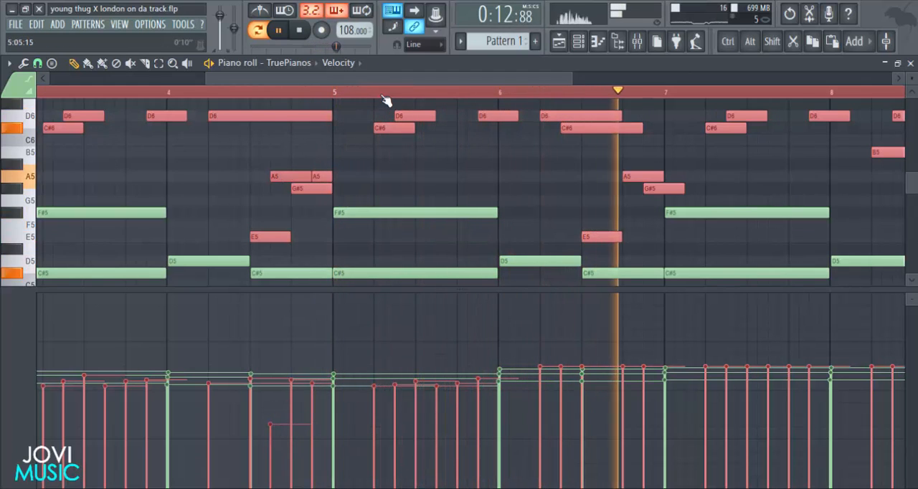
# Rework the melody velocities in bars 5 and 6 to slightly uneven levels just under the chord velocities.
pyautogui.scroll(-1, 378, 369)
pyautogui.moveTo(378, 369)
pyautogui.mouseDown()
pyautogui.moveTo(381, 409)
pyautogui.moveTo(423, 401)
pyautogui.mouseUp()
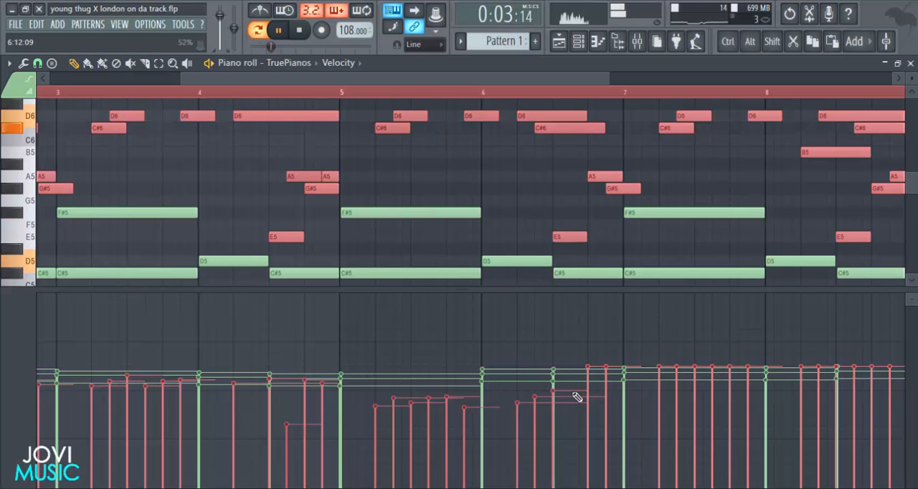
pyautogui.scroll(-2, 449, 286)
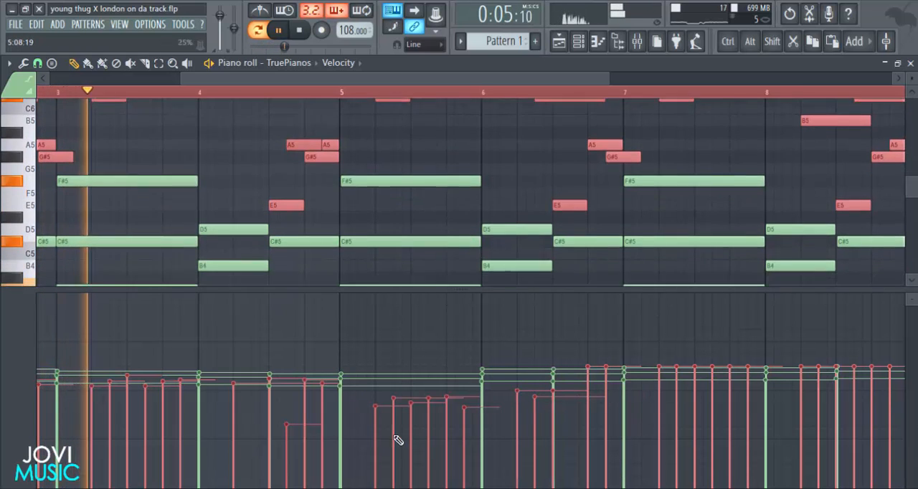
pyautogui.moveTo(399, 389)
pyautogui.mouseDown()
pyautogui.moveTo(551, 389)
pyautogui.moveTo(619, 375)
pyautogui.mouseUp()
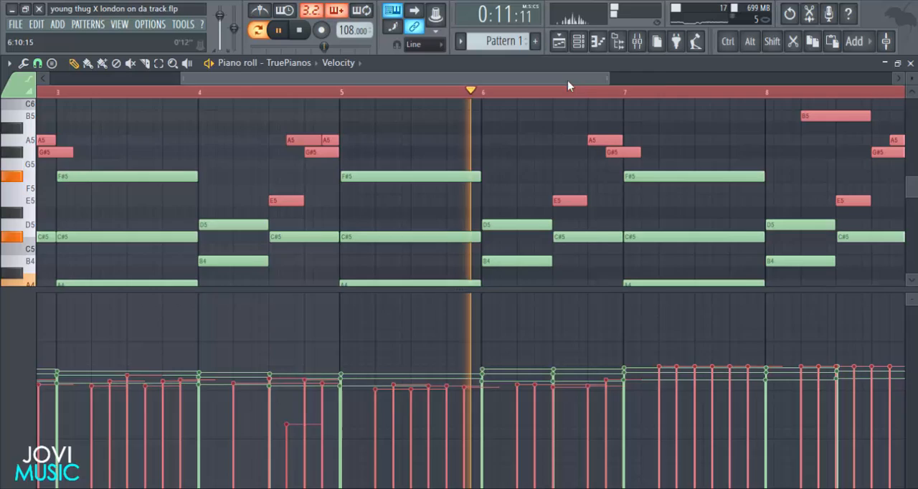
# Lower and vary the melody velocities in bars 7 and 8, making one note in the last half bar much softer.
pyautogui.moveTo(568, 81); pyautogui.dragTo(729, 78)
pyautogui.moveTo(337, 393)
pyautogui.mouseDown()
pyautogui.moveTo(371, 385)
pyautogui.moveTo(379, 395)
pyautogui.moveTo(508, 390)
pyautogui.moveTo(481, 394)
pyautogui.moveTo(528, 394)
pyautogui.moveTo(535, 409)
pyautogui.moveTo(553, 379)
pyautogui.moveTo(554, 388)
pyautogui.mouseUp()
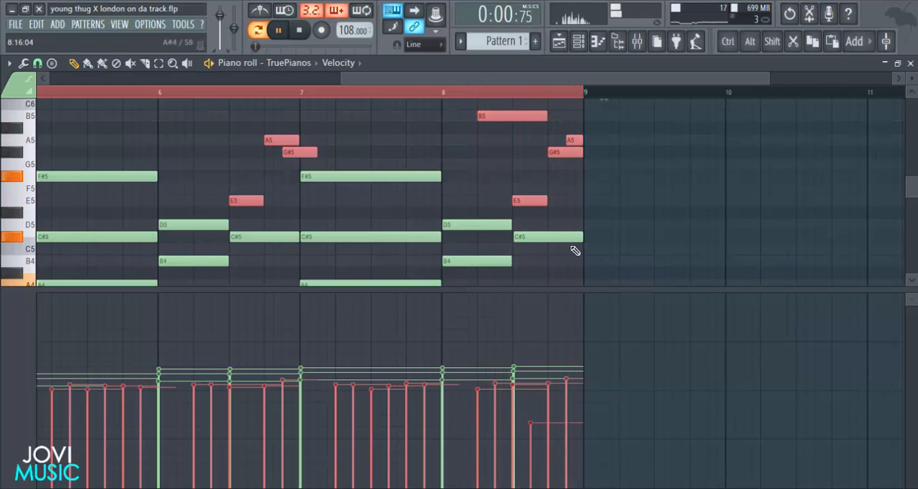
pyautogui.scroll(-4, 606, 96)
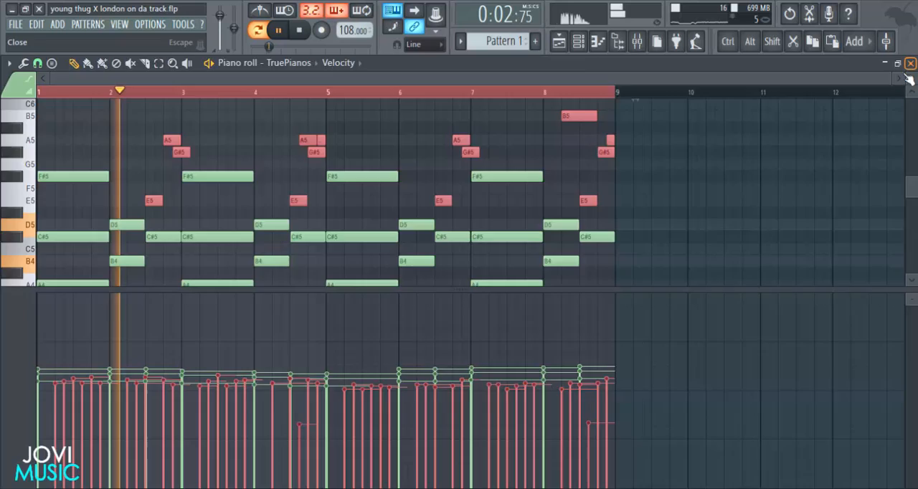
# Close the piano roll, stop playback, and hide the channel rack to reach the empty playlist.
pyautogui.click(910, 63)
pyautogui.moveTo(436, 103); pyautogui.dragTo(447, 113)
pyautogui.press('space')
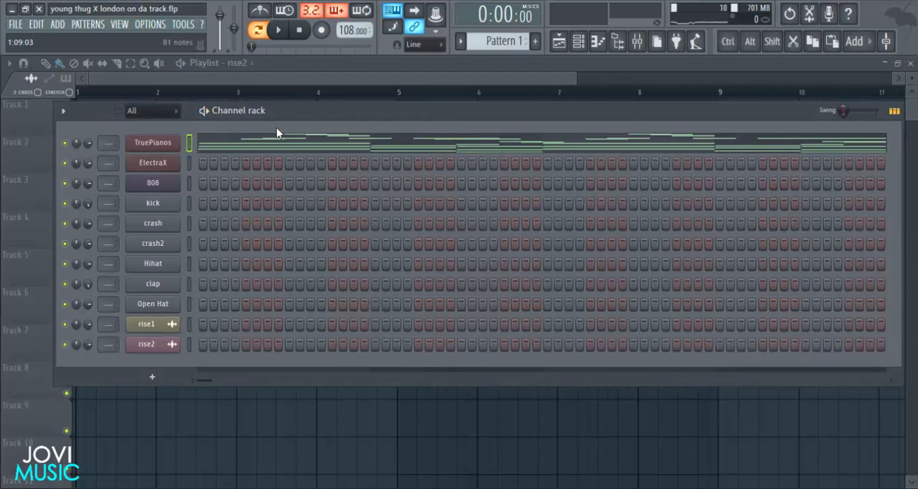
pyautogui.press('F6')
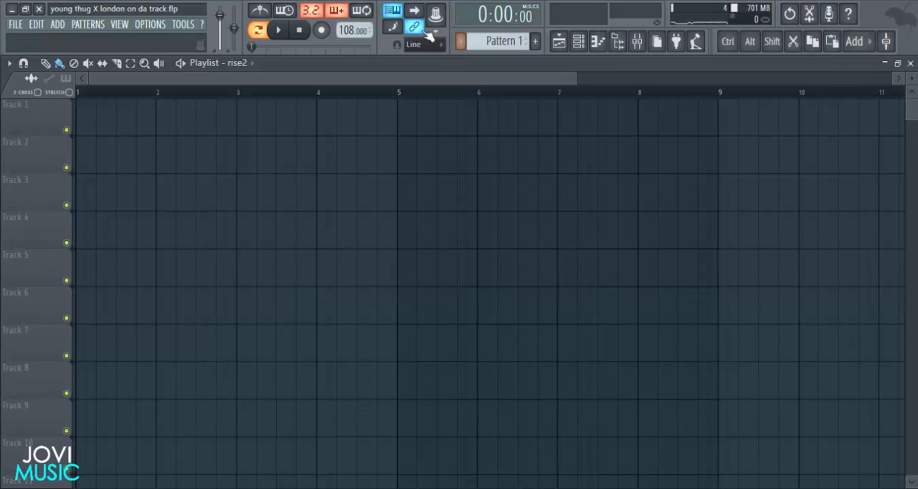
pyautogui.click(78, 124)
pyautogui.click(329, 132)
pyautogui.rightClick(328, 133)
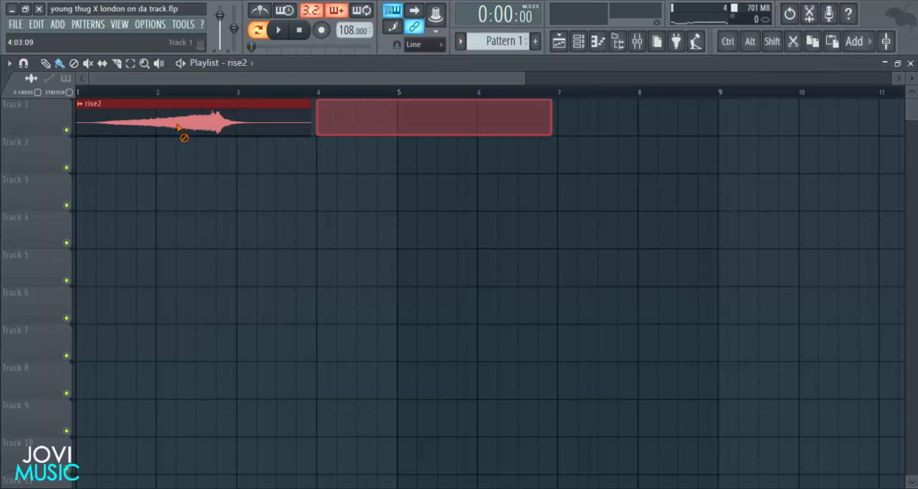
pyautogui.rightClick(181, 129)
# Choose Pattern 1 for the playlist and place it four times back to back on Track 1, from bar 1 to bar 33.
pyautogui.click(249, 64)
pyautogui.click(257, 128)
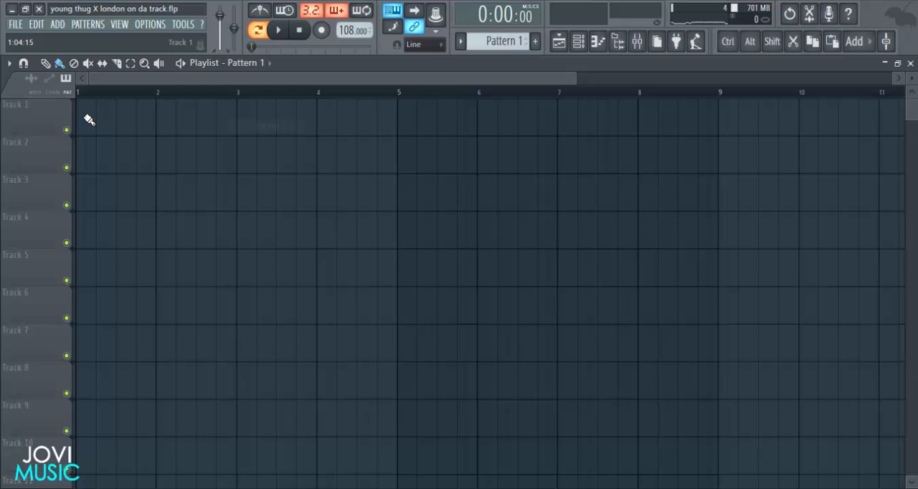
pyautogui.click(92, 118)
pyautogui.scroll(-2, 441, 98)
pyautogui.scroll(-2, 430, 96)
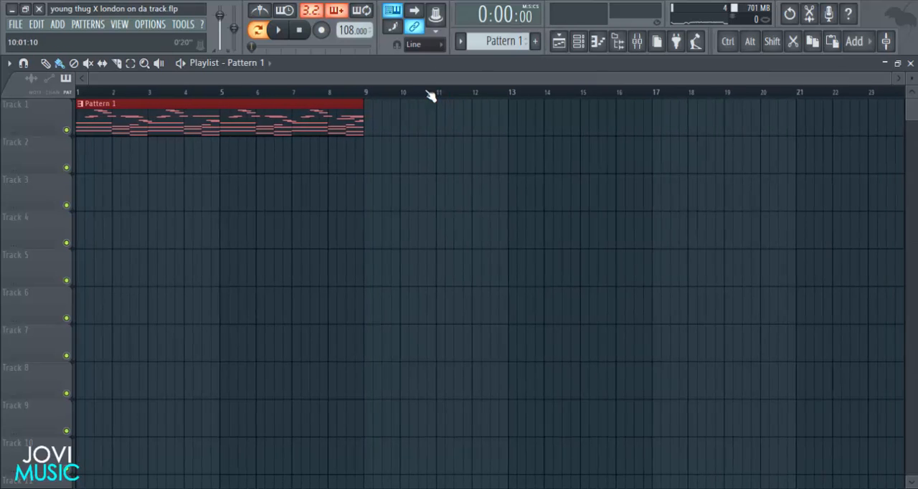
pyautogui.moveTo(344, 127); pyautogui.dragTo(763, 119)
pyautogui.scroll(-3, 703, 105)
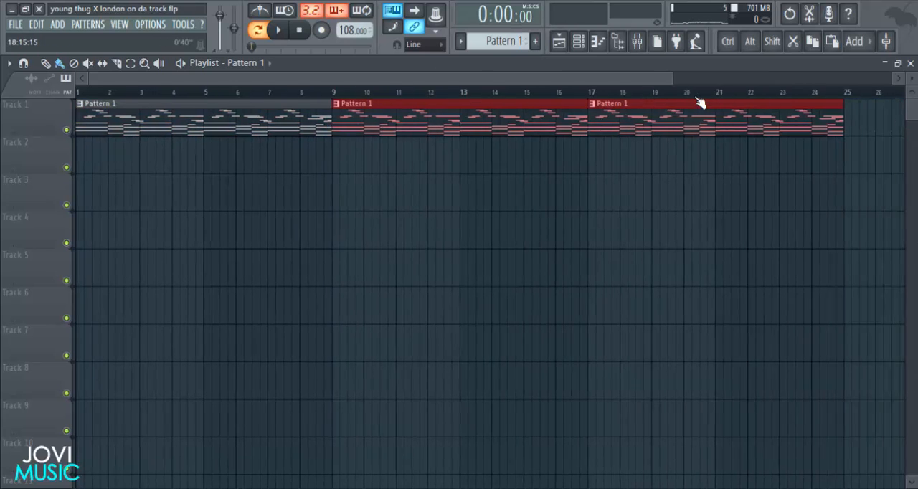
pyautogui.click(614, 119)
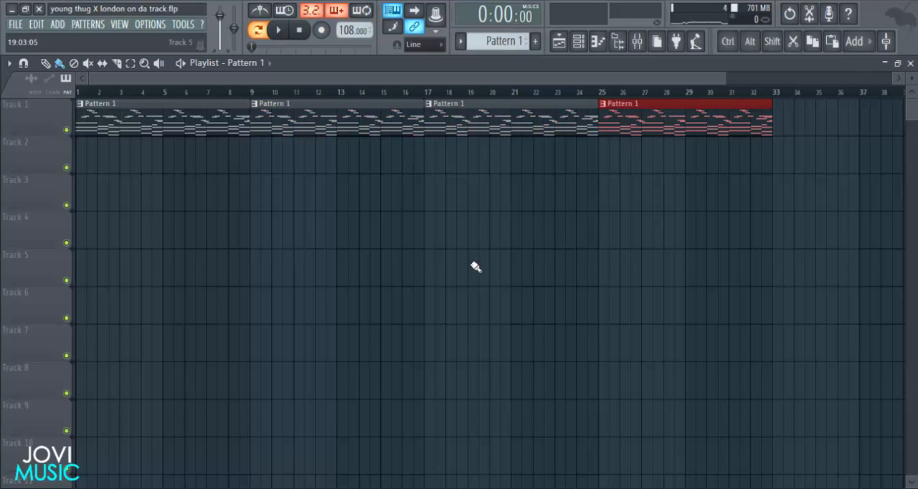
# Create Pattern 2 and add a three-step F#5 note at the start of bar 1 in ElectraX's piano roll.
pyautogui.click(534, 41)
pyautogui.click(578, 41)
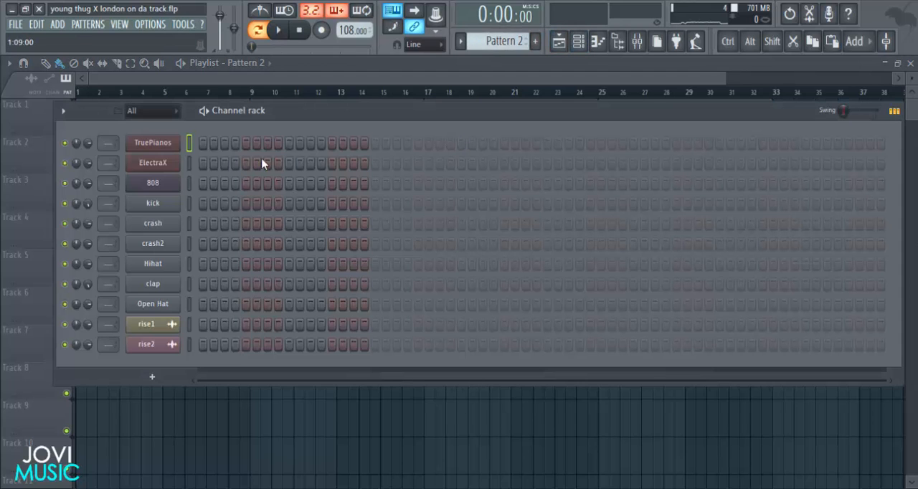
pyautogui.rightClick(167, 164)
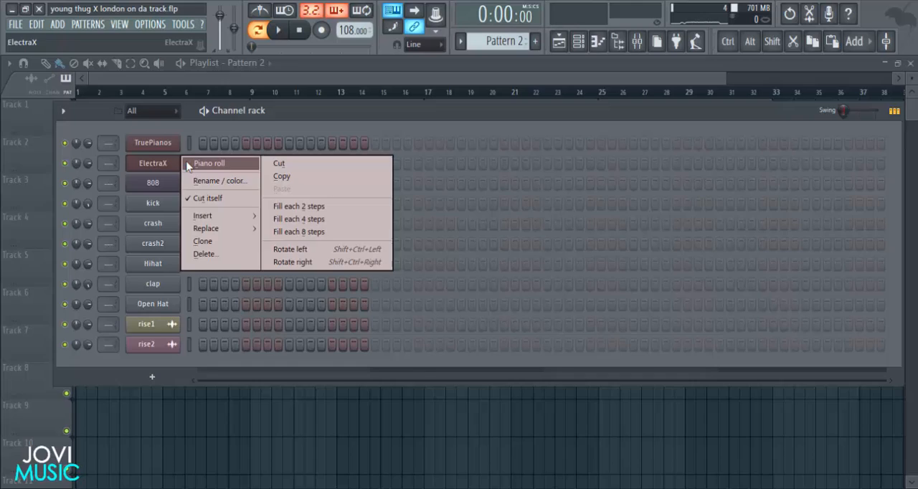
pyautogui.click(195, 164)
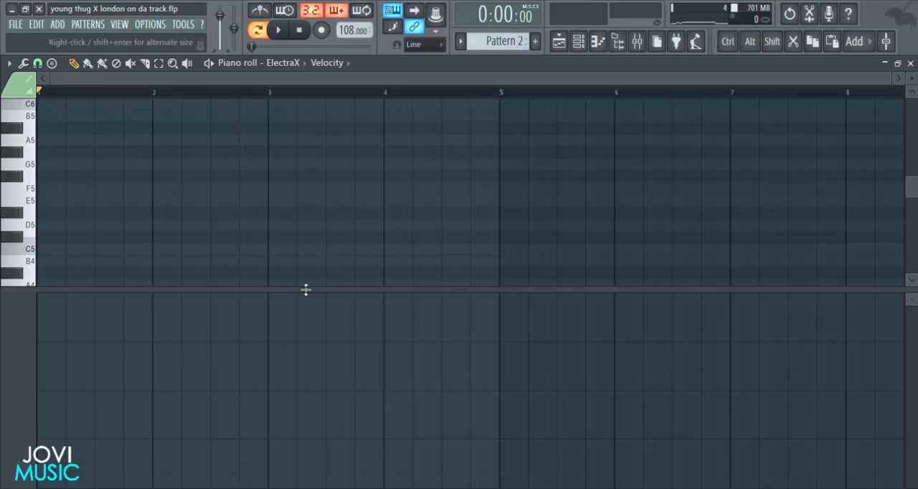
pyautogui.moveTo(305, 289); pyautogui.dragTo(295, 416)
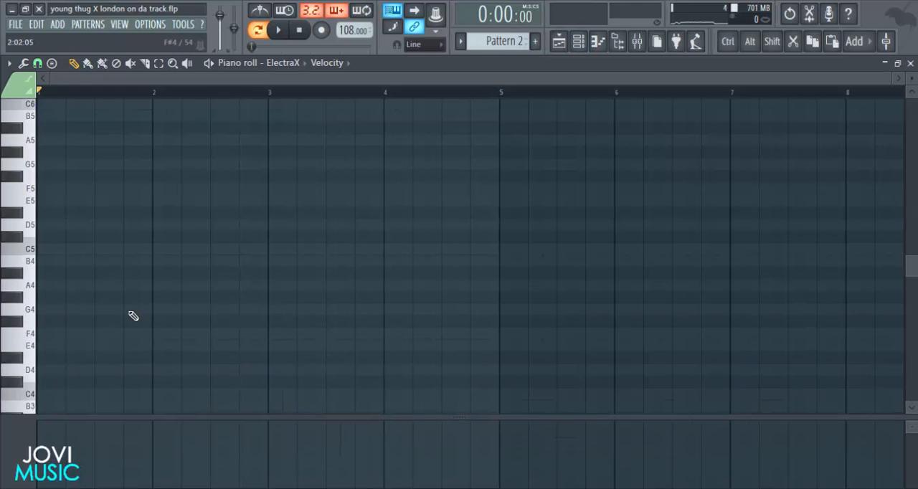
pyautogui.scroll(2, 39, 225)
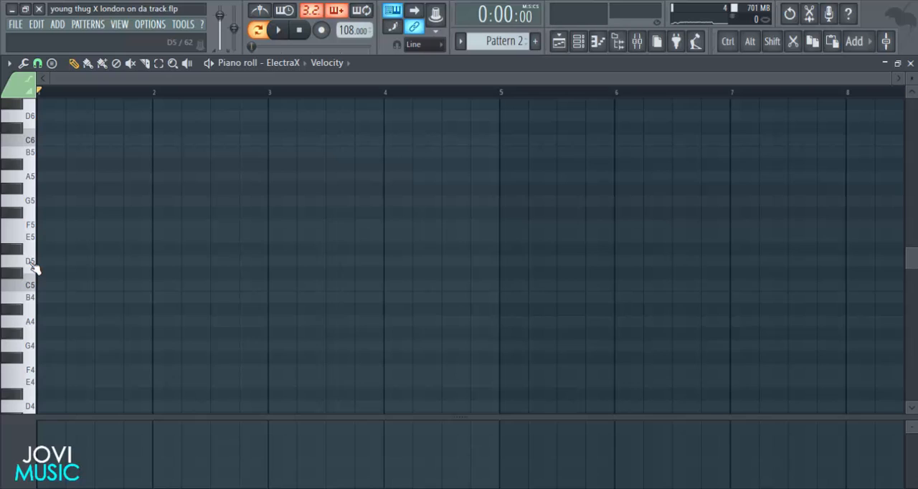
pyautogui.click(49, 223)
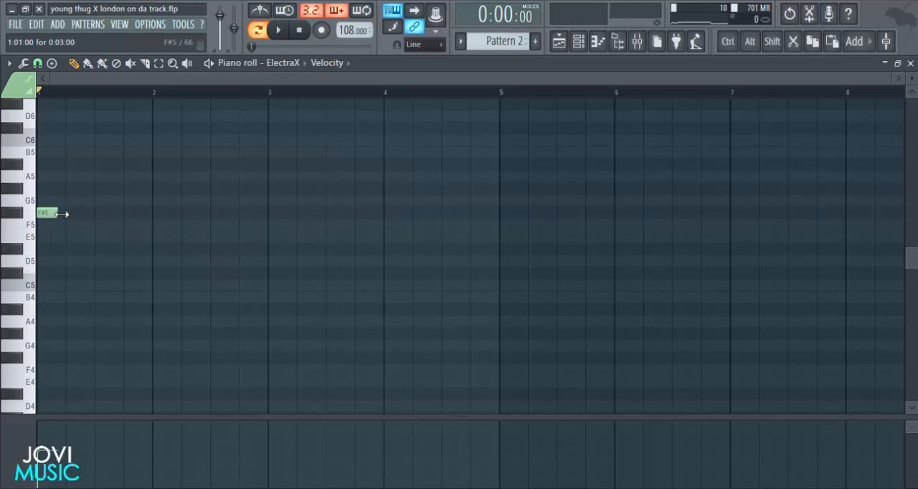
# Place Pattern 2 on Track 2 at bar 9, stretch the clip to four bars, and repeat it back to back up to bar 33.
pyautogui.click(560, 41)
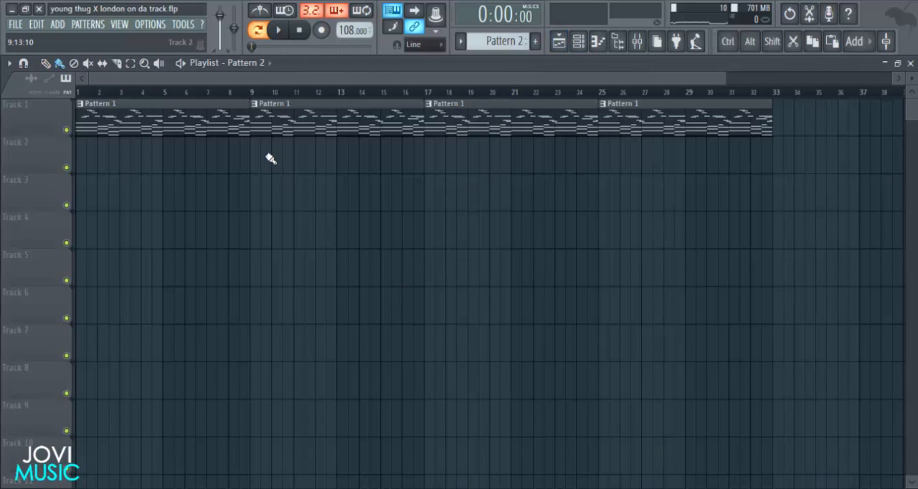
pyautogui.moveTo(255, 155); pyautogui.dragTo(702, 156)
pyautogui.rightClick(698, 162)
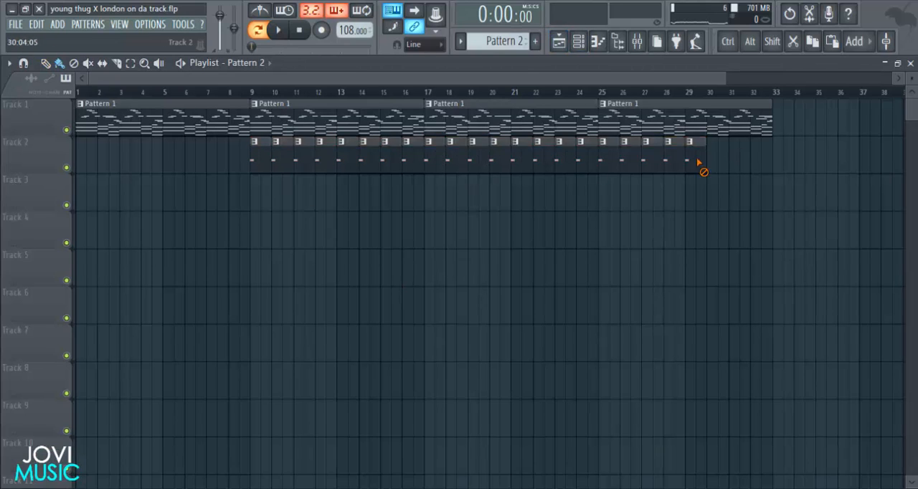
pyautogui.rightClick(292, 159)
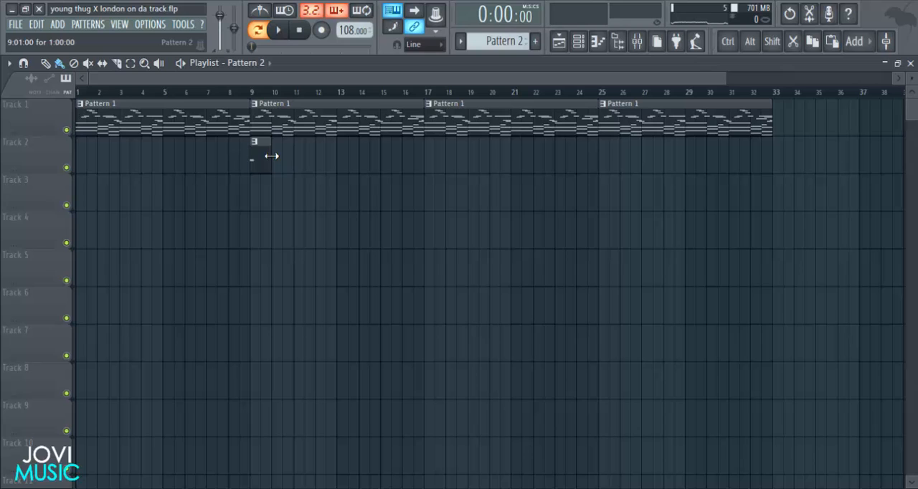
pyautogui.moveTo(272, 155); pyautogui.dragTo(339, 155)
pyautogui.click(347, 157)
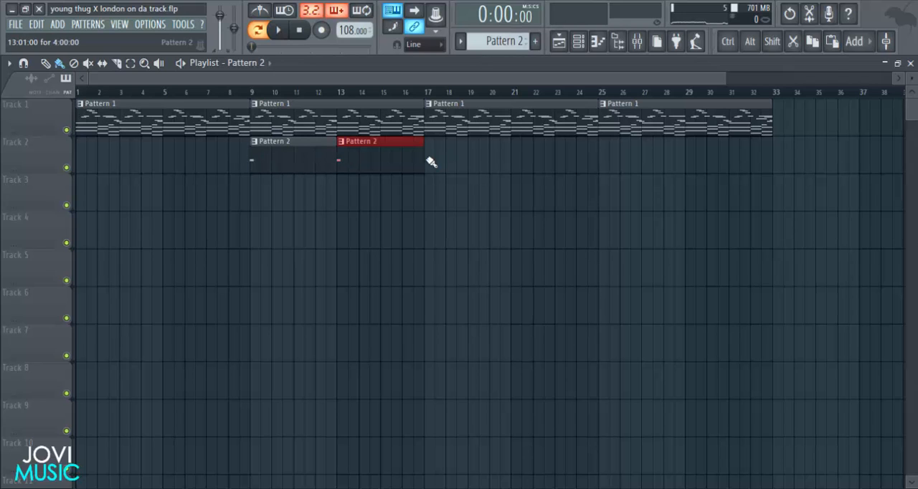
pyautogui.moveTo(430, 162)
pyautogui.mouseDown()
pyautogui.moveTo(693, 170)
pyautogui.moveTo(707, 203)
pyautogui.mouseUp()
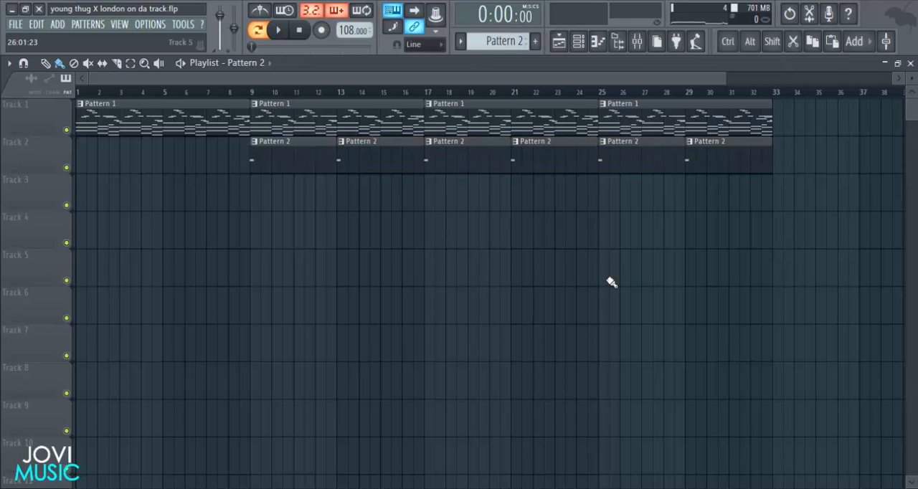
# Preview Pattern 2, select all channels in the channel rack, and route them to consecutive mixer tracks starting from Insert 1.
pyautogui.doubleClick(284, 164)
pyautogui.press('space')
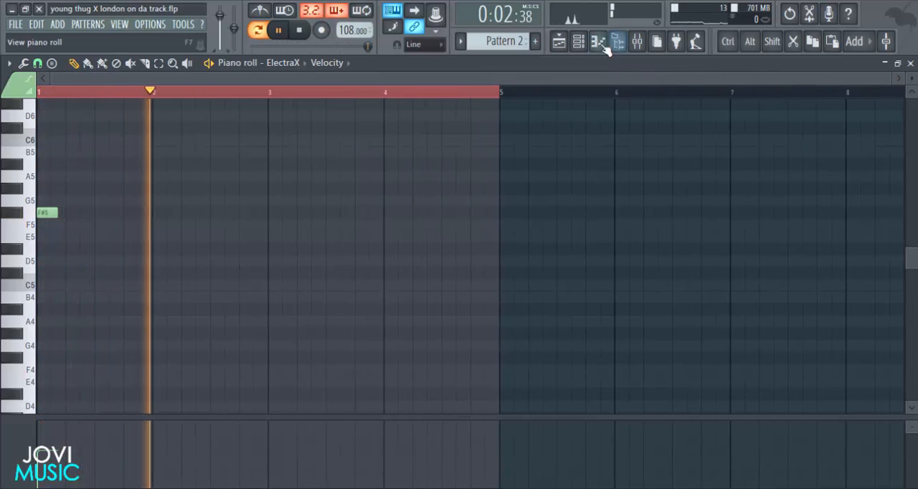
pyautogui.press('space')
pyautogui.click(580, 43)
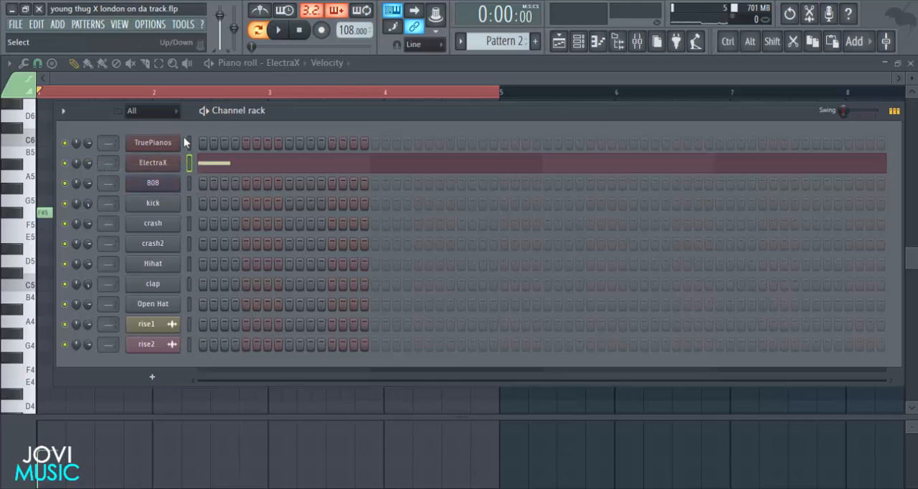
pyautogui.click(637, 41)
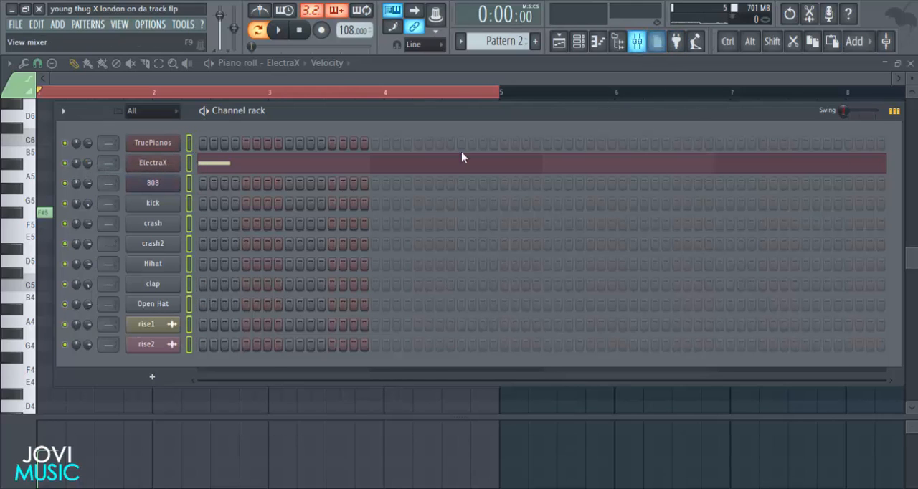
pyautogui.rightClick(262, 158)
pyautogui.moveTo(315, 196)
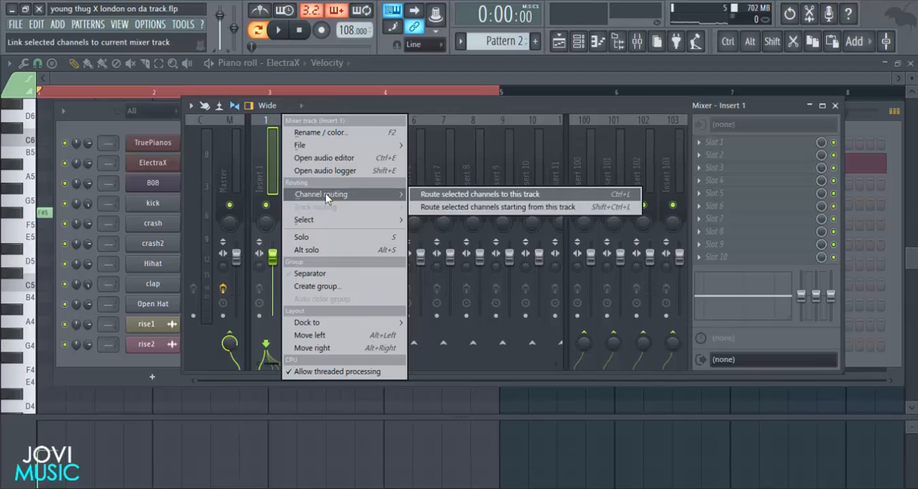
pyautogui.click(498, 208)
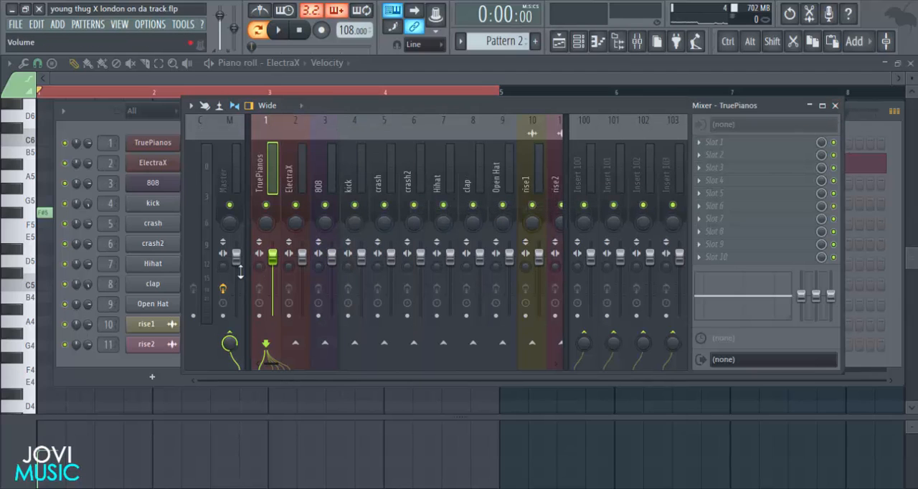
# Lower the TruePianos mixer fader slightly, set ElectraX's level to 40% (-15.9 dB), and close the mixer.
pyautogui.moveTo(302, 257); pyautogui.dragTo(302, 269)
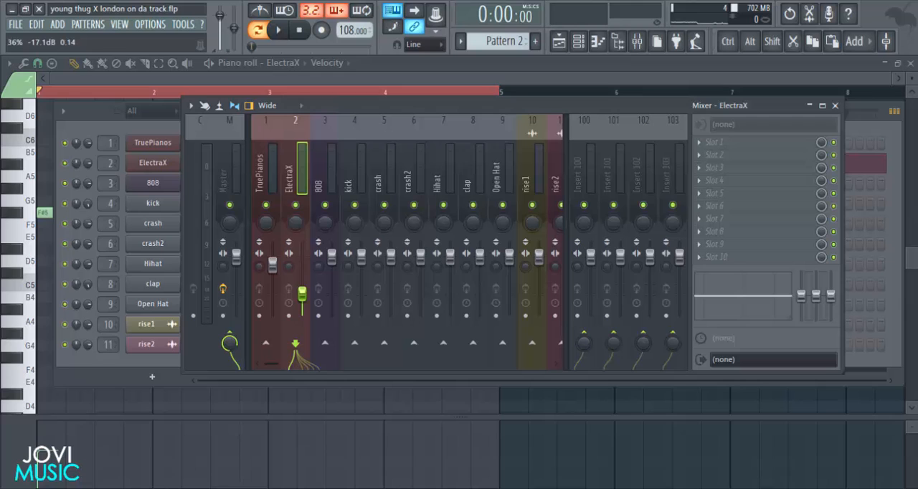
pyautogui.moveTo(306, 307); pyautogui.dragTo(306, 300)
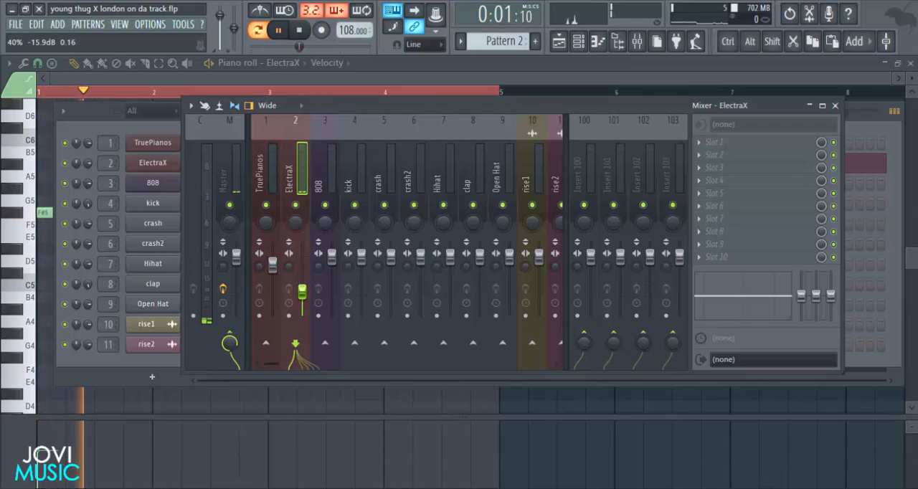
pyautogui.click(835, 106)
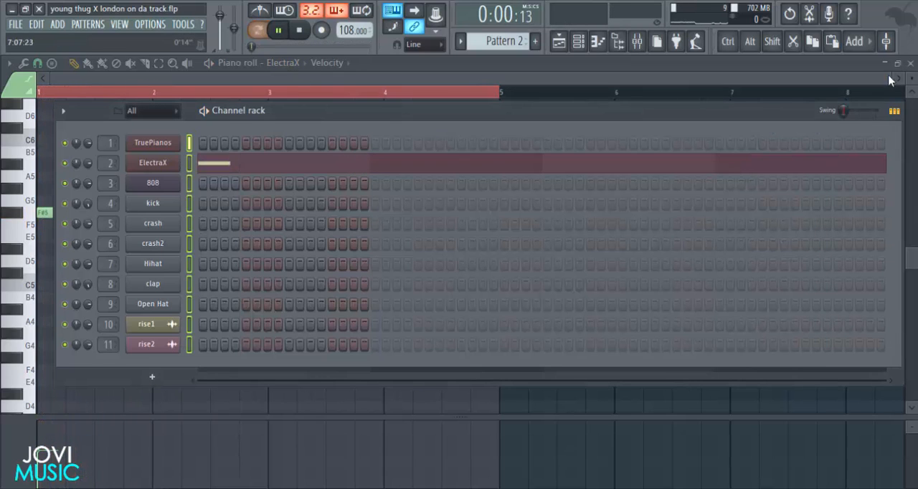
# Return to the playlist, play the song from bar 9, and reopen ElectraX's piano roll for Pattern 2.
pyautogui.click(911, 64)
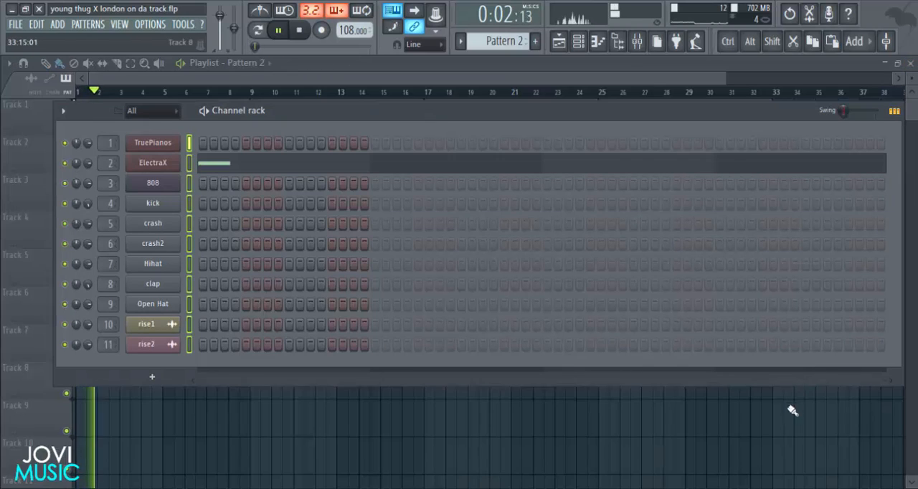
pyautogui.press('F6')
pyautogui.click(253, 92)
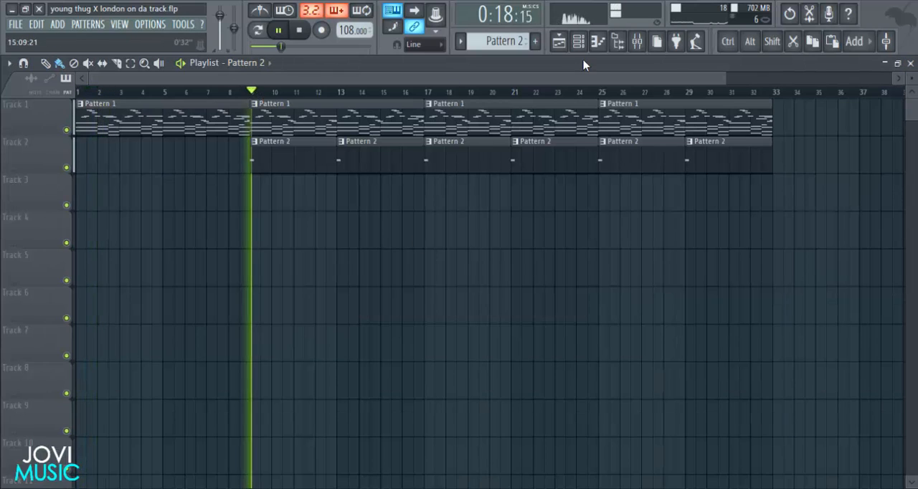
pyautogui.press('F6')
pyautogui.click(176, 169)
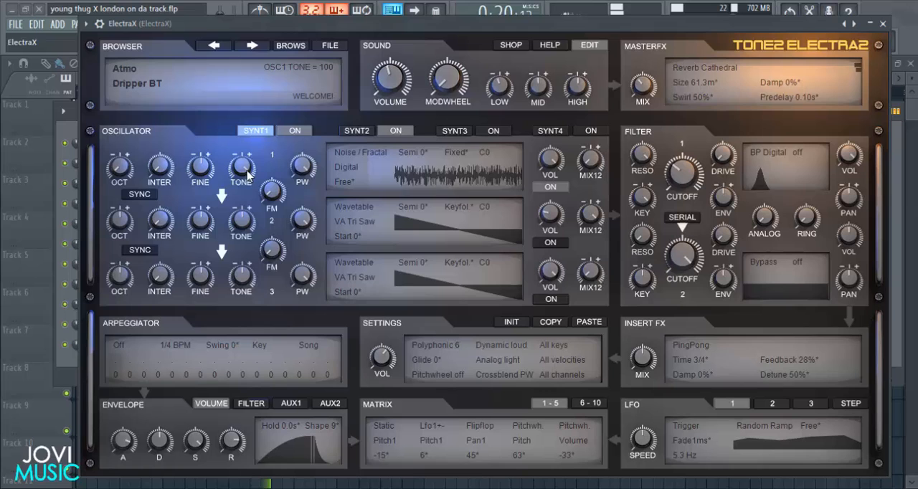
pyautogui.click(885, 25)
pyautogui.click(266, 164)
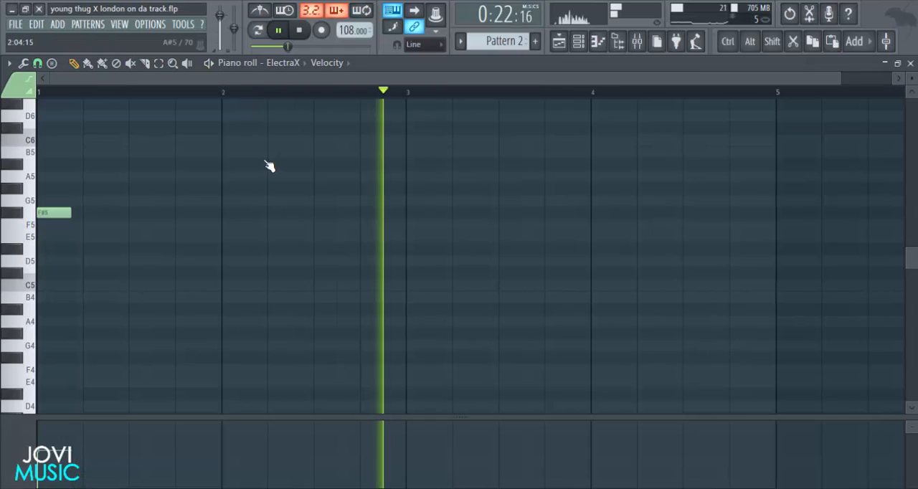
# Add three-step ElectraX notes in bar 2: D5 at the start of the bar and C#5 at its midpoint.
pyautogui.press('space')
pyautogui.moveTo(842, 77); pyautogui.dragTo(721, 78)
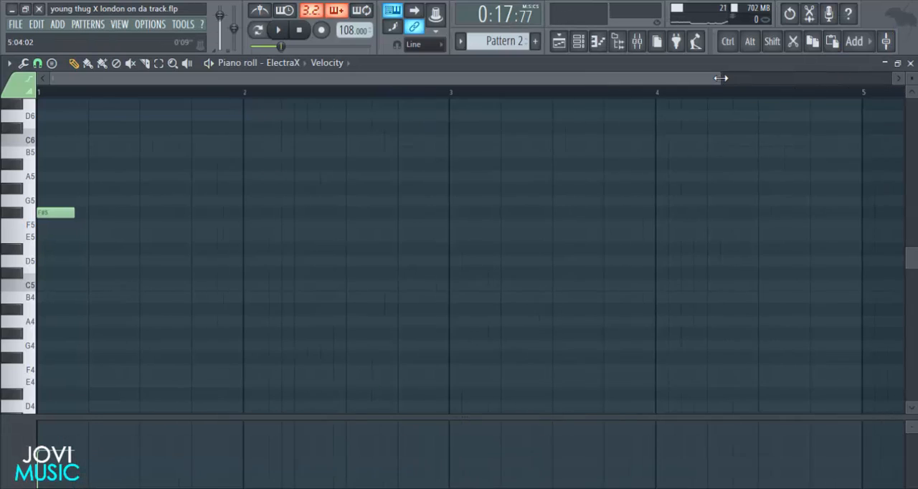
pyautogui.press('space')
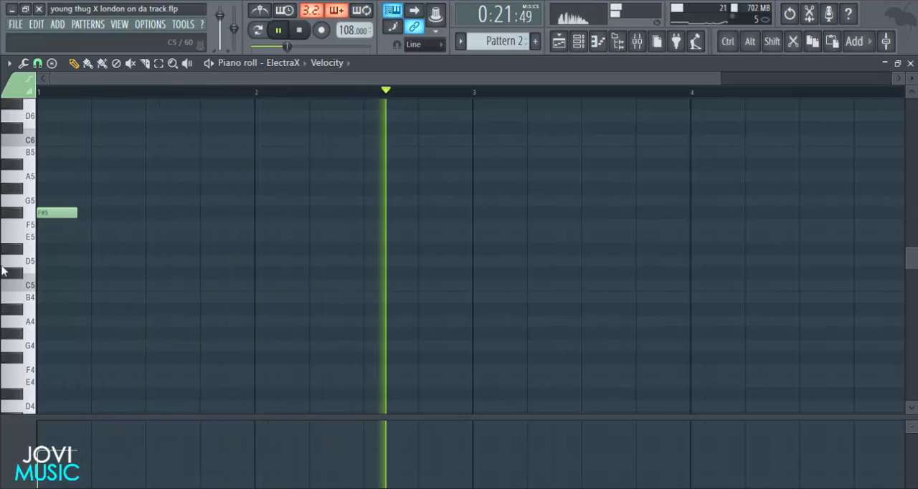
pyautogui.press('space')
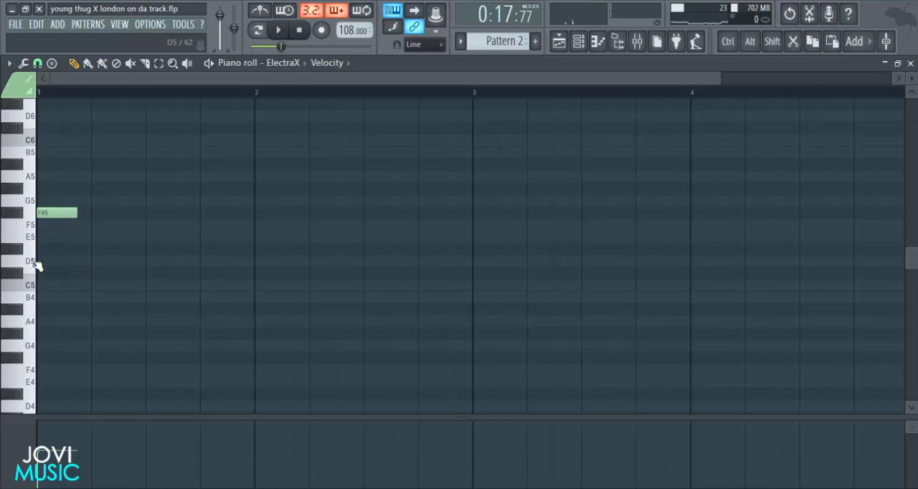
pyautogui.press('space')
pyautogui.click(259, 262)
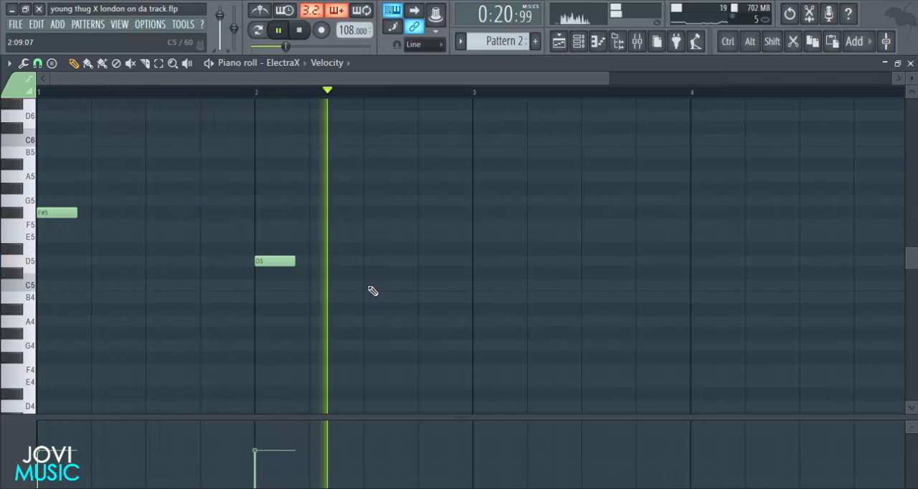
pyautogui.click(369, 273)
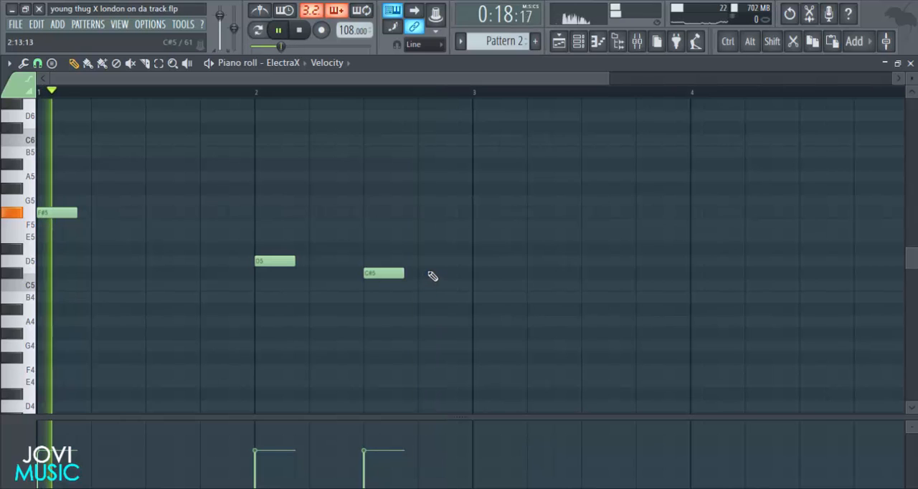
# Shorten the D5 and C#5 notes in bar 2 to one step each.
pyautogui.scroll(-3, 470, 94)
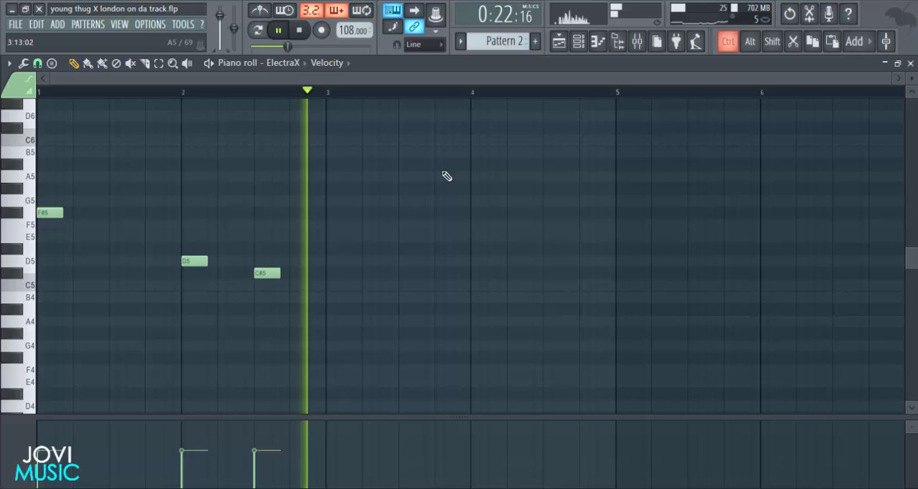
pyautogui.press('space')
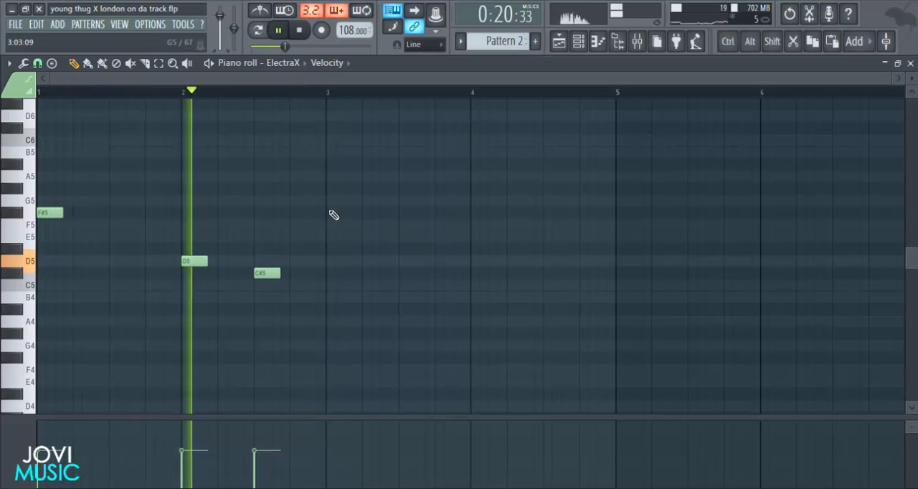
pyautogui.moveTo(279, 273); pyautogui.dragTo(190, 261)
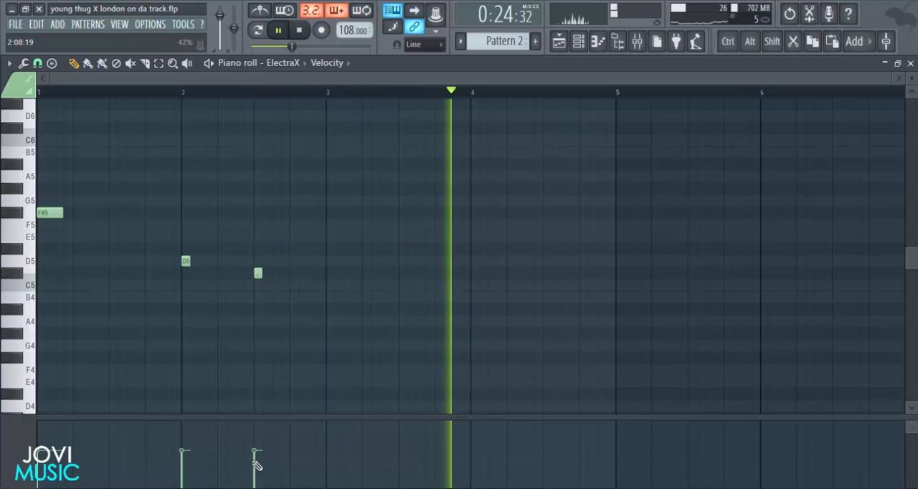
# Set the velocities to about 75% for the F#5 and D5 notes and about 50% for the C#5 note.
pyautogui.moveTo(254, 418); pyautogui.dragTo(179, 213)
pyautogui.press('space')
pyautogui.moveTo(36, 301); pyautogui.dragTo(40, 287)
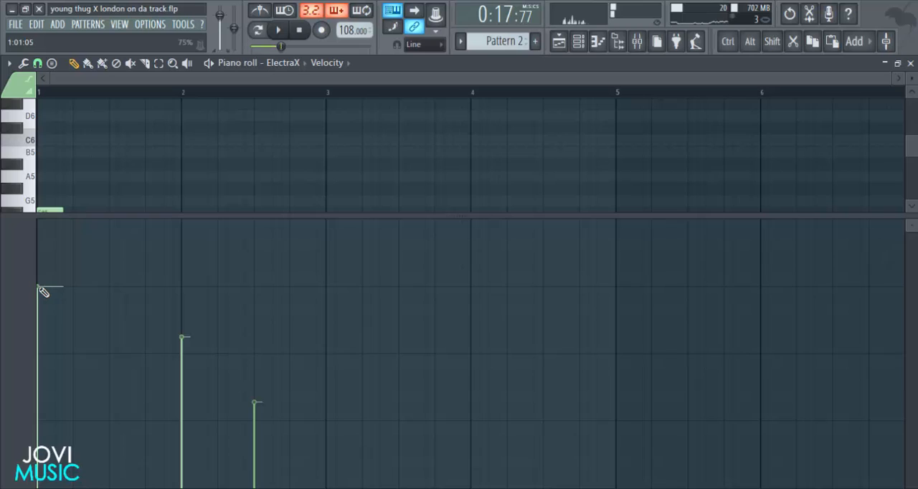
pyautogui.moveTo(181, 284); pyautogui.dragTo(259, 352)
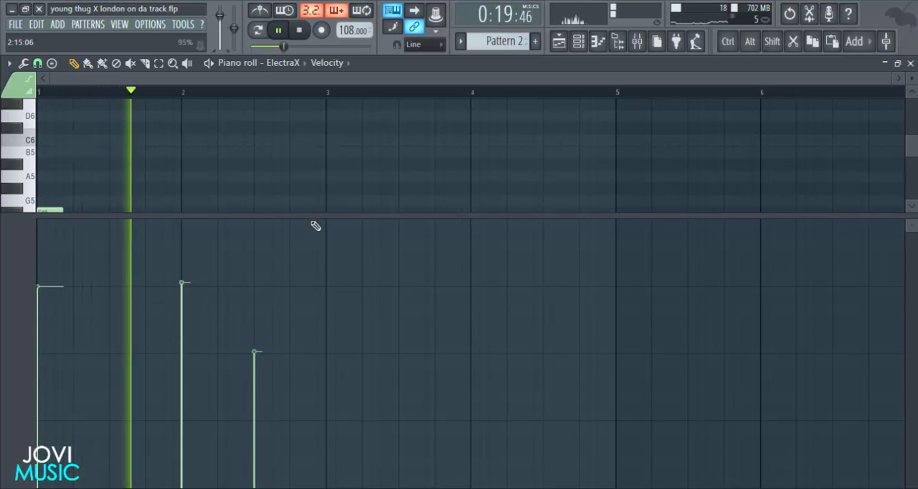
pyautogui.moveTo(311, 215); pyautogui.dragTo(309, 421)
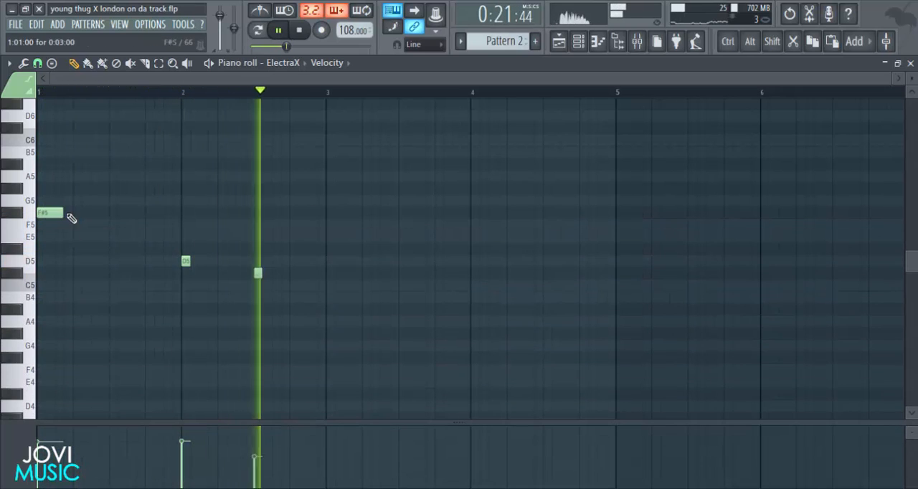
# Shorten the F#5 note to one step and duplicate all three notes so the copy starts at bar 3.
pyautogui.moveTo(58, 211); pyautogui.dragTo(46, 211)
pyautogui.moveTo(321, 199); pyautogui.dragTo(5, 326)
pyautogui.press('space')
pyautogui.moveTo(41, 211); pyautogui.dragTo(330, 213)
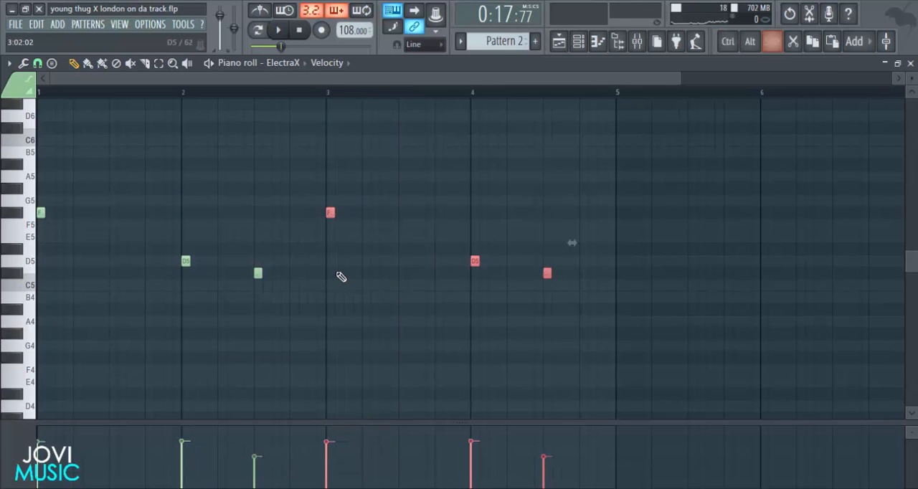
# Close the piano roll and play the arrangement from bar 9 to hear the ElectraX melody.
pyautogui.click(913, 63)
pyautogui.rightClick(758, 439)
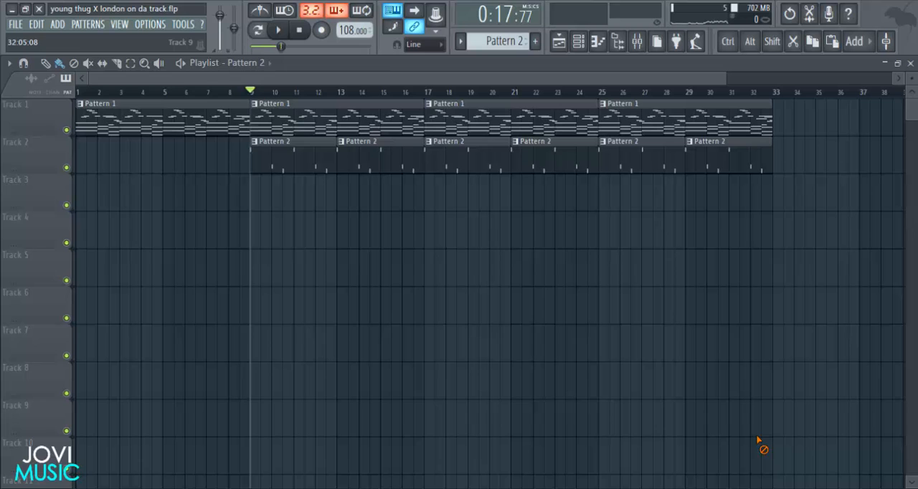
pyautogui.press('space')
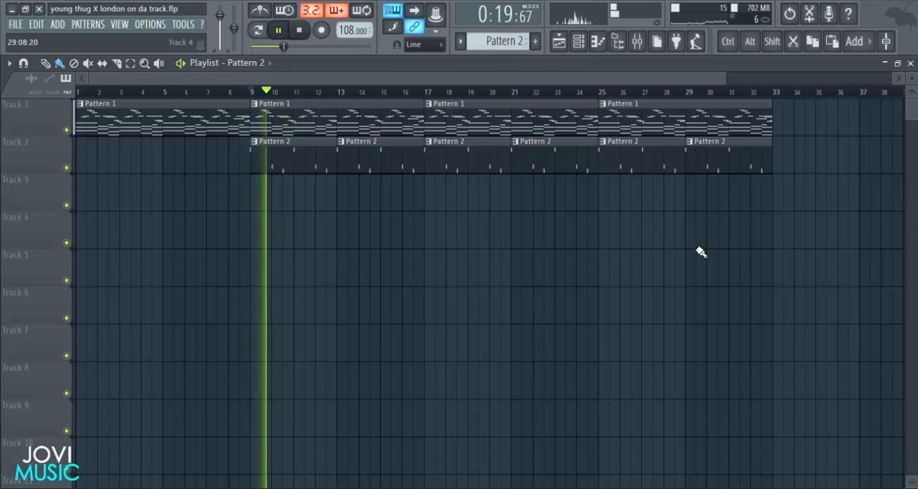
# Switch to empty Pattern 3, place it on Track 3 at bar 9, and stretch the clip to about four bars.
pyautogui.click(579, 41)
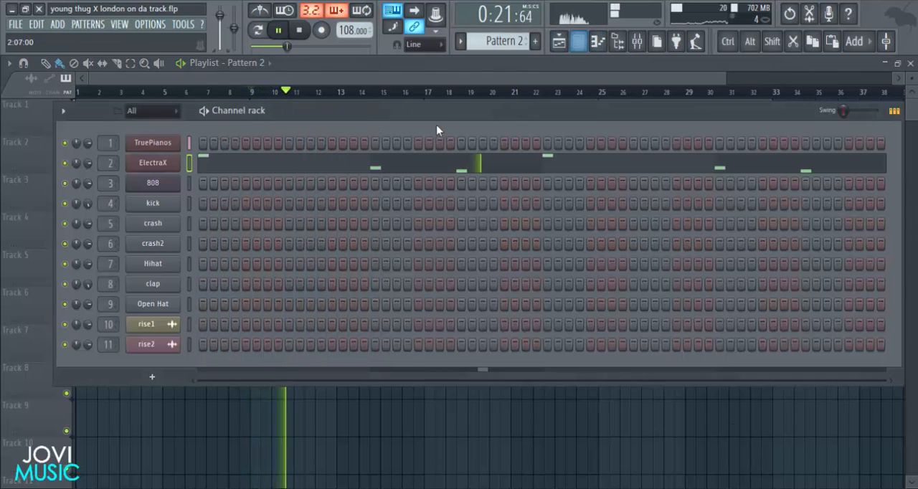
pyautogui.scroll(1, 483, 38)
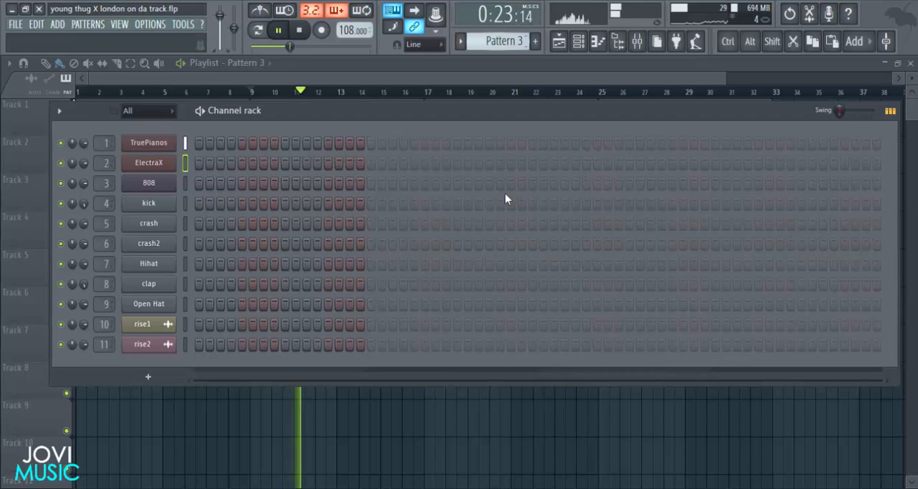
pyautogui.rightClick(496, 456)
pyautogui.press('space')
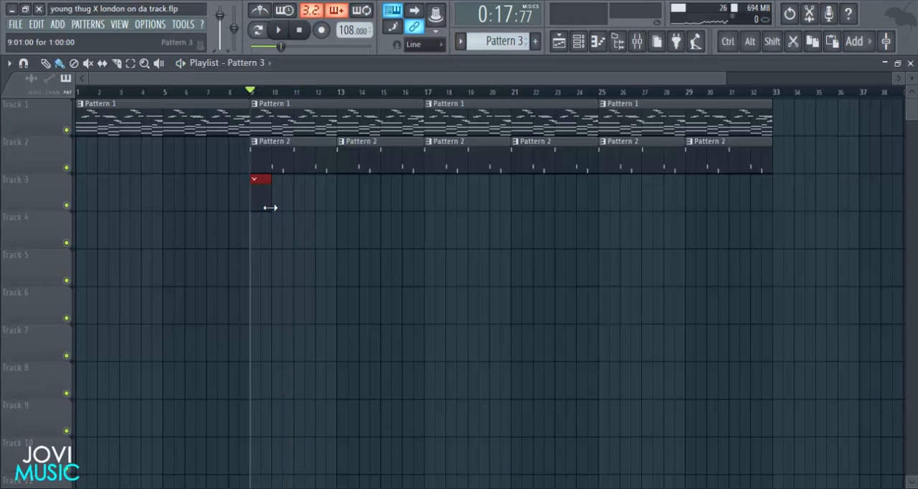
pyautogui.moveTo(269, 207); pyautogui.dragTo(332, 208)
# Add a kick on the first step of Pattern 3 in the channel rack and play it back from bar 9.
pyautogui.click(578, 42)
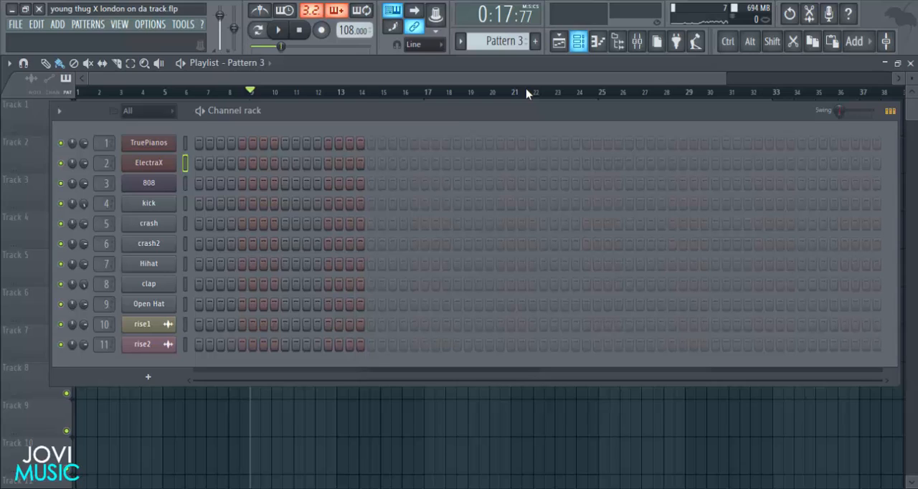
pyautogui.moveTo(385, 113); pyautogui.dragTo(382, 113)
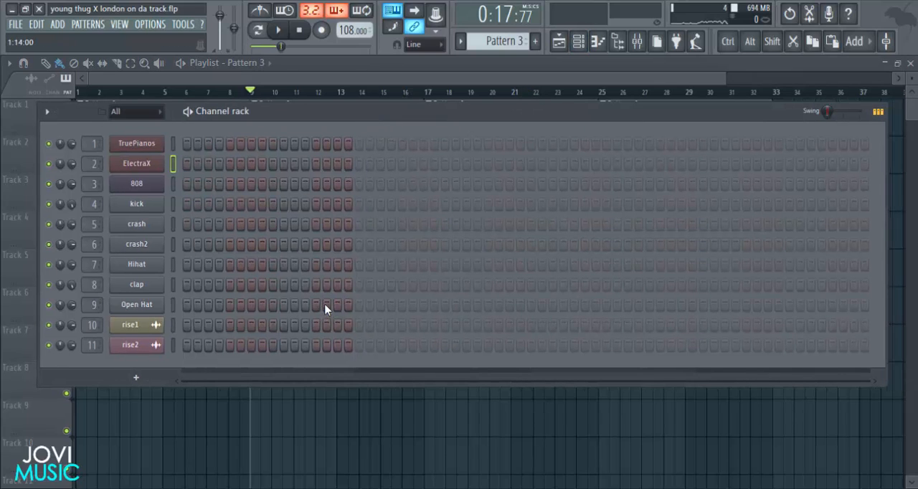
pyautogui.click(186, 205)
pyautogui.press('space')
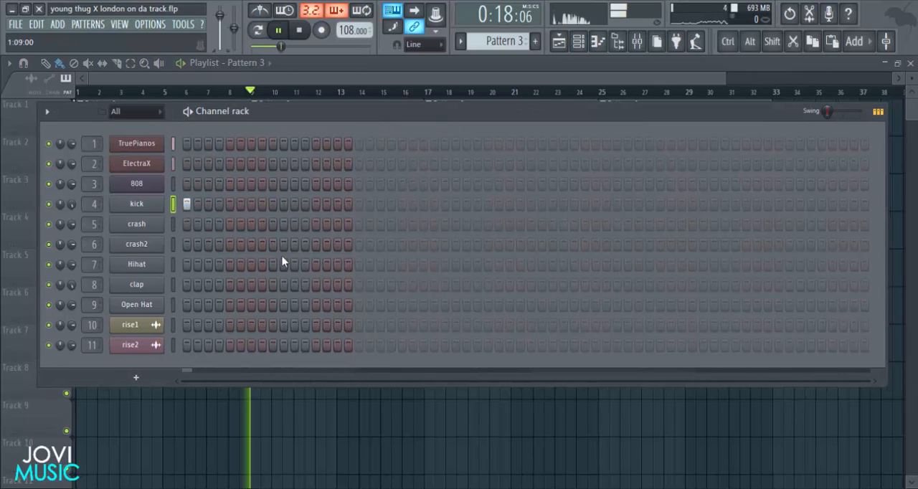
pyautogui.press('space')
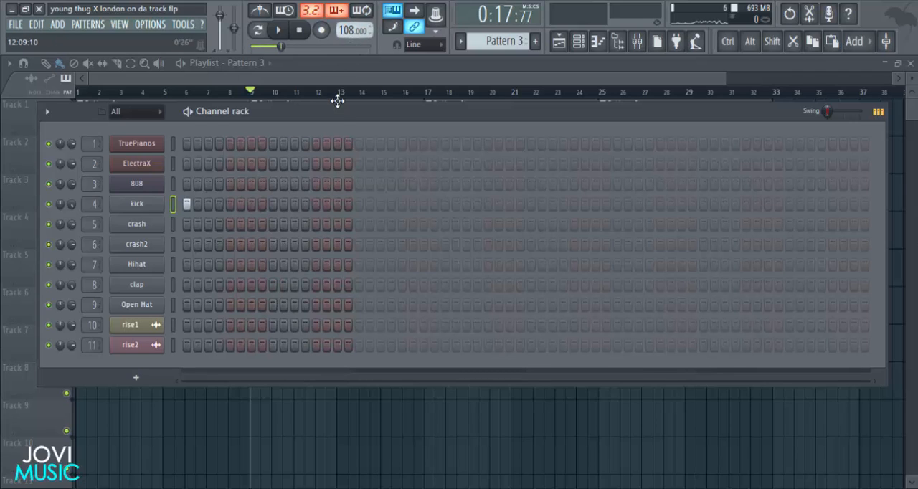
pyautogui.moveTo(339, 120); pyautogui.dragTo(373, 104)
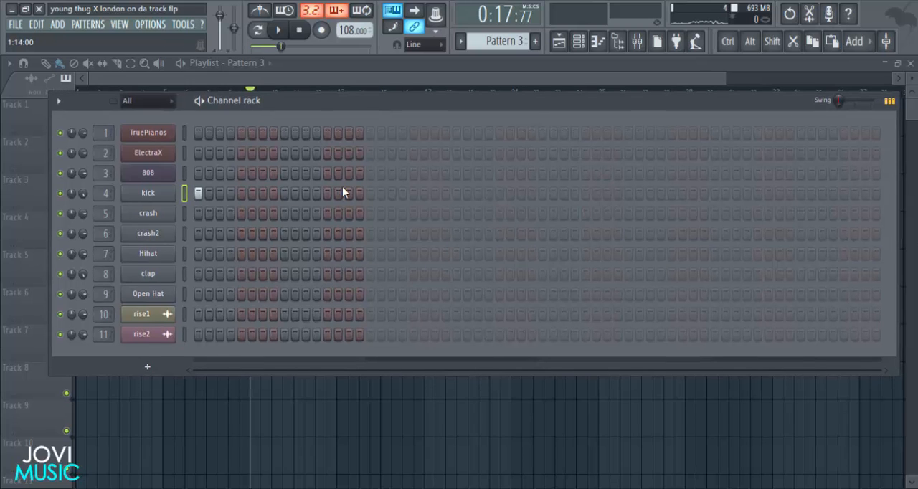
pyautogui.moveTo(356, 96); pyautogui.dragTo(357, 88)
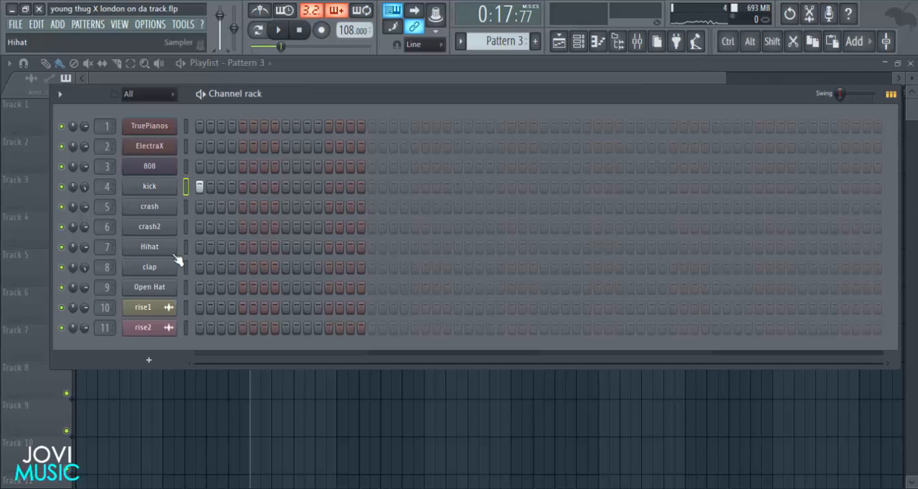
# Place claps on steps 9, 25, 41 and 57 of Pattern 3 during playback.
pyautogui.click(285, 267)
pyautogui.press('space')
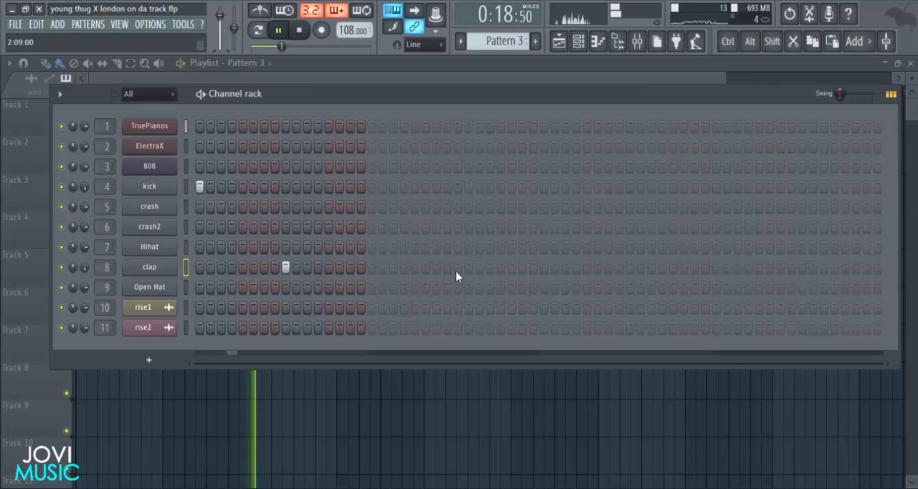
pyautogui.click(457, 268)
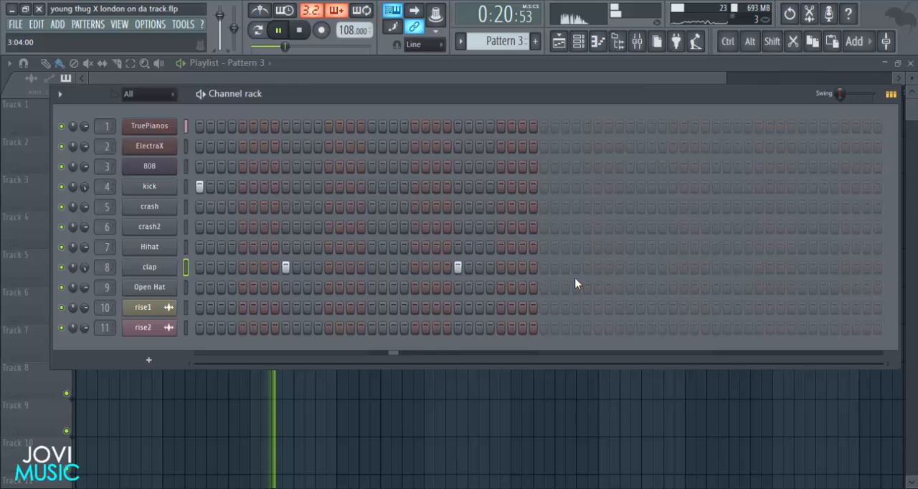
pyautogui.click(630, 267)
pyautogui.click(801, 267)
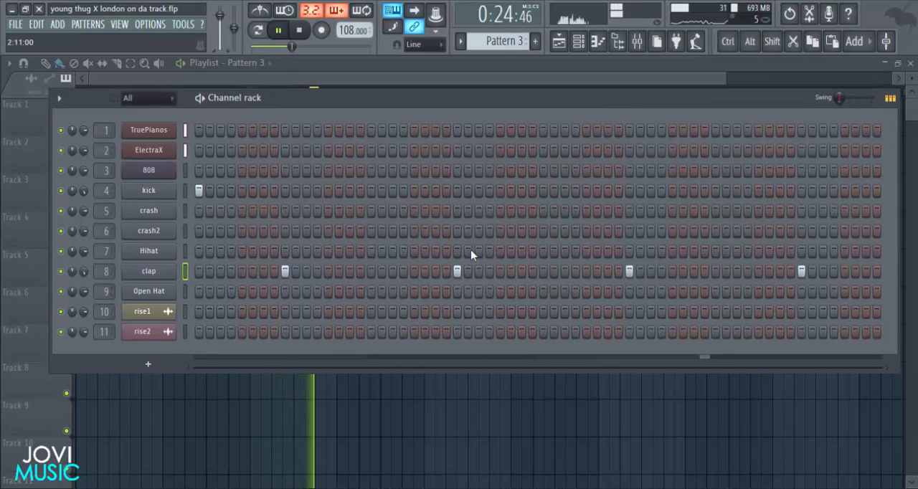
# Add kicks on steps 11, 19, 21, 31, 33, 39 and 43 and a clap on step 15, replaying the beat.
pyautogui.press('space')
pyautogui.press('space')
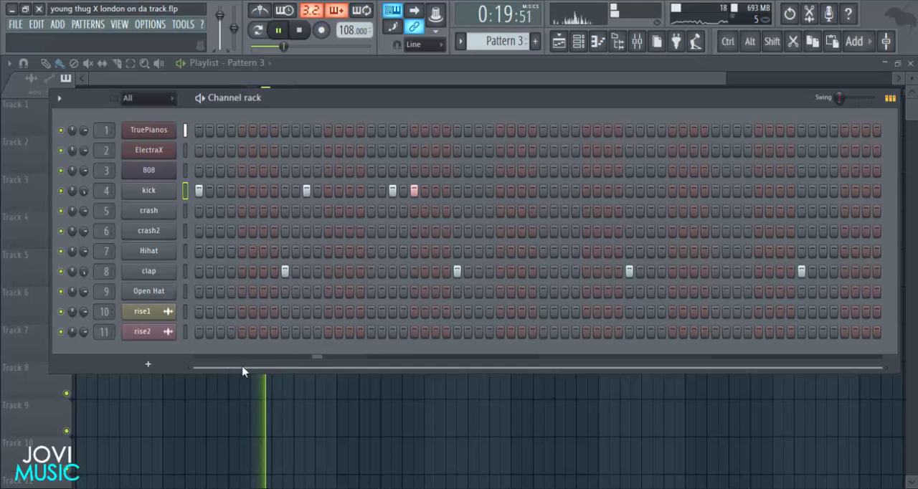
pyautogui.press('space')
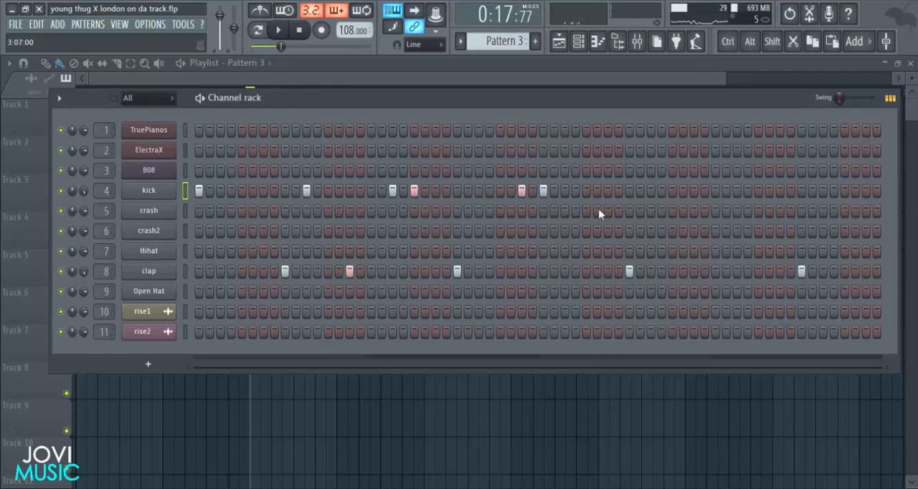
pyautogui.press('space')
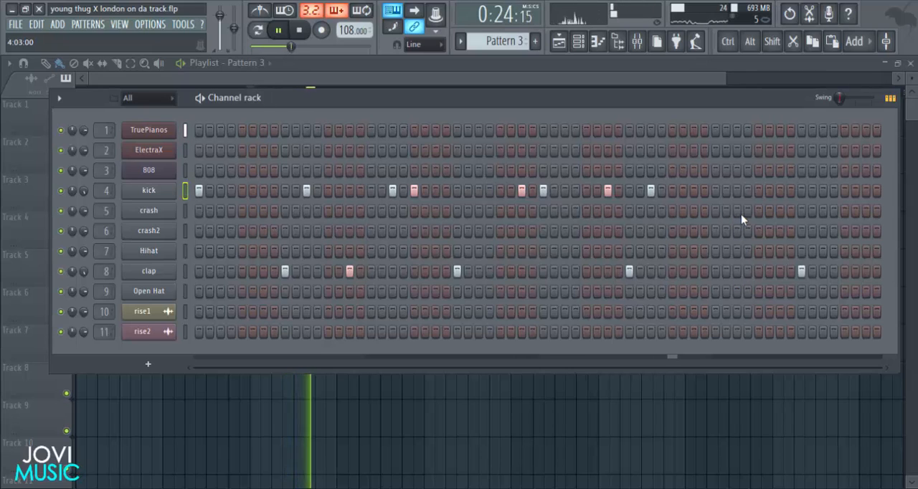
# Complete the fourth bar with a clap on step 51 and kicks on steps 55, 59, 63 and 64.
pyautogui.click(737, 271)
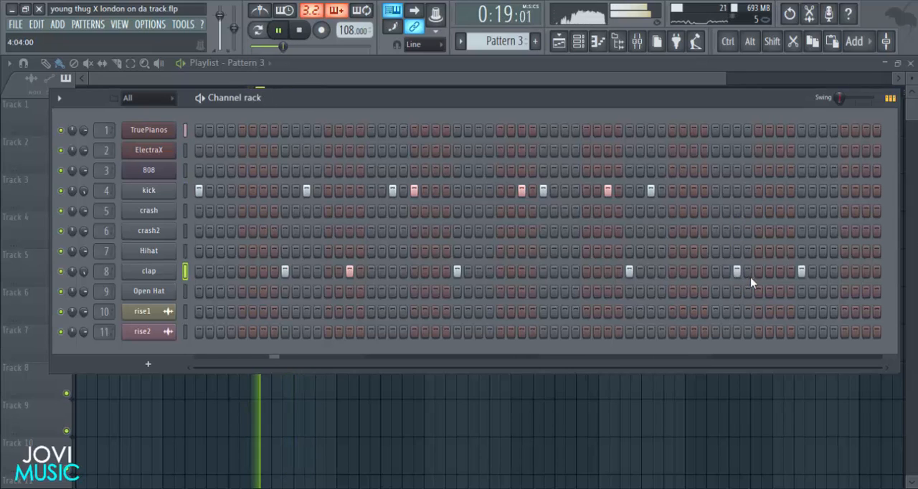
pyautogui.click(780, 191)
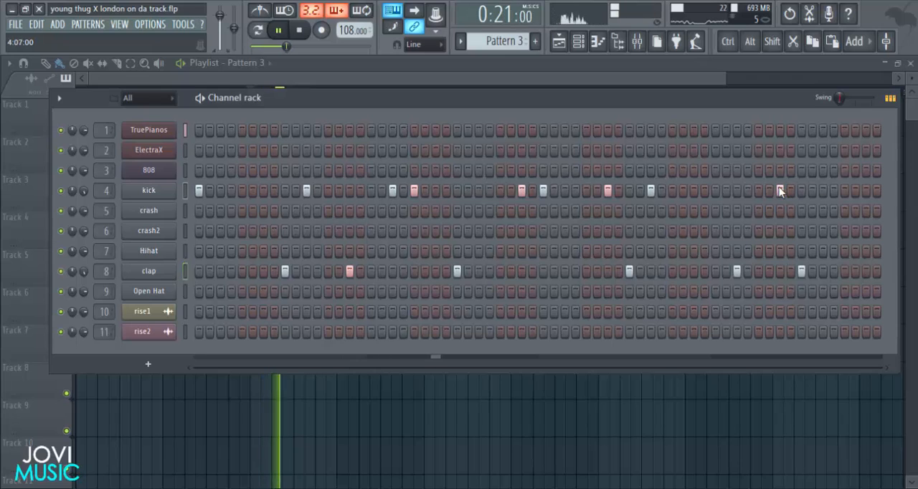
pyautogui.click(822, 190)
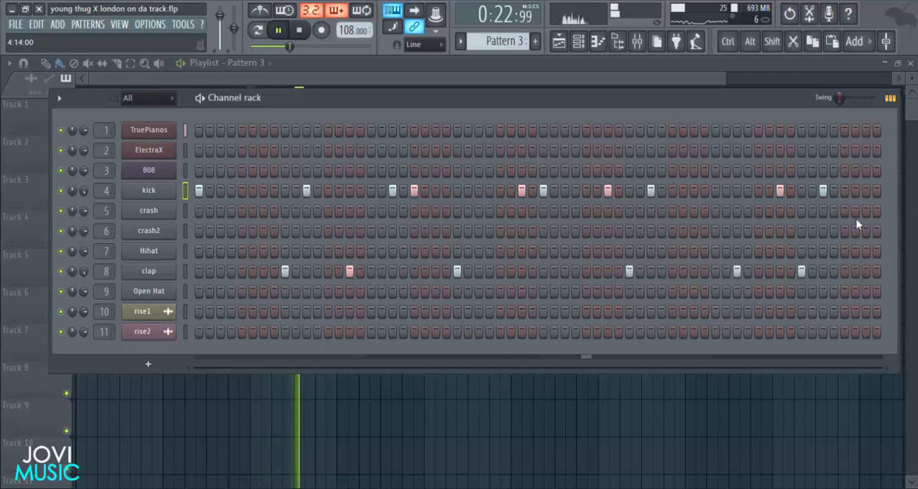
pyautogui.click(866, 191)
pyautogui.click(876, 191)
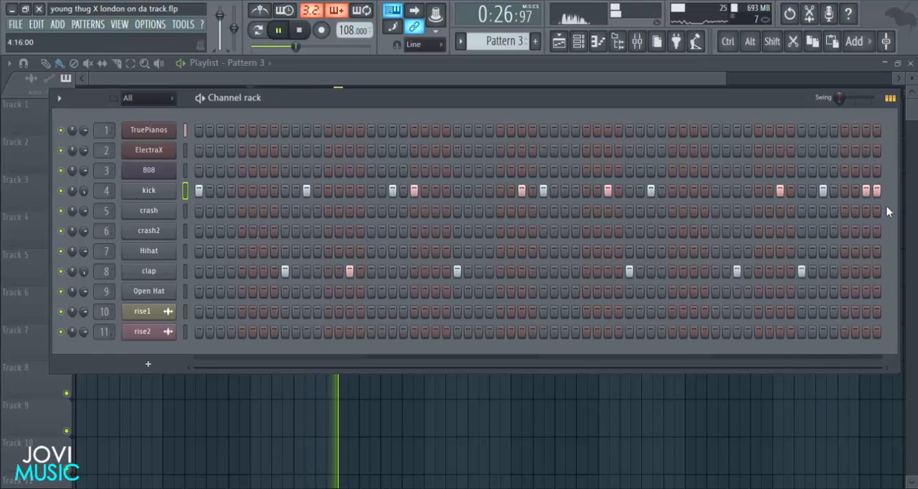
pyautogui.press('space')
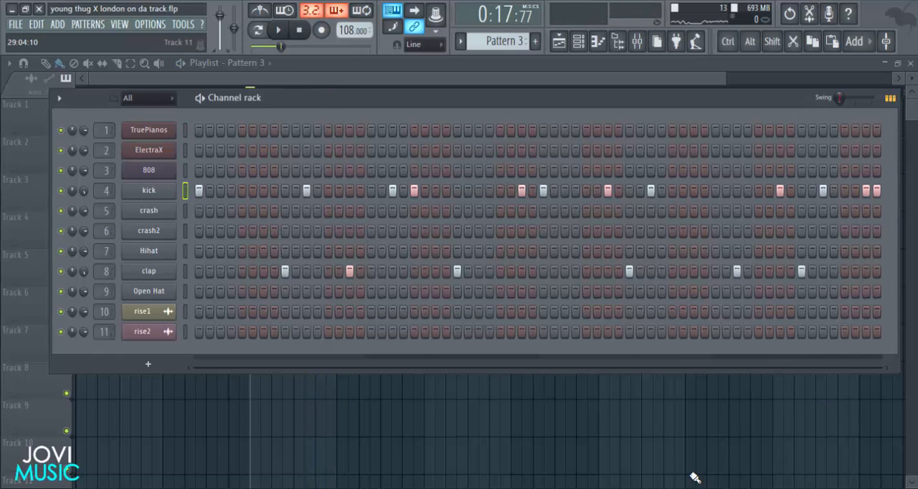
# Hide the channel rack, repeat the Pattern 3 clip on Track 3 from bar 13 to bar 25, and play the arrangement.
pyautogui.press('F6')
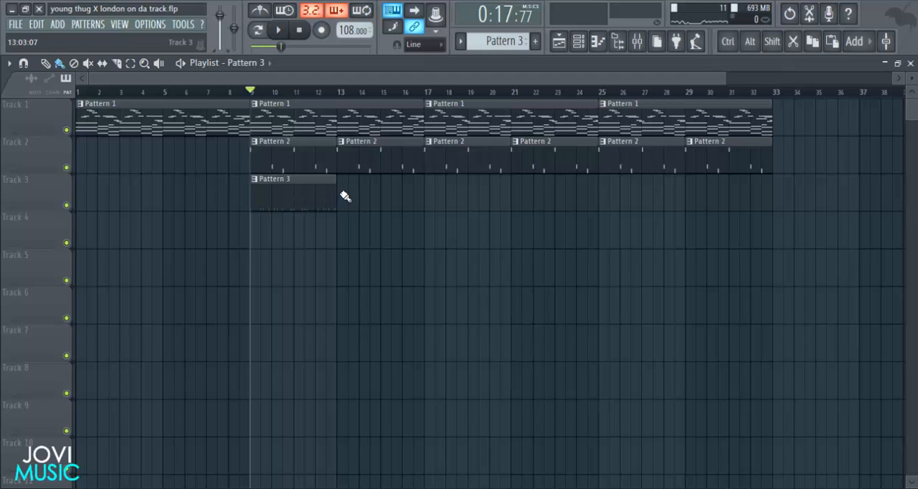
pyautogui.moveTo(344, 196); pyautogui.dragTo(539, 199)
pyautogui.press('space')
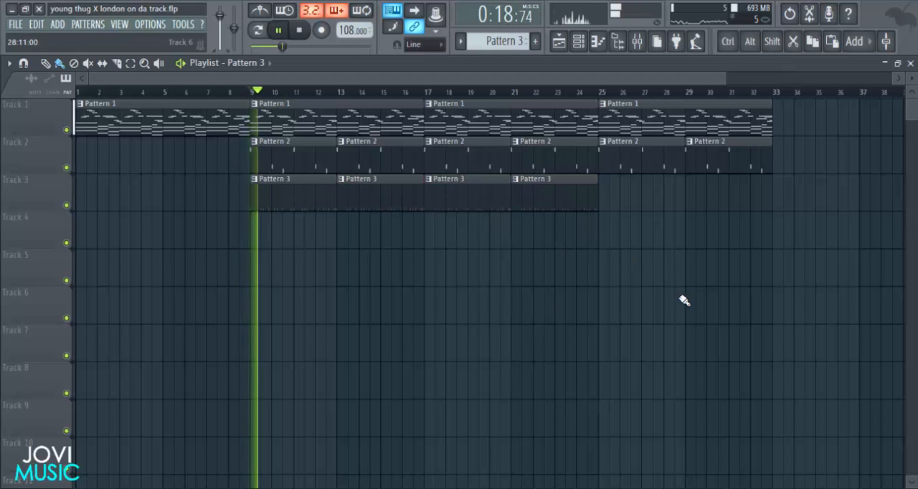
pyautogui.scroll(-1, 686, 305)
pyautogui.scroll(1, 686, 305)
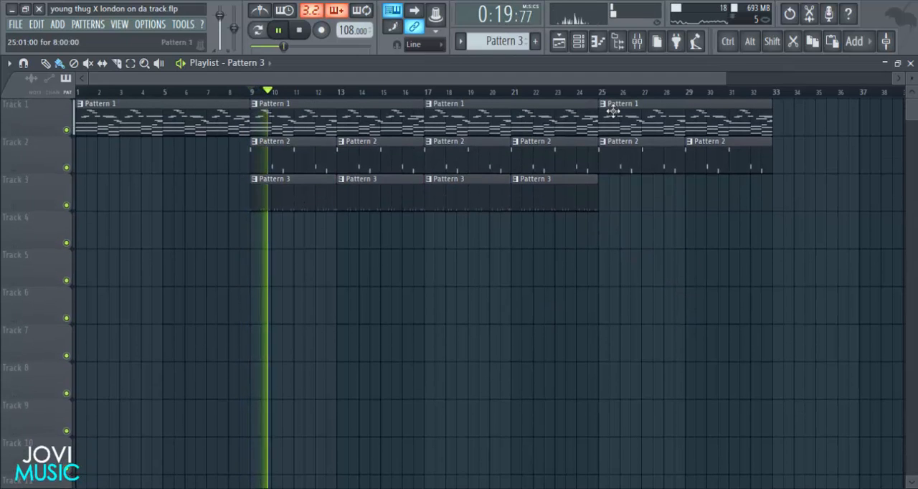
# Show the channel rack again, stop playback, and lower the mixer faders of crash and crash2.
pyautogui.click(579, 43)
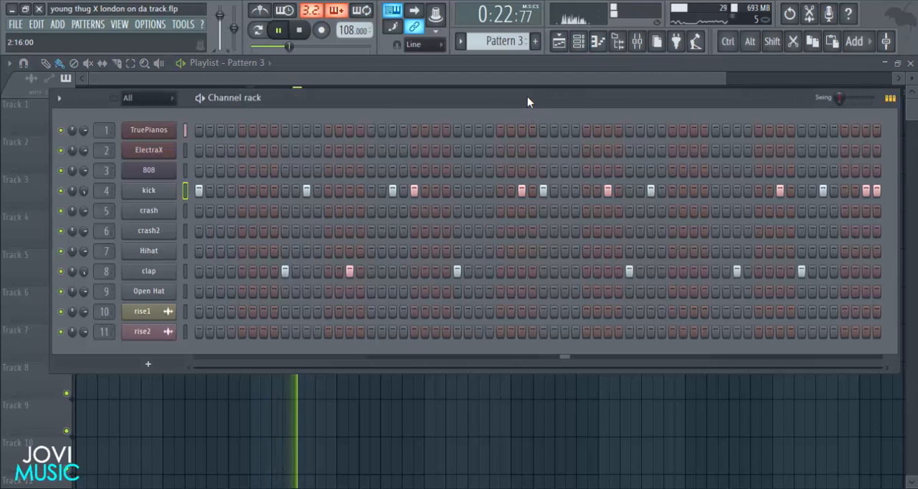
pyautogui.moveTo(529, 98); pyautogui.dragTo(524, 97)
pyautogui.press('space')
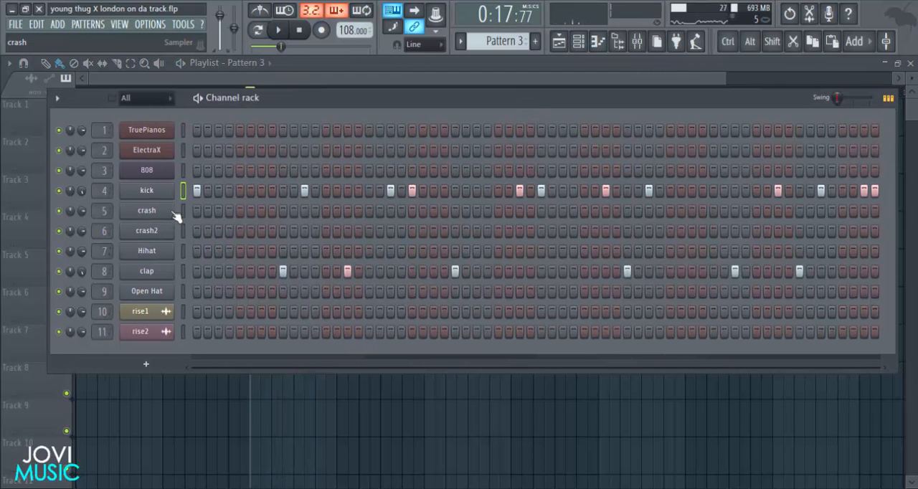
pyautogui.click(637, 41)
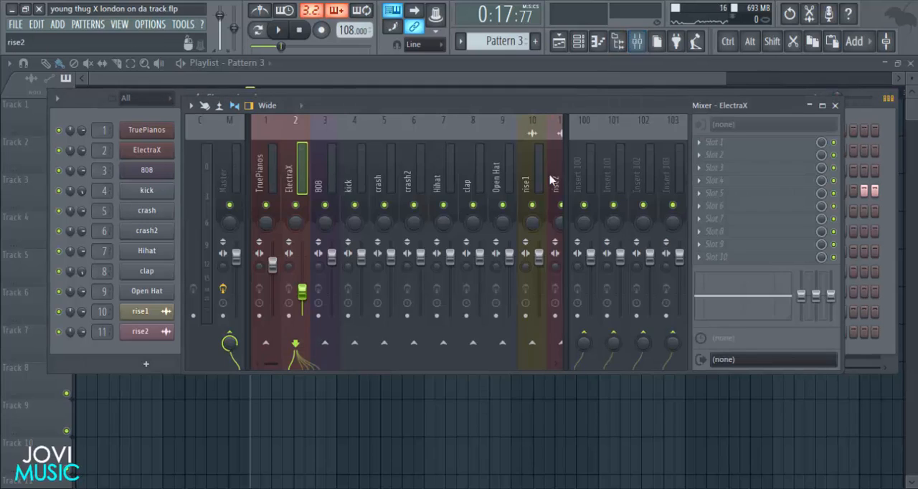
pyautogui.moveTo(393, 265); pyautogui.dragTo(423, 287)
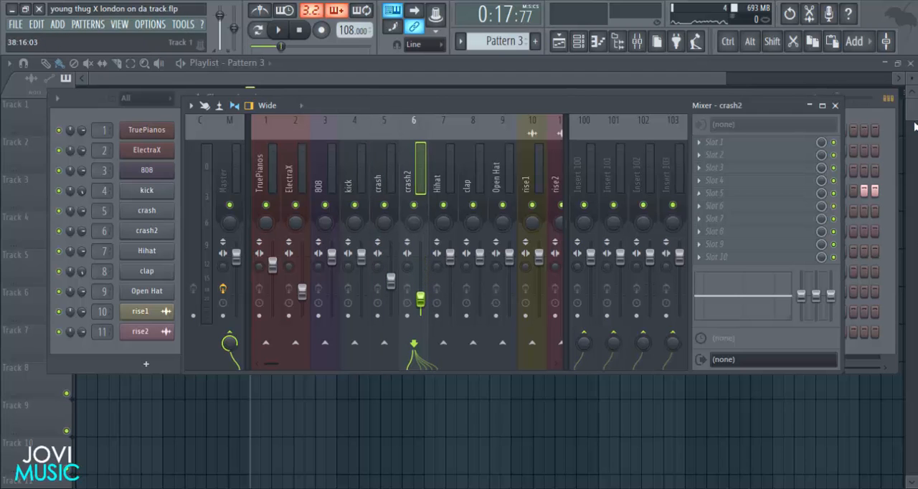
pyautogui.click(835, 105)
# Reset the crash2 channel's pitch, close its settings, and add first-step hits for crash and crash2.
pyautogui.click(170, 232)
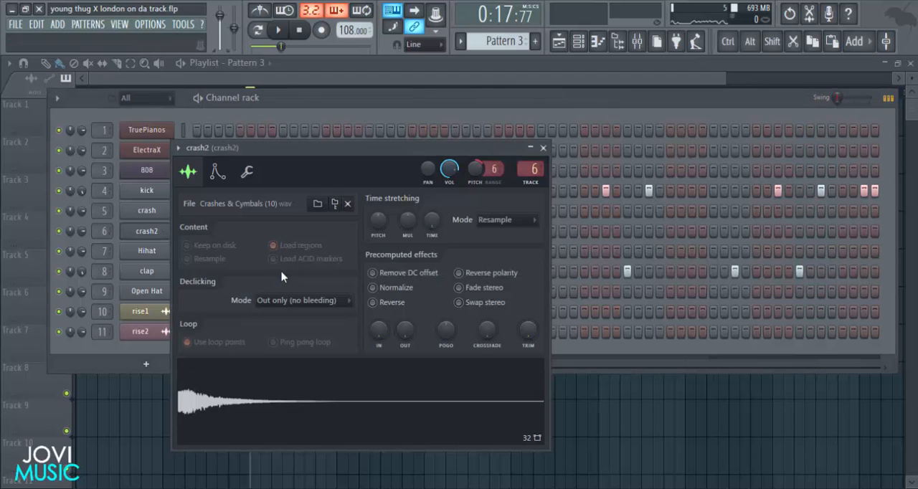
pyautogui.rightClick(474, 166)
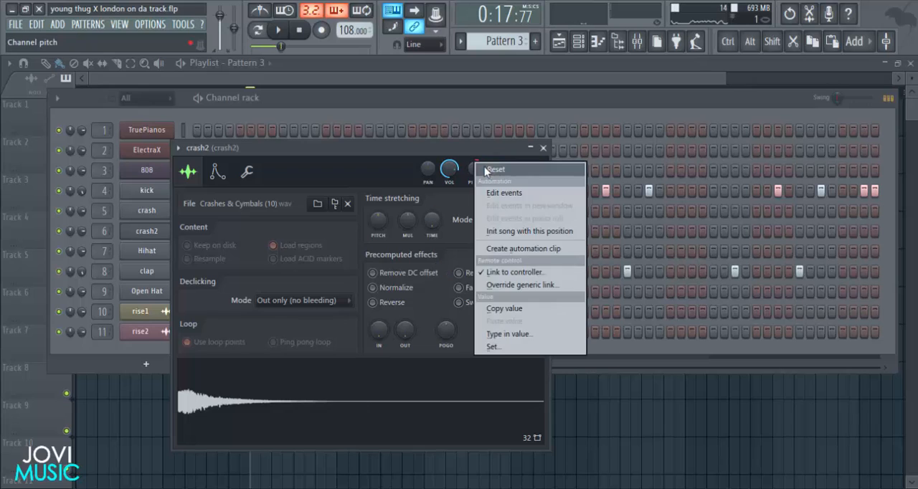
pyautogui.click(487, 172)
pyautogui.moveTo(467, 143); pyautogui.dragTo(475, 108)
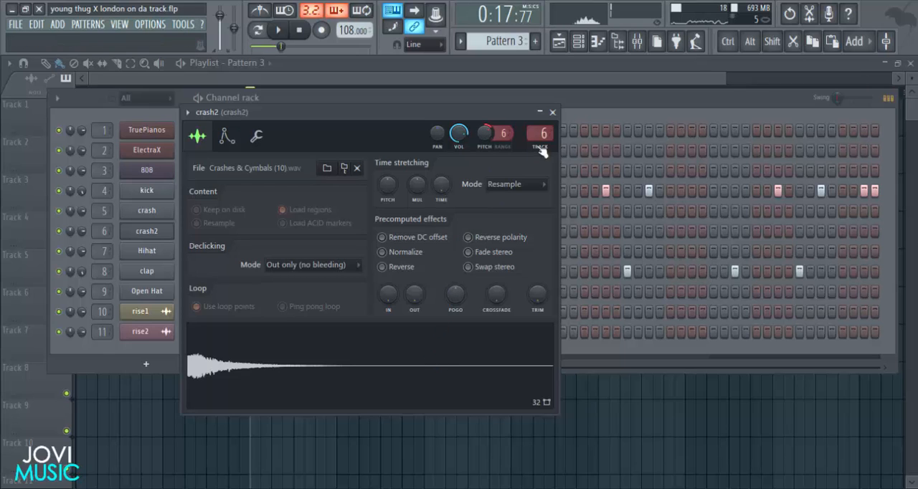
pyautogui.click(553, 112)
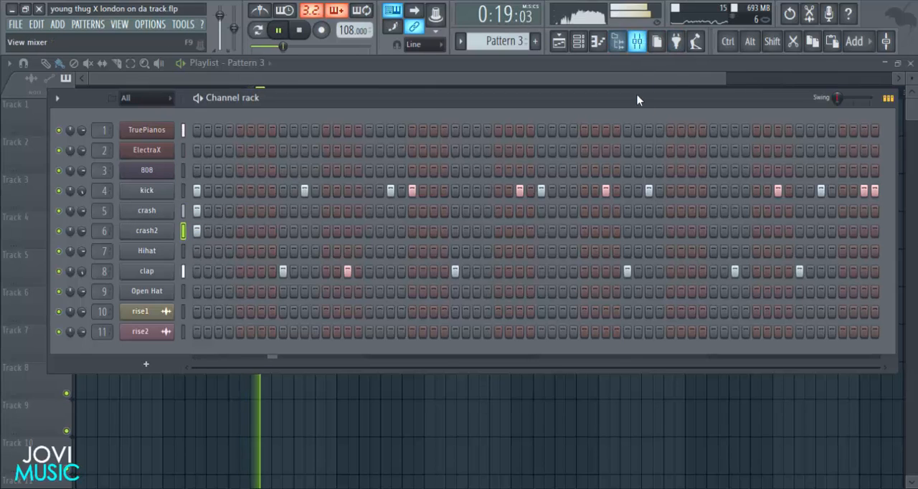
# Lower the crash track's mixer fader further and replay the pattern from bar 9.
pyautogui.click(637, 41)
pyautogui.click(391, 286)
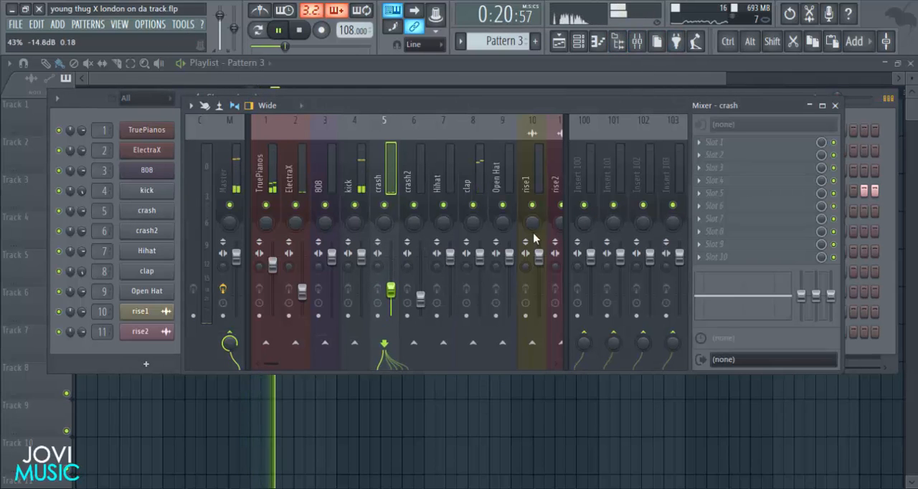
pyautogui.click(835, 106)
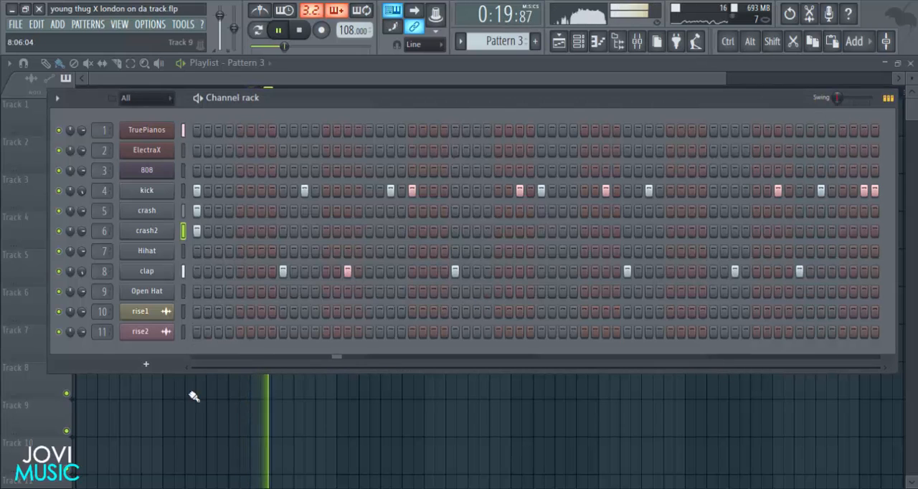
pyautogui.press('space')
pyautogui.press('space')
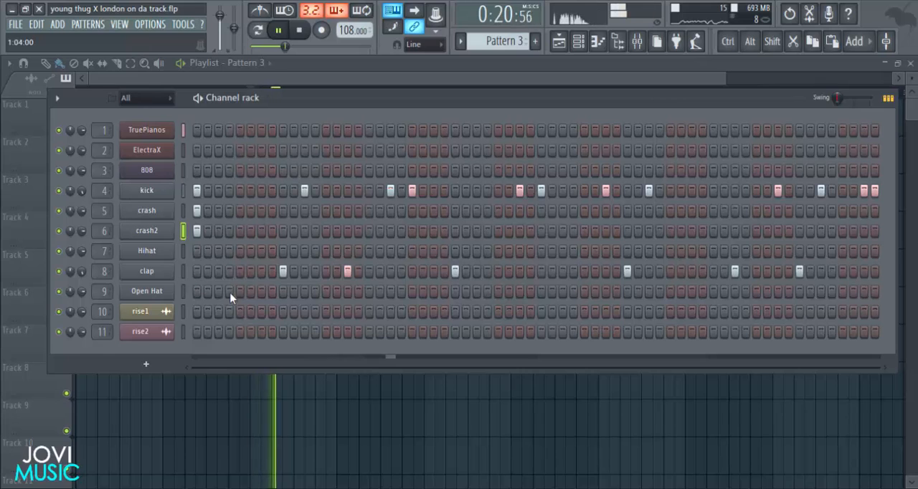
pyautogui.rightClick(172, 251)
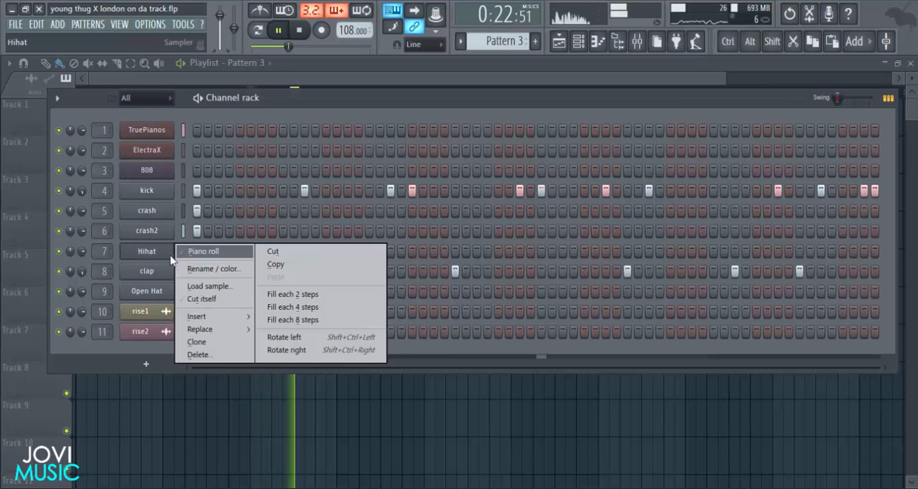
pyautogui.press('Escape')
pyautogui.press('space')
# Examine the 808 channel's 3x Osc settings and its mixer track, closing both windows again.
pyautogui.click(164, 174)
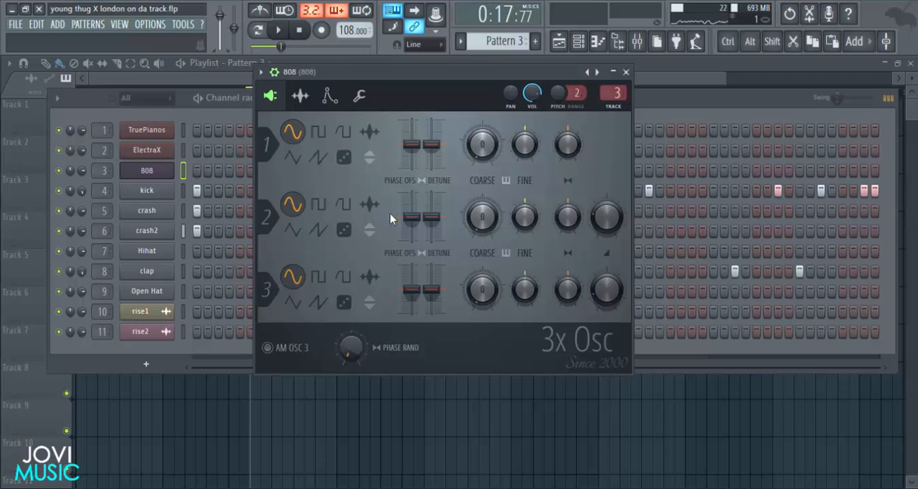
pyautogui.press('F6')
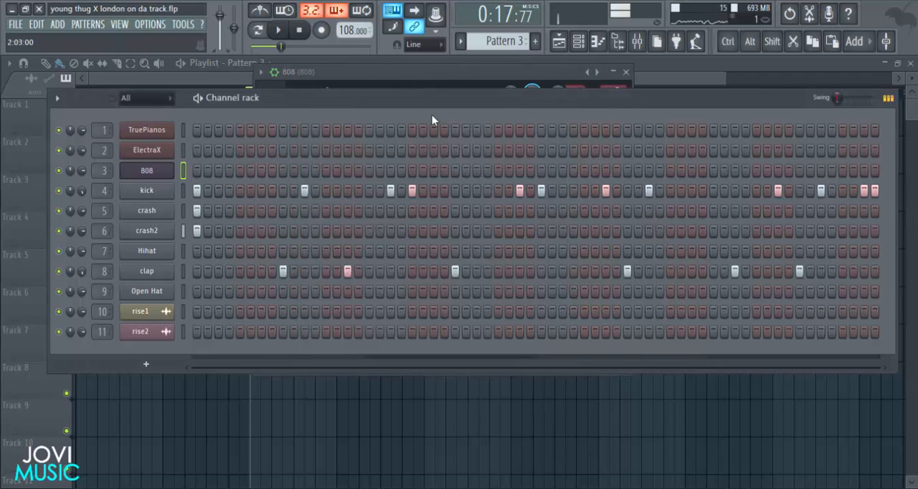
pyautogui.click(445, 81)
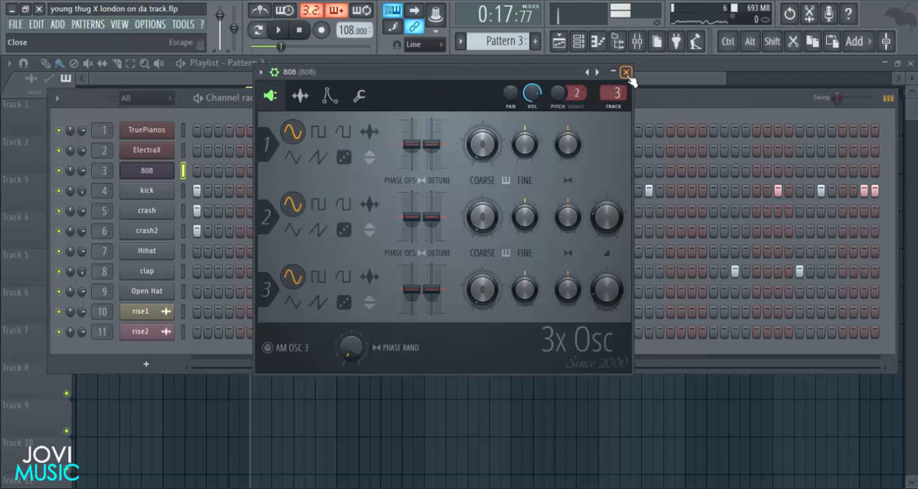
pyautogui.click(625, 72)
pyautogui.click(636, 41)
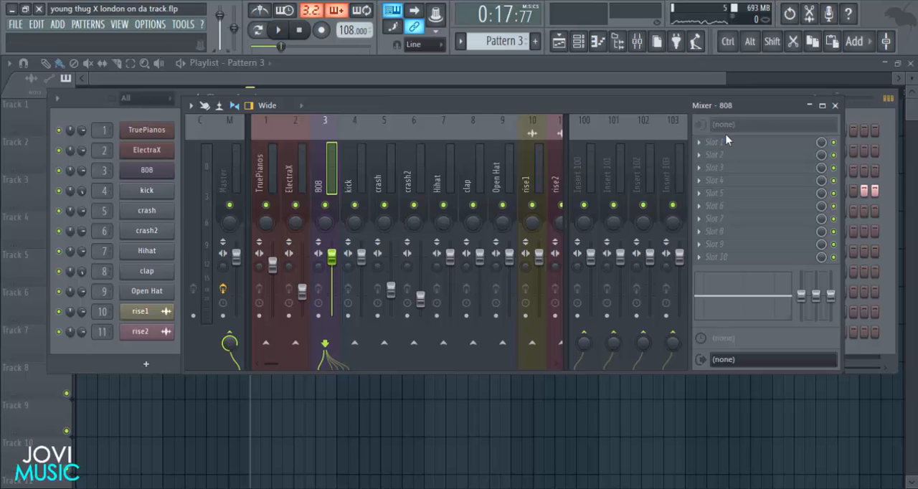
pyautogui.click(835, 105)
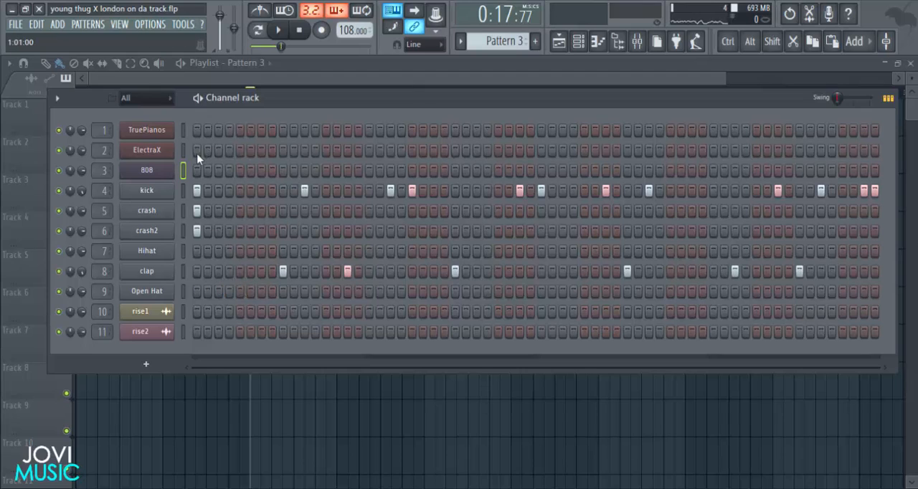
# Open the 808 channel's piano roll for Pattern 3, show all four bars, and play from bar 9.
pyautogui.rightClick(170, 172)
pyautogui.click(209, 172)
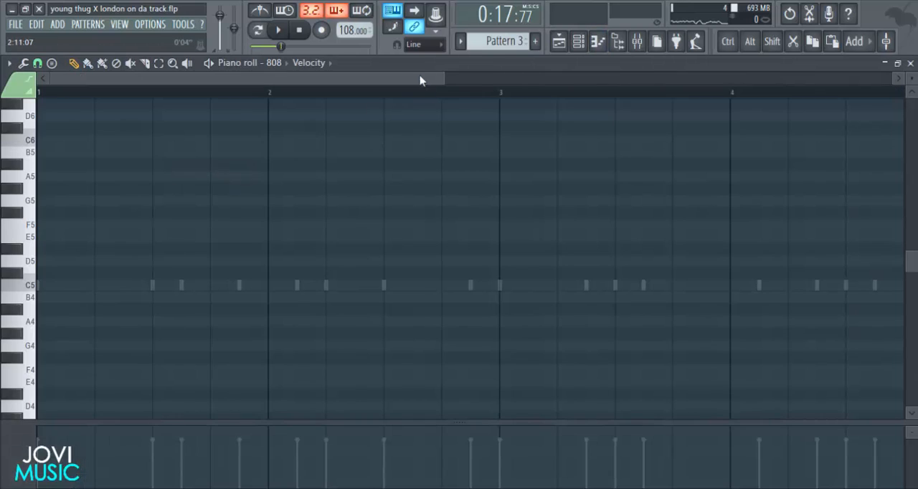
pyautogui.press('space')
pyautogui.moveTo(445, 81); pyautogui.dragTo(284, 94)
pyautogui.press('space')
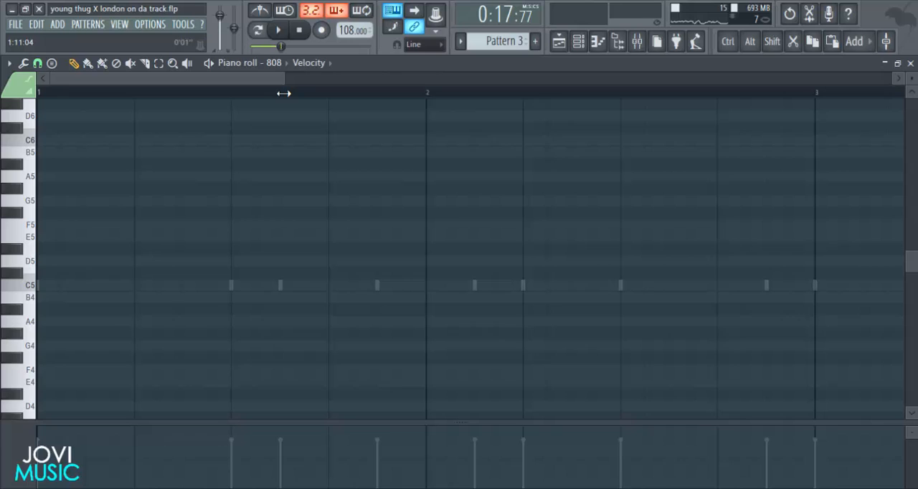
pyautogui.press('space')
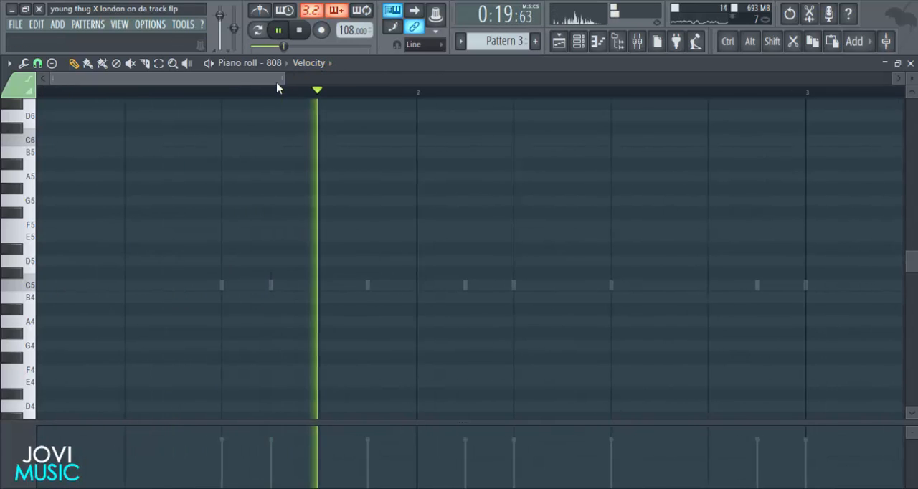
pyautogui.moveTo(285, 80); pyautogui.dragTo(480, 71)
pyautogui.press('space')
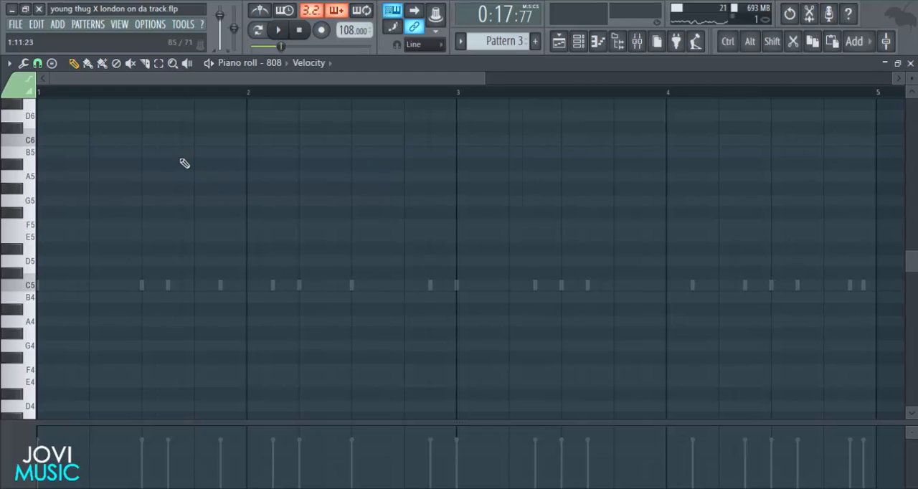
# Draw an F5 note on the 808 channel spanning the whole first bar.
pyautogui.click(44, 225)
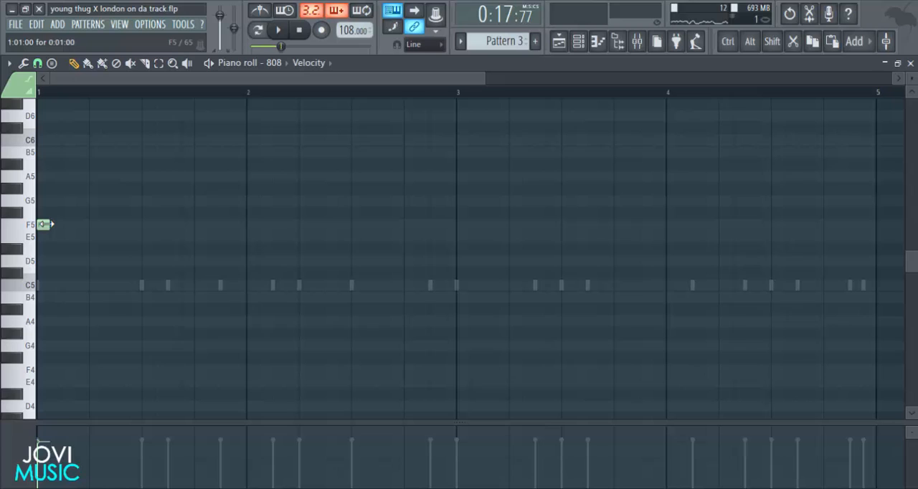
pyautogui.moveTo(47, 225); pyautogui.dragTo(267, 212)
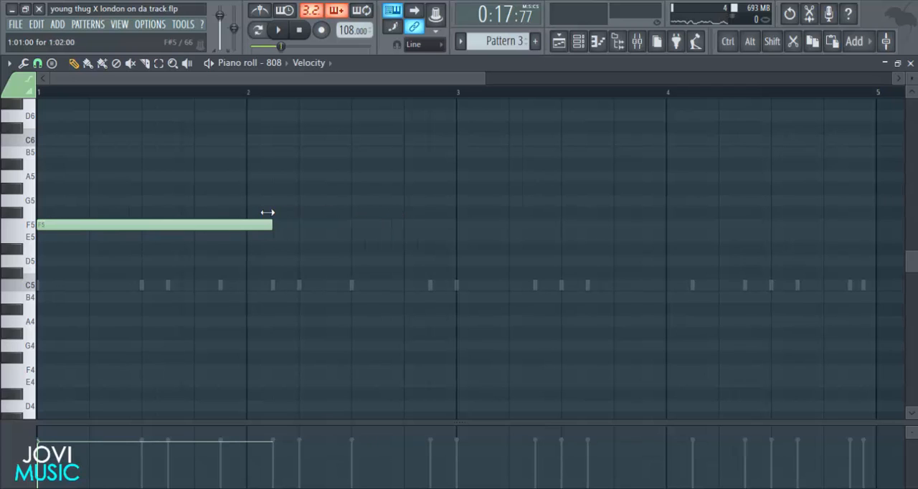
# Check the 808 channel's envelope settings and root note, close them, and return to its piano roll.
pyautogui.click(578, 45)
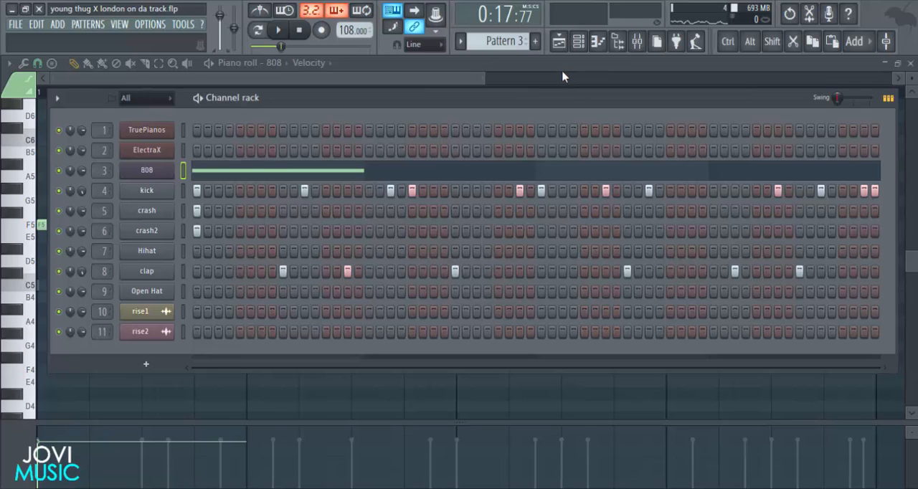
pyautogui.click(144, 174)
pyautogui.click(330, 99)
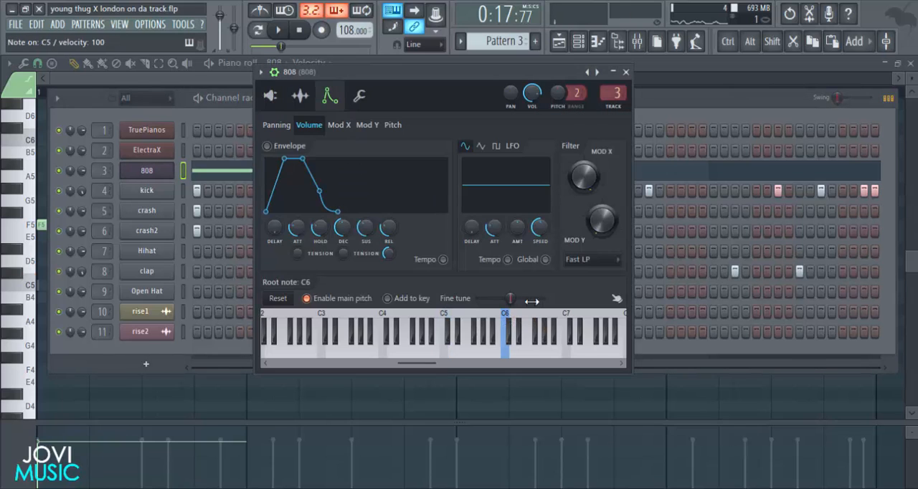
pyautogui.press('q')
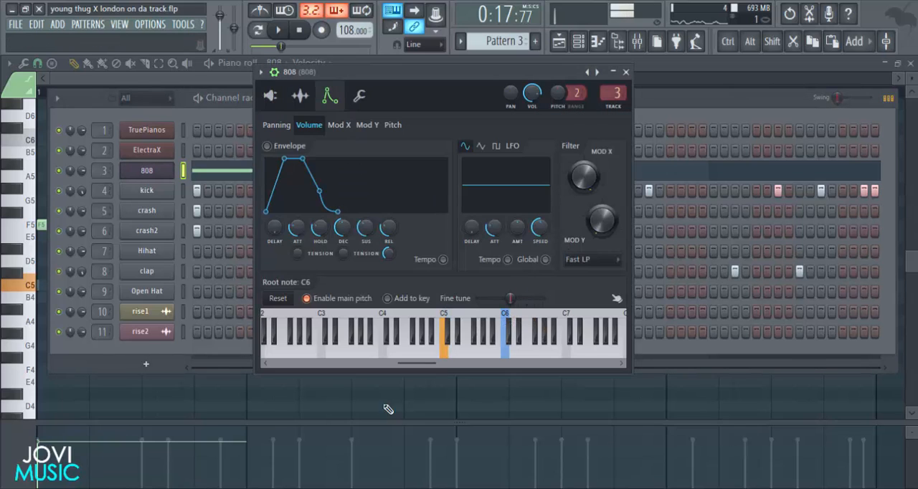
pyautogui.click(625, 72)
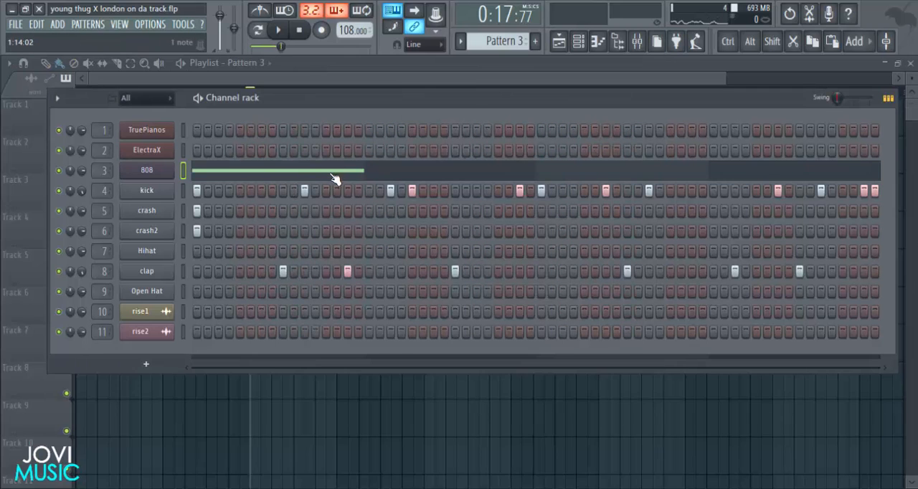
pyautogui.click(334, 176)
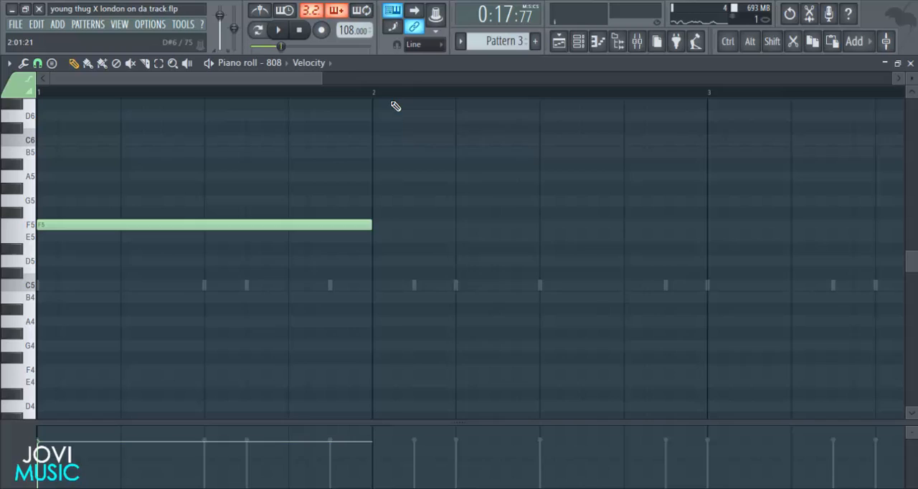
# Add an A4 note at the start of bar 1, shorten it to six steps, and turn it into a slide note.
pyautogui.scroll(-3, 396, 105)
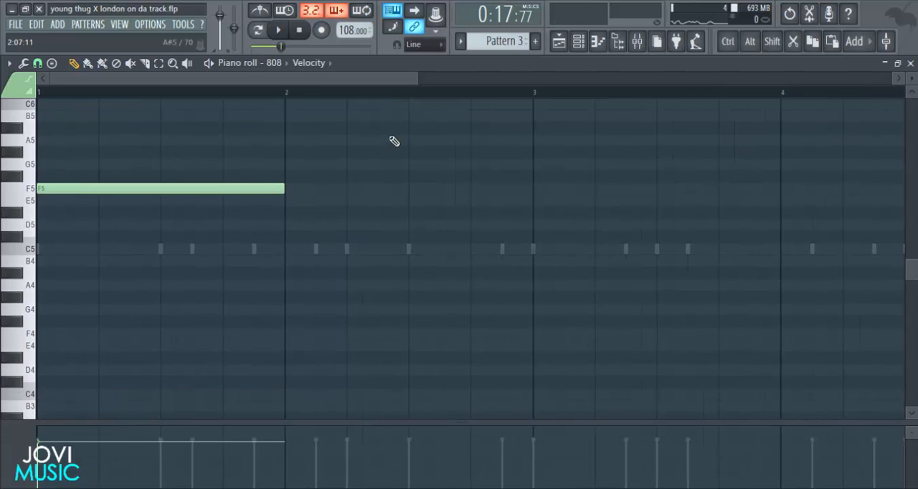
pyautogui.moveTo(413, 88); pyautogui.dragTo(367, 86)
pyautogui.click(14, 265)
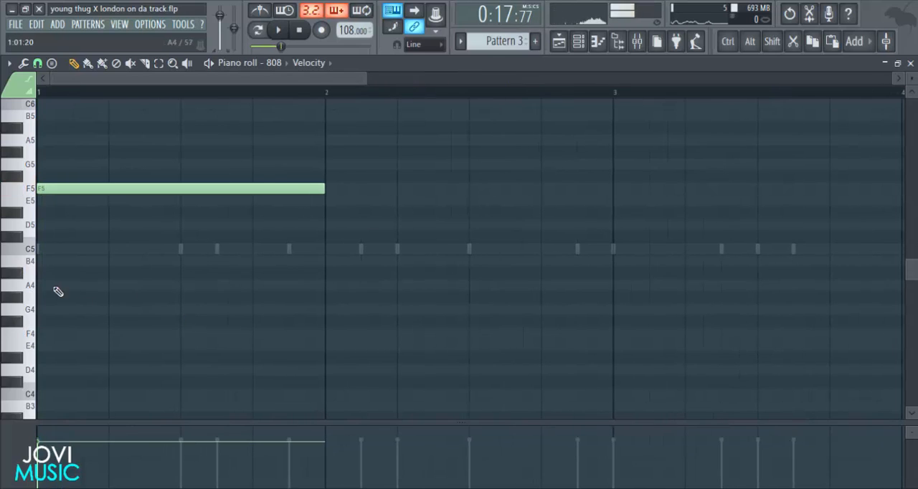
pyautogui.click(57, 289)
pyautogui.moveTo(248, 284); pyautogui.dragTo(173, 285)
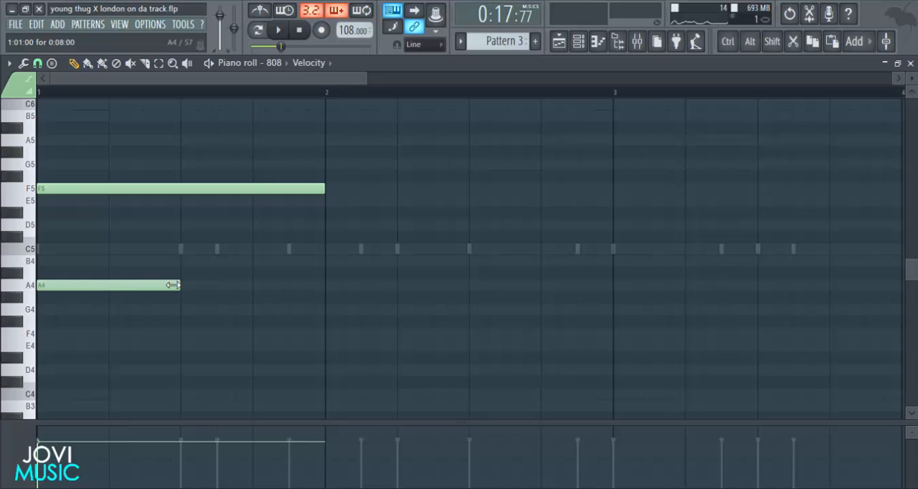
pyautogui.doubleClick(136, 287)
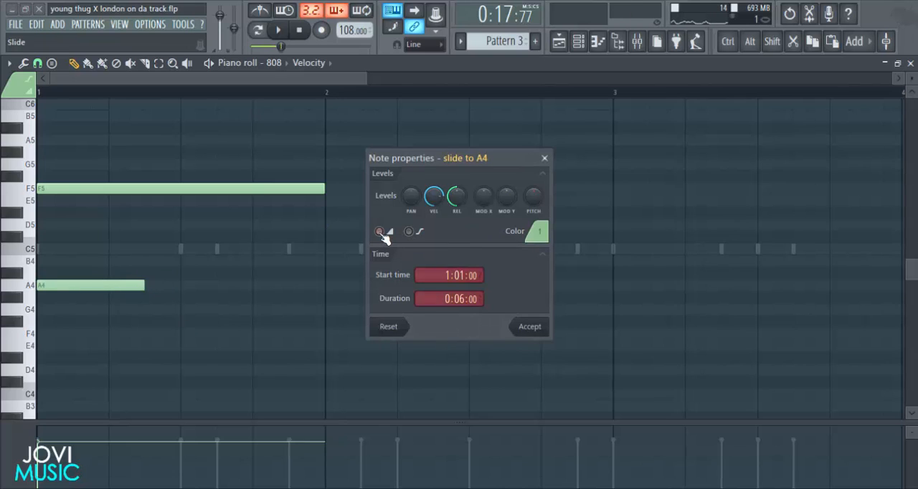
pyautogui.click(522, 329)
# Play the 808 slide in bar 1 several times with all four bars in view.
pyautogui.press('space')
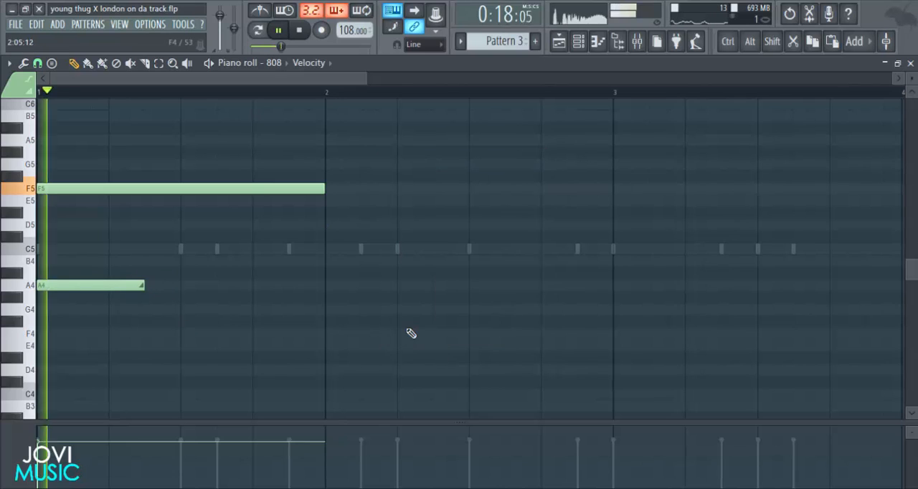
pyautogui.press('space')
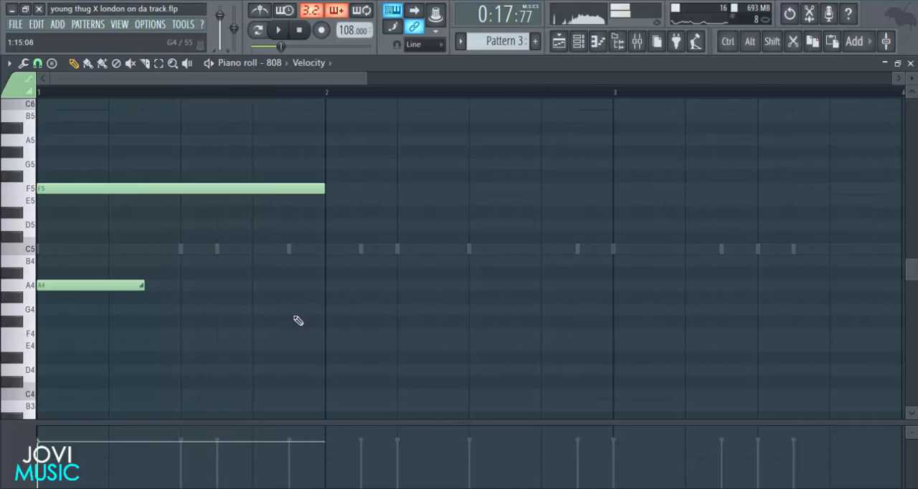
pyautogui.scroll(-4, 324, 103)
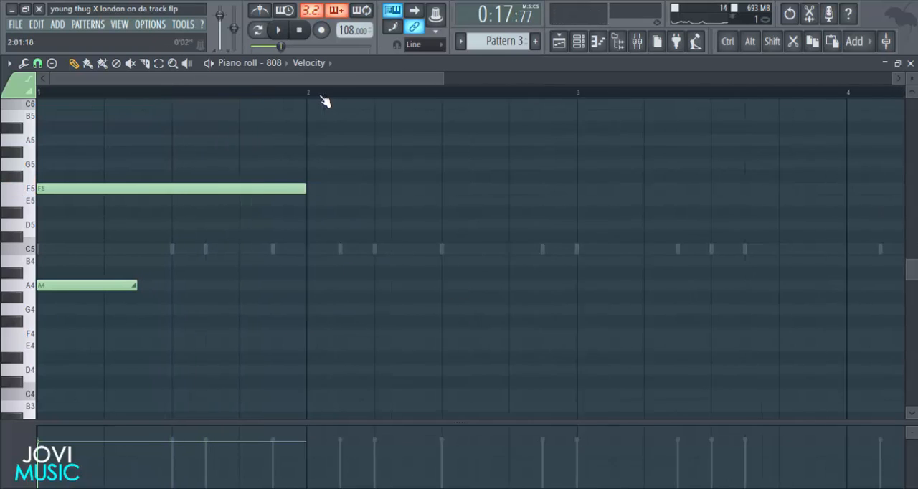
pyautogui.press('space')
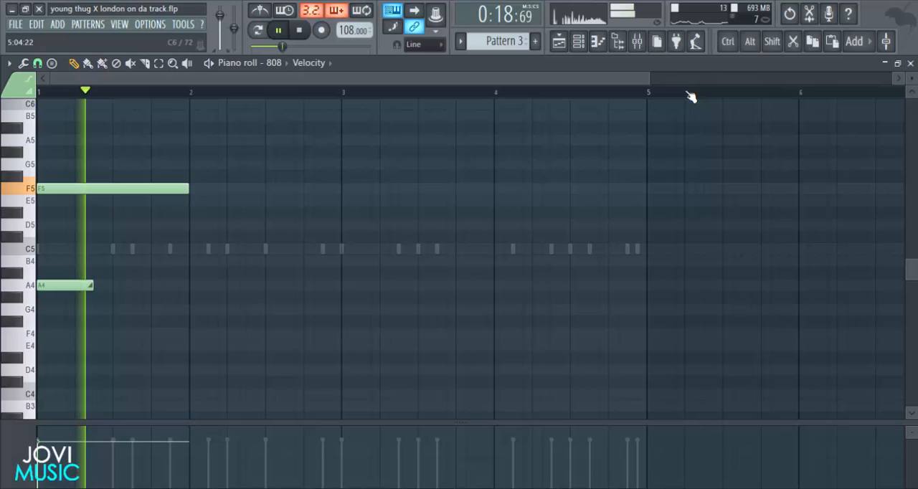
pyautogui.moveTo(648, 81); pyautogui.dragTo(604, 81)
pyautogui.press('space')
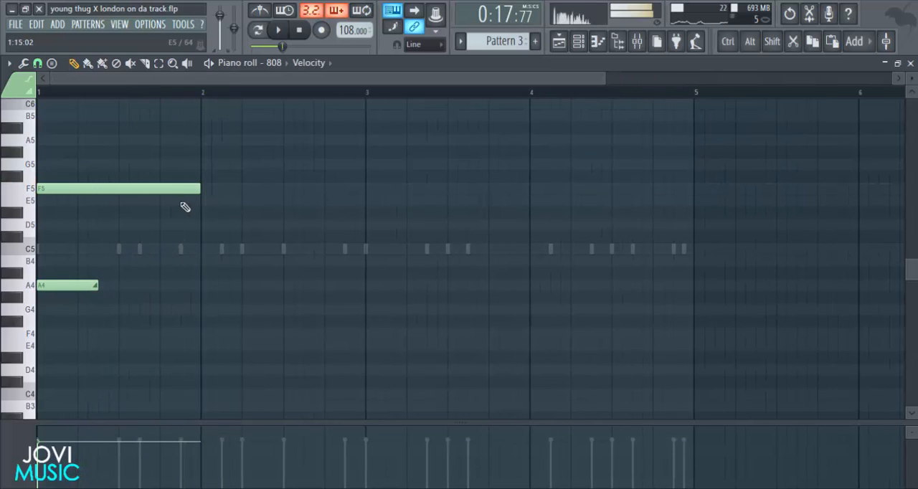
pyautogui.press('space')
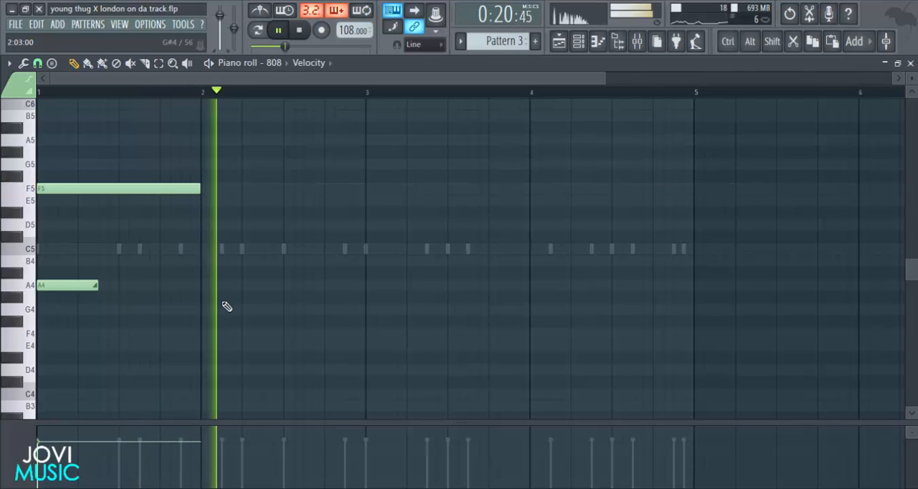
pyautogui.press('space')
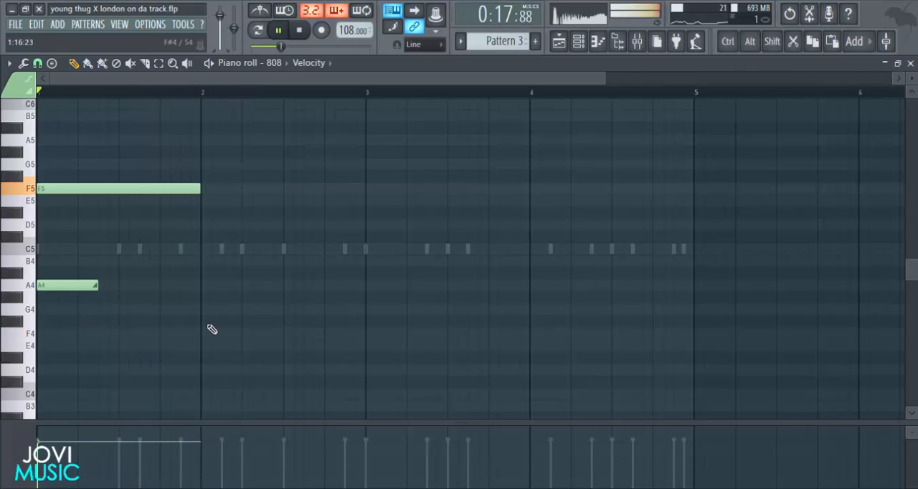
# Place an F#4 note at step 3 of bar 2 and shorten it to eight steps.
pyautogui.press('space')
pyautogui.click(226, 322)
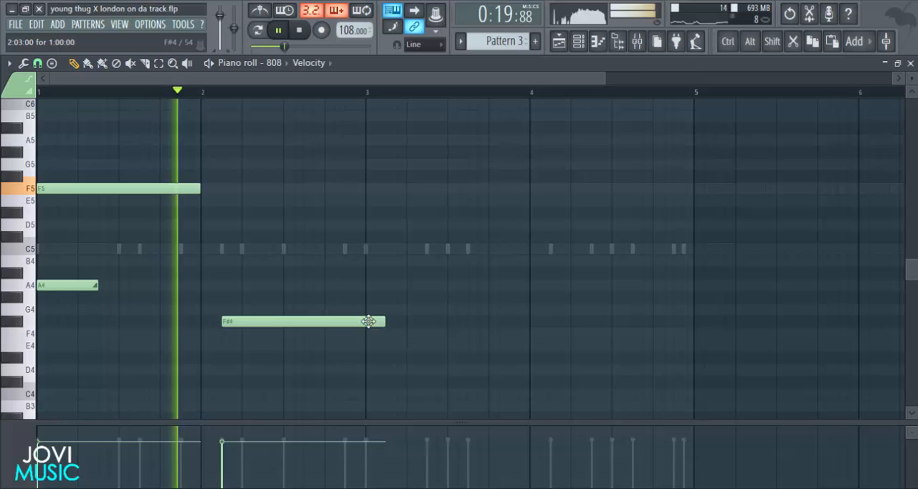
pyautogui.press('space')
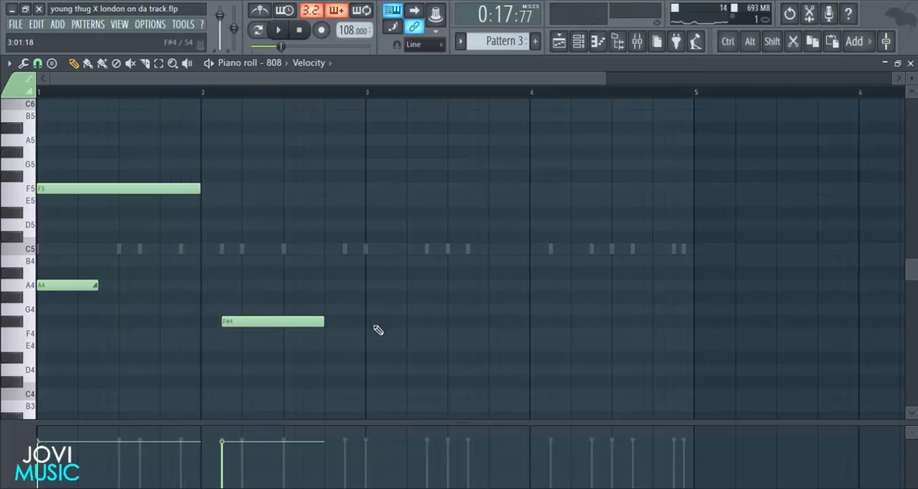
# Add an E4 note directly after the F#4 note and shorten it to finish at the end of bar 2.
pyautogui.click(313, 347)
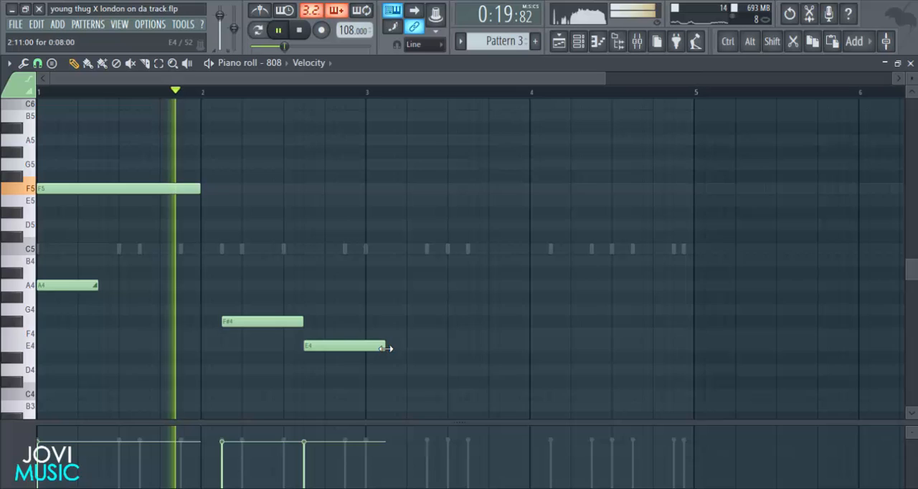
pyautogui.moveTo(387, 347); pyautogui.dragTo(365, 347)
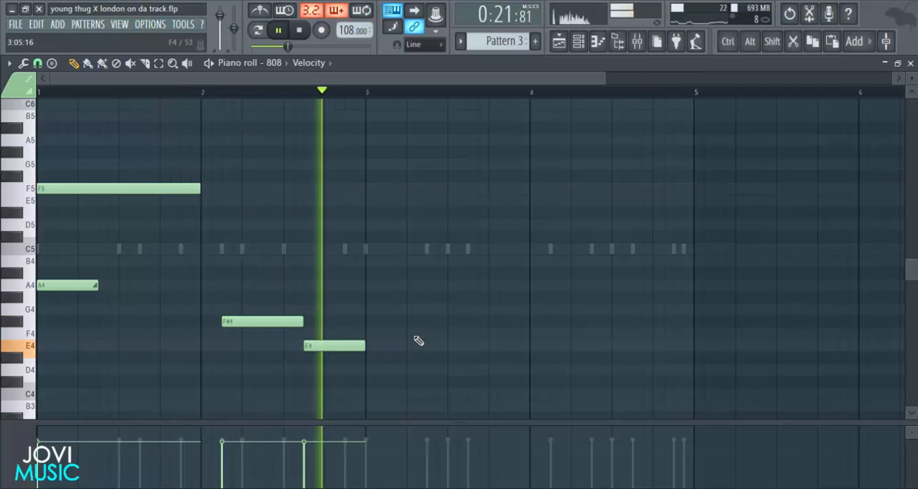
pyautogui.press('space')
# Review the 808 notes against the kick hits in the channel rack, then replay them in the piano roll.
pyautogui.click(598, 41)
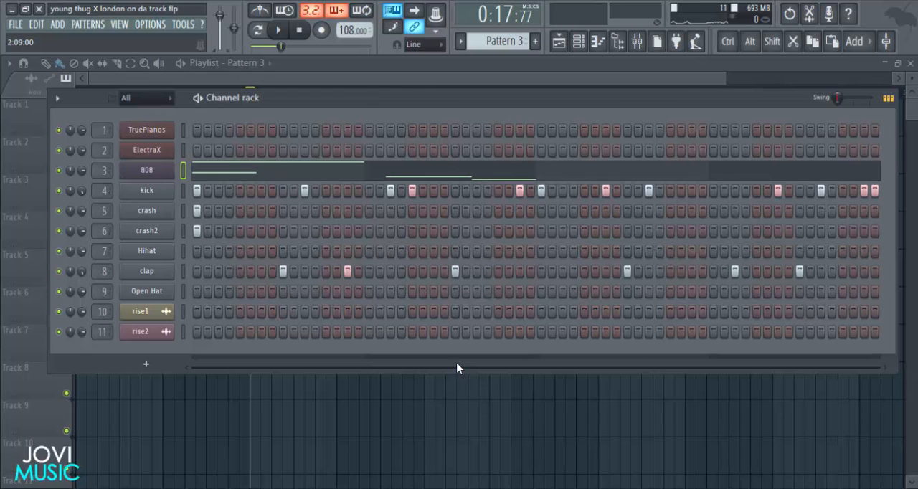
pyautogui.press('F6')
pyautogui.doubleClick(314, 198)
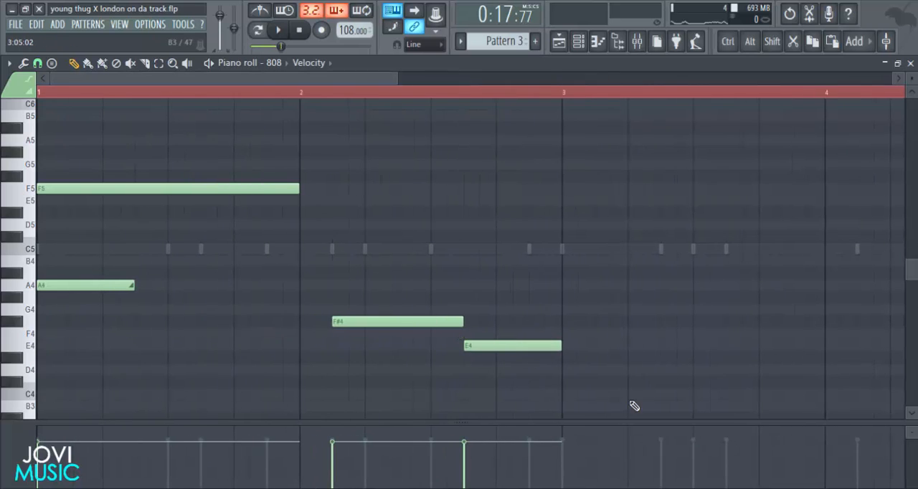
pyautogui.click(581, 46)
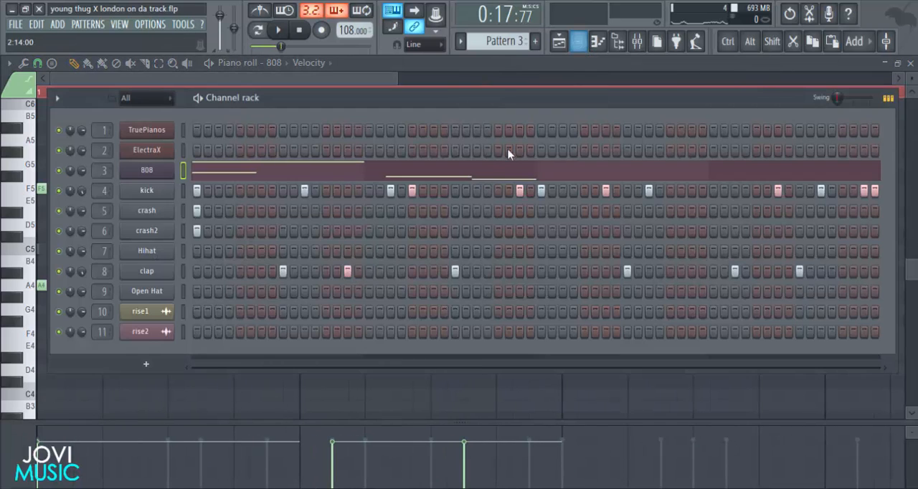
pyautogui.click(498, 176)
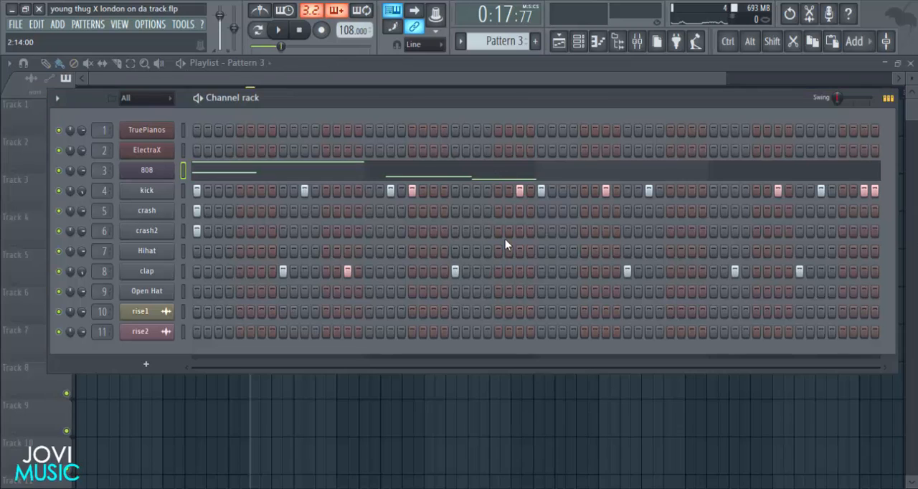
pyautogui.click(495, 179)
pyautogui.press('space')
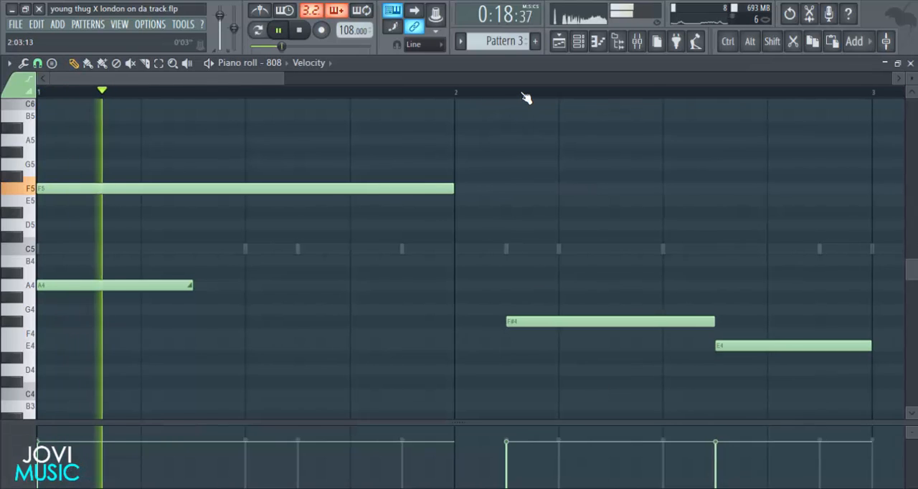
pyautogui.press('space')
# Add an A4 note at the start of bar 3 and extend it to fill the whole bar.
pyautogui.click(32, 285)
pyautogui.click(363, 286)
pyautogui.press('space')
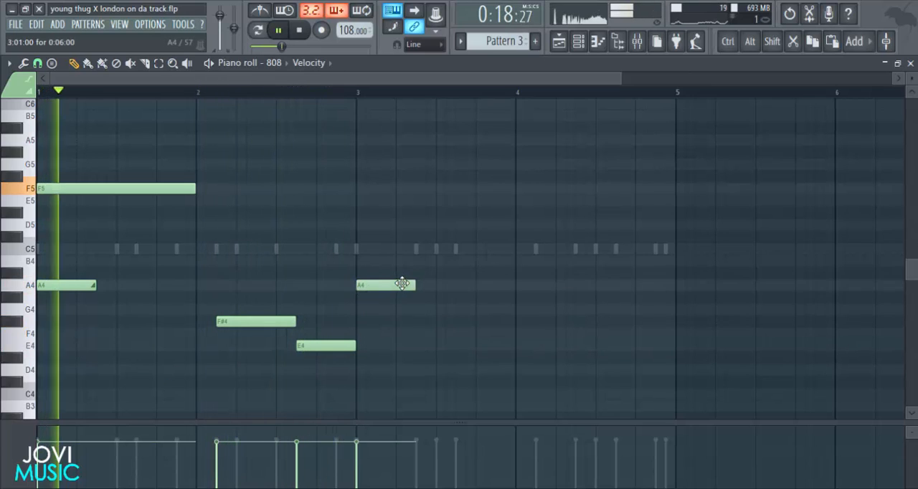
pyautogui.moveTo(417, 285); pyautogui.dragTo(516, 286)
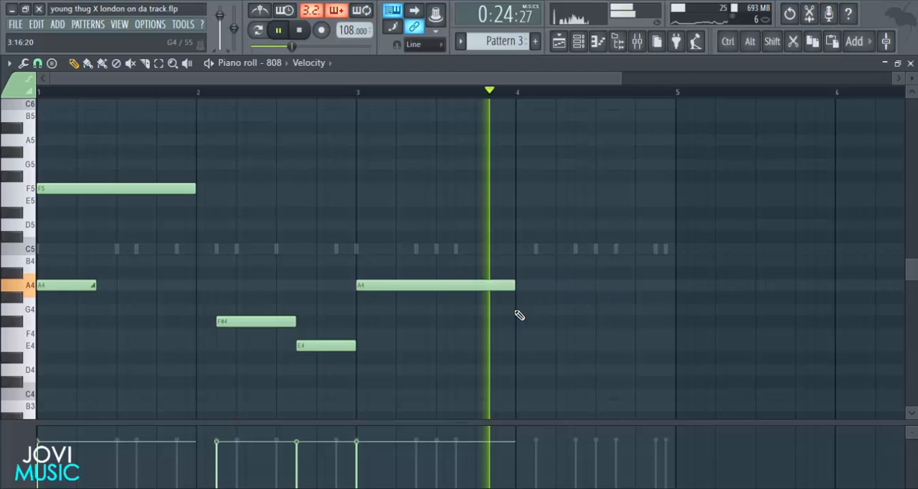
# Add a note at the start of bar 4, move it to F#4, and shorten it to ten steps.
pyautogui.click(517, 311)
pyautogui.press('space')
pyautogui.press('space')
pyautogui.moveTo(571, 304); pyautogui.dragTo(574, 324)
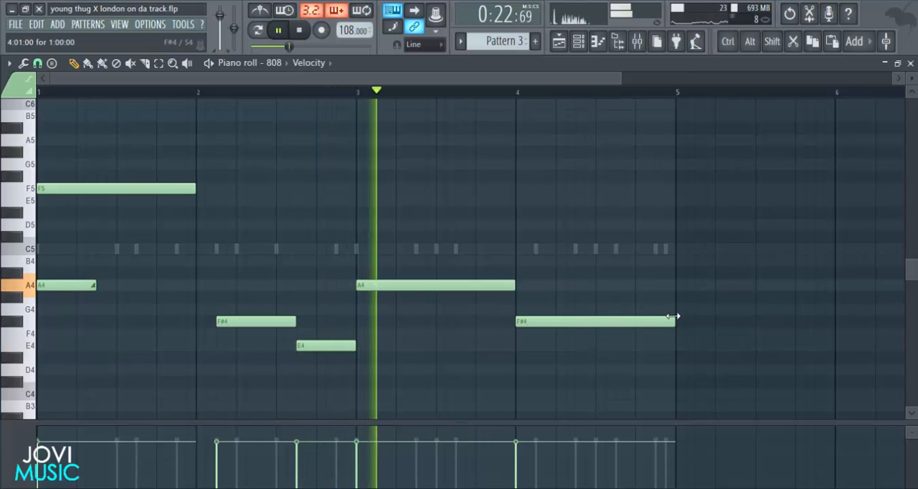
pyautogui.moveTo(669, 319); pyautogui.dragTo(615, 317)
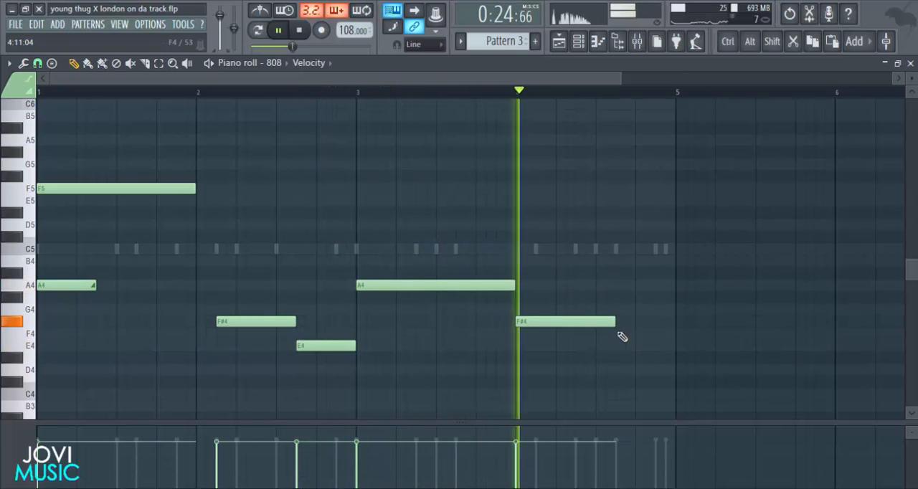
# Add an E4 note at step 11 of bar 4 and shorten it to four steps.
pyautogui.click(620, 334)
pyautogui.moveTo(700, 343); pyautogui.dragTo(676, 340)
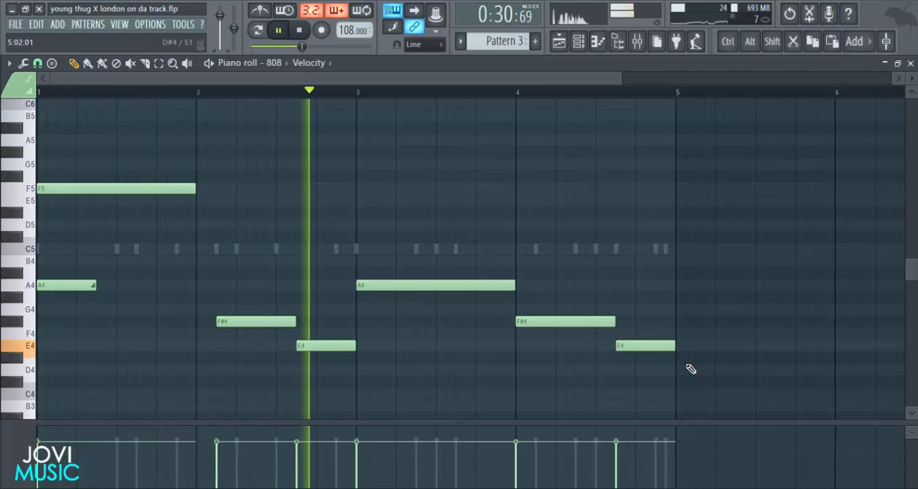
pyautogui.moveTo(675, 346); pyautogui.dragTo(655, 345)
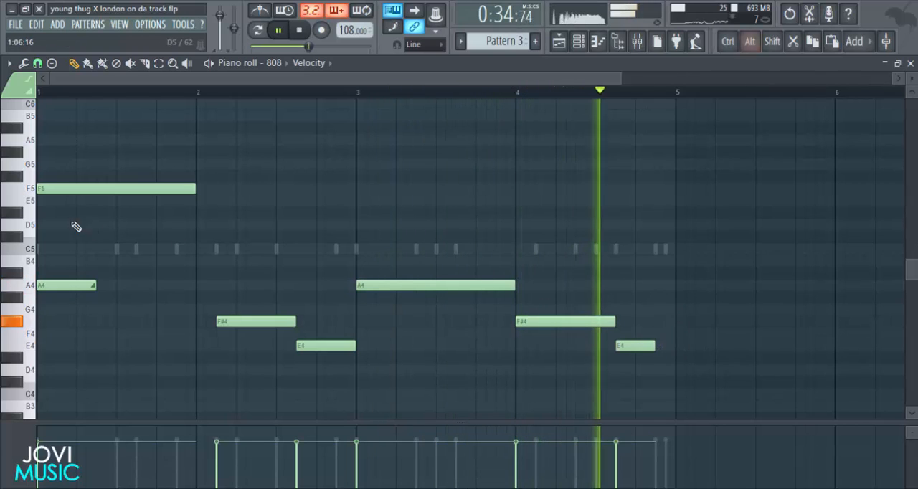
pyautogui.press('space')
# Add a two-step C#5 note in the last two steps of bar 4.
pyautogui.click(22, 238)
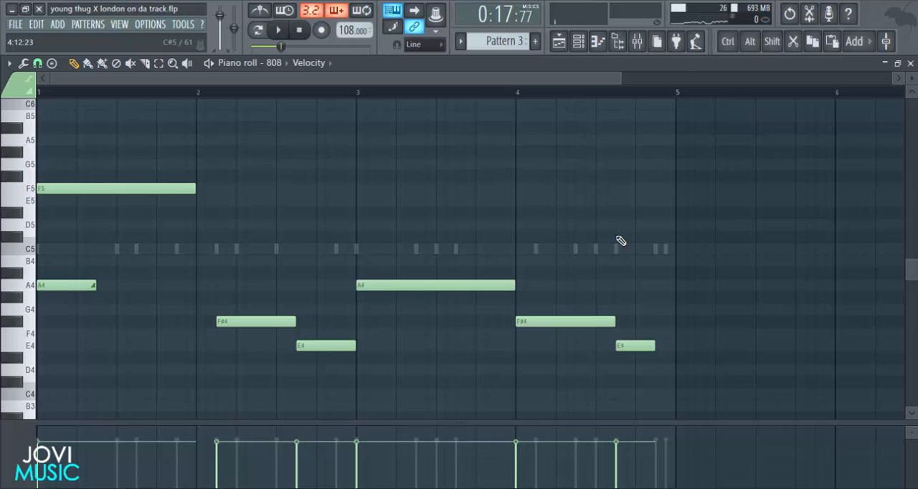
pyautogui.click(660, 237)
pyautogui.moveTo(679, 237); pyautogui.dragTo(675, 236)
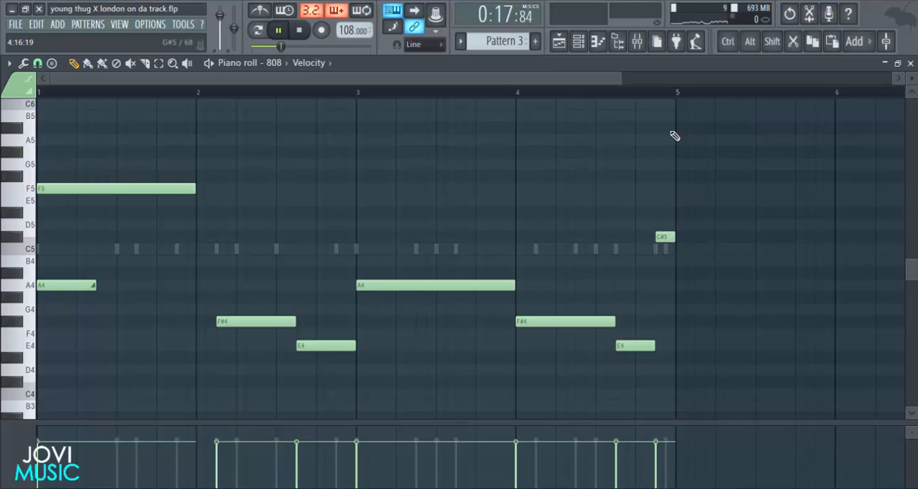
# Play the full four-bar 808 line, view it with the drums in the channel rack, and show the mixer.
pyautogui.press('space')
pyautogui.scroll(-1, 677, 96)
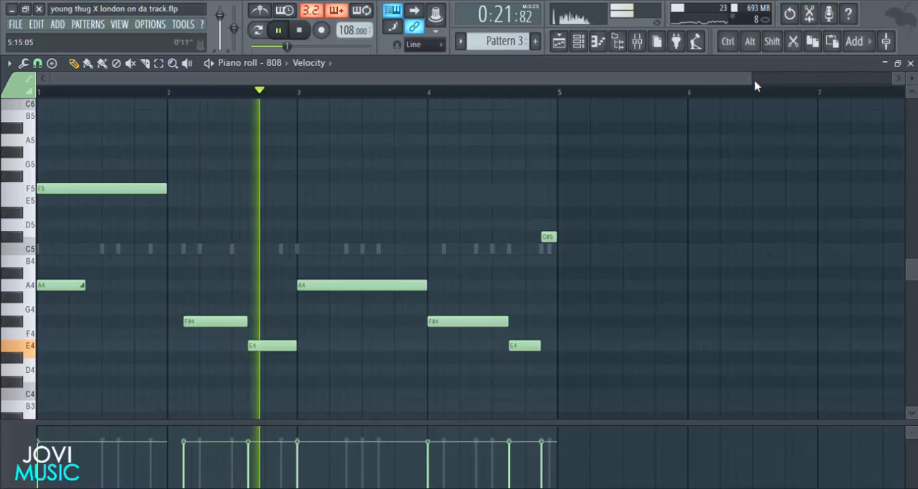
pyautogui.moveTo(752, 78); pyautogui.dragTo(485, 115)
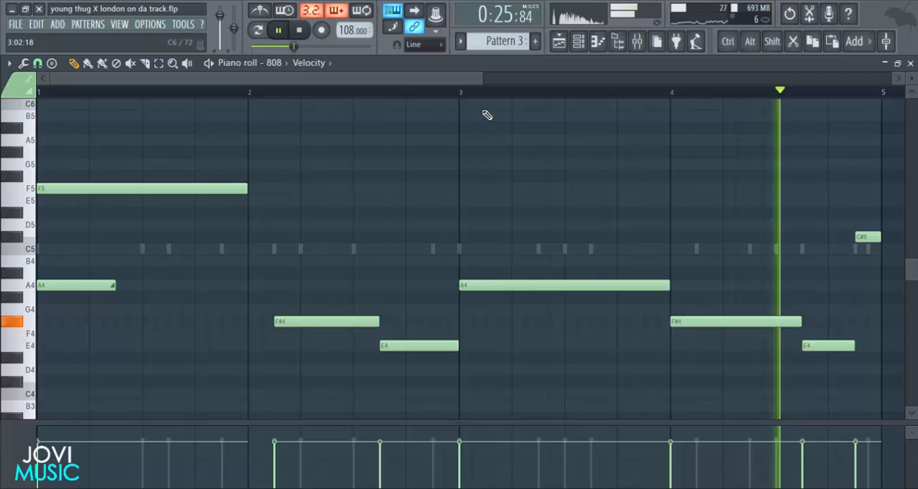
pyautogui.click(581, 40)
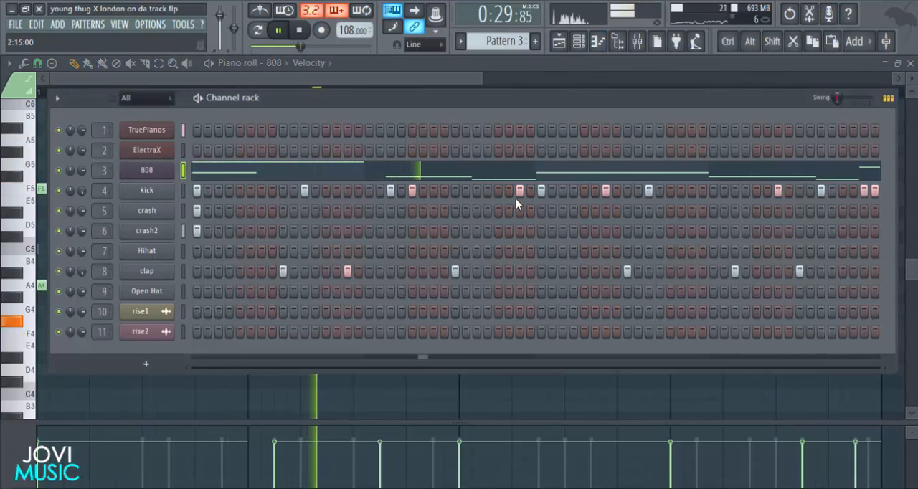
pyautogui.press('space')
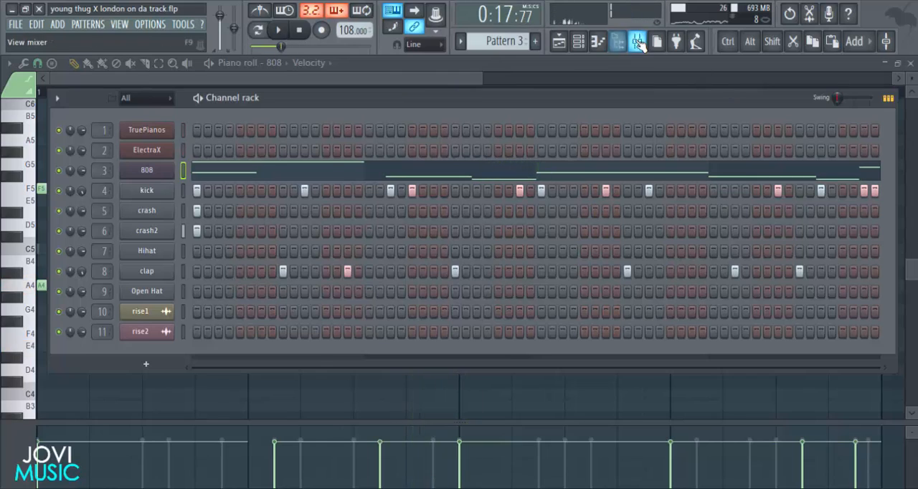
pyautogui.click(637, 41)
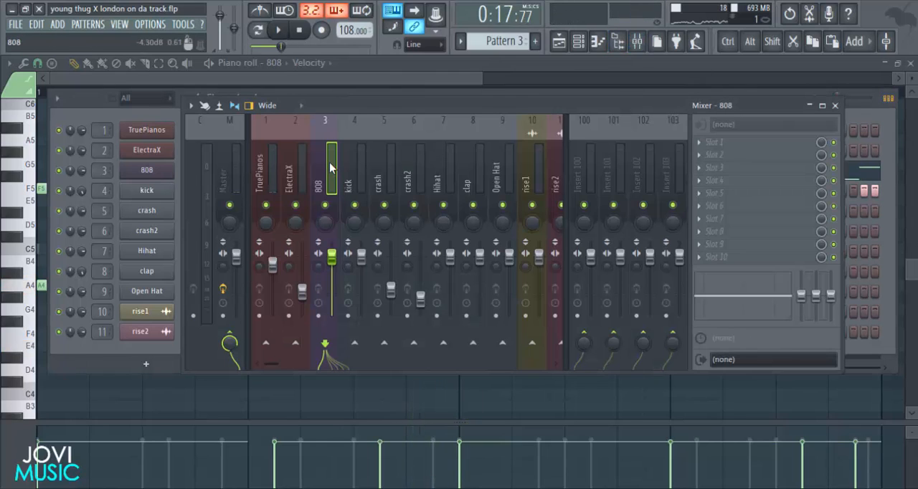
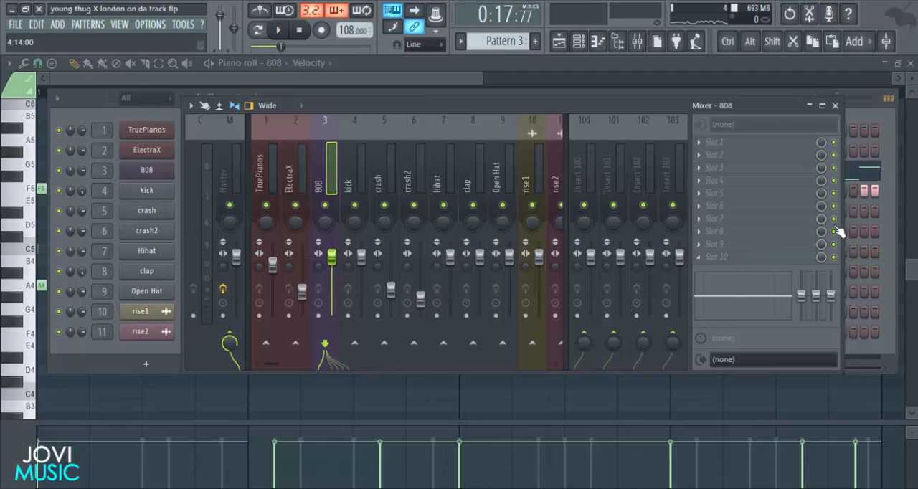
# Add Fruity Parametric EQ 2 in slot 1 of the 808 track, cutting the highs with band 7 and slightly boosting band 2.
pyautogui.click(701, 143)
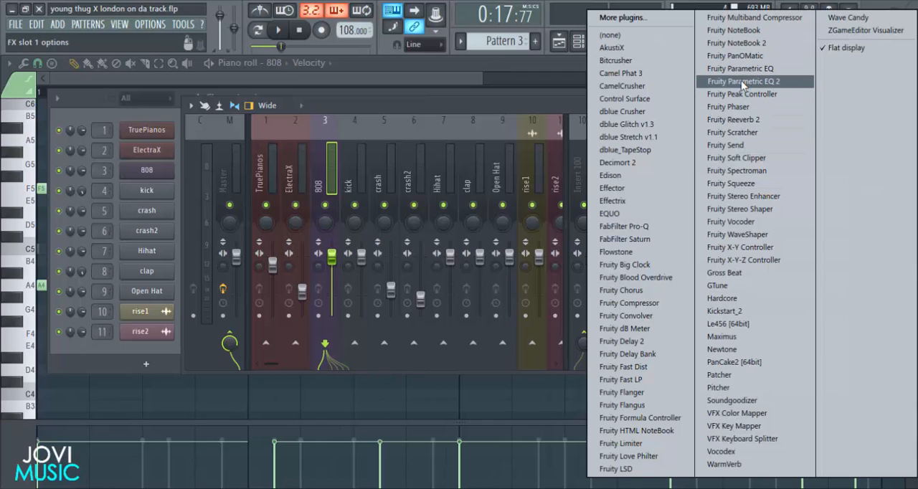
pyautogui.click(741, 82)
pyautogui.moveTo(333, 135); pyautogui.dragTo(455, 140)
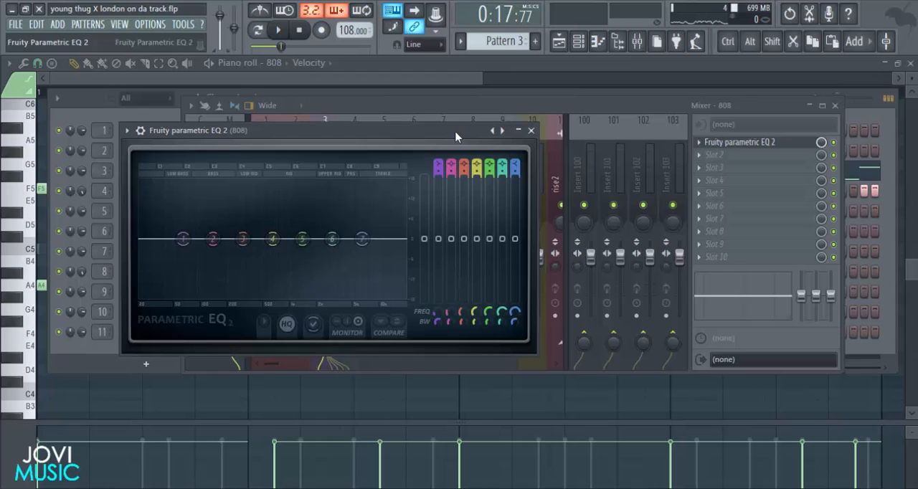
pyautogui.moveTo(373, 238); pyautogui.dragTo(307, 296)
pyautogui.press('space')
pyautogui.press('space')
pyautogui.moveTo(228, 251); pyautogui.dragTo(222, 247)
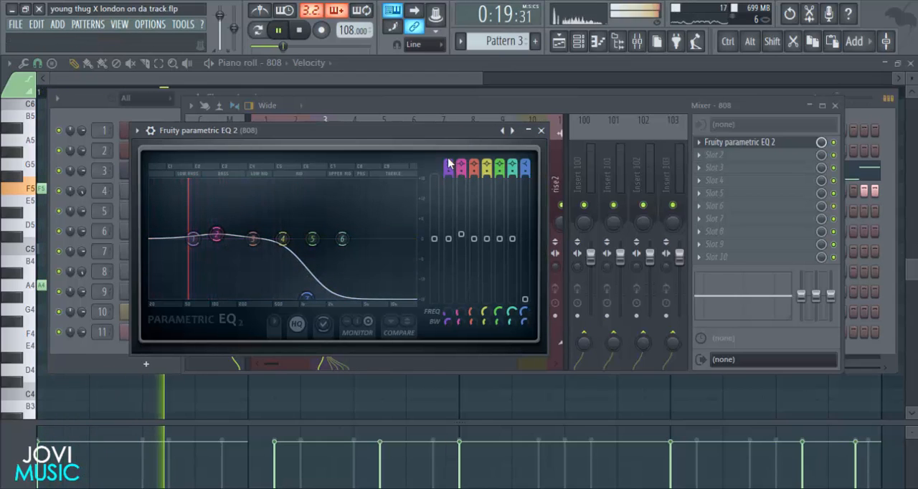
# Make band 1 of the 808 EQ a Steep 8 high pass at about 25 Hz and close the EQ.
pyautogui.scroll(-2, 448, 165)
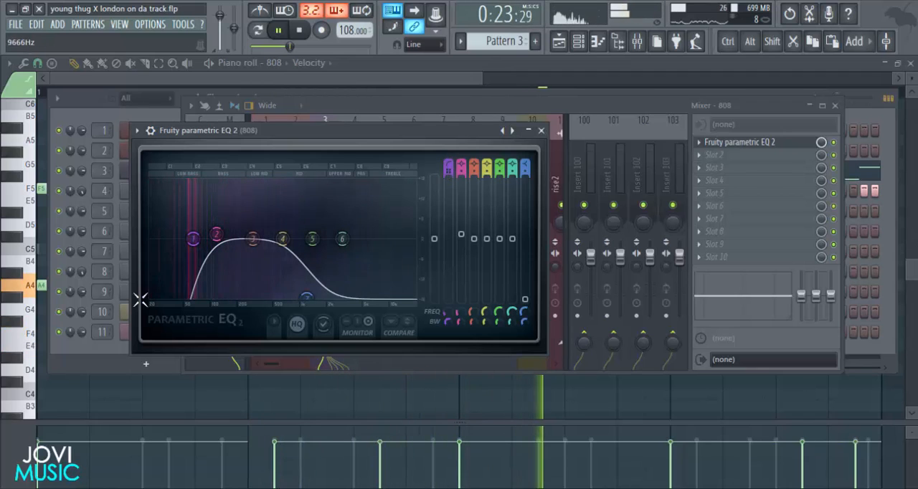
pyautogui.moveTo(193, 239); pyautogui.dragTo(157, 238)
pyautogui.rightClick(157, 238)
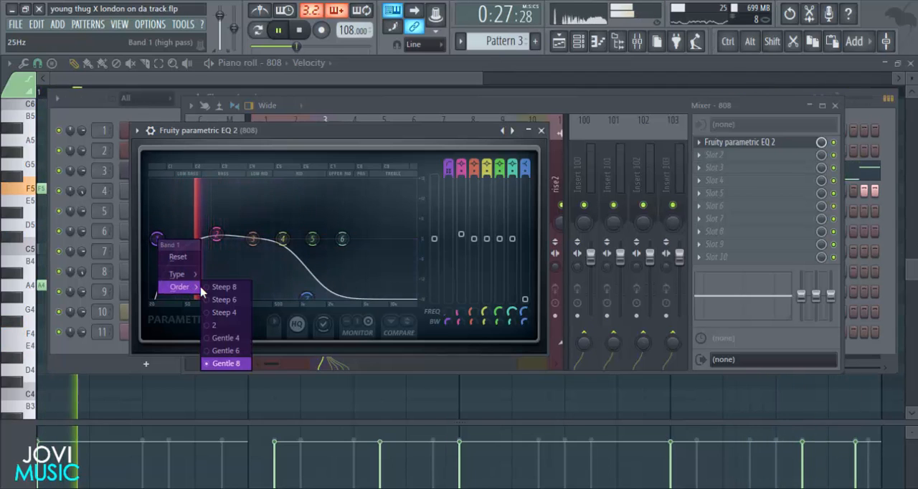
pyautogui.click(224, 287)
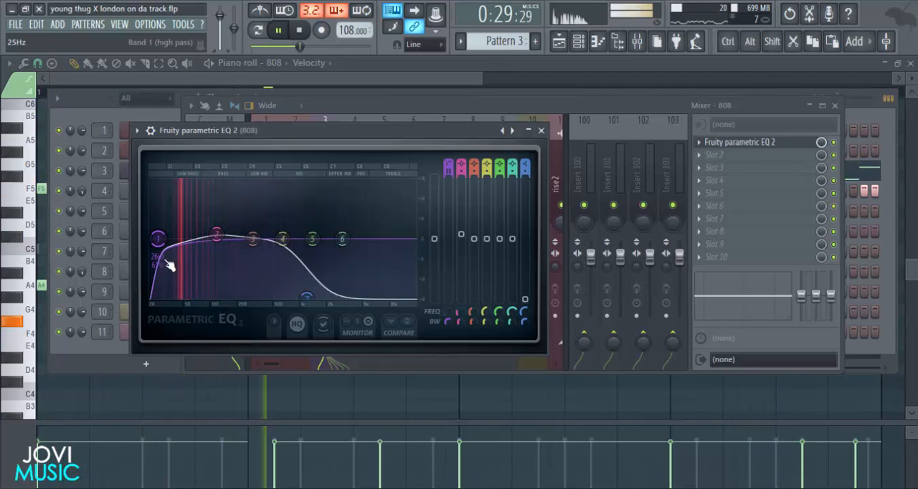
pyautogui.moveTo(162, 242); pyautogui.dragTo(155, 239)
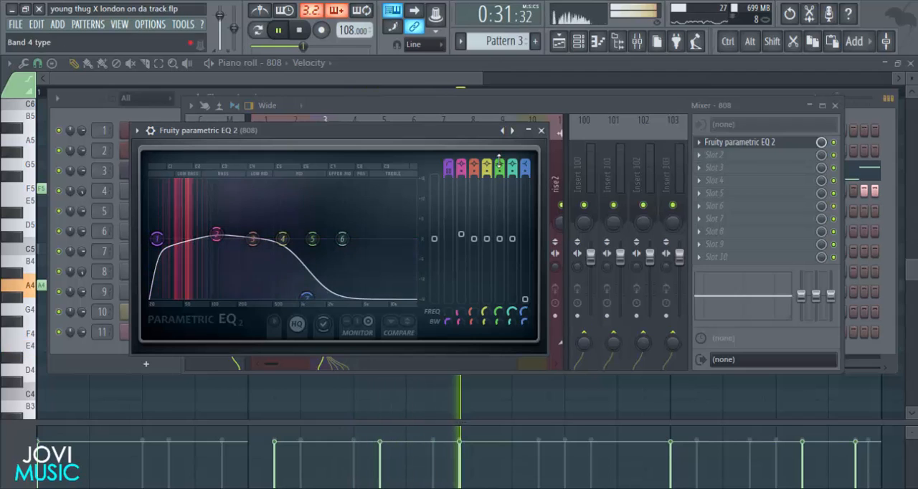
pyautogui.click(541, 130)
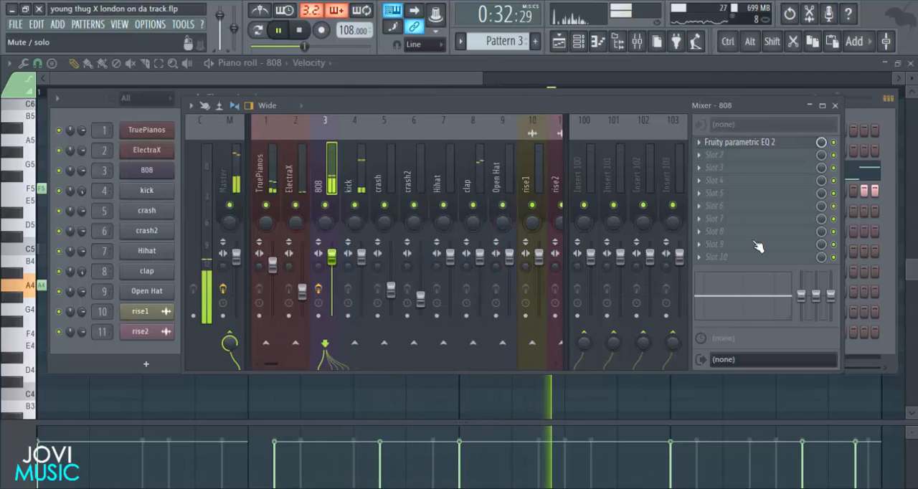
# Add Fruity Fast Dist in slot 2 of the 808 track, reduce its mix level, and listen to the pattern.
pyautogui.click(703, 154)
pyautogui.click(624, 367)
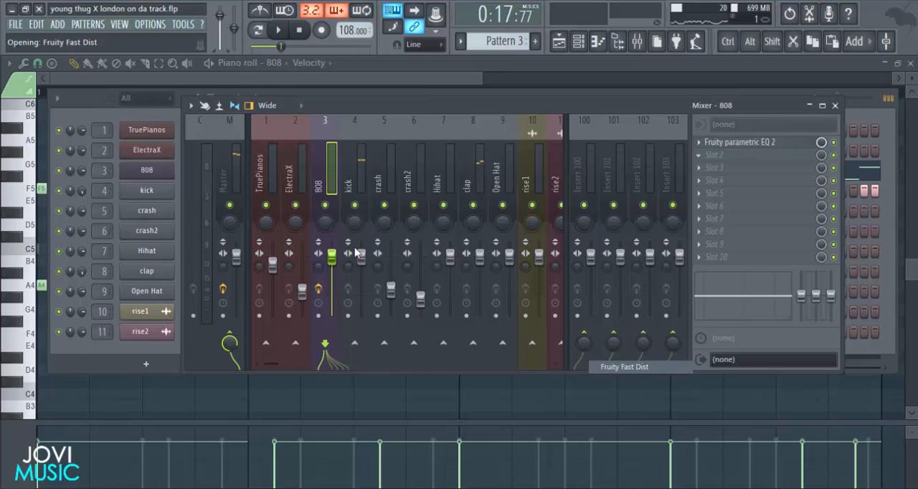
pyautogui.moveTo(85, 146); pyautogui.dragTo(415, 154)
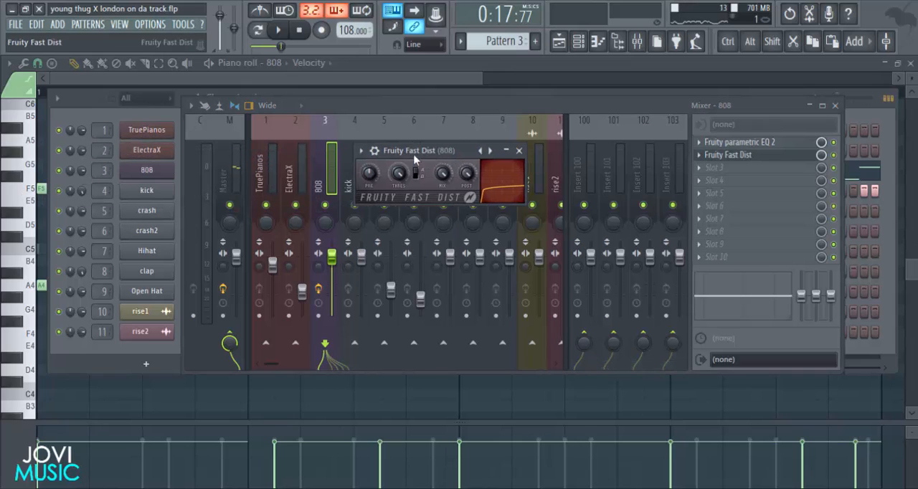
pyautogui.click(519, 152)
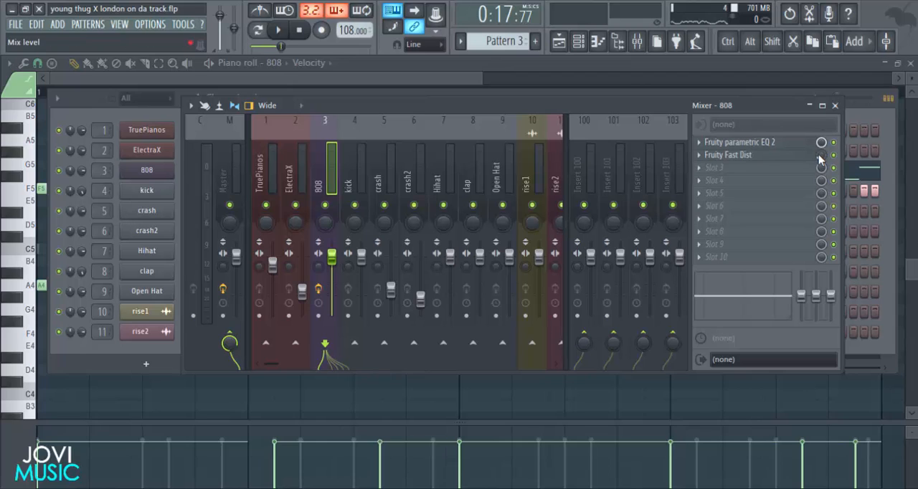
pyautogui.press('space')
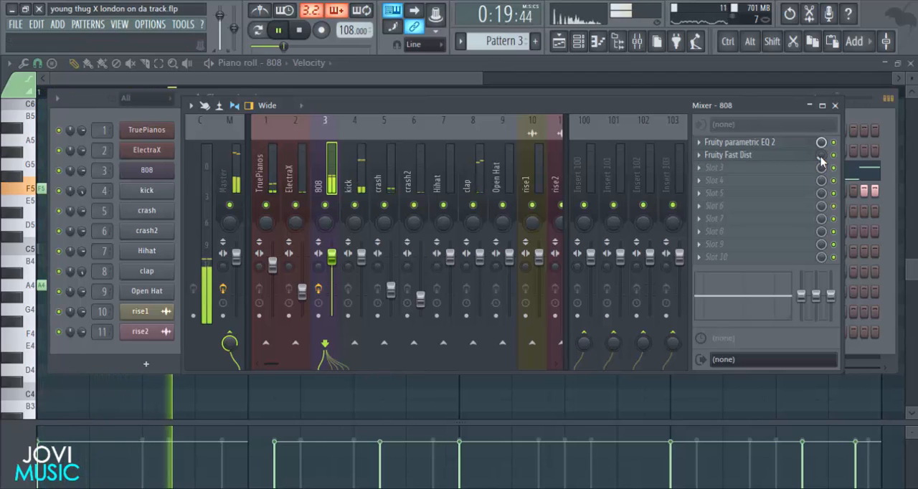
pyautogui.click(680, 169)
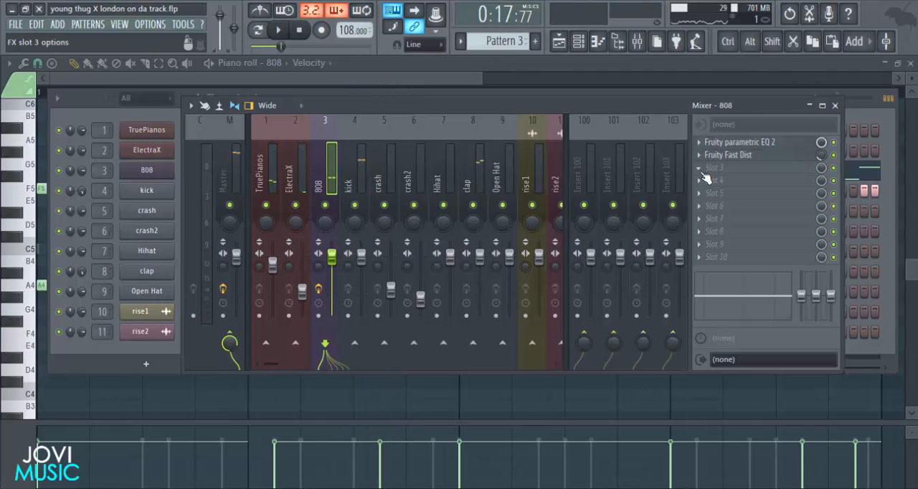
# Add a second Fruity Parametric EQ 2 in slot 3 of the 808 track, with band 7 as a low pass at about 200 Hz.
pyautogui.click(701, 169)
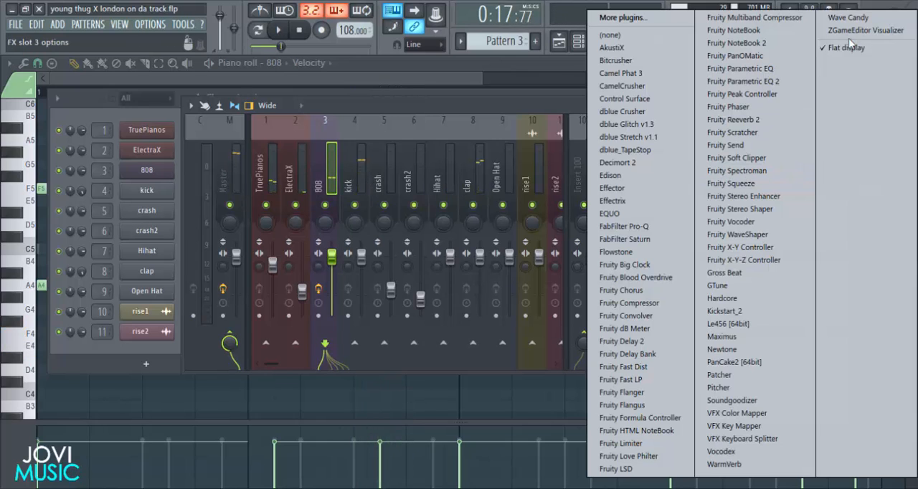
pyautogui.click(789, 88)
pyautogui.moveTo(322, 162); pyautogui.dragTo(594, 119)
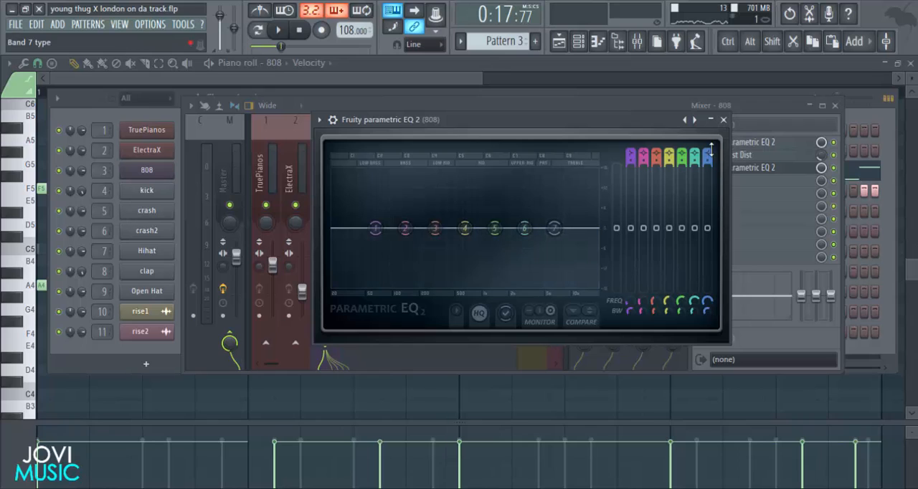
pyautogui.scroll(-6, 710, 152)
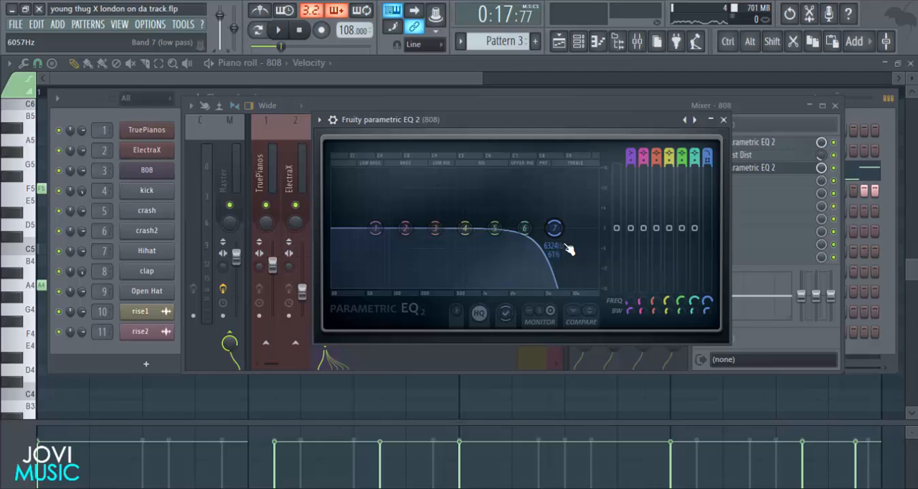
pyautogui.moveTo(563, 239); pyautogui.dragTo(424, 228)
pyautogui.press('space')
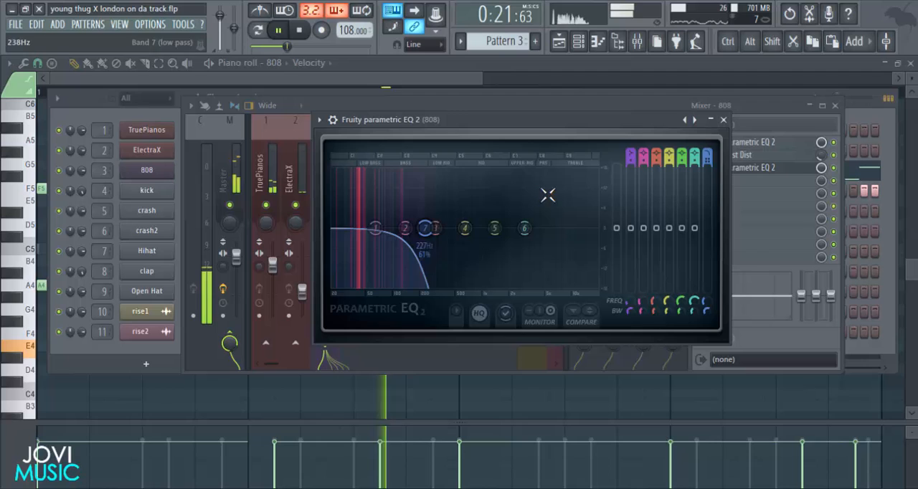
pyautogui.click(723, 120)
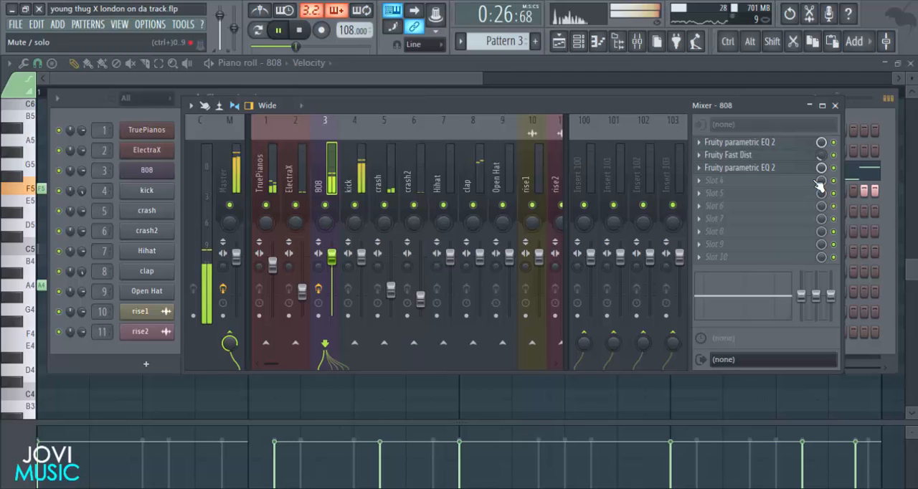
# Sidechain the kick mixer track to the 808 track only.
pyautogui.moveTo(663, 106); pyautogui.dragTo(665, 106)
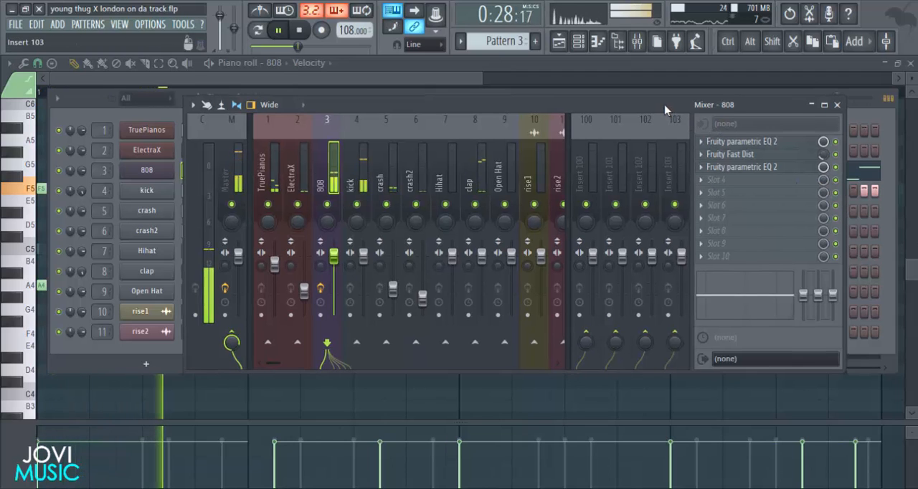
pyautogui.click(361, 197)
pyautogui.rightClick(327, 344)
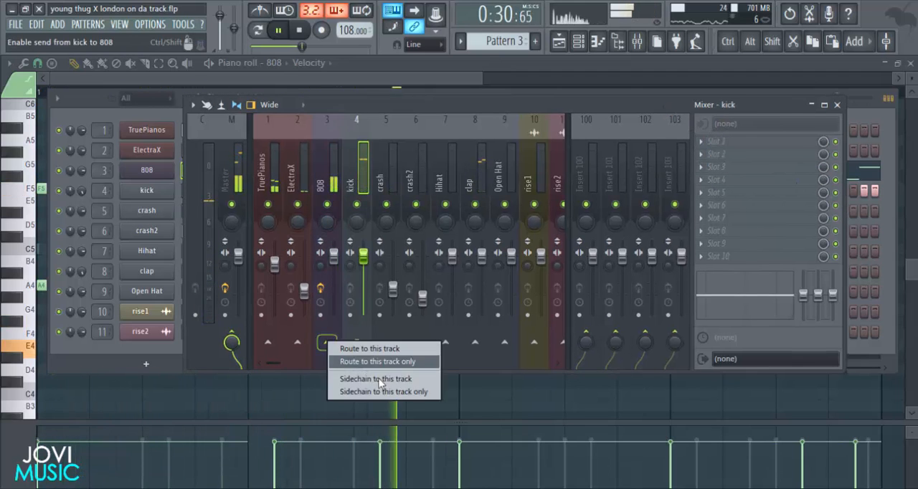
pyautogui.click(383, 392)
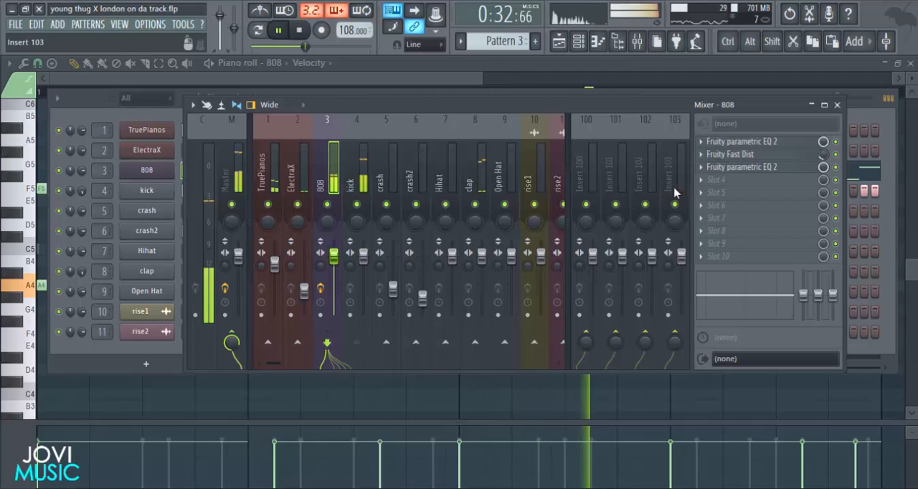
# Add Fruity Limiter in slot 4 of the 808 track, switch it to compressor mode, and set its sidechain source to 1.
pyautogui.click(703, 186)
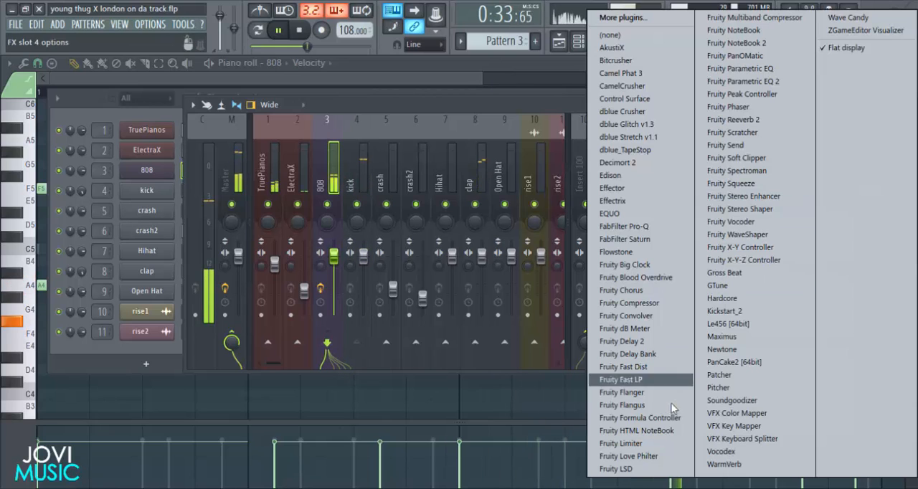
pyautogui.click(640, 444)
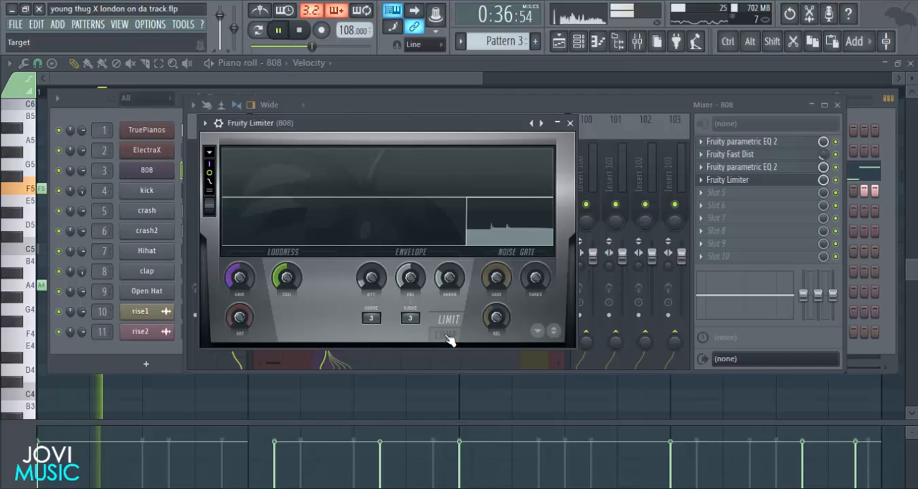
pyautogui.click(450, 340)
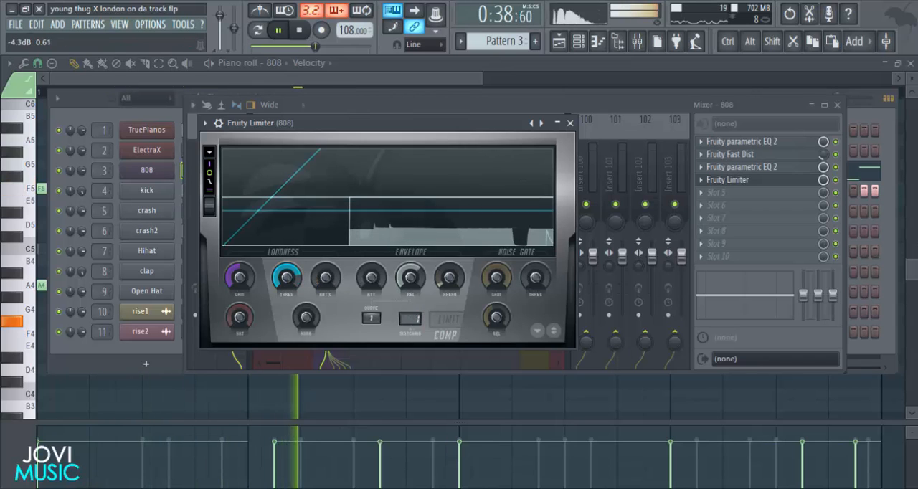
pyautogui.click(571, 123)
pyautogui.click(727, 181)
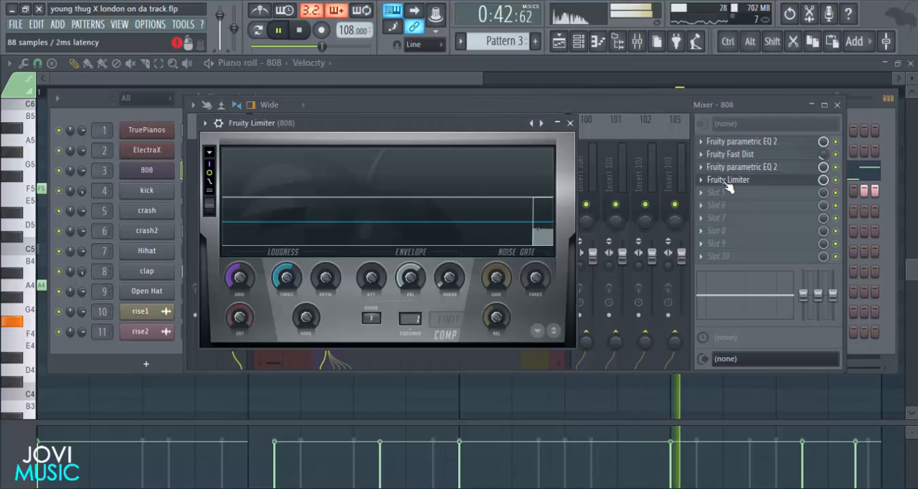
pyautogui.moveTo(452, 119); pyautogui.dragTo(459, 119)
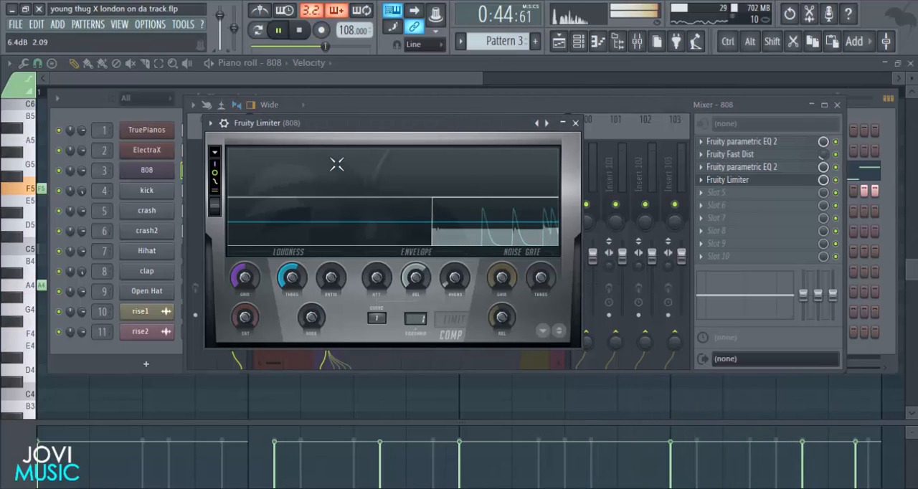
pyautogui.moveTo(347, 133); pyautogui.dragTo(365, 132)
pyautogui.click(591, 123)
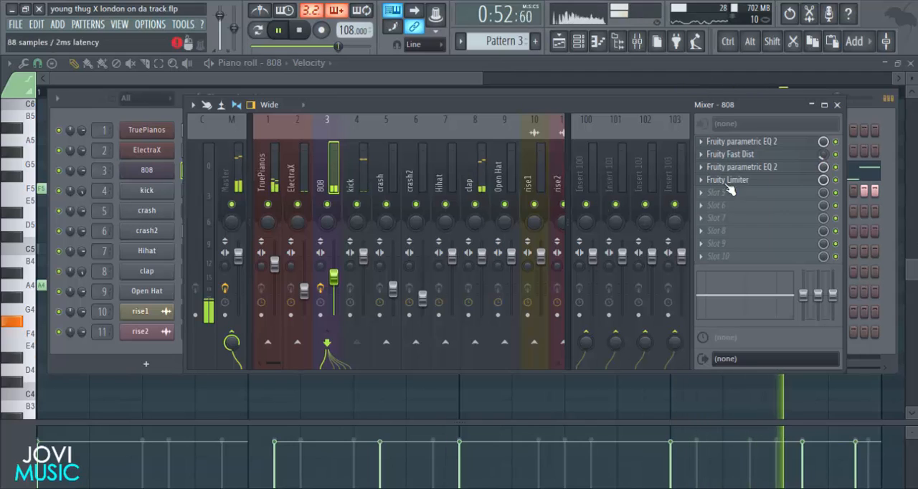
# Slightly lower the kick's mixer level and set the clap to about -10.8 dB.
pyautogui.click(364, 266)
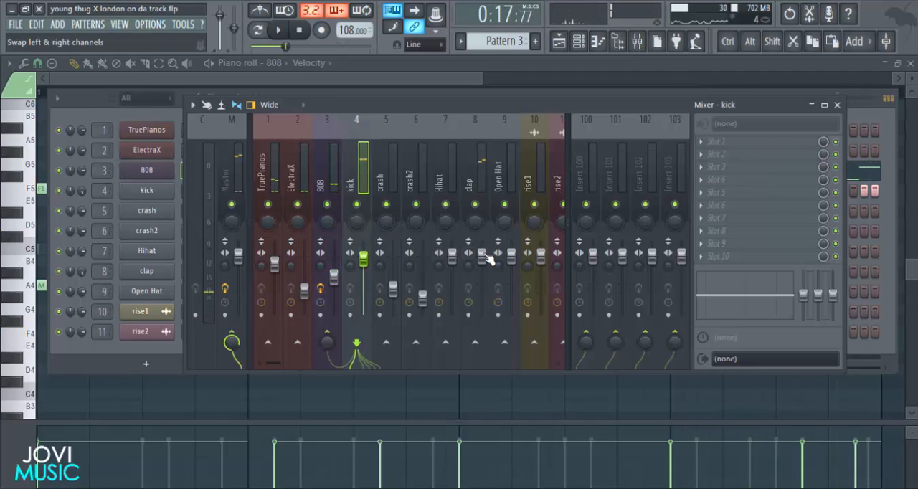
pyautogui.moveTo(482, 266); pyautogui.dragTo(482, 291)
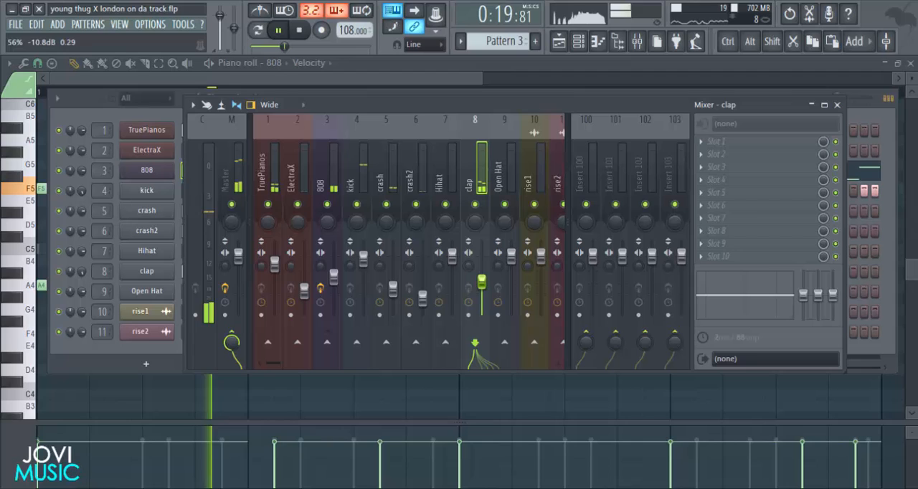
# Lower the compressor threshold in the 808 track's Fruity Limiter and set the ratio to 2.4:1.
pyautogui.click(320, 175)
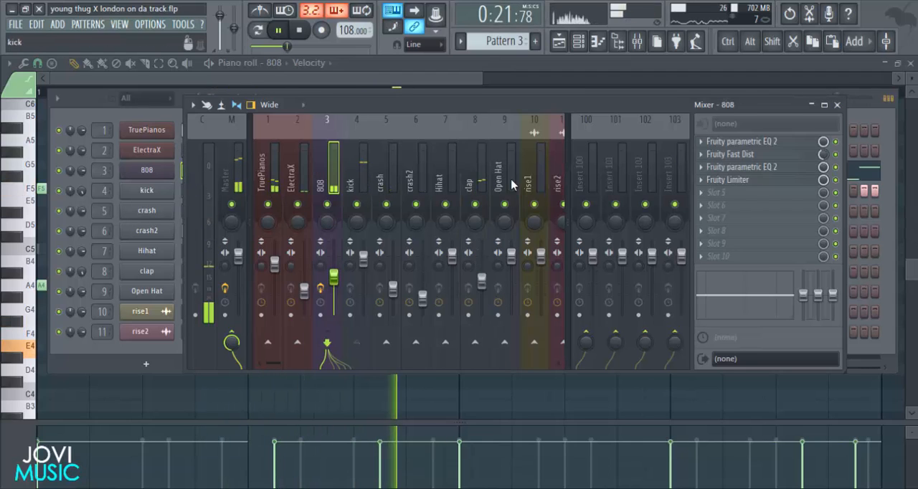
pyautogui.click(750, 183)
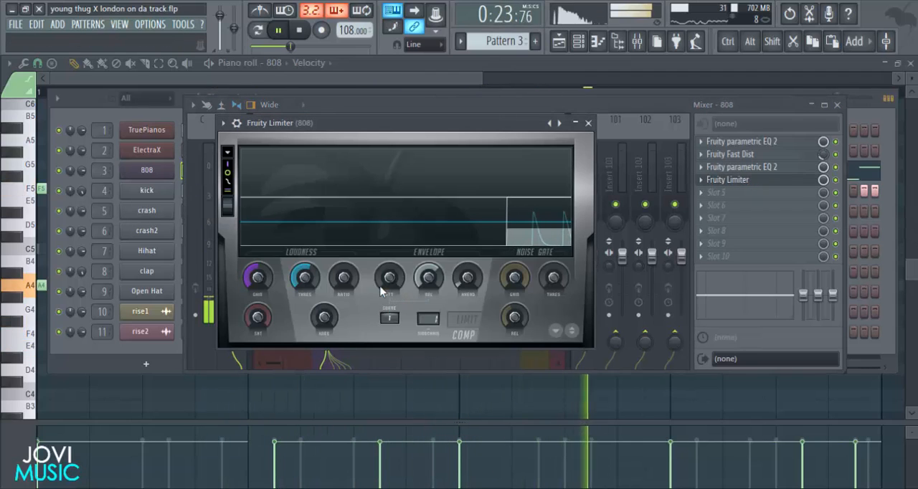
pyautogui.moveTo(344, 278); pyautogui.dragTo(344, 244)
pyautogui.moveTo(306, 280); pyautogui.dragTo(344, 273)
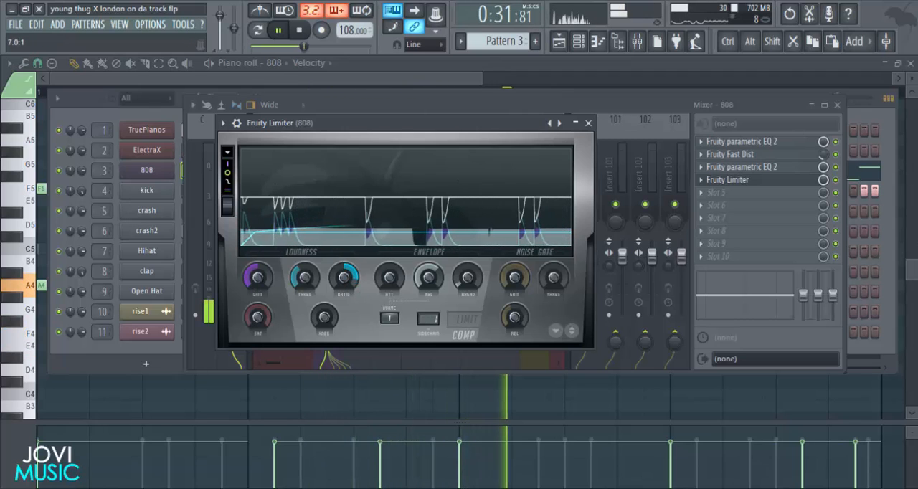
pyautogui.moveTo(343, 280); pyautogui.dragTo(344, 284)
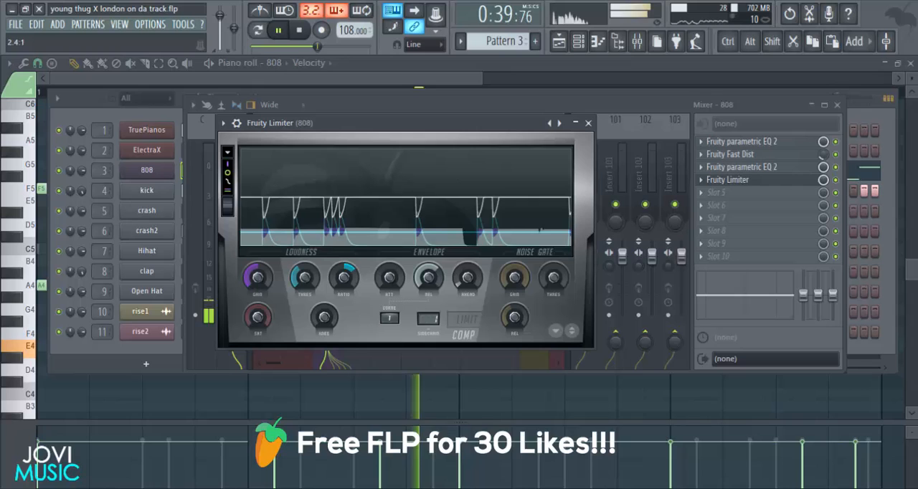
# Set the 808 track's mixer level to about -7.6 dB and return to the channel rack.
pyautogui.click(588, 123)
pyautogui.moveTo(595, 106); pyautogui.dragTo(577, 104)
pyautogui.moveTo(320, 277); pyautogui.dragTo(320, 276)
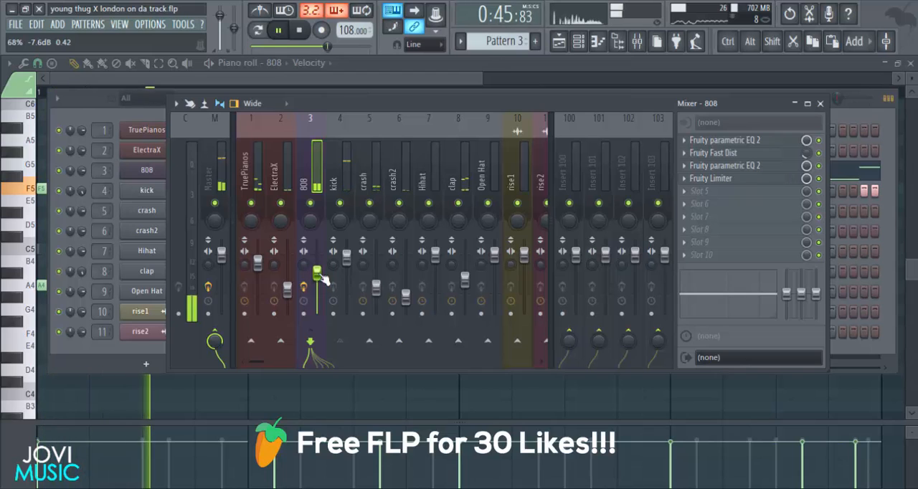
pyautogui.click(821, 104)
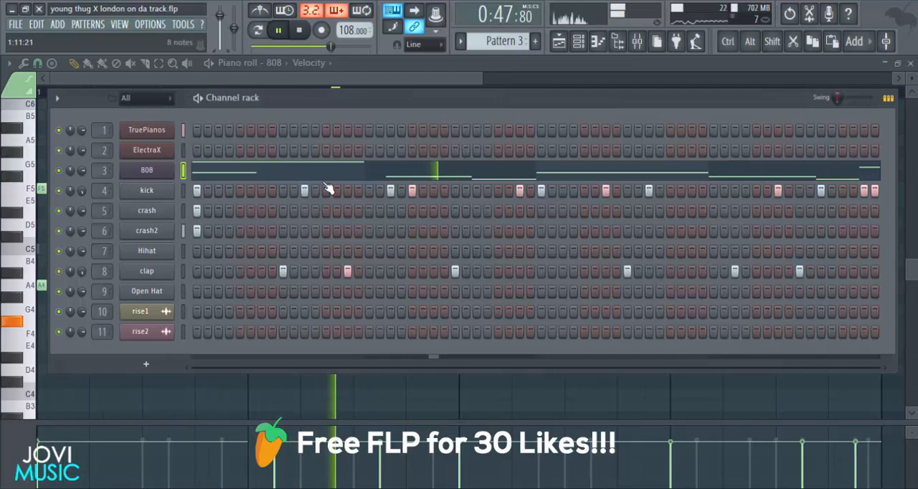
# Open the Hihat channel in the piano roll and set its snap to 1/3 step.
pyautogui.rightClick(159, 258)
pyautogui.click(159, 253)
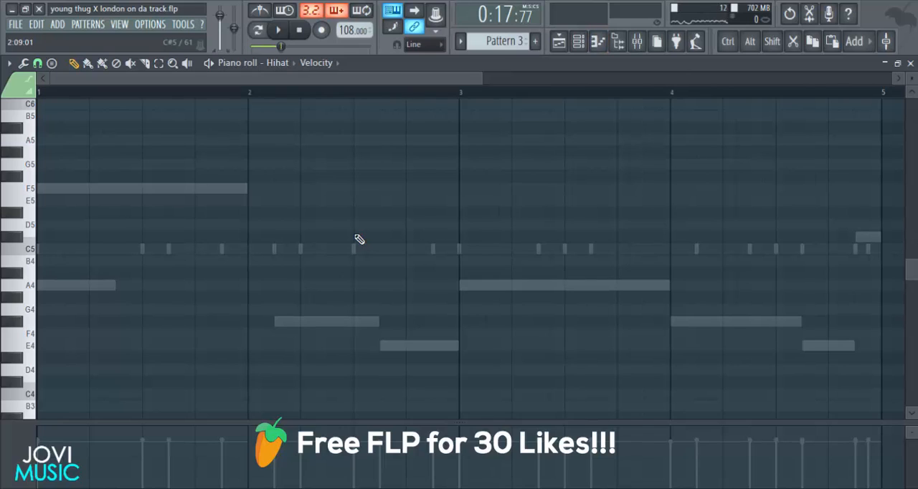
pyautogui.click(43, 64)
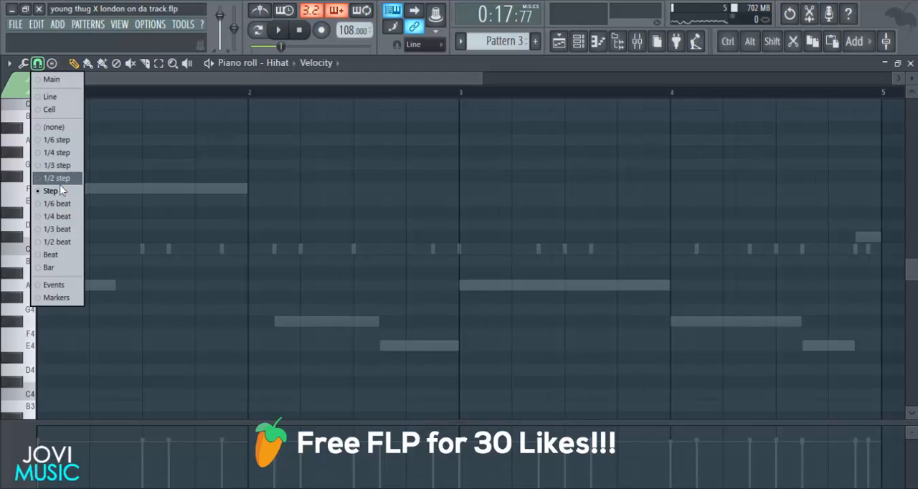
pyautogui.click(53, 165)
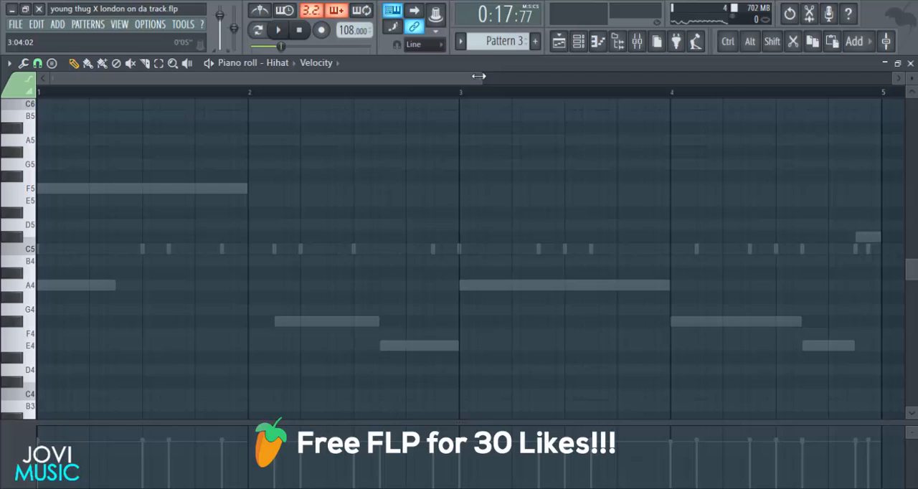
# Place 1/3-step C5 hi-hat notes at the start of bar 1 and on its second beat, then audition them.
pyautogui.moveTo(478, 76); pyautogui.dragTo(276, 77)
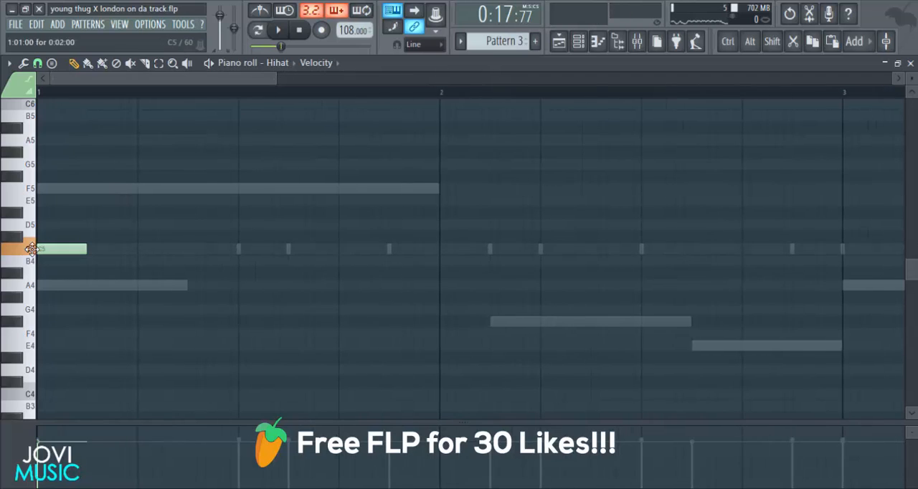
pyautogui.press('space')
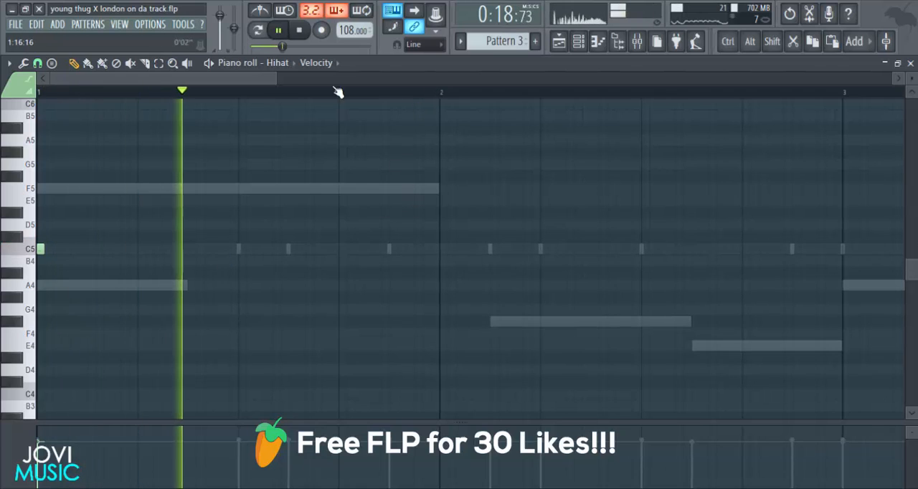
pyautogui.press('space')
pyautogui.moveTo(276, 78); pyautogui.dragTo(229, 78)
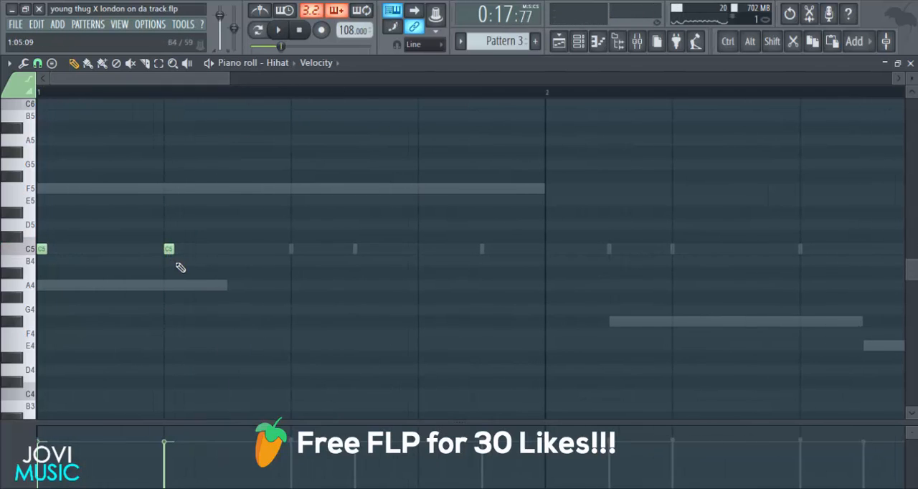
pyautogui.press('space')
pyautogui.press('space')
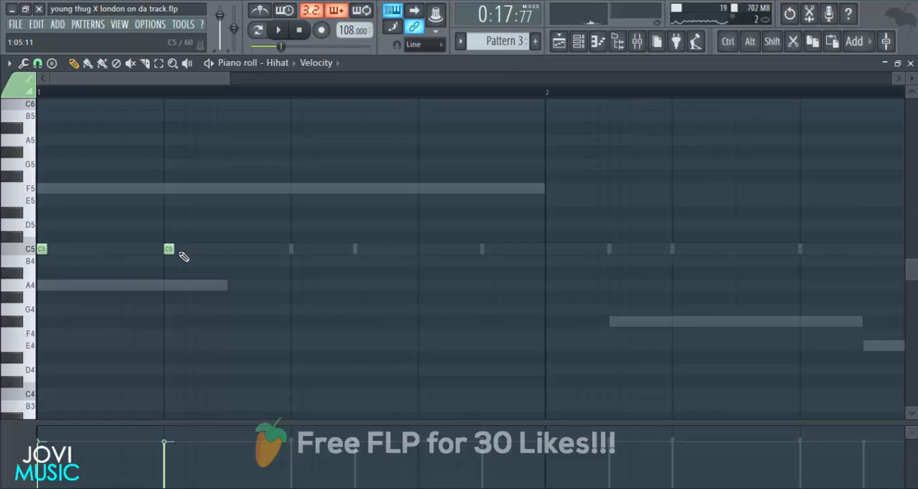
# Extend the hi-hat on beat 2 of bar 1 into a roll of seven consecutive 1/3-step C5 notes and audition it.
pyautogui.click(191, 255)
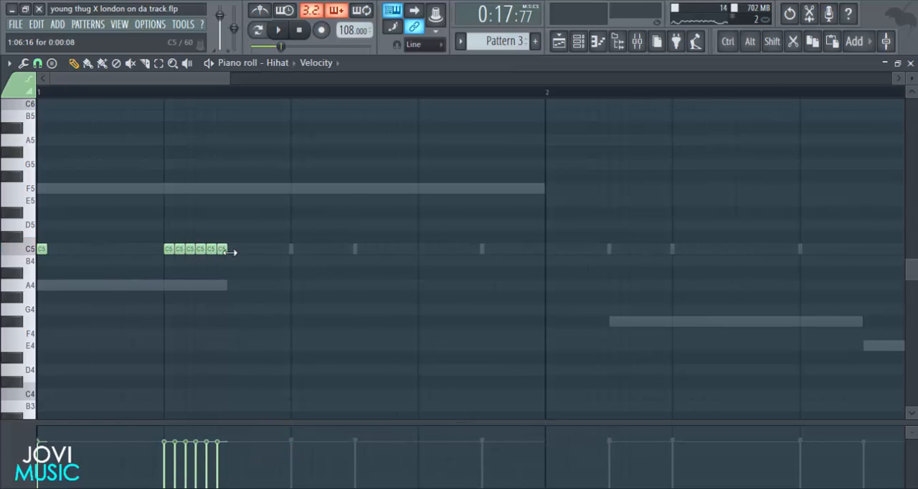
pyautogui.press('space')
pyautogui.press('space')
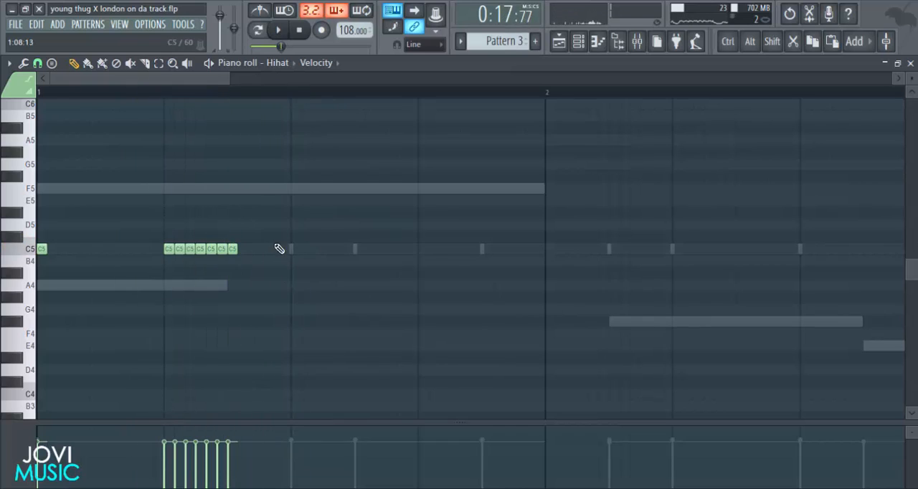
pyautogui.press('space')
# Add single C5 hi-hats in bar 1 one step before beat 3, on beat 3, midway through beat 3, and on beat 4.
pyautogui.click(263, 251)
pyautogui.click(295, 251)
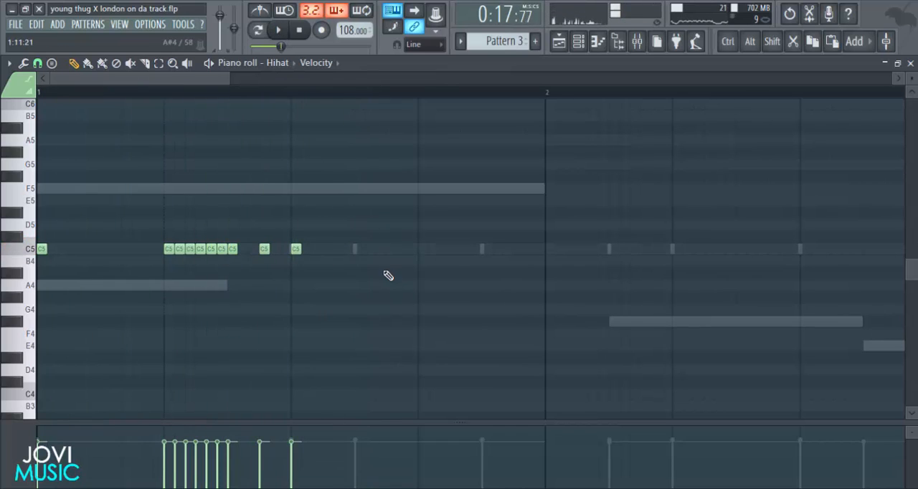
pyautogui.click(356, 249)
pyautogui.press('space')
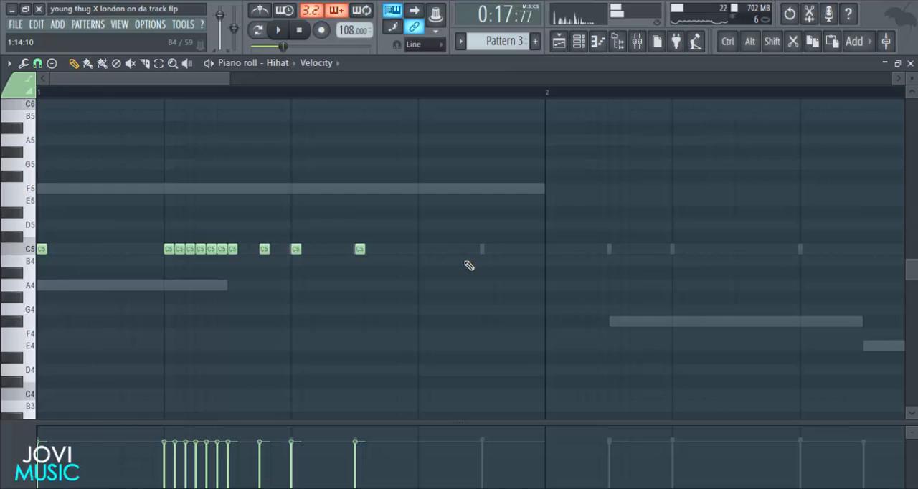
pyautogui.click(421, 250)
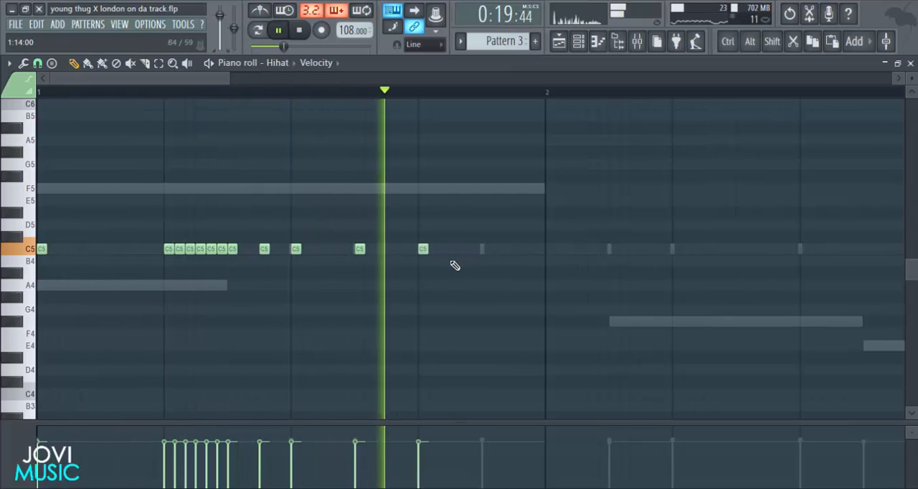
# Fill beat 4 of bar 1 with C5 hi-hats spaced 2/3 step apart, ending on the first beat of bar 2.
pyautogui.press('space')
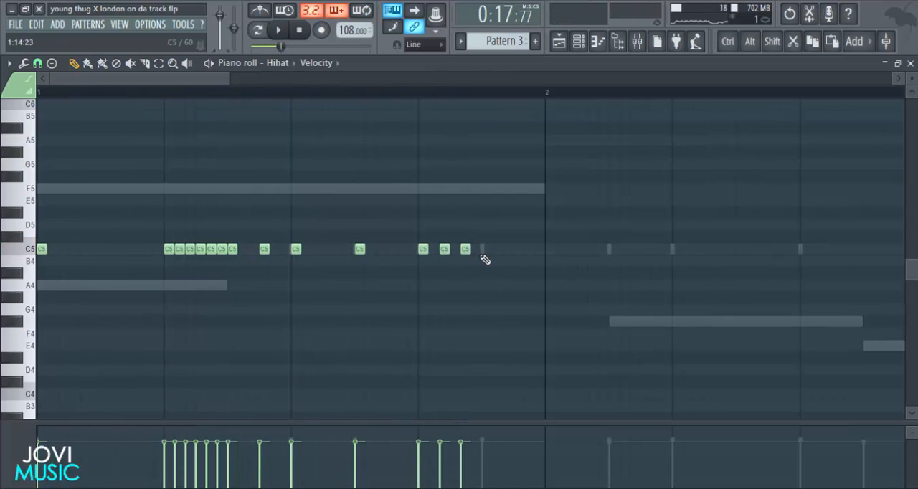
pyautogui.press('space')
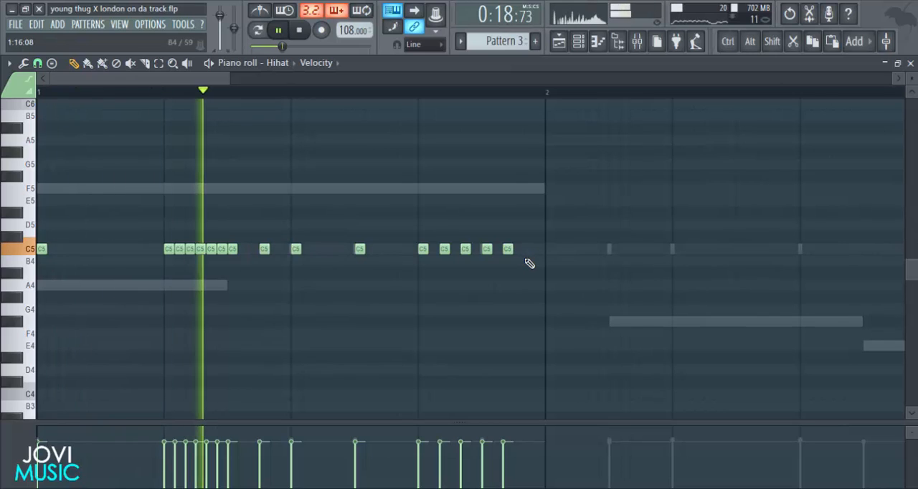
pyautogui.click(526, 254)
pyautogui.click(548, 254)
pyautogui.press('space')
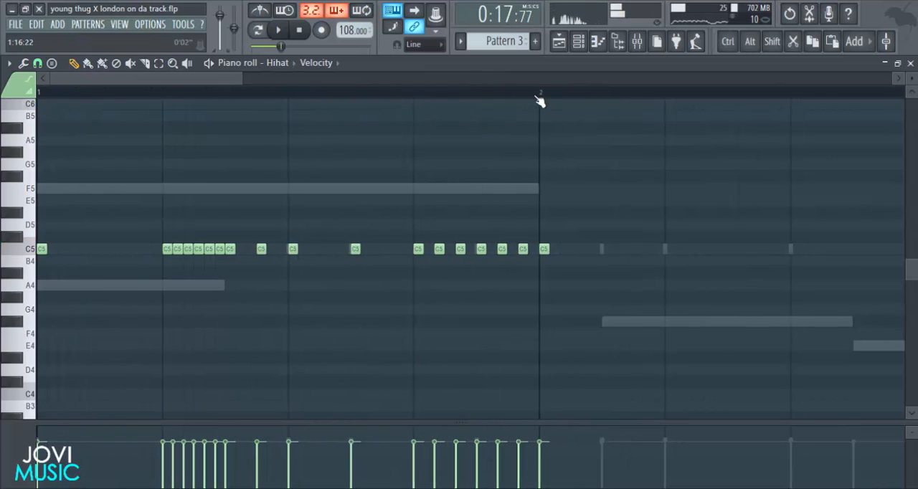
# Add C5 hi-hats in bar 2 where the third 808 note starts and on beat 2.
pyautogui.keyDown('ctrl'); pyautogui.scroll(-2, 539, 101); pyautogui.keyUp('ctrl')
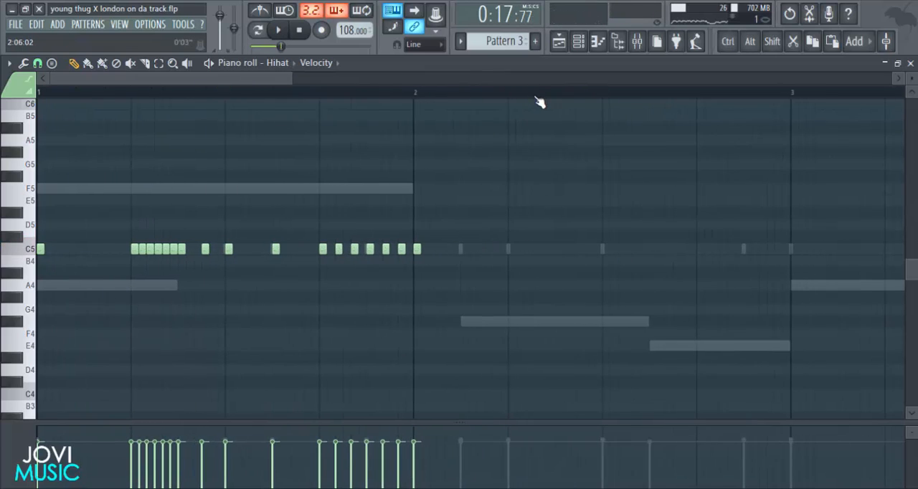
pyautogui.click(463, 251)
pyautogui.click(511, 251)
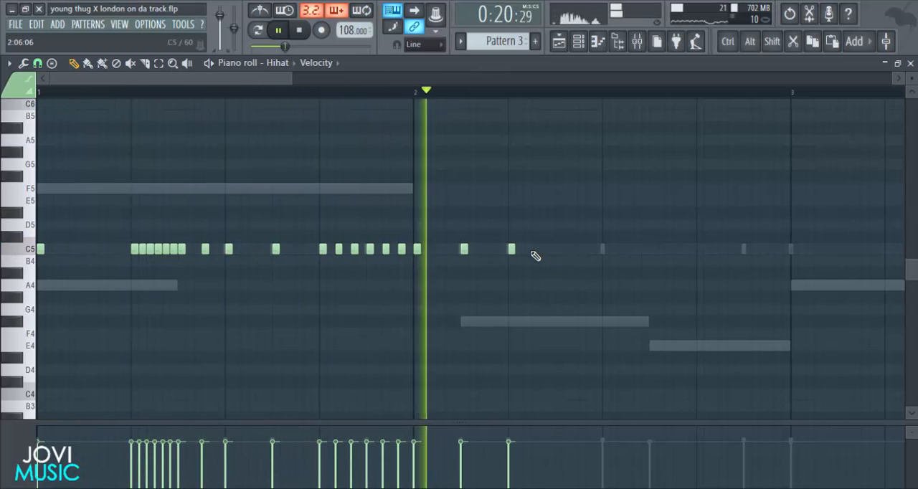
# Add triplet-spaced C5 hi-hats from beat 2 to beat 3 of bar 2, plus one midway through beat 3.
pyautogui.click(535, 253)
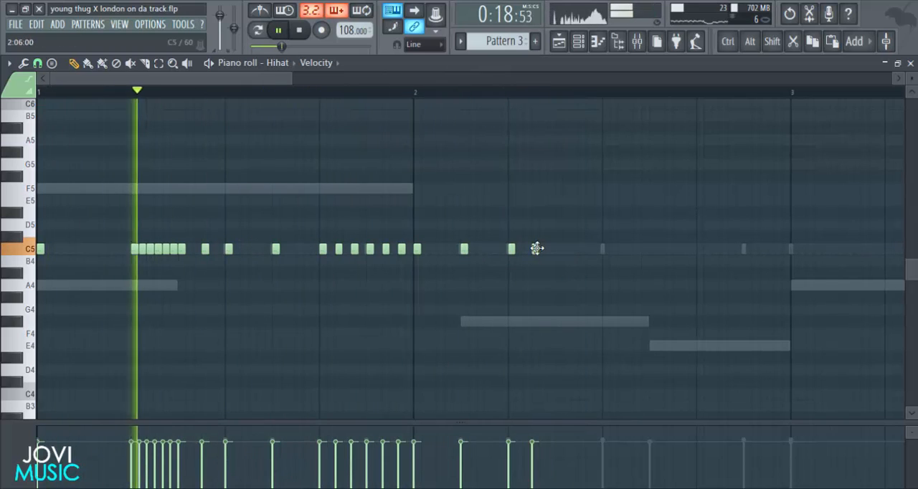
pyautogui.rightClick(536, 250)
pyautogui.click(543, 251)
pyautogui.click(574, 251)
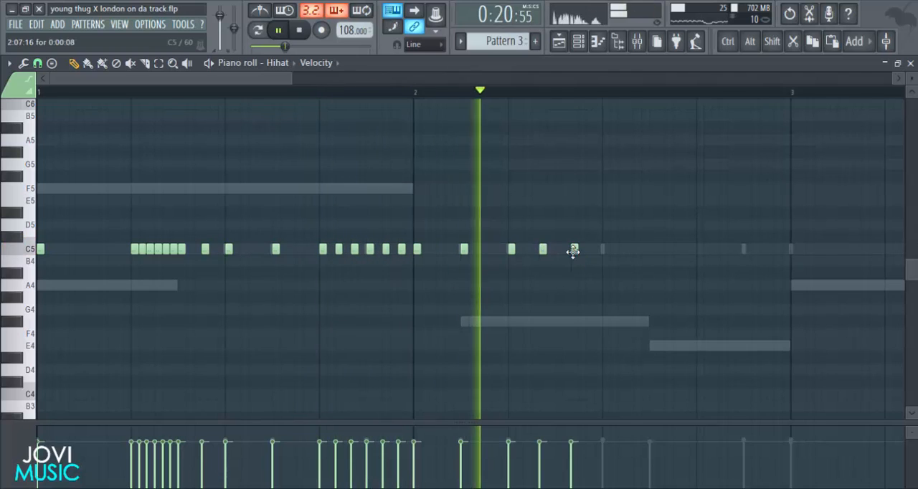
pyautogui.click(605, 251)
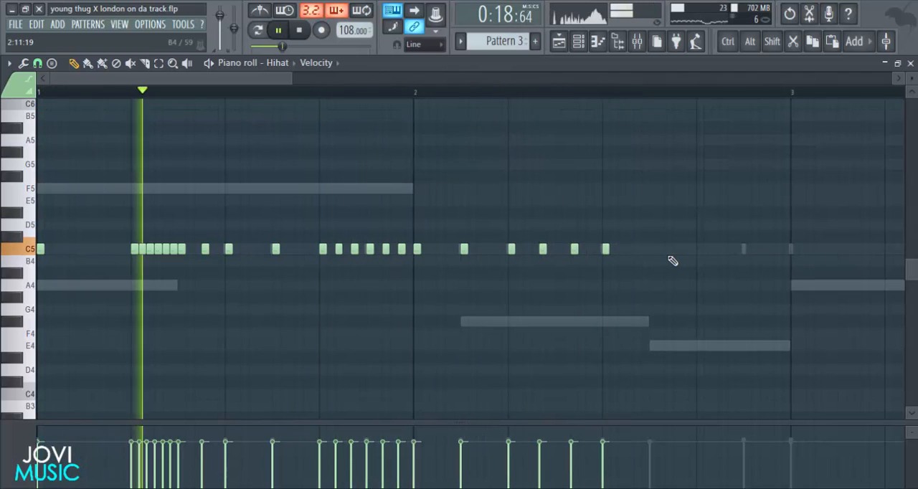
pyautogui.click(652, 249)
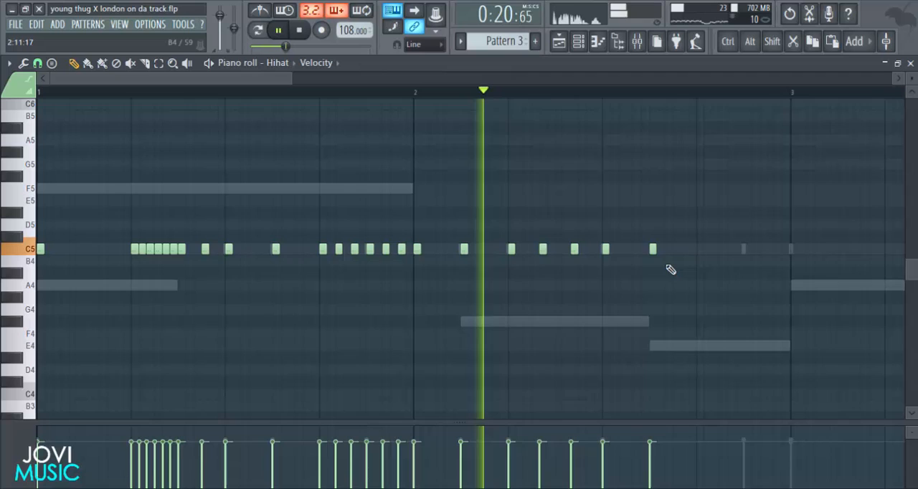
# Build a roll of seven consecutive 1/3-step C5 hi-hats on beat 4 of bar 2 and add one at the start of bar 3.
pyautogui.press('space')
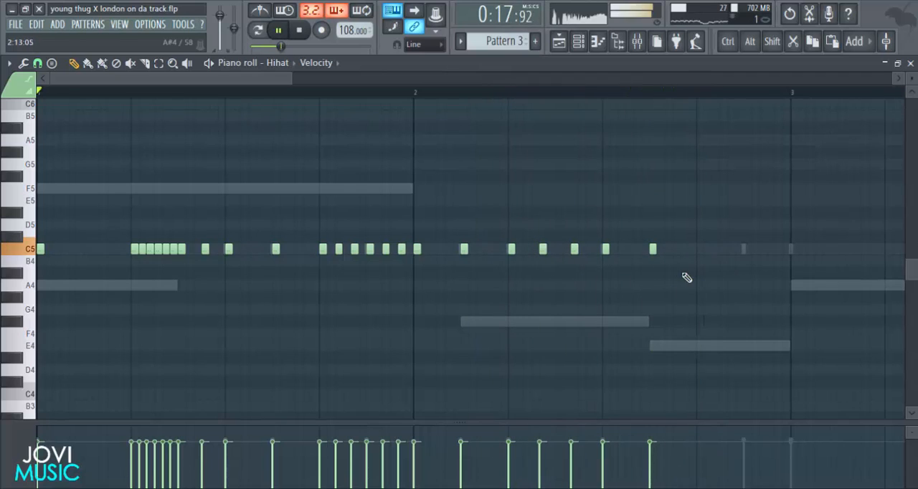
pyautogui.click(701, 249)
pyautogui.click(716, 250)
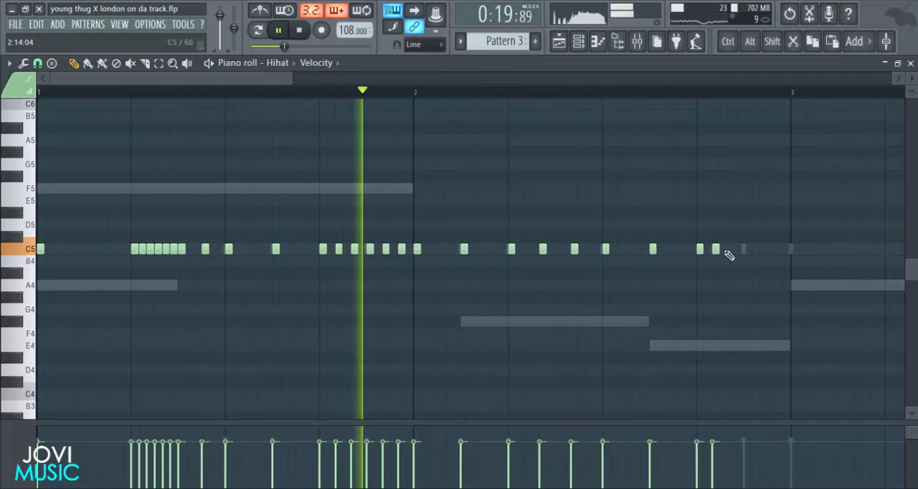
pyautogui.rightClick(716, 251)
pyautogui.press('space')
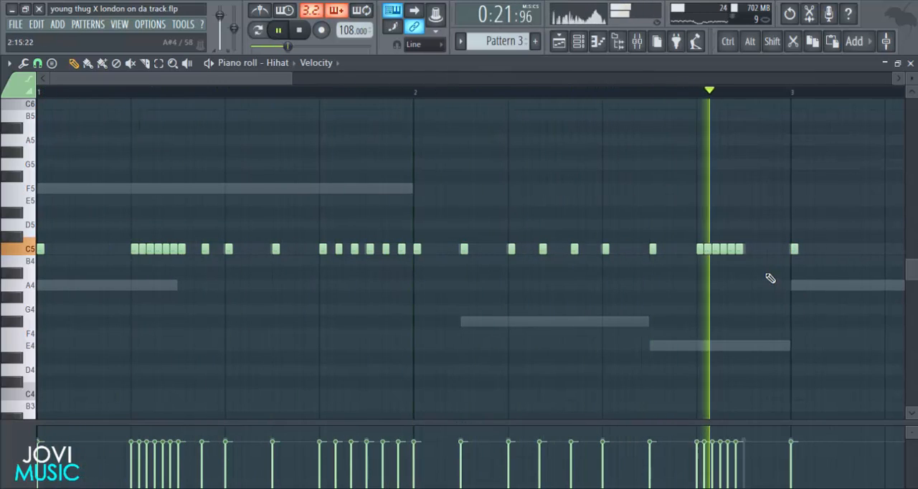
pyautogui.click(744, 249)
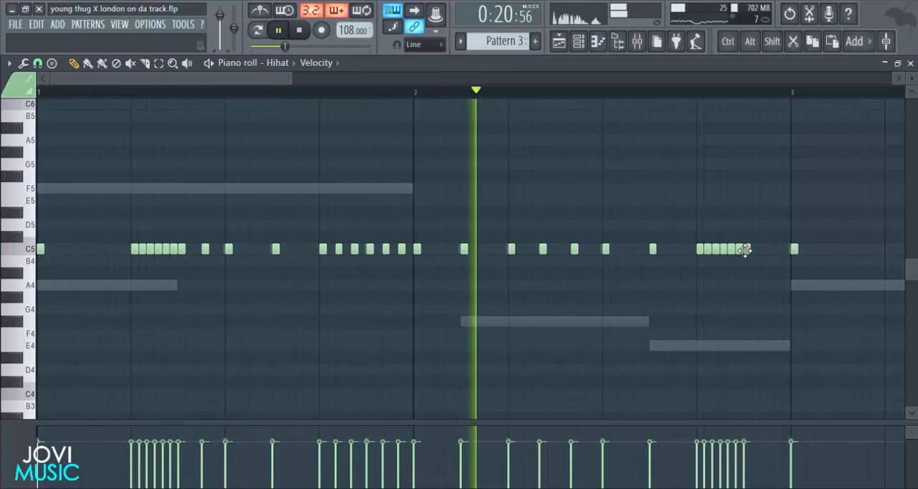
# Add bar 3 C5 hi-hats: one midway through beat 1, a four-note 1/3-step roll on beat 2, and single hits through beat 3.
pyautogui.moveTo(295, 80); pyautogui.dragTo(379, 99)
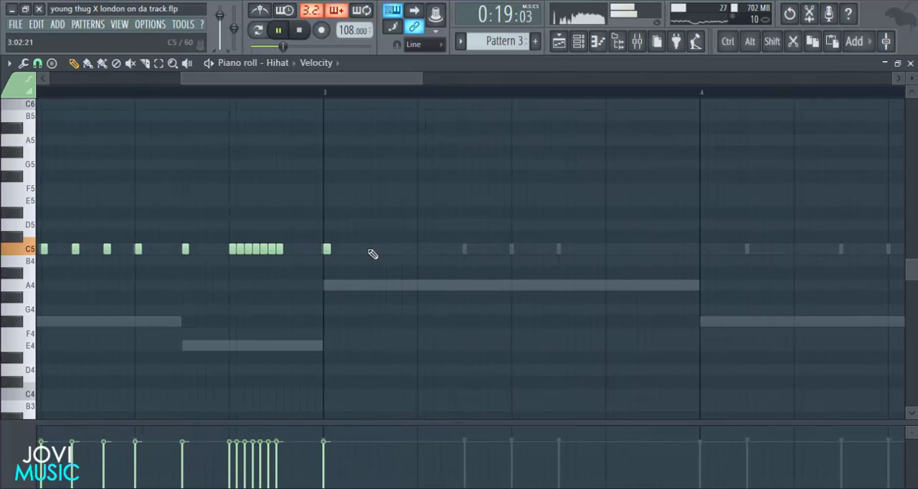
pyautogui.moveTo(423, 253); pyautogui.dragTo(449, 250)
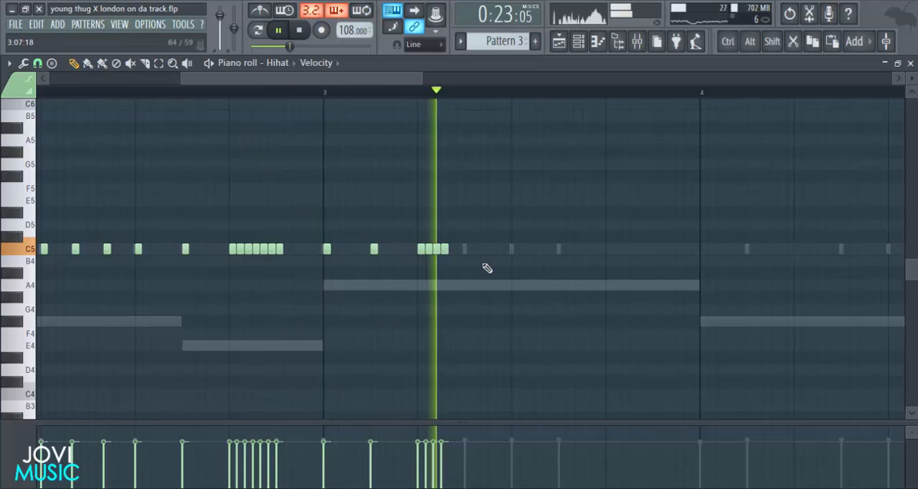
pyautogui.click(467, 251)
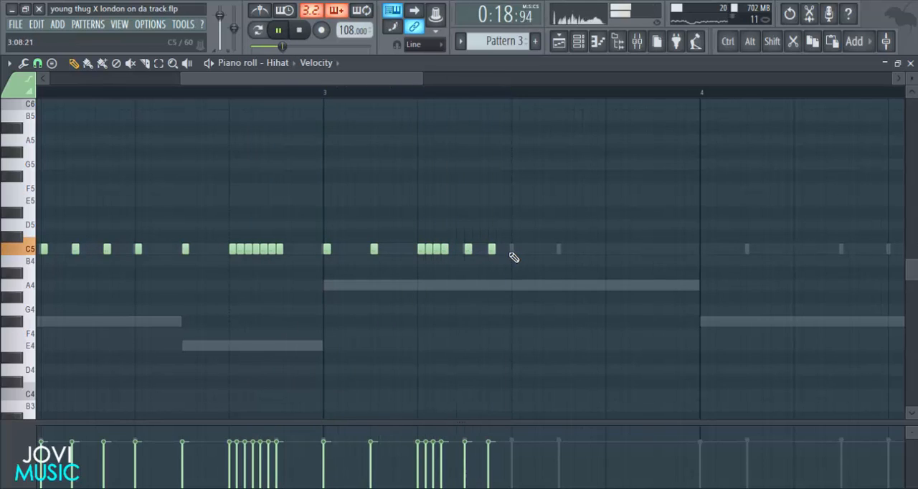
pyautogui.click(513, 254)
pyautogui.click(563, 255)
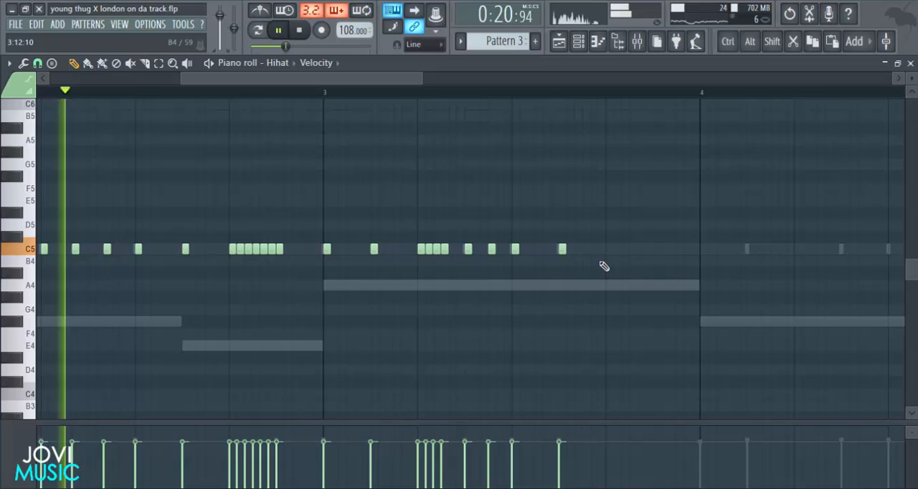
# Fill beat 4 of bar 3 with C5 hi-hats spaced 2/3 step apart, leading into bar 4, and audition them.
pyautogui.click(607, 257)
pyautogui.click(625, 256)
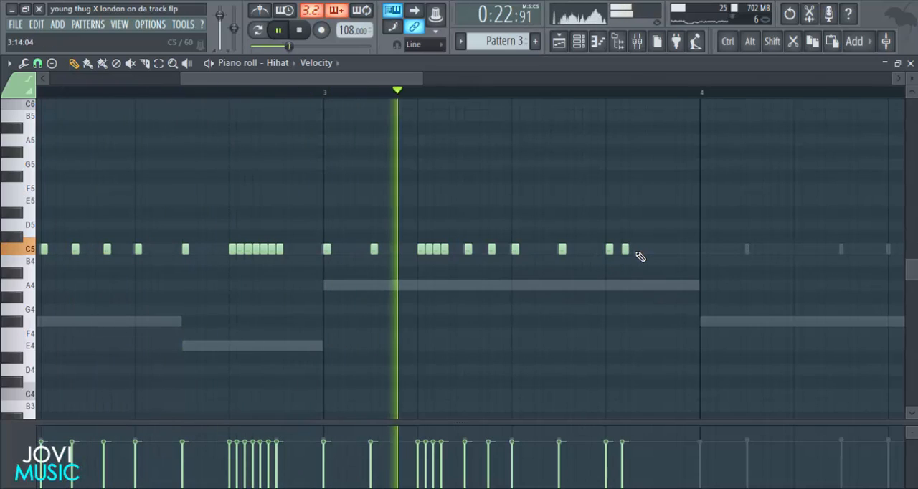
pyautogui.click(641, 255)
pyautogui.click(656, 255)
pyautogui.press('space')
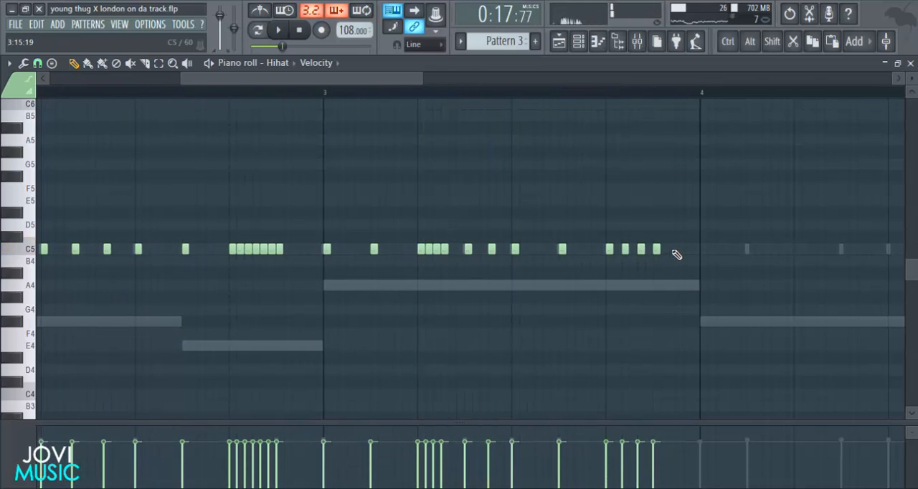
pyautogui.click(673, 254)
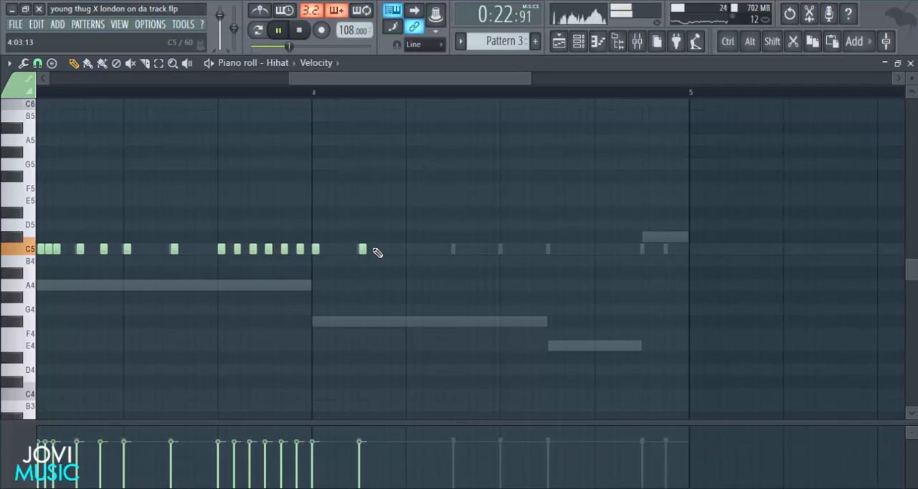
# Try adding two C5 hi-hats 2/3 step apart following the one midway through beat 1 of bar 4, and audition them.
pyautogui.click(378, 250)
pyautogui.click(394, 251)
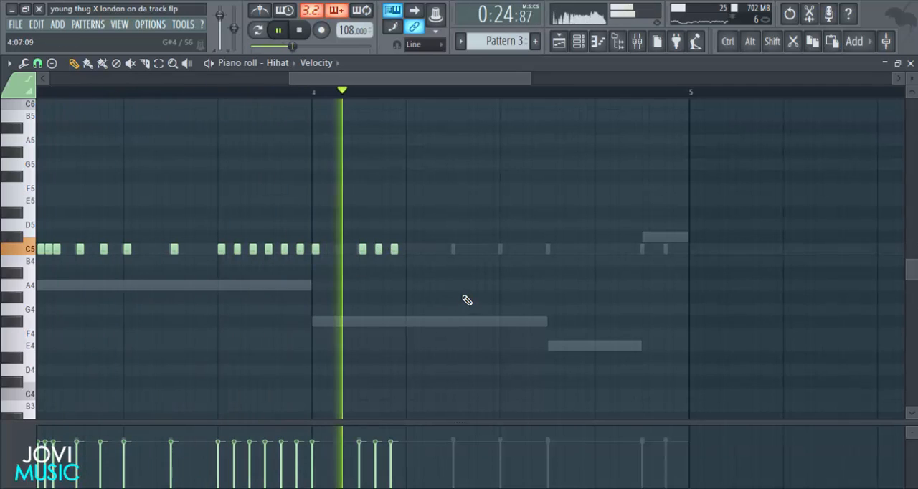
pyautogui.press('space')
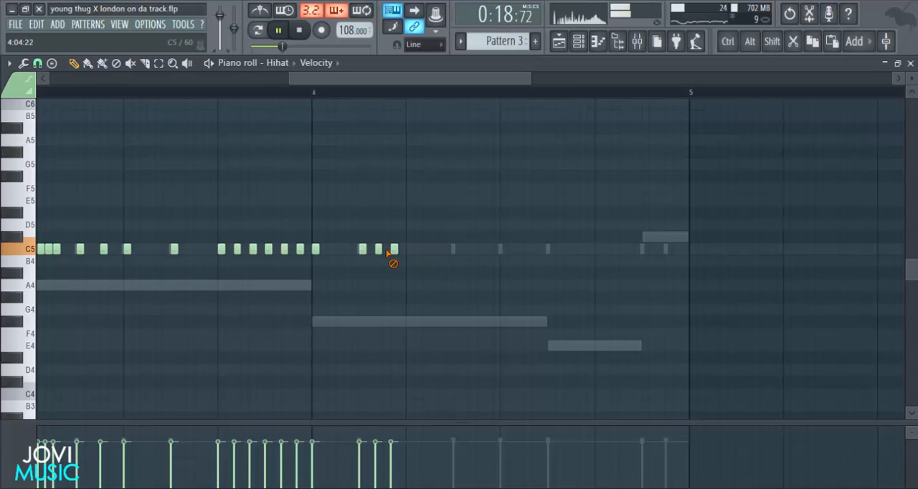
# Replace the three-hit hi-hat group in beat 1 of bar 4 with three C5 hits starting 2/3 step earlier.
pyautogui.rightClick(394, 249)
pyautogui.rightClick(378, 248)
pyautogui.rightClick(362, 249)
pyautogui.click(362, 250)
pyautogui.click(377, 250)
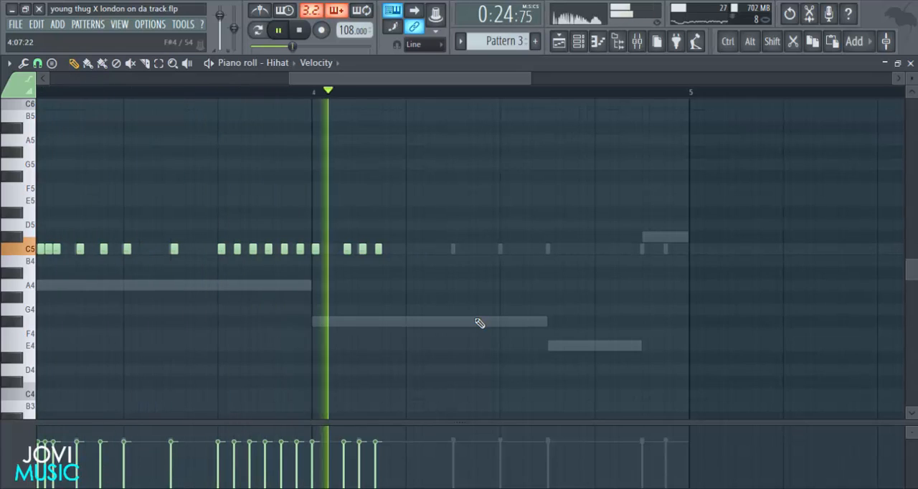
# Add a six-note C5 hi-hat roll in 1/3-step spacing from beat 2 of bar 4 and audition it.
pyautogui.press('space')
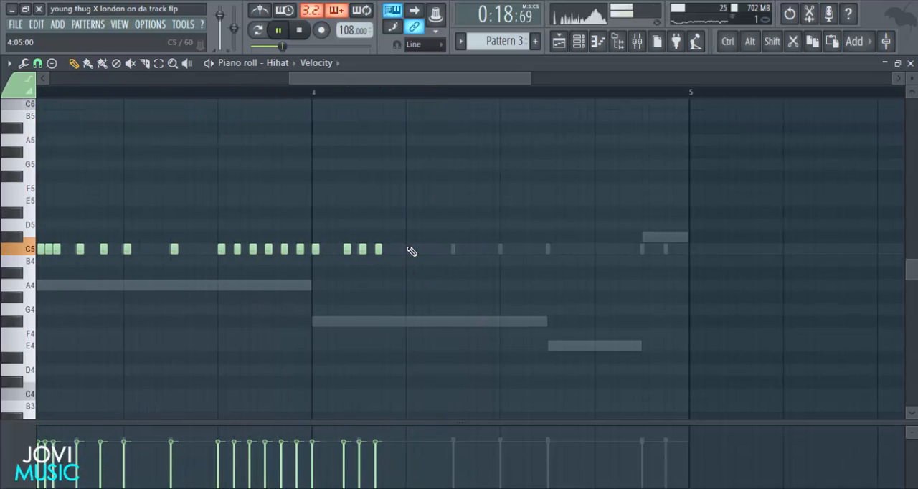
pyautogui.click(410, 249)
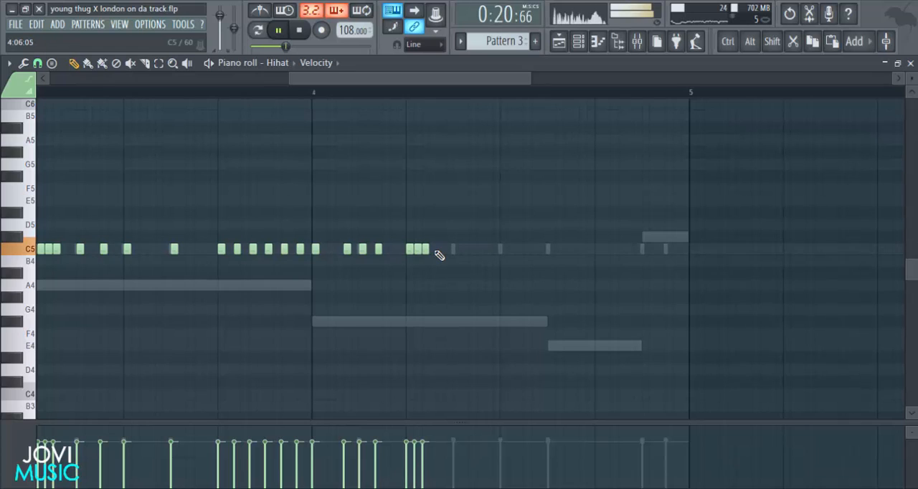
pyautogui.click(434, 249)
pyautogui.click(455, 250)
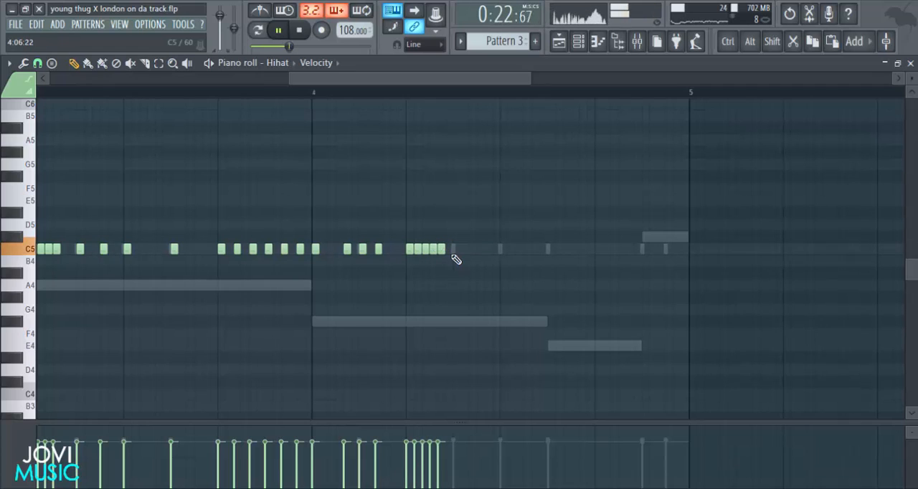
pyautogui.moveTo(456, 251); pyautogui.dragTo(449, 251)
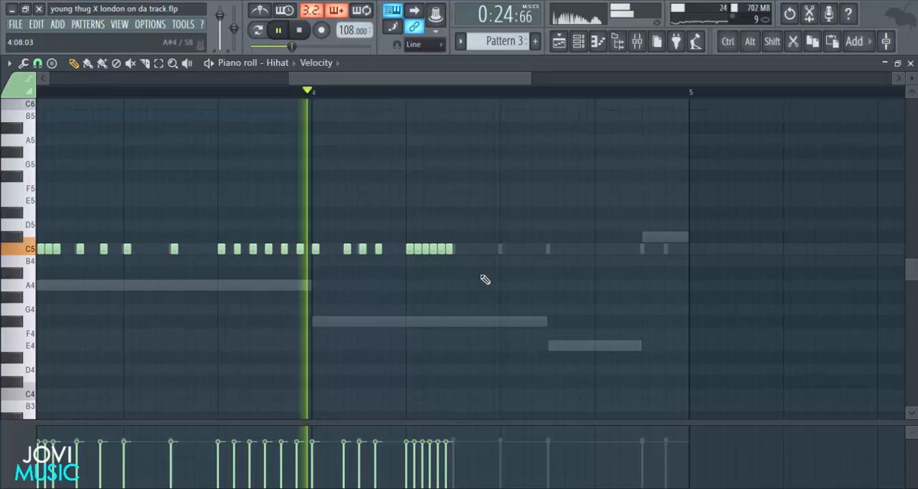
pyautogui.press('space')
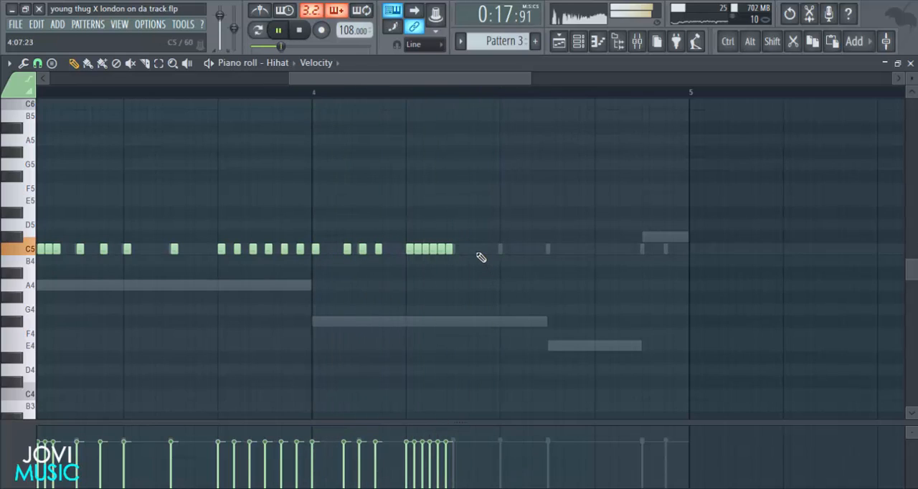
# Add single C5 hi-hats in bar 4: one 2 2/3 steps into beat 2, one on beat 3, and one midway through beat 3.
pyautogui.click(479, 251)
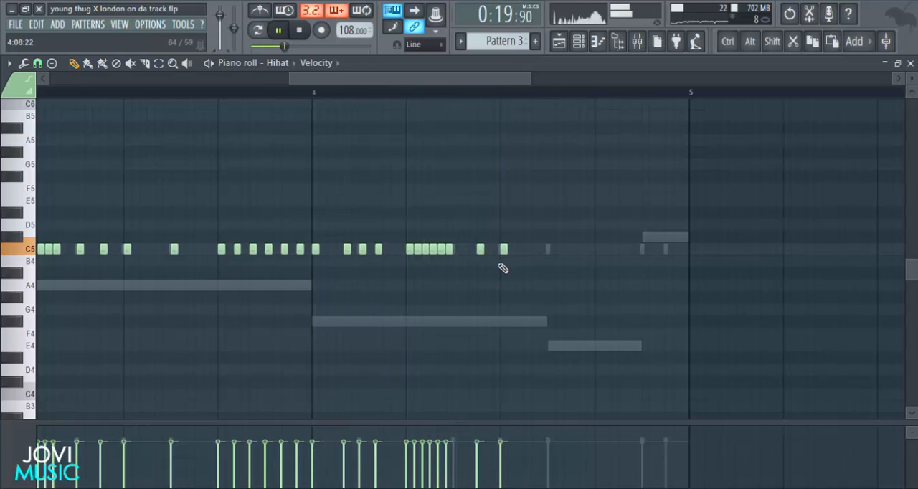
pyautogui.moveTo(477, 250); pyautogui.dragTo(471, 250)
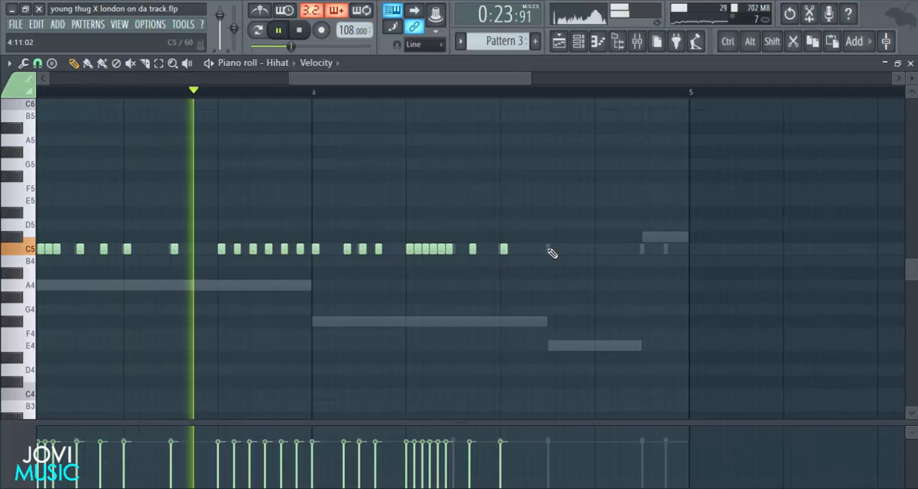
pyautogui.click(551, 250)
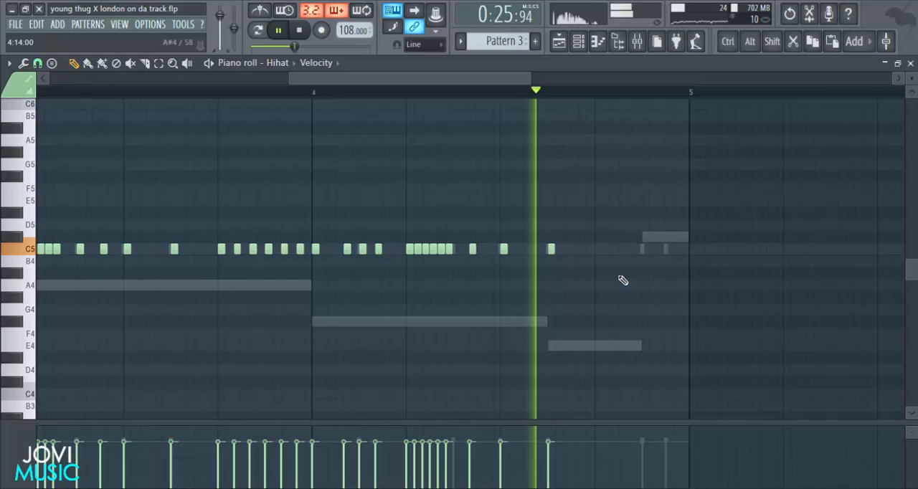
# Fill beat 4 of bar 4 with six C5 hi-hats spaced 2/3 step apart and audition them.
pyautogui.click(598, 251)
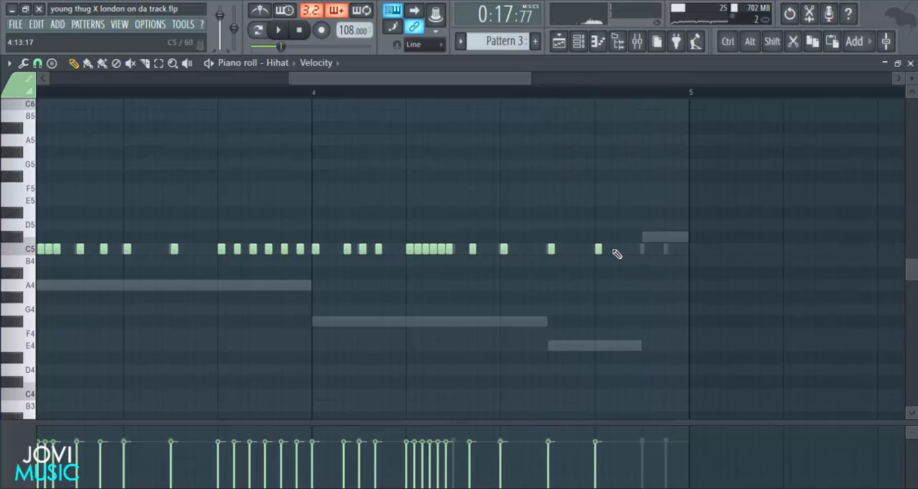
pyautogui.click(614, 251)
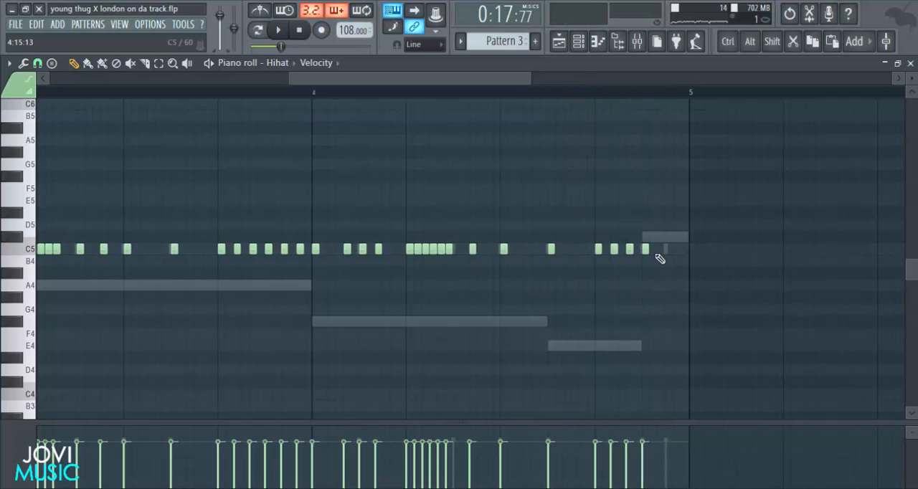
pyautogui.press('space')
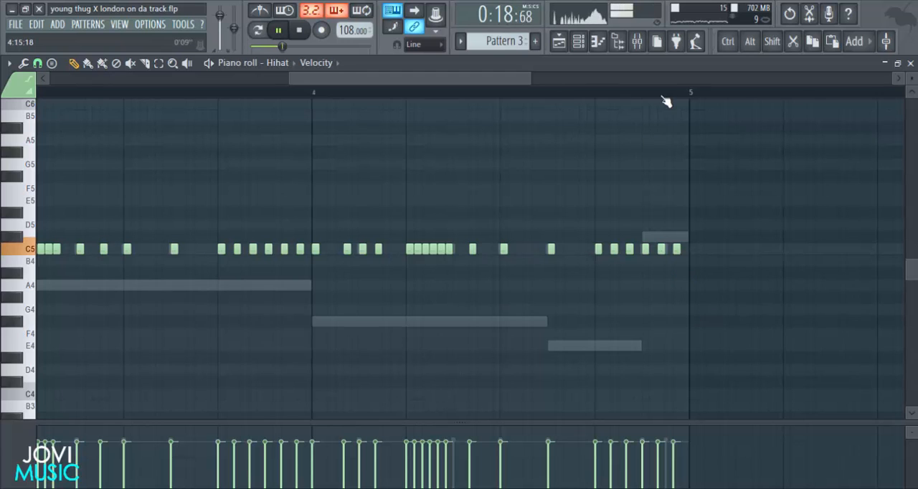
# Enlarge the velocity lane and lower alternate hi-hat velocities in bar 1's beat 2 roll and beat 4 hits, plus the hit on beat 3.
pyautogui.scroll(-5, 665, 96)
pyautogui.moveTo(694, 79); pyautogui.dragTo(512, 79)
pyautogui.moveTo(478, 423); pyautogui.dragTo(517, 171)
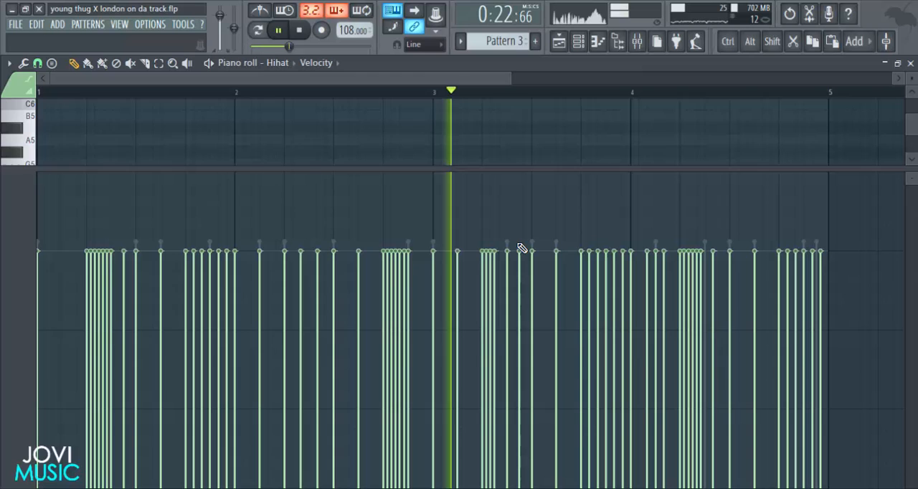
pyautogui.press('space')
pyautogui.scroll(-5, 509, 80)
pyautogui.scroll(5, 510, 81)
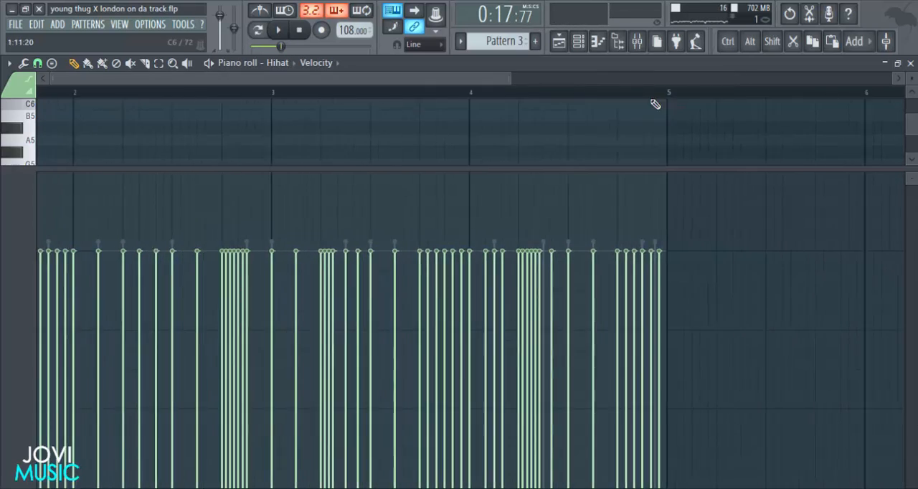
pyautogui.moveTo(512, 75); pyautogui.dragTo(165, 111)
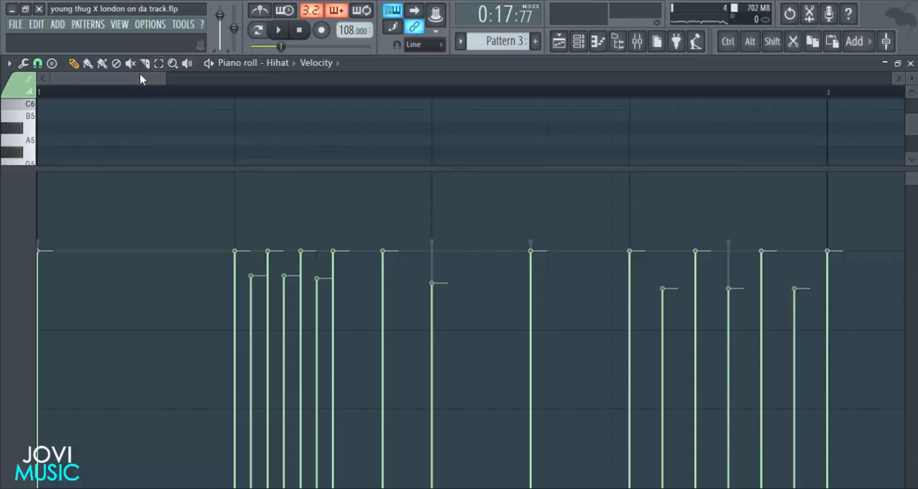
# Lower the bar 2 hi-hat velocities on beat 2, on the second hit after it, and midway through beat 3.
pyautogui.press('space')
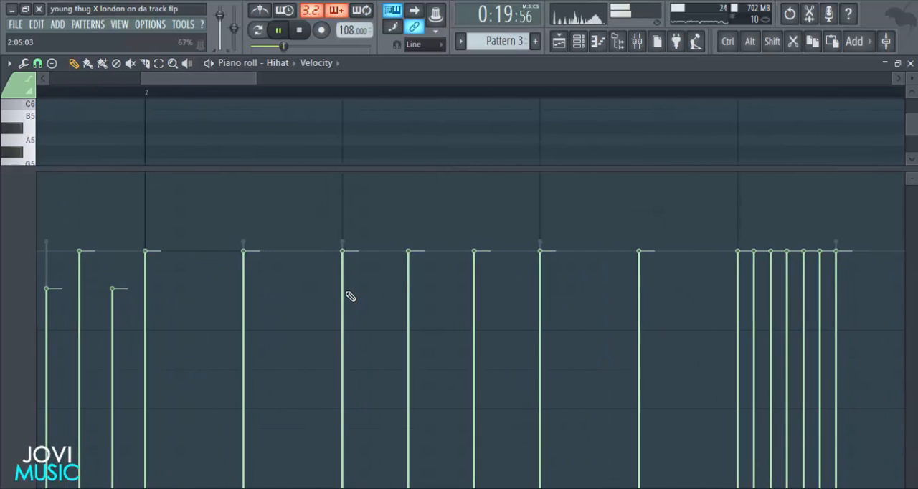
pyautogui.click(350, 296)
pyautogui.click(470, 290)
pyautogui.click(639, 289)
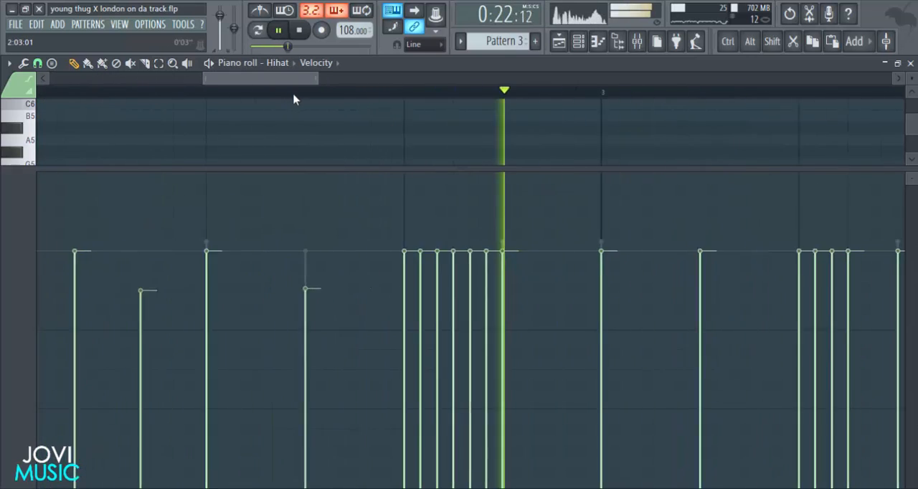
# Vary and lower the hi-hat velocities across the rolls and repeated hits of bars 3 and 4 during playback.
pyautogui.press('space')
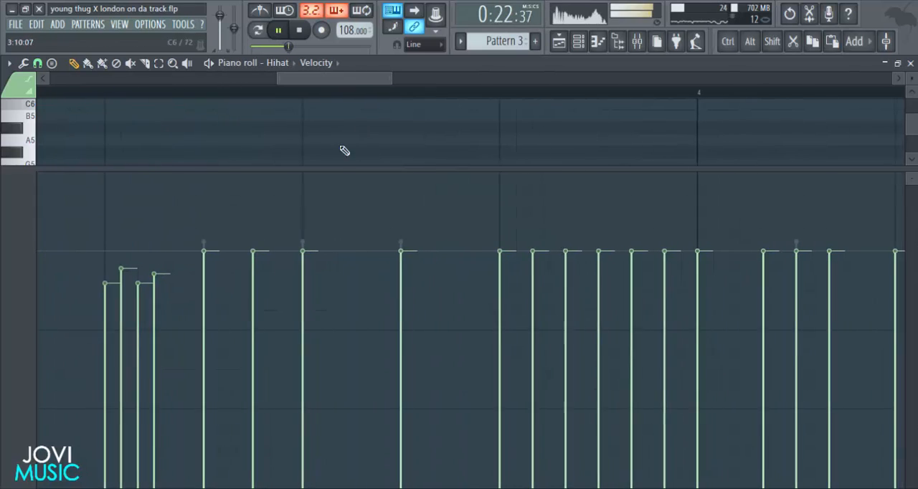
pyautogui.moveTo(541, 290); pyautogui.dragTo(694, 282)
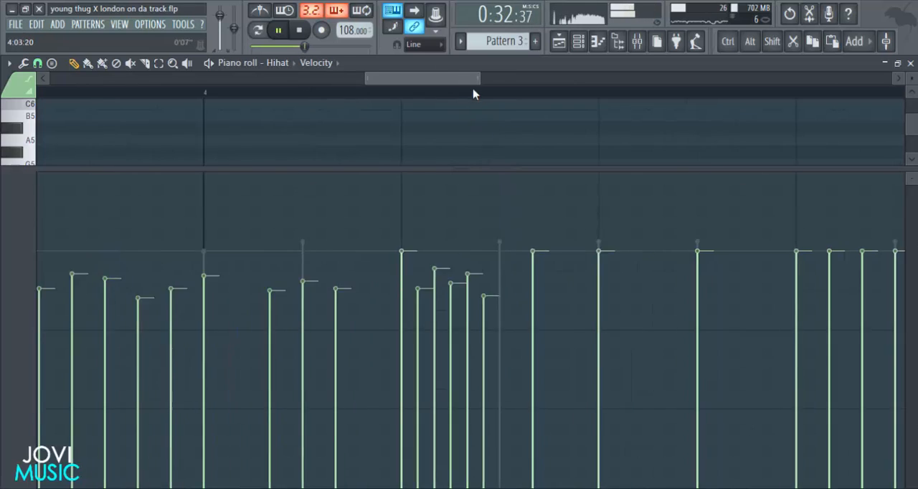
pyautogui.moveTo(347, 285)
pyautogui.mouseDown()
pyautogui.moveTo(569, 287)
pyautogui.moveTo(623, 269)
pyautogui.mouseUp()
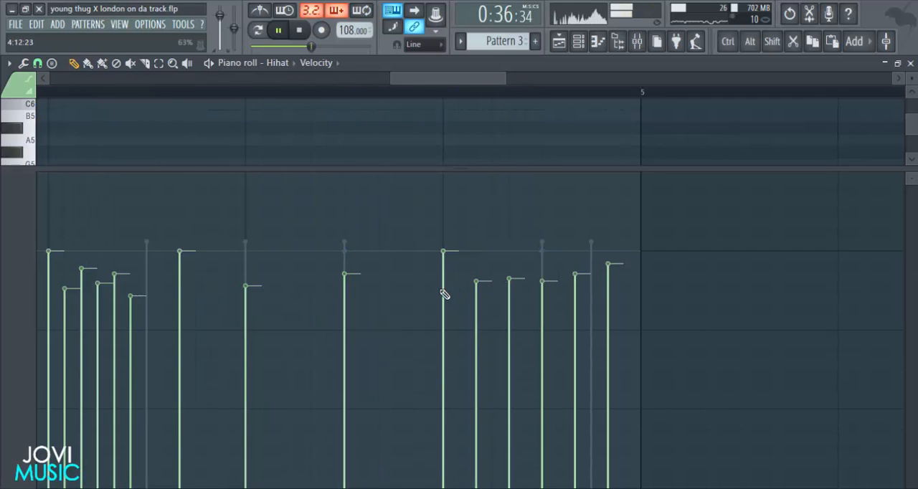
# Show note pan for the hi-hats, then pan bar 1's beat 2 roll toward the right and its beat 4 hits progressively left.
pyautogui.scroll(-5, 449, 96)
pyautogui.moveTo(464, 82); pyautogui.dragTo(115, 83)
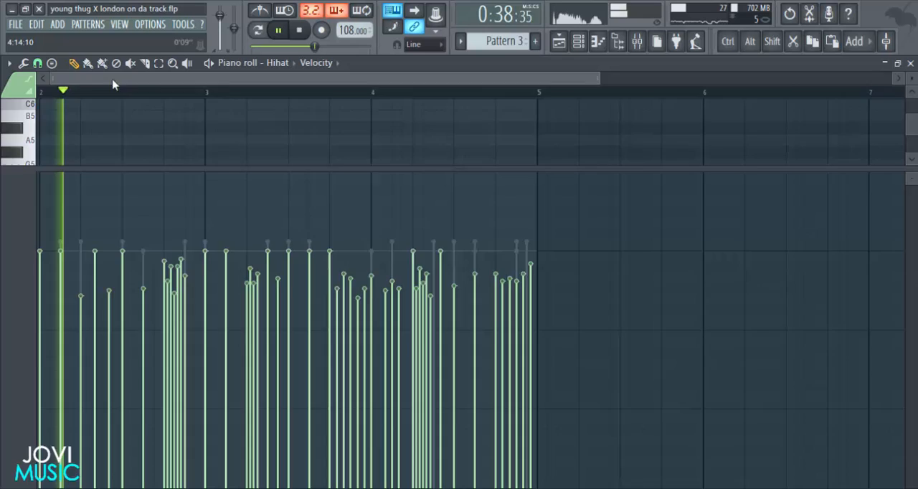
pyautogui.click(24, 269)
pyautogui.click(32, 262)
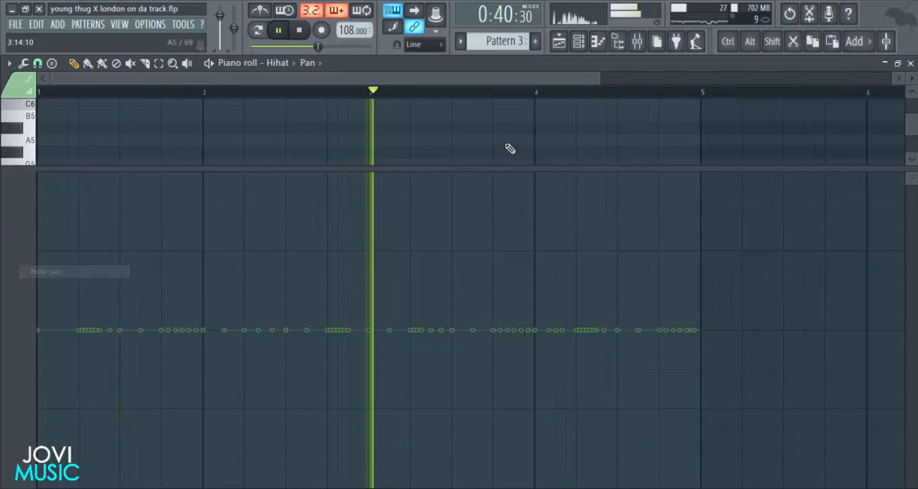
pyautogui.moveTo(599, 85); pyautogui.dragTo(225, 114)
pyautogui.press('space')
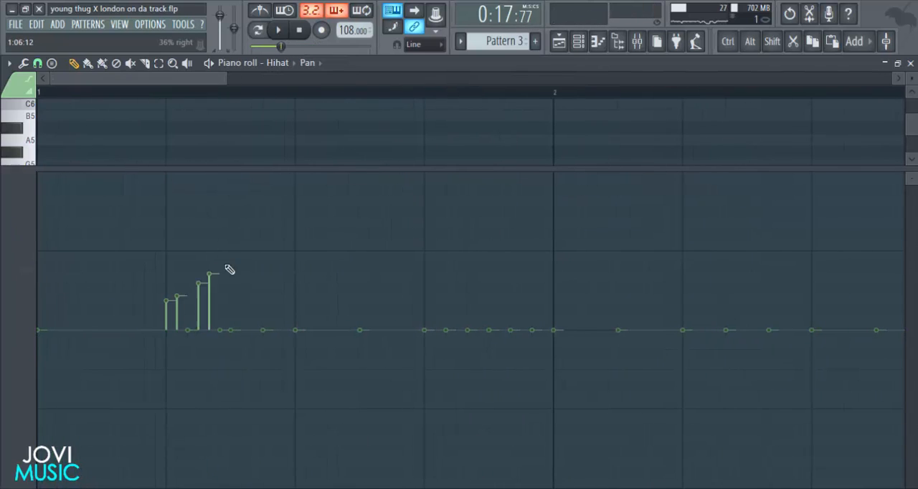
pyautogui.press('space')
pyautogui.moveTo(437, 331); pyautogui.dragTo(532, 390)
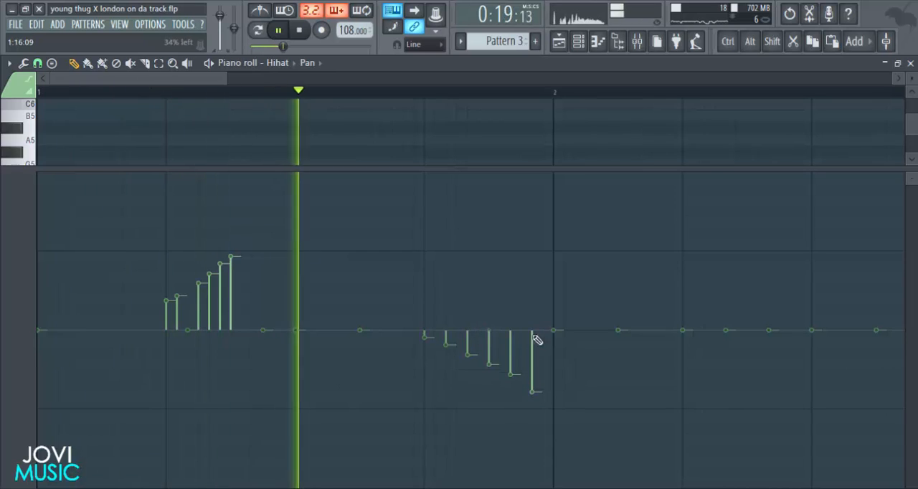
# Pan bar 2's beat 4 roll progressively right and bar 3's beat 2 roll left, alternating bar 3's following three hits right, left, right.
pyautogui.moveTo(200, 83); pyautogui.dragTo(285, 132)
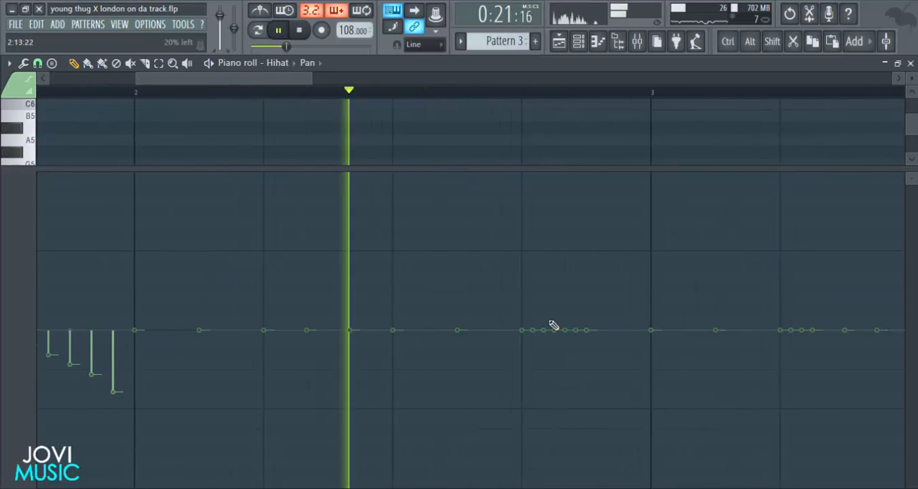
pyautogui.press('space')
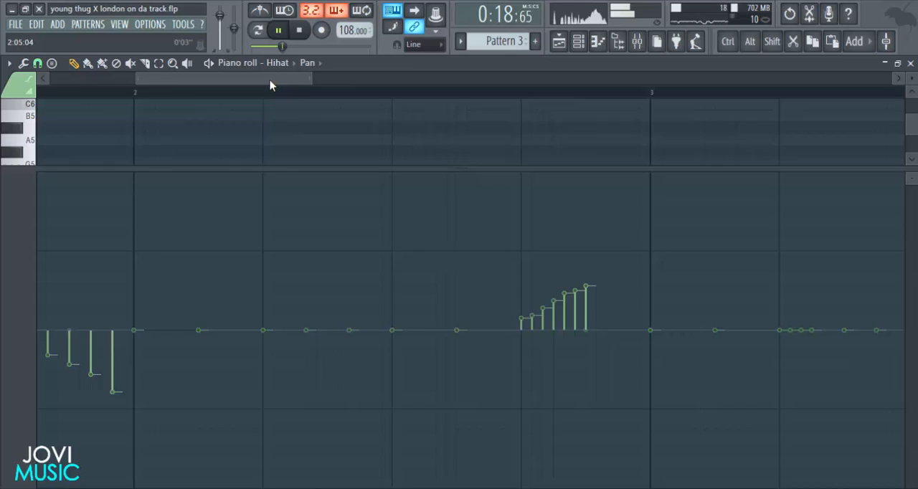
pyautogui.moveTo(269, 84); pyautogui.dragTo(376, 134)
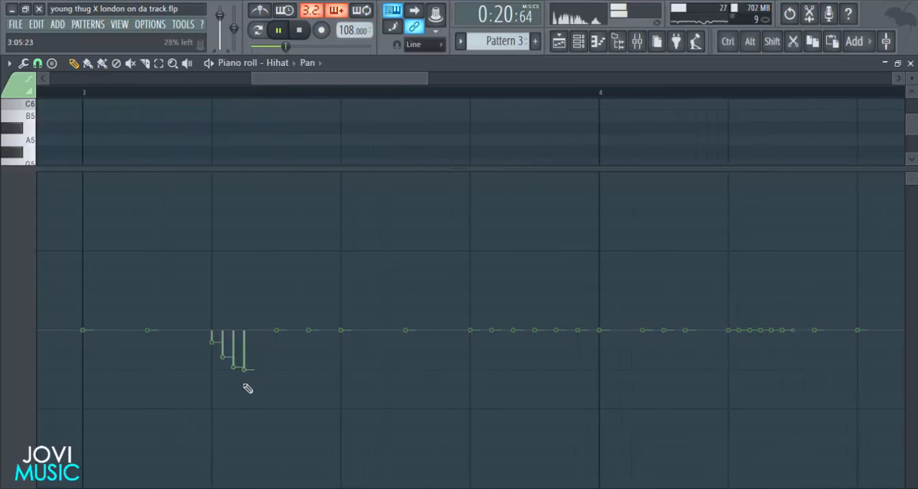
pyautogui.click(309, 396)
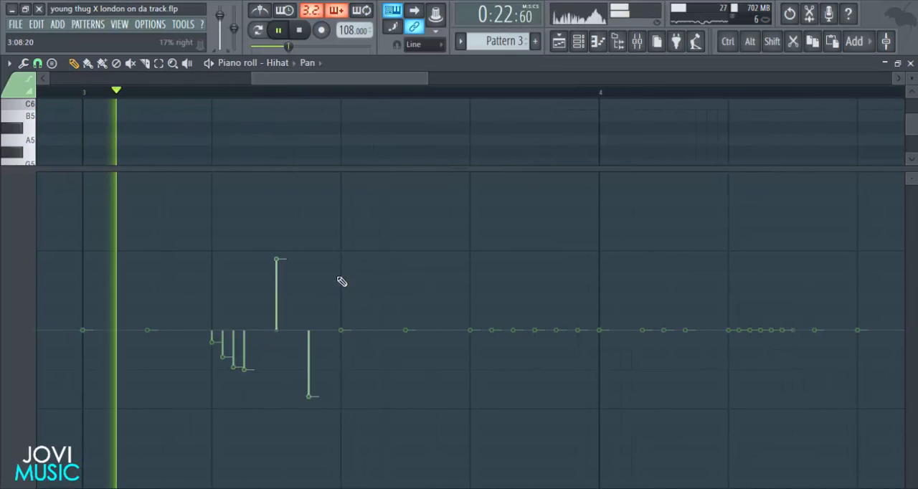
pyautogui.click(341, 264)
# Pan the hi-hats from beat 4 of bar 3 to the start of bar 4 progressively right.
pyautogui.moveTo(373, 84); pyautogui.dragTo(416, 94)
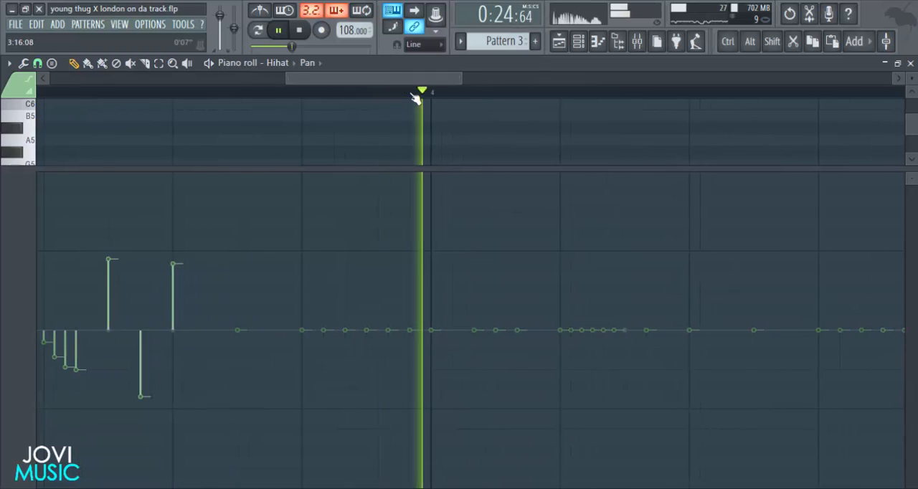
pyautogui.scroll(-3, 415, 93)
pyautogui.press('space')
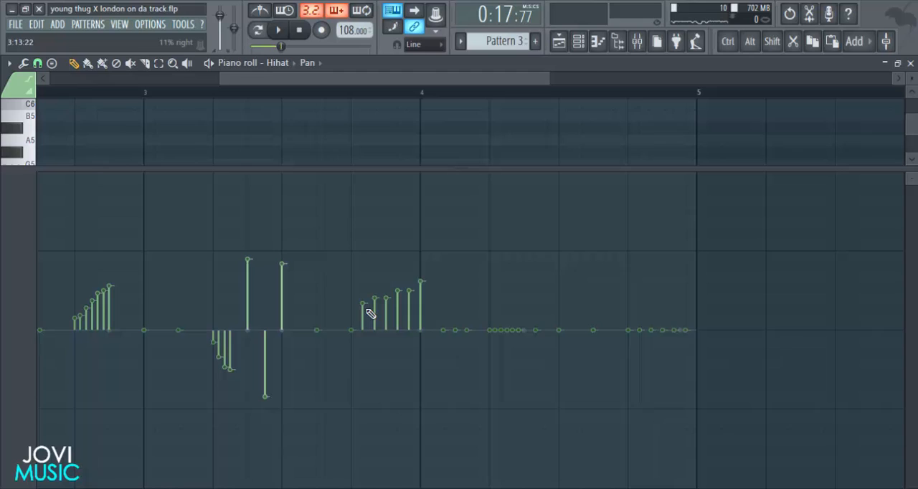
pyautogui.press('space')
# Pan bar 4's beat 2 hi-hat roll progressively left and its beat 4 hits progressively right.
pyautogui.moveTo(426, 81); pyautogui.dragTo(444, 87)
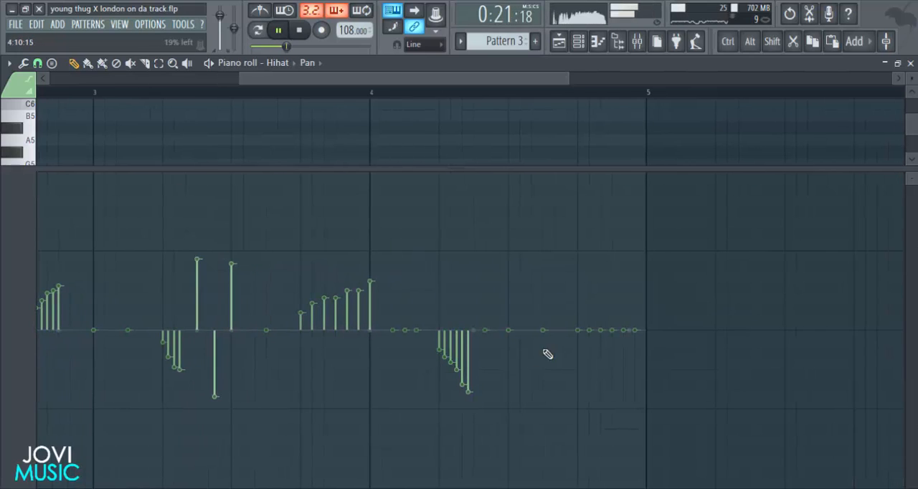
pyautogui.moveTo(583, 330); pyautogui.dragTo(637, 274)
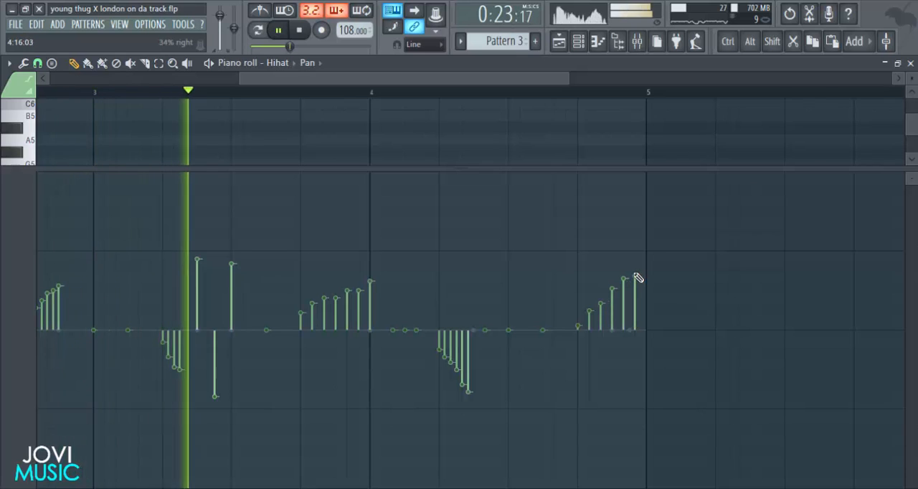
pyautogui.scroll(-4, 579, 91)
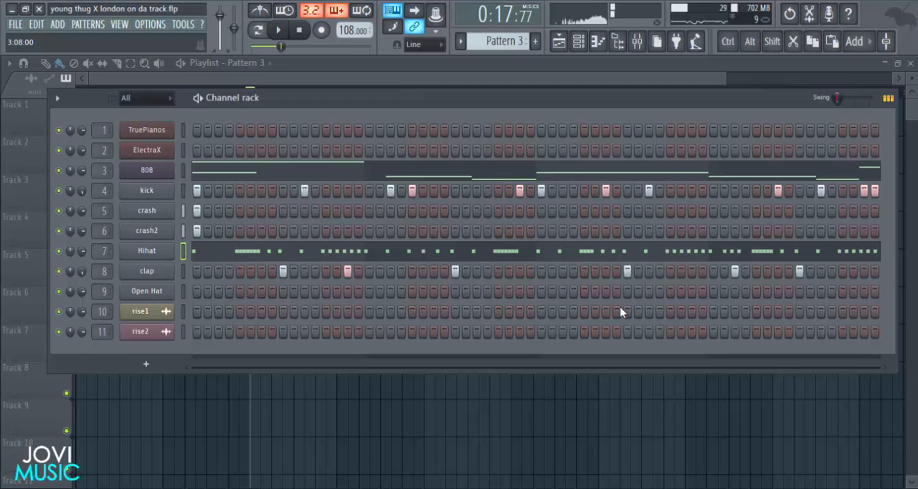
# Lower the Hihat track's volume in the mixer and audition its balance against the kick.
pyautogui.click(636, 41)
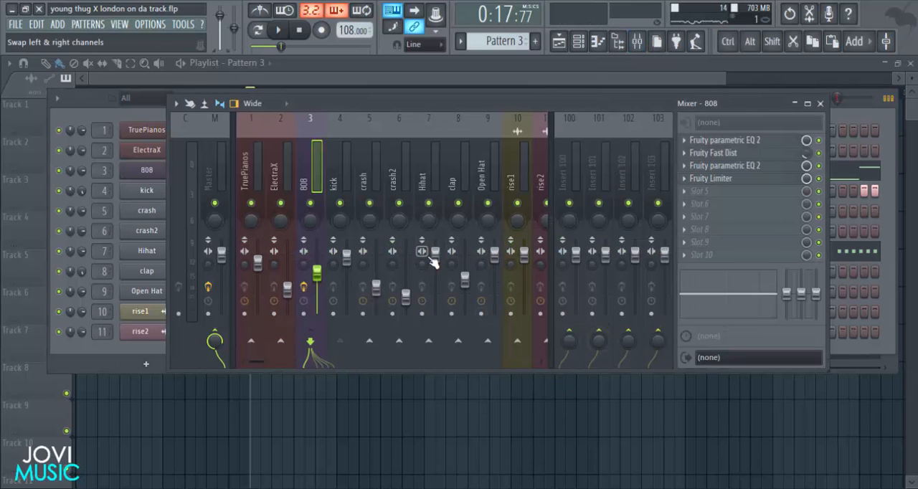
pyautogui.moveTo(435, 253); pyautogui.dragTo(435, 280)
pyautogui.press('space')
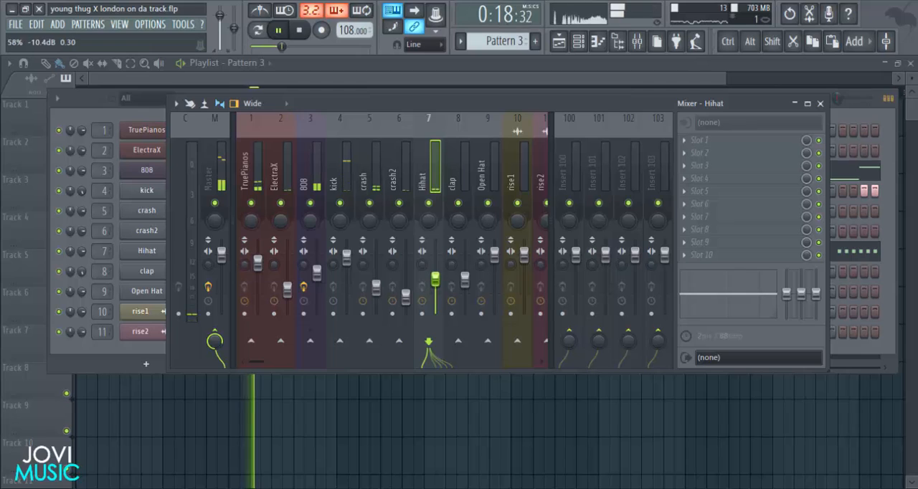
pyautogui.click(334, 264)
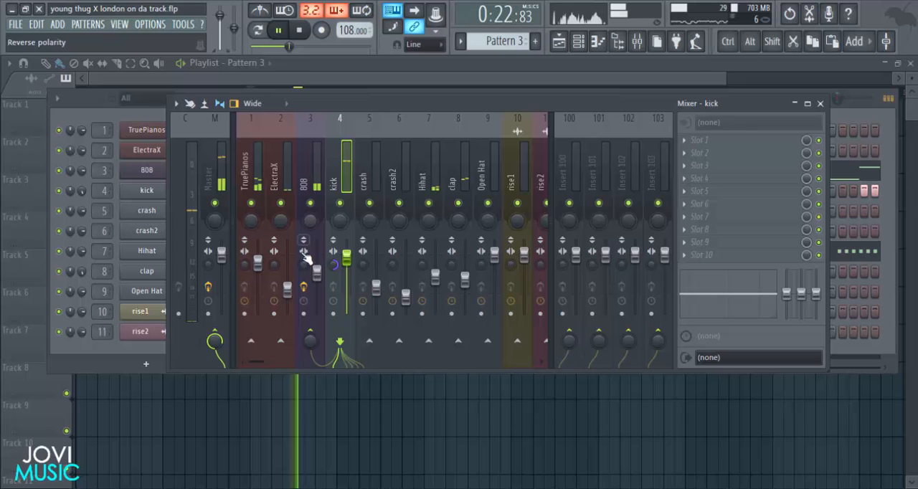
# Raise the ElectraX track's volume slightly in the mixer during playback, and return to the playlist.
pyautogui.click(245, 179)
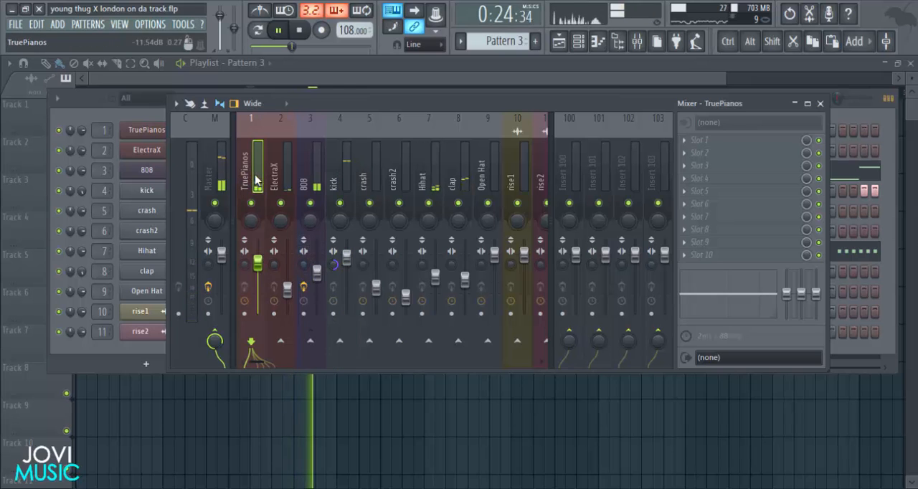
pyautogui.click(292, 181)
pyautogui.moveTo(287, 289); pyautogui.dragTo(288, 279)
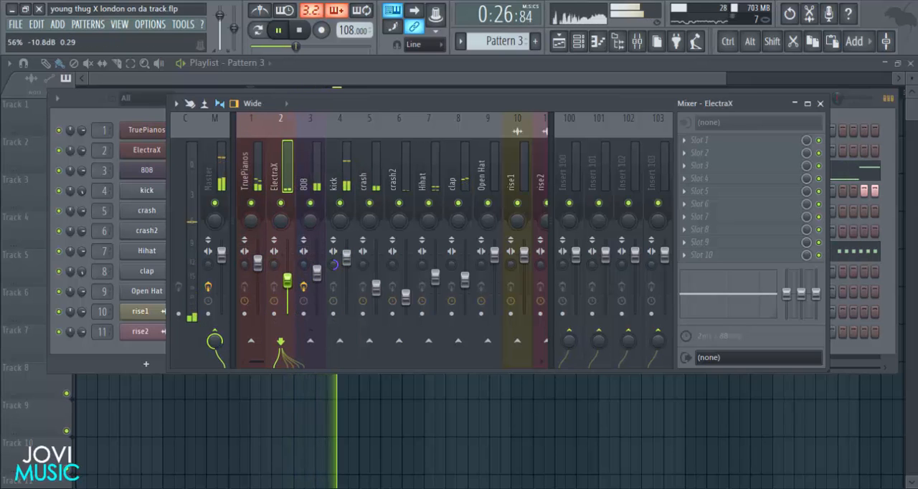
pyautogui.click(822, 104)
pyautogui.press('F6')
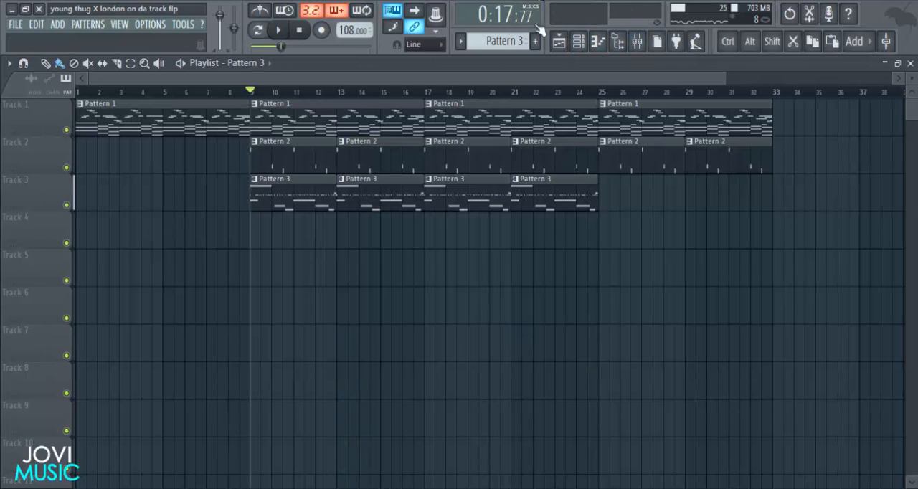
# Place the rise1 audio clip on Track 4 of the playlist, starting at bar 7.
pyautogui.moveTo(725, 78); pyautogui.dragTo(674, 78)
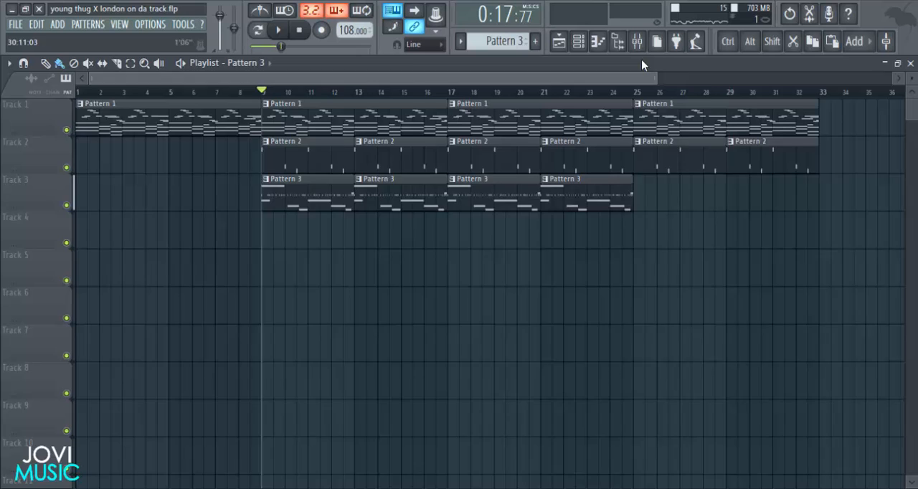
pyautogui.click(578, 41)
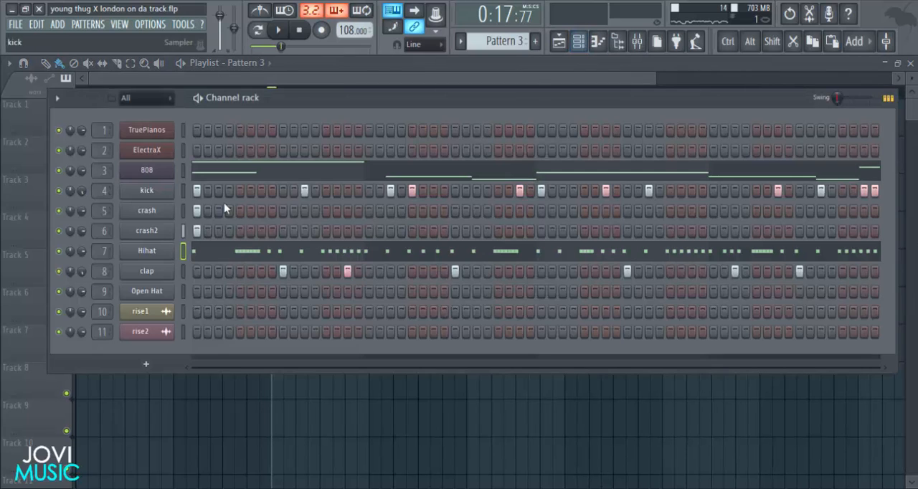
pyautogui.click(164, 313)
pyautogui.moveTo(326, 482); pyautogui.dragTo(238, 228)
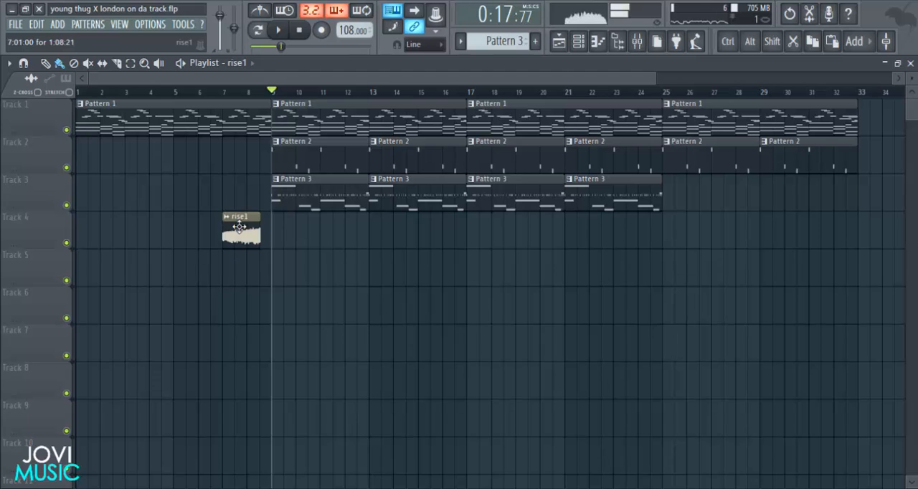
# Place the rise2 audio clip on Track 5 beneath rise1, with its peak shortly before bar 9.
pyautogui.click(578, 41)
pyautogui.click(141, 332)
pyautogui.moveTo(272, 356); pyautogui.dragTo(201, 366)
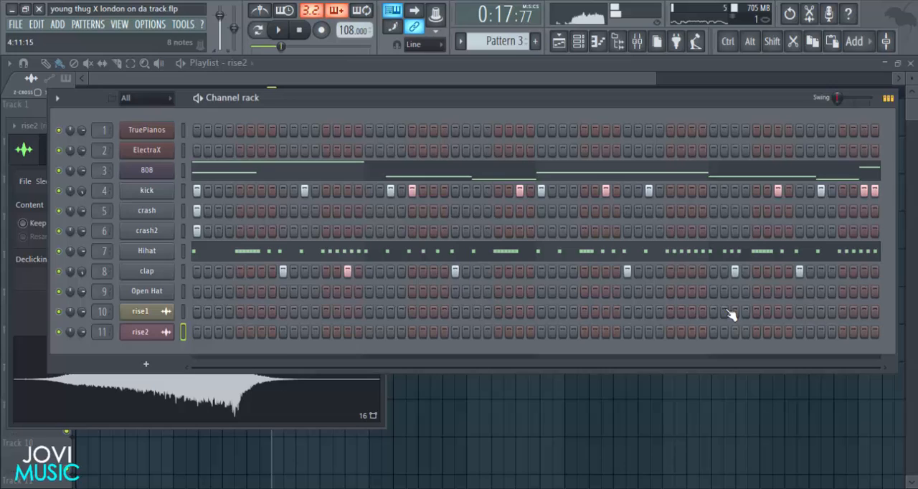
pyautogui.click(577, 415)
pyautogui.click(578, 41)
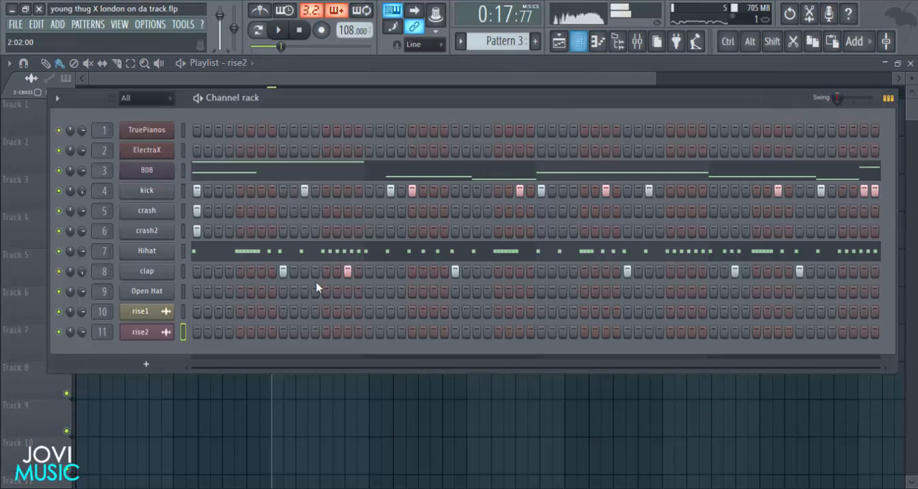
pyautogui.click(168, 336)
pyautogui.moveTo(221, 365); pyautogui.dragTo(248, 271)
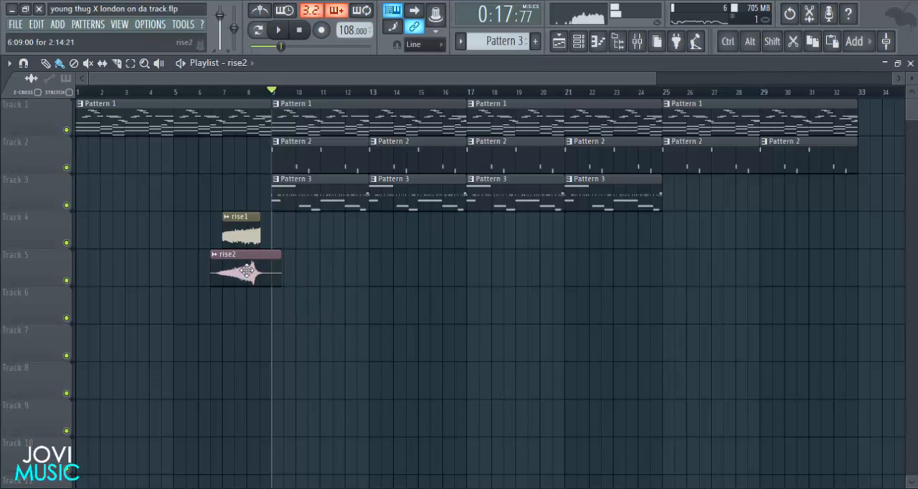
# Shift rise2 later, trim its tail at beat 4 of bar 8, and move rise1 so both clips end together.
pyautogui.moveTo(653, 76); pyautogui.dragTo(357, 80)
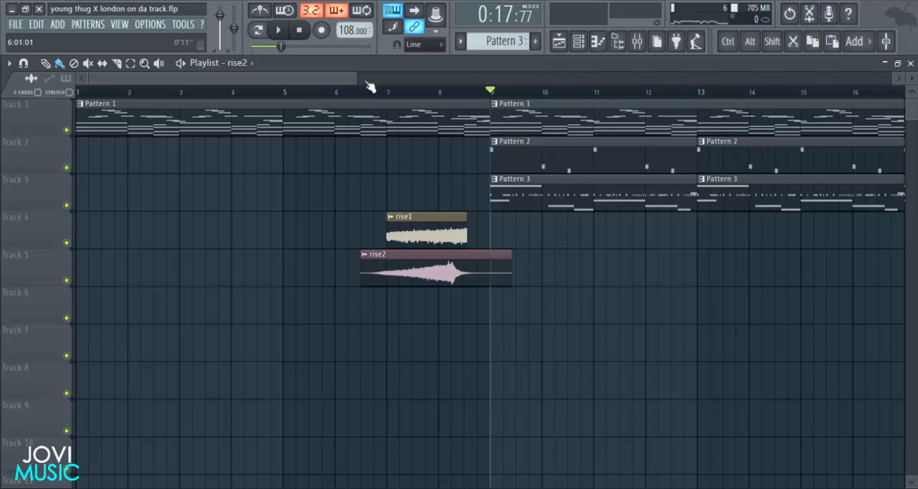
pyautogui.scroll(5, 488, 92)
pyautogui.moveTo(420, 271); pyautogui.dragTo(470, 271)
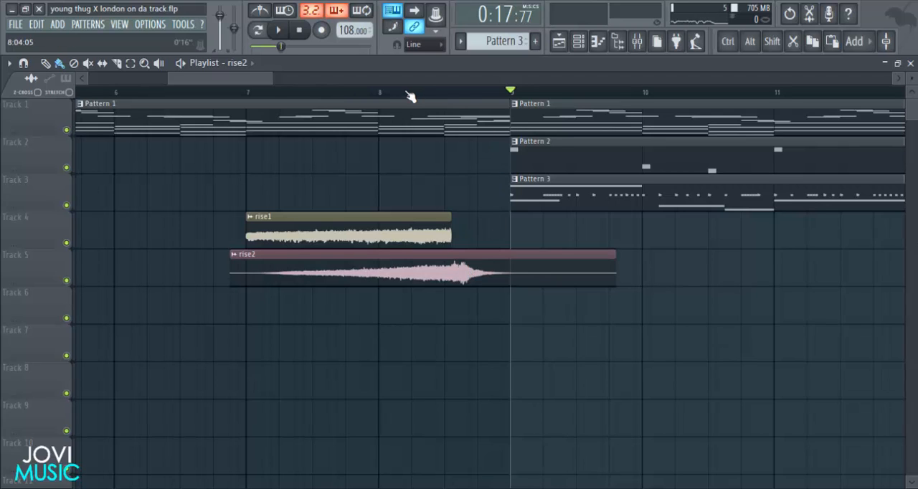
pyautogui.scroll(3, 420, 94)
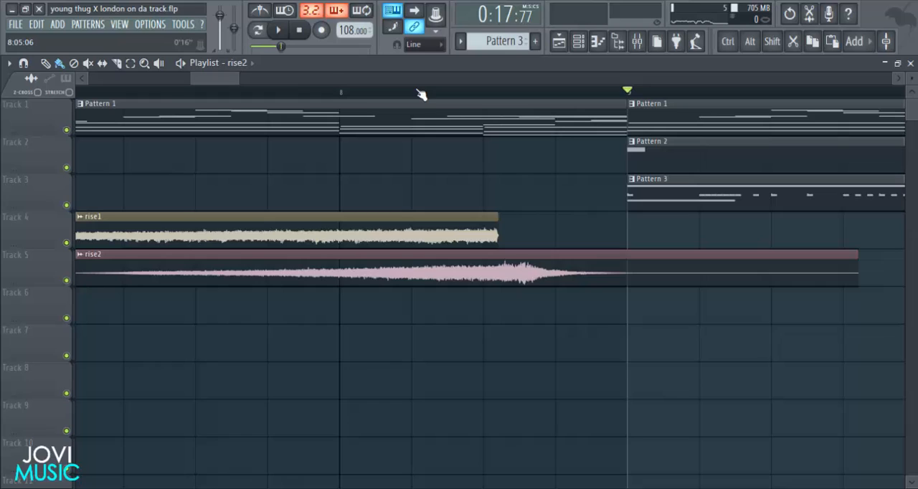
pyautogui.moveTo(544, 268); pyautogui.dragTo(581, 268)
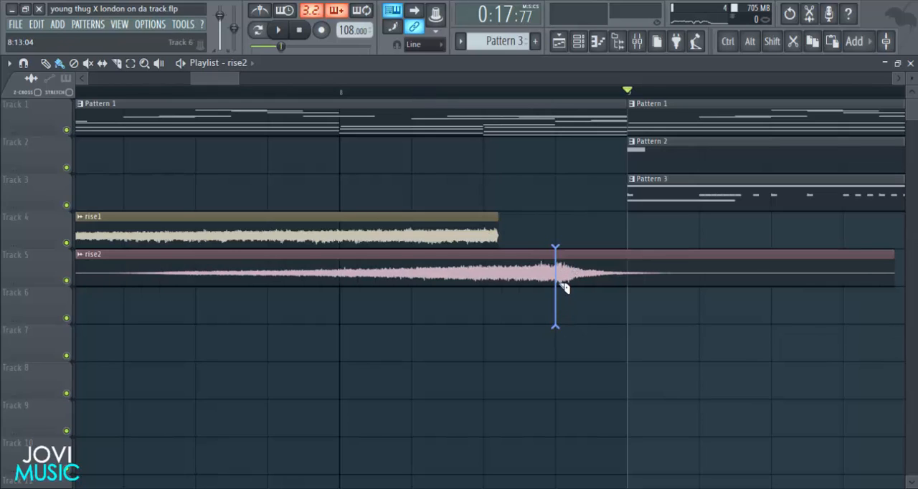
pyautogui.keyDown('shift'); pyautogui.rightClick(562, 284); pyautogui.keyUp('shift')
pyautogui.moveTo(472, 227); pyautogui.dragTo(530, 219)
# Lower the rise1 and rise2 tracks to similar low levels in the mixer.
pyautogui.click(637, 41)
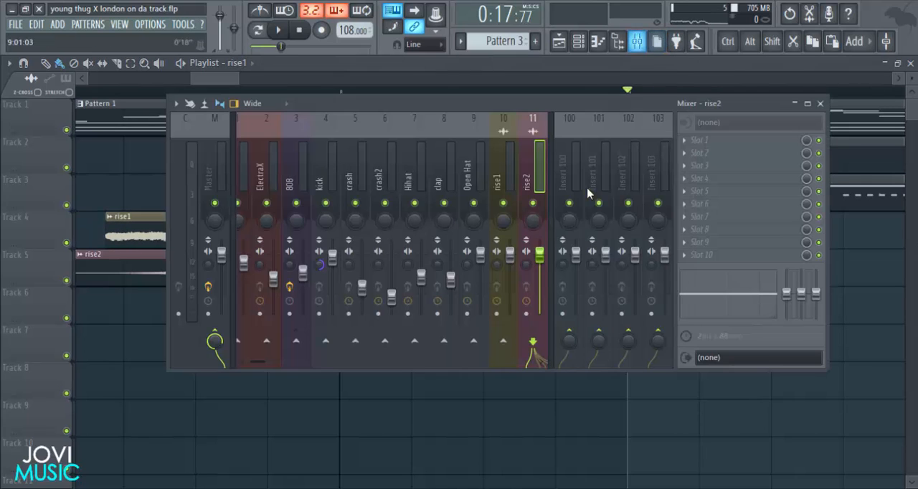
pyautogui.moveTo(510, 253); pyautogui.dragTo(510, 297)
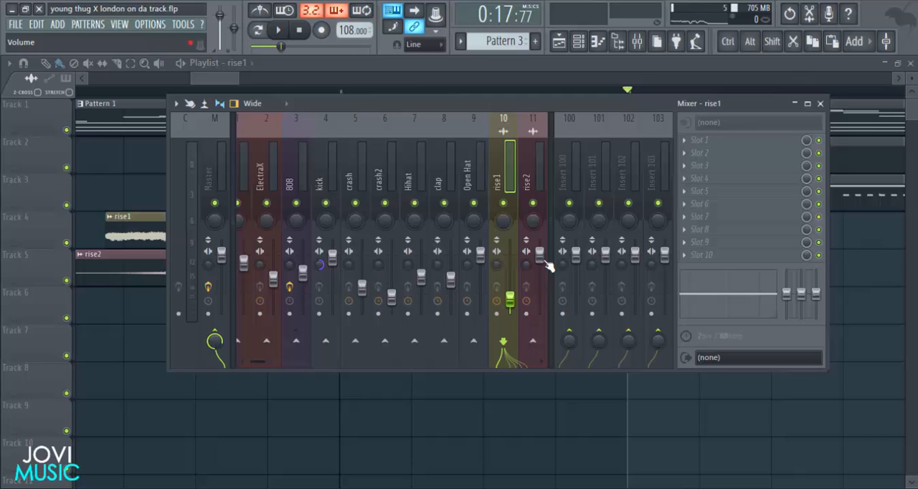
pyautogui.moveTo(540, 256); pyautogui.dragTo(540, 288)
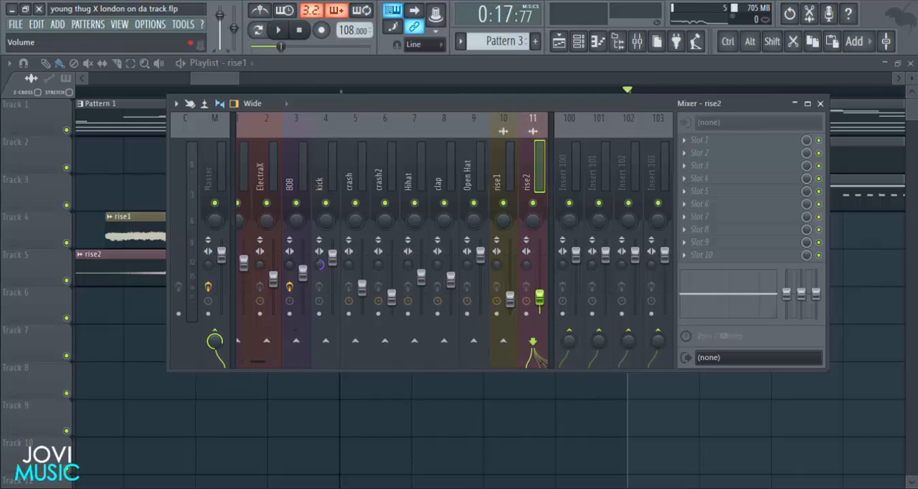
pyautogui.press('F9')
pyautogui.scroll(-5, 508, 97)
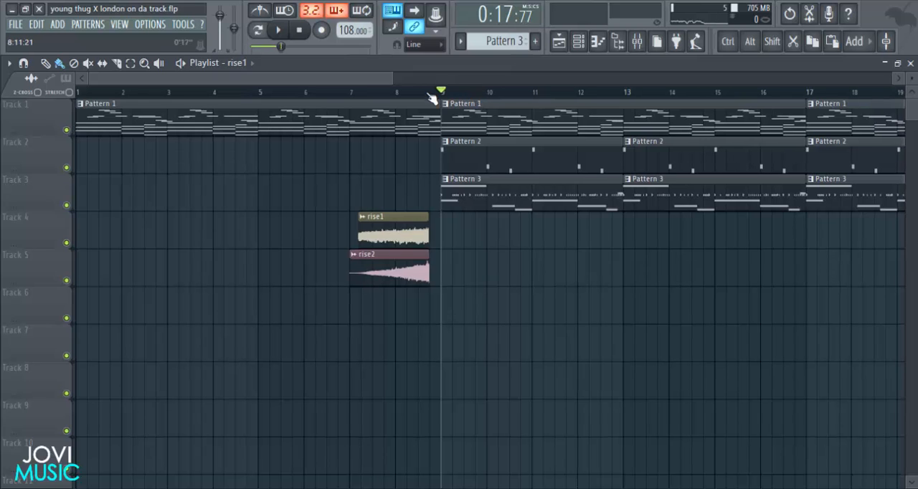
pyautogui.scroll(8, 432, 98)
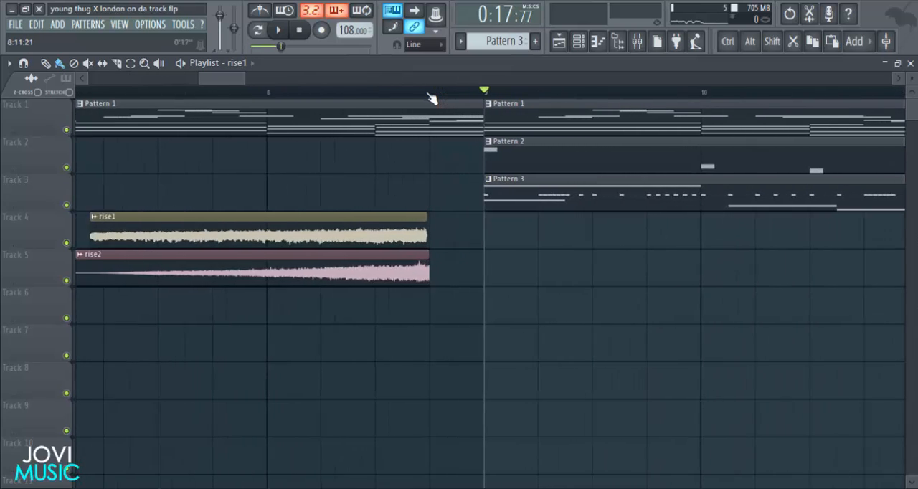
pyautogui.scroll(-8, 432, 98)
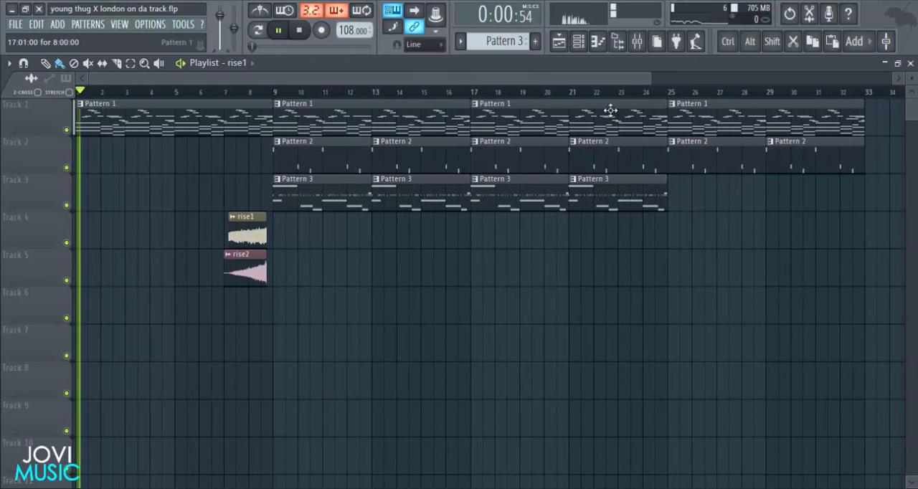
# Slightly lower the clap, rise1 and rise2 tracks in the mixer while the song plays.
pyautogui.click(636, 40)
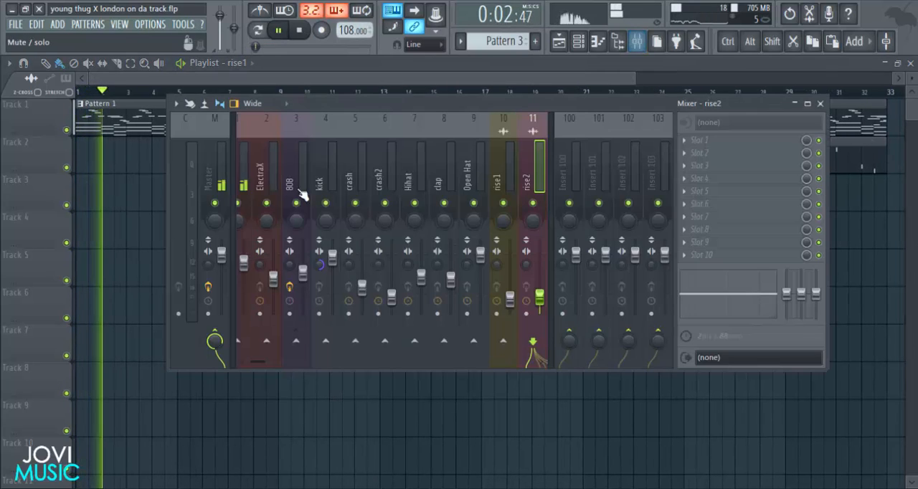
pyautogui.scroll(1, 415, 200)
pyautogui.click(551, 154)
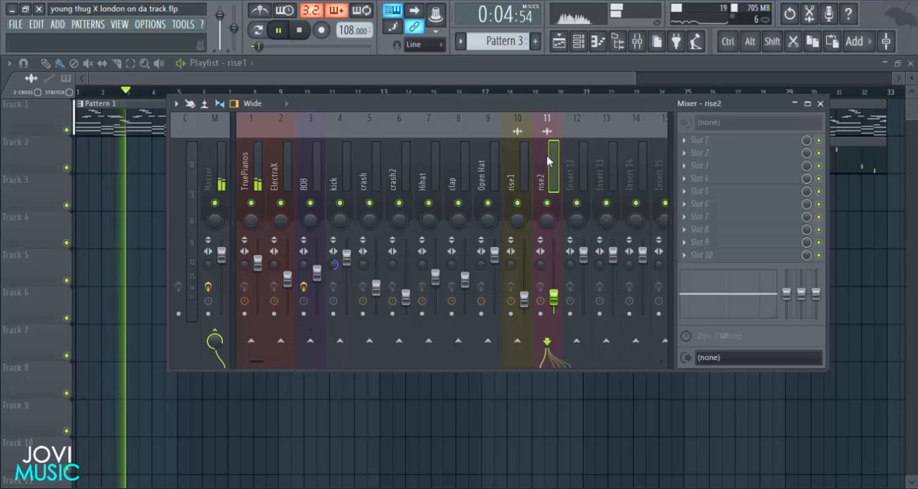
pyautogui.click(260, 266)
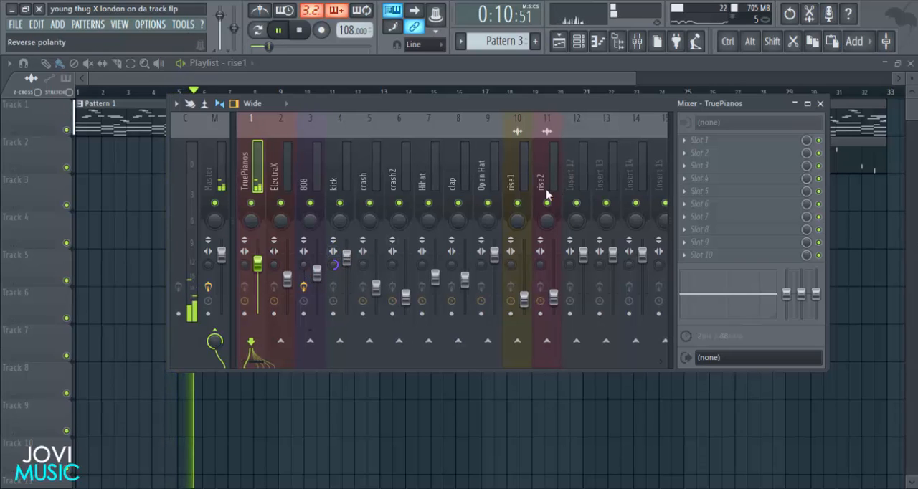
pyautogui.moveTo(465, 282); pyautogui.dragTo(465, 286)
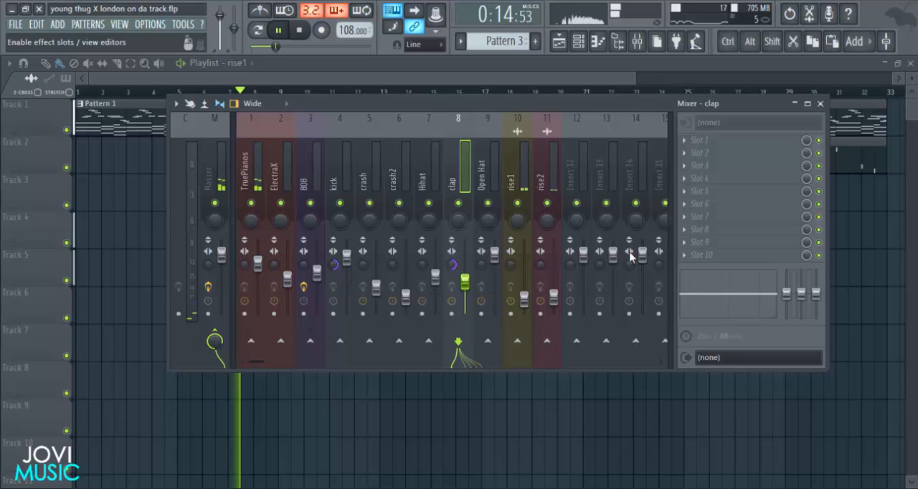
pyautogui.moveTo(530, 301); pyautogui.dragTo(556, 304)
pyautogui.click(822, 104)
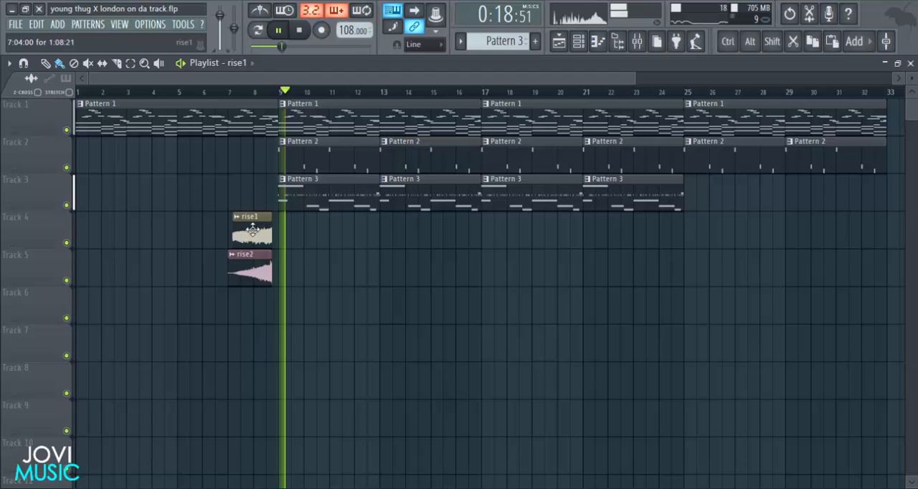
# Set the rise1 sample's channel volume to 30% and check the rise2 sample's channel settings.
pyautogui.doubleClick(252, 226)
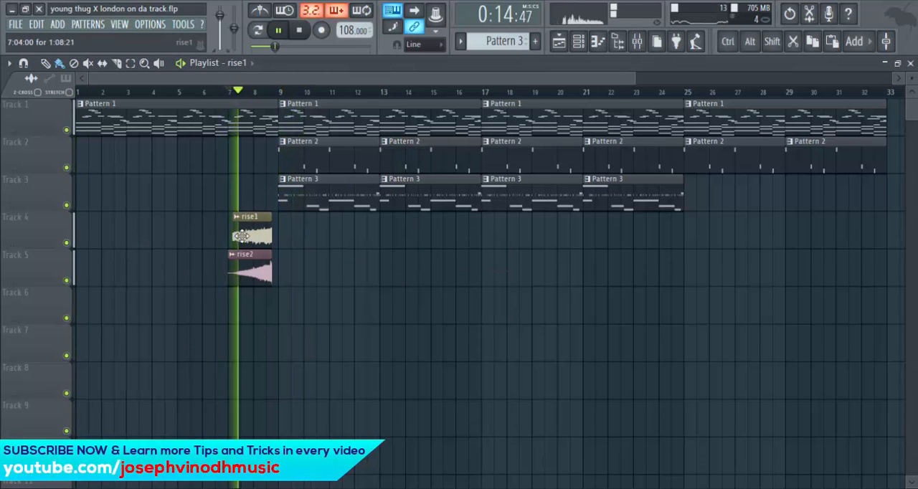
pyautogui.moveTo(463, 247); pyautogui.dragTo(528, 149)
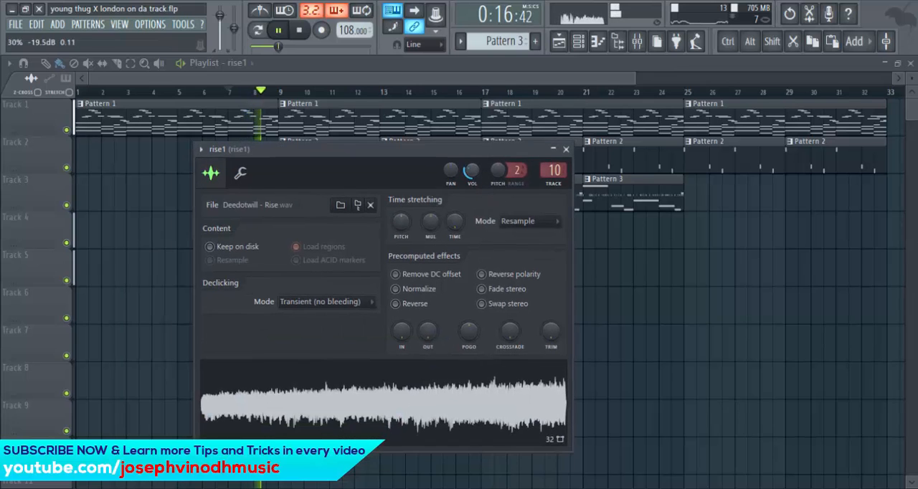
pyautogui.click(566, 151)
pyautogui.doubleClick(263, 278)
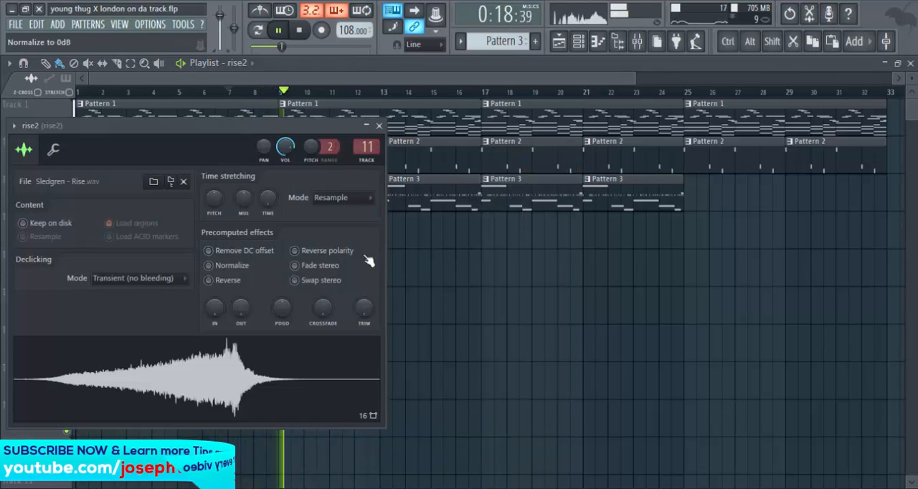
pyautogui.click(380, 127)
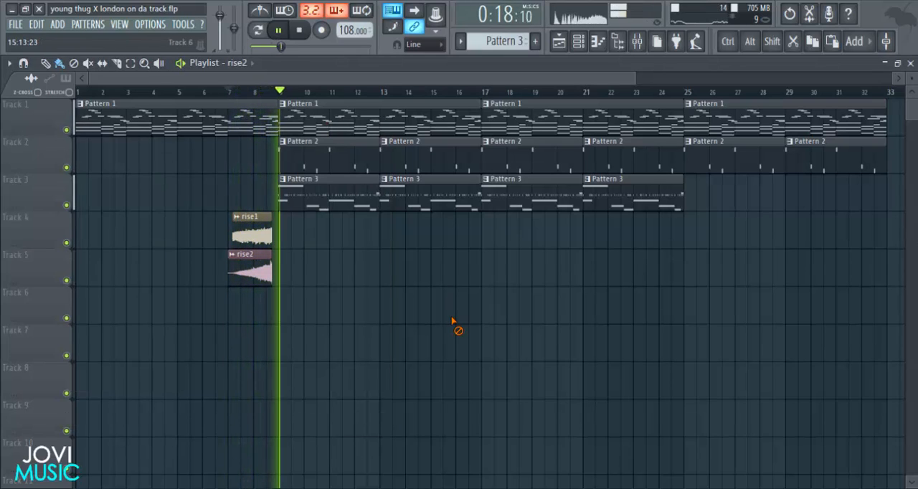
# Stop playback and load dblue_TapeStop into effect slot 2 of the Master track.
pyautogui.click(637, 41)
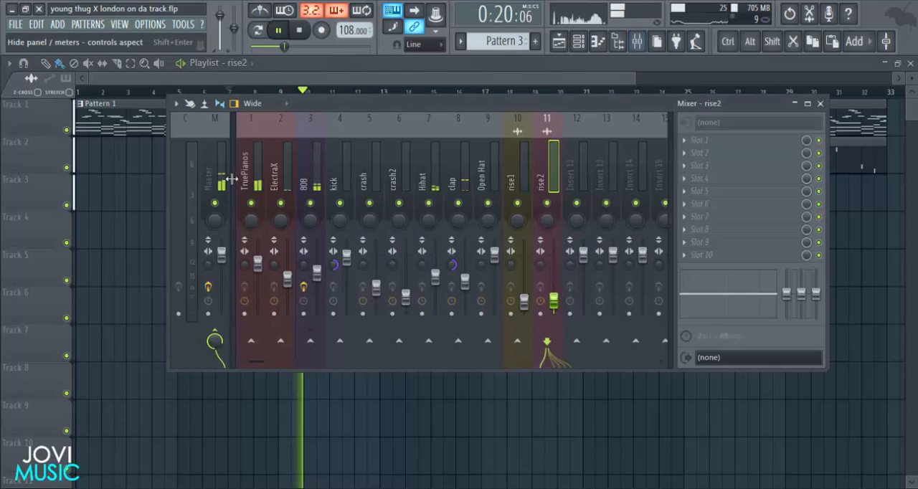
pyautogui.click(221, 176)
pyautogui.press('space')
pyautogui.click(689, 153)
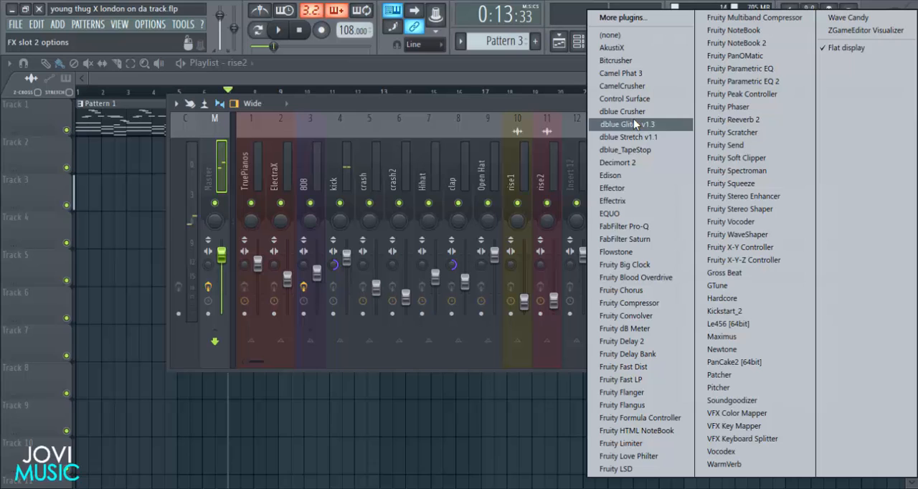
pyautogui.click(634, 152)
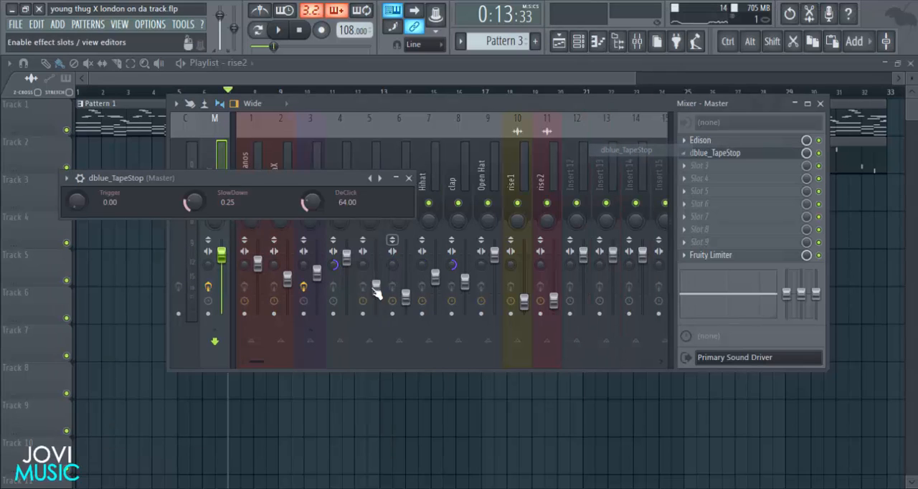
# Create an automation clip for the TapeStop Trigger and shape a narrow full-height pulse that ends at bar 9.
pyautogui.rightClick(87, 209)
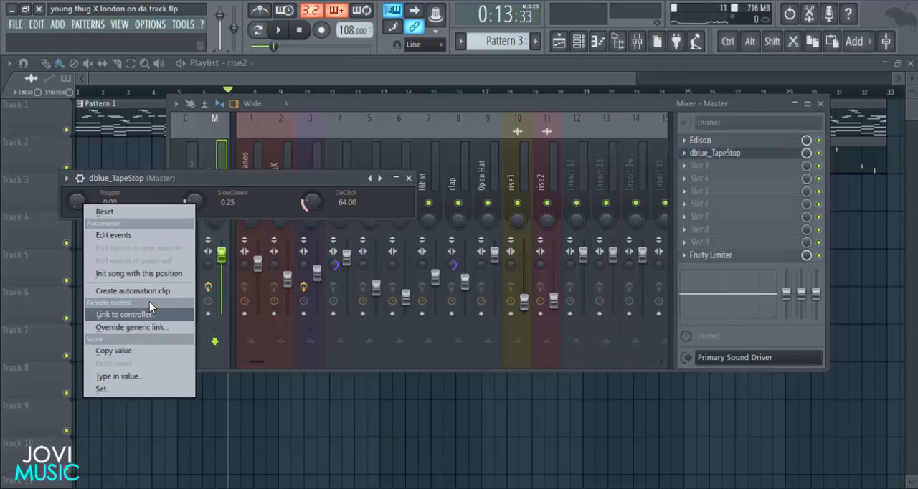
pyautogui.click(145, 293)
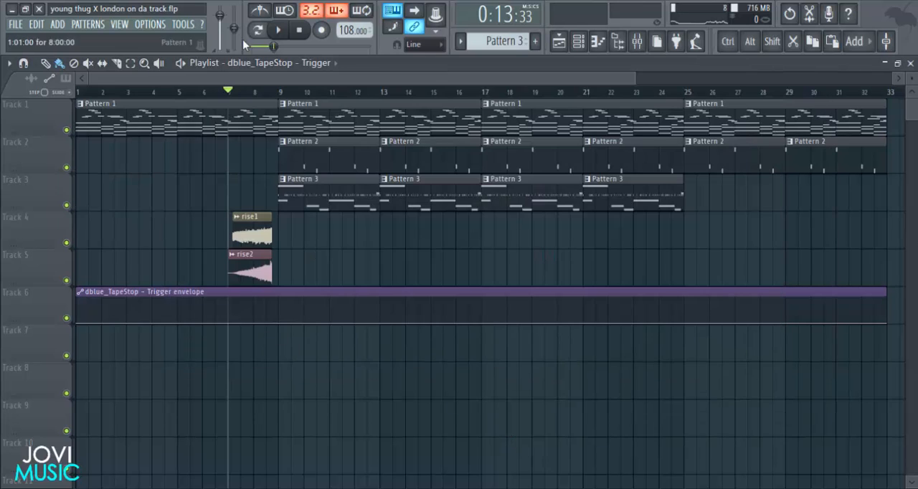
pyautogui.scroll(8, 280, 103)
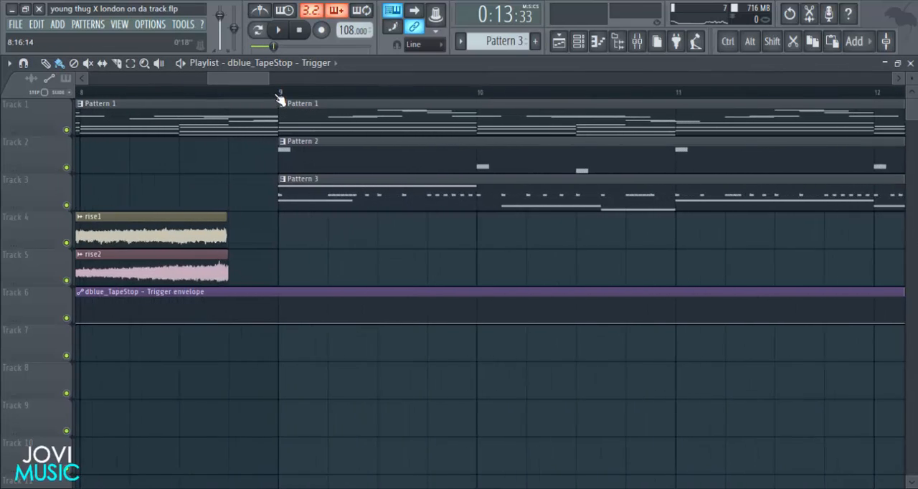
pyautogui.moveTo(223, 310); pyautogui.dragTo(221, 297)
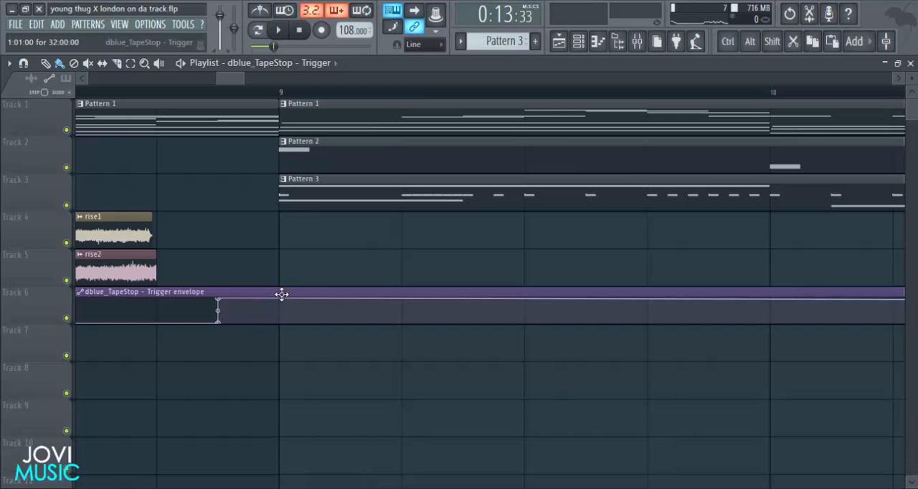
pyautogui.moveTo(284, 275); pyautogui.dragTo(283, 348)
pyautogui.scroll(-8, 284, 89)
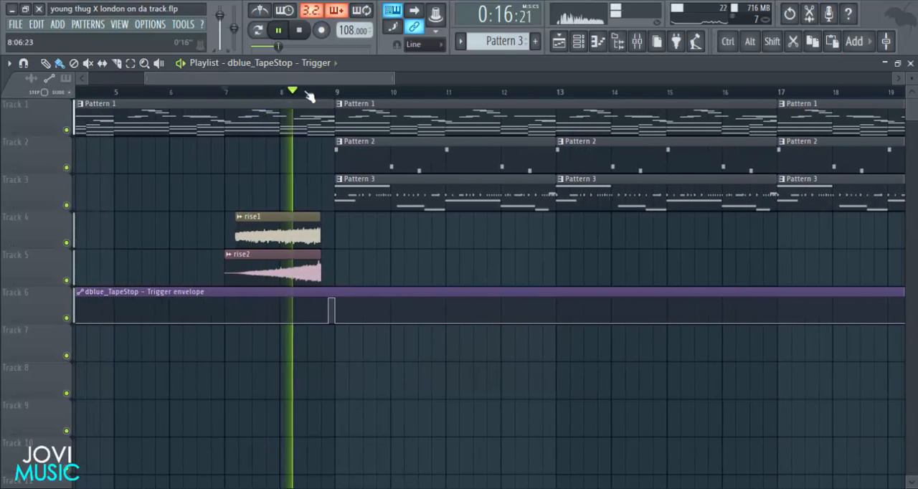
# Widen the TapeStop trigger pulse to run from 8:13:00, where the risers end, to bar 9, and play the transition.
pyautogui.scroll(6, 334, 97)
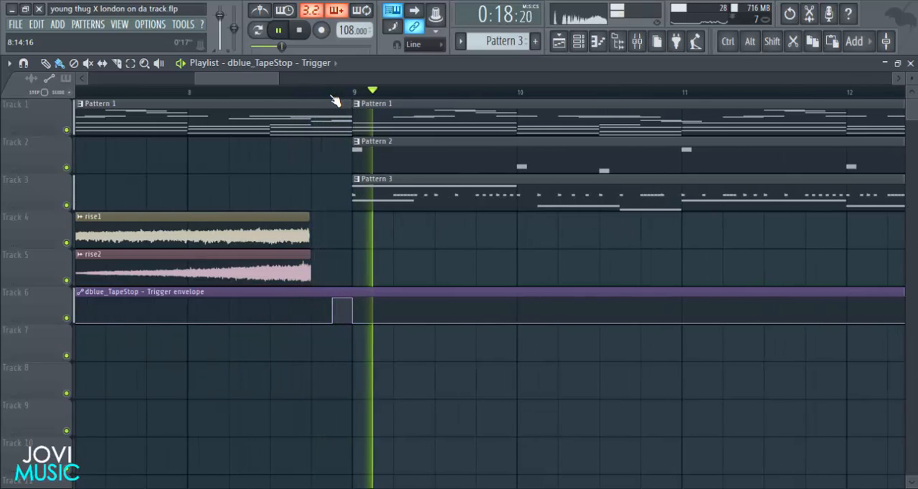
pyautogui.scroll(2, 335, 97)
pyautogui.press('space')
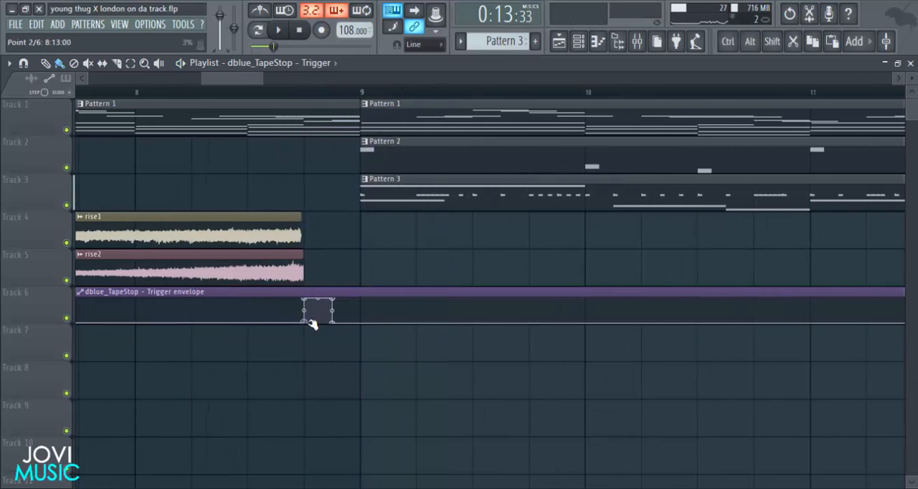
pyautogui.press('space')
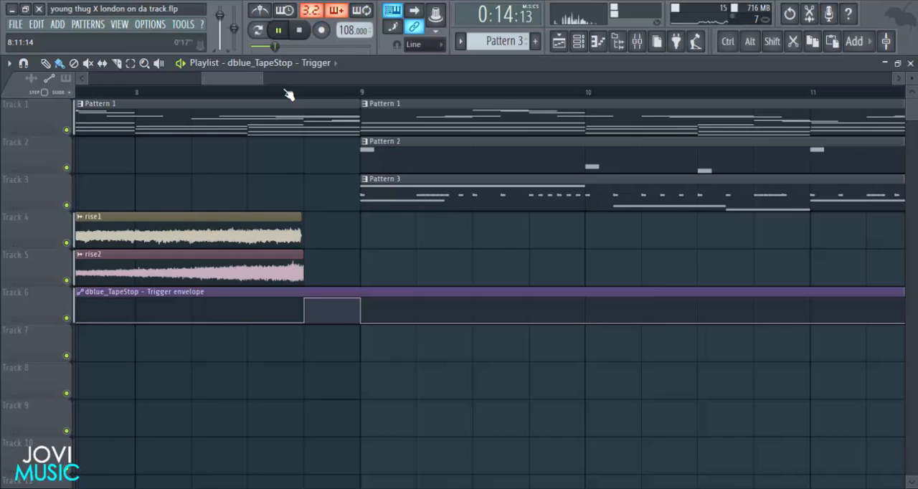
pyautogui.scroll(-6, 289, 95)
pyautogui.moveTo(306, 81); pyautogui.dragTo(297, 81)
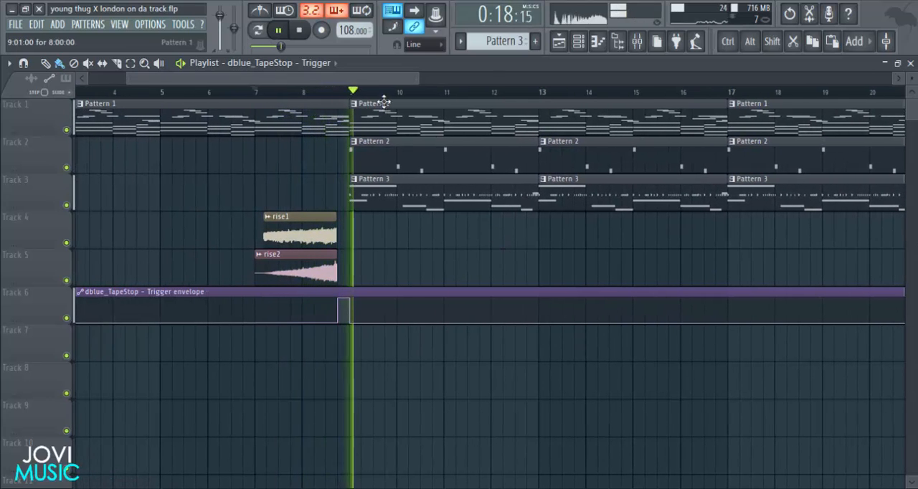
pyautogui.scroll(-5, 386, 99)
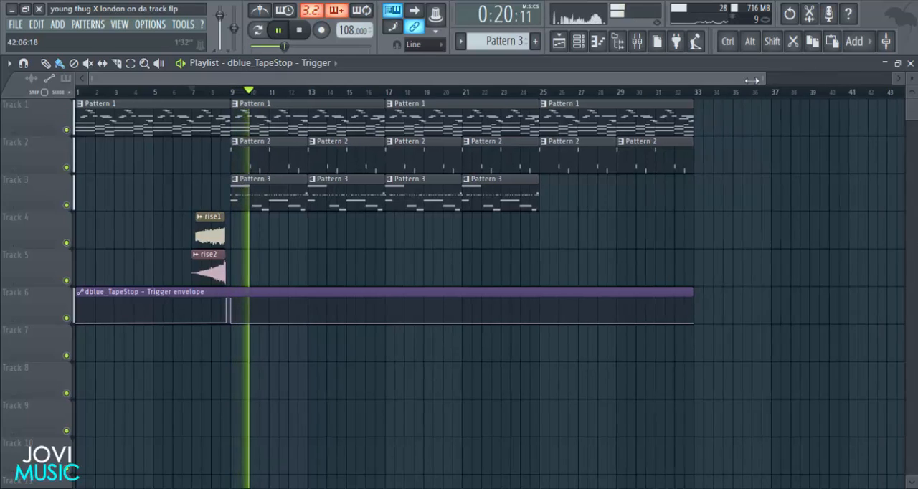
pyautogui.moveTo(752, 80); pyautogui.dragTo(643, 85)
# Load Fruity Parametric EQ 2 into slot 1 of the TruePianos track and cut its low end with band 1.
pyautogui.click(637, 43)
pyautogui.press('space')
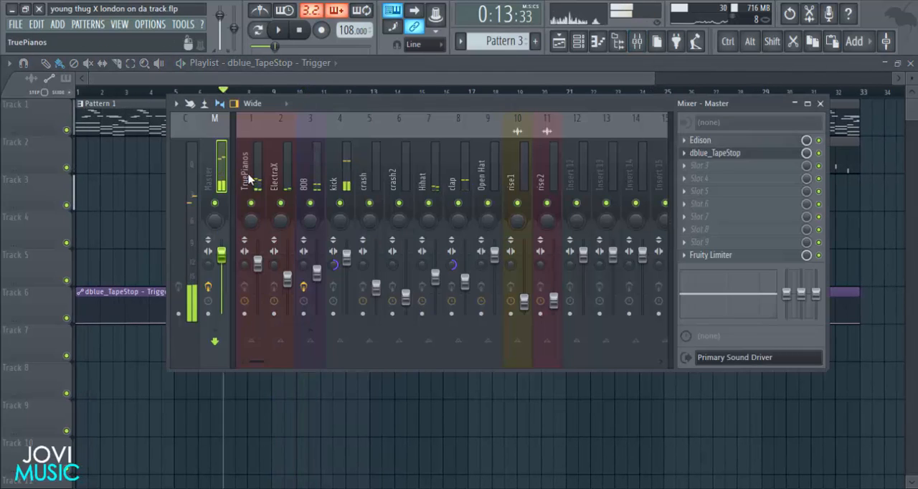
pyautogui.click(249, 180)
pyautogui.click(685, 143)
pyautogui.click(746, 83)
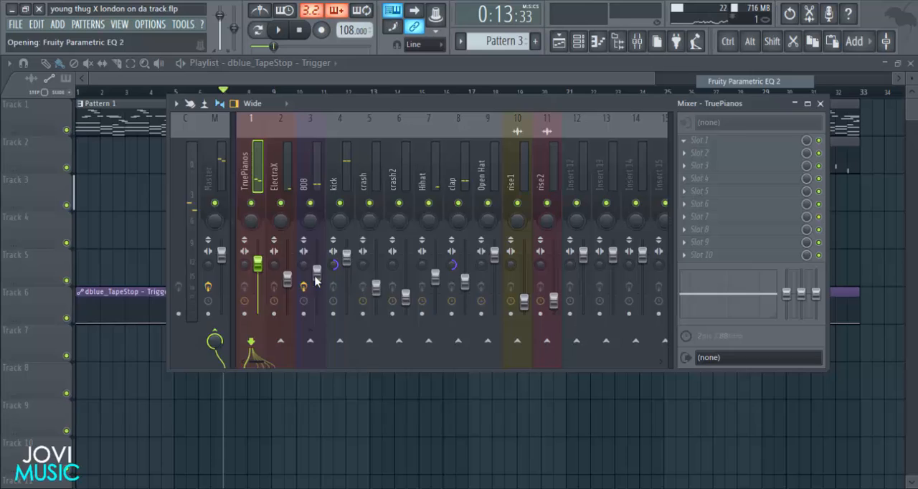
pyautogui.press('space')
pyautogui.moveTo(170, 297); pyautogui.dragTo(163, 357)
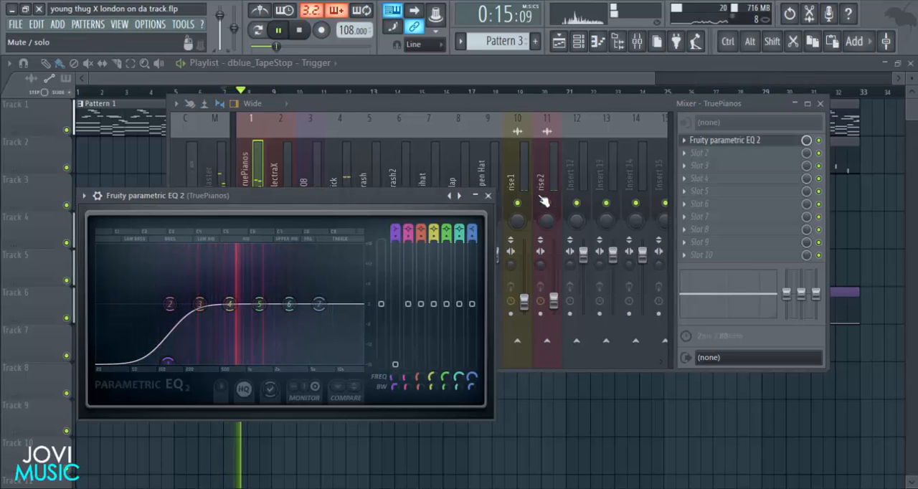
pyautogui.click(489, 195)
# Add Fruity Parametric EQ 2 to the ElectraX track, cutting the lows and highs, boosting band 4 and slightly dipping band 3.
pyautogui.click(288, 173)
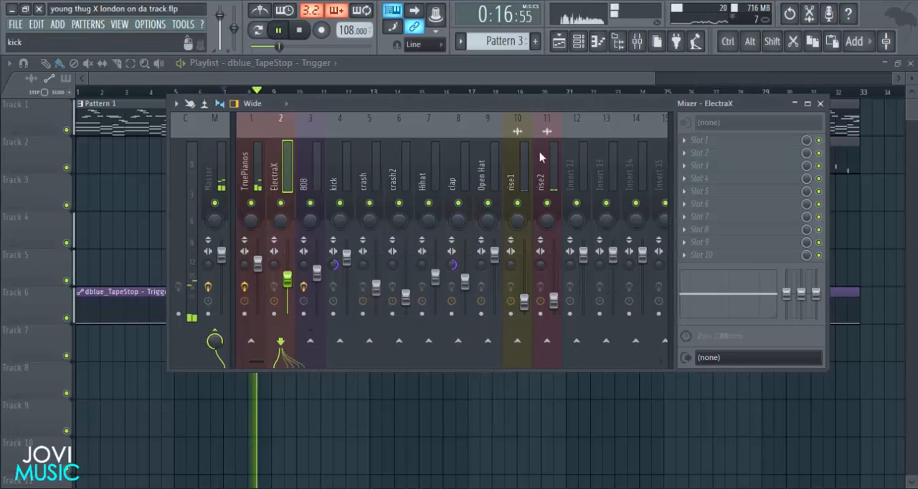
pyautogui.click(687, 144)
pyautogui.click(732, 82)
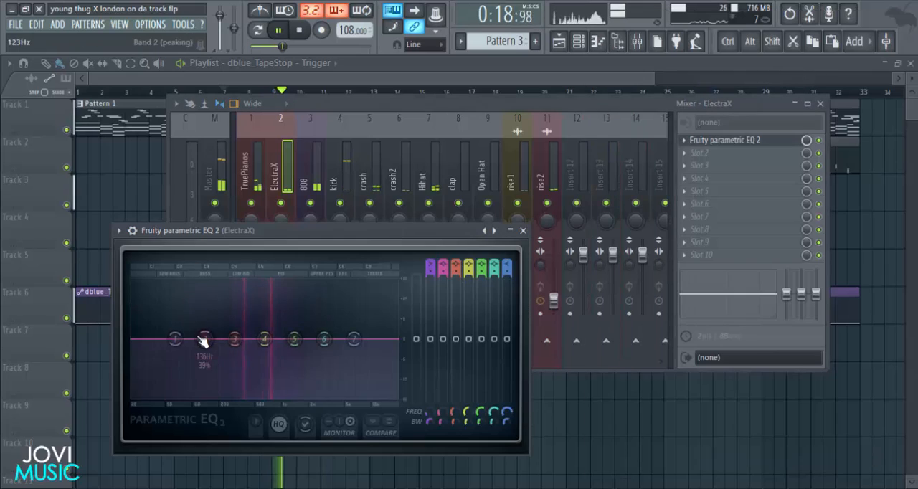
pyautogui.moveTo(175, 340); pyautogui.dragTo(222, 392)
pyautogui.moveTo(264, 340); pyautogui.dragTo(264, 325)
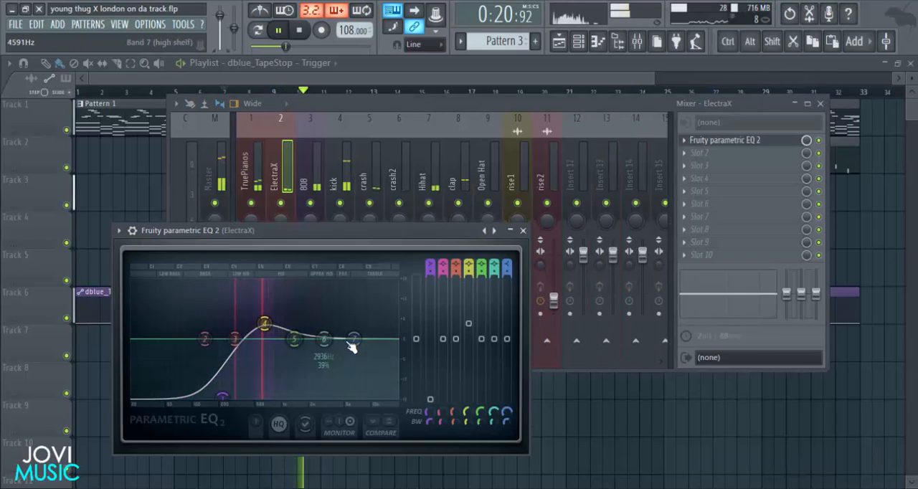
pyautogui.moveTo(351, 342); pyautogui.dragTo(334, 380)
pyautogui.moveTo(237, 341); pyautogui.dragTo(241, 345)
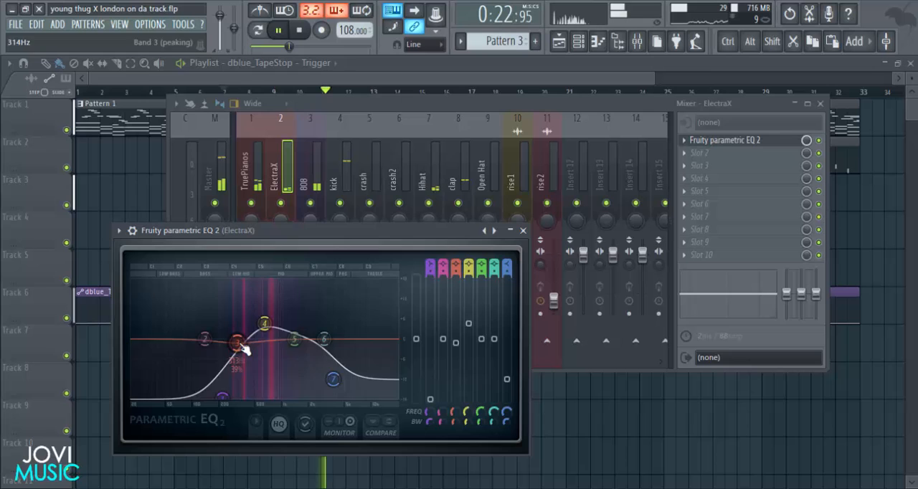
pyautogui.click(523, 231)
# Load Soundgoodizer into effect slot 1 of the kick track and use its D mode.
pyautogui.click(320, 183)
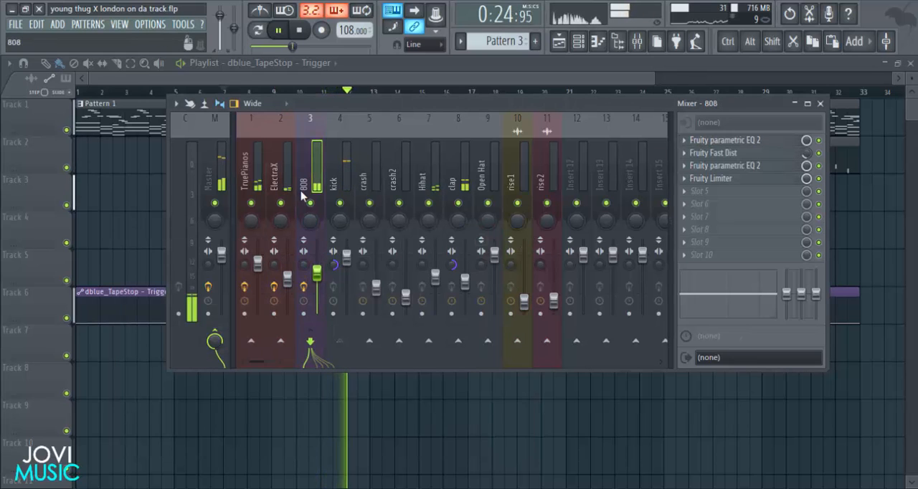
pyautogui.click(340, 172)
pyautogui.click(692, 141)
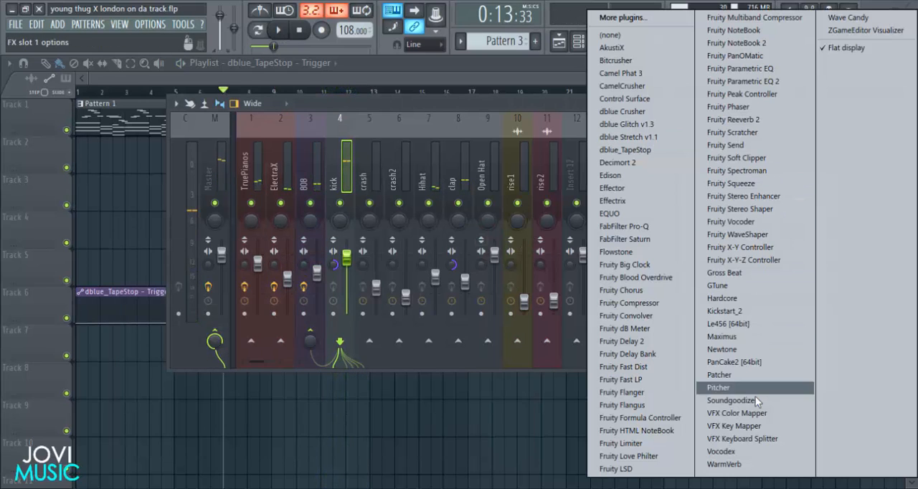
pyautogui.click(746, 400)
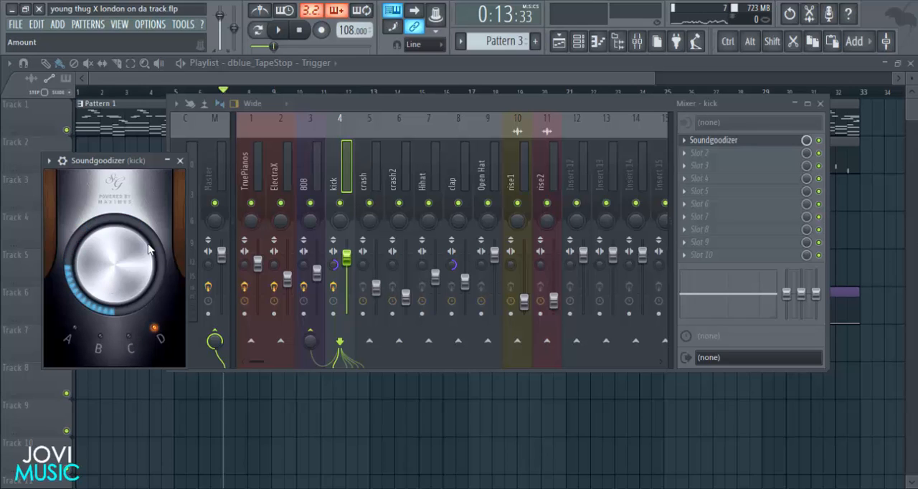
pyautogui.click(180, 160)
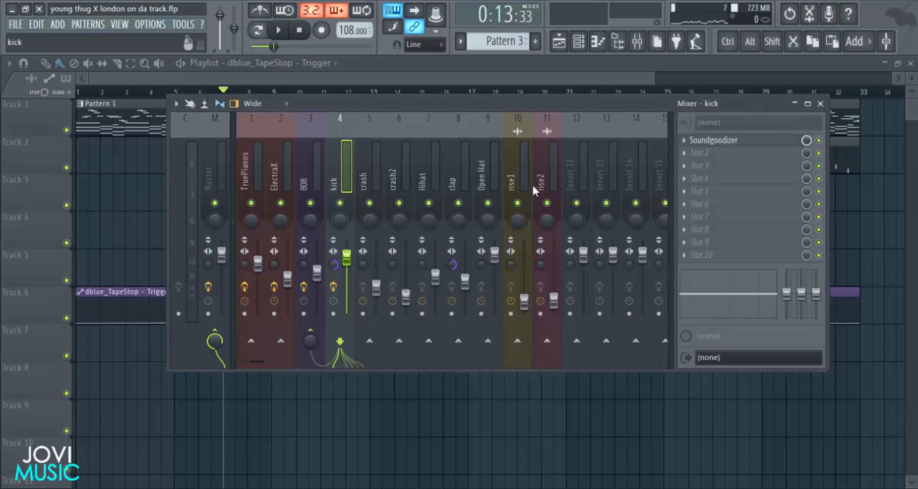
# Load Fruity Parametric EQ 2 into effect slot 2 of the kick track.
pyautogui.click(684, 159)
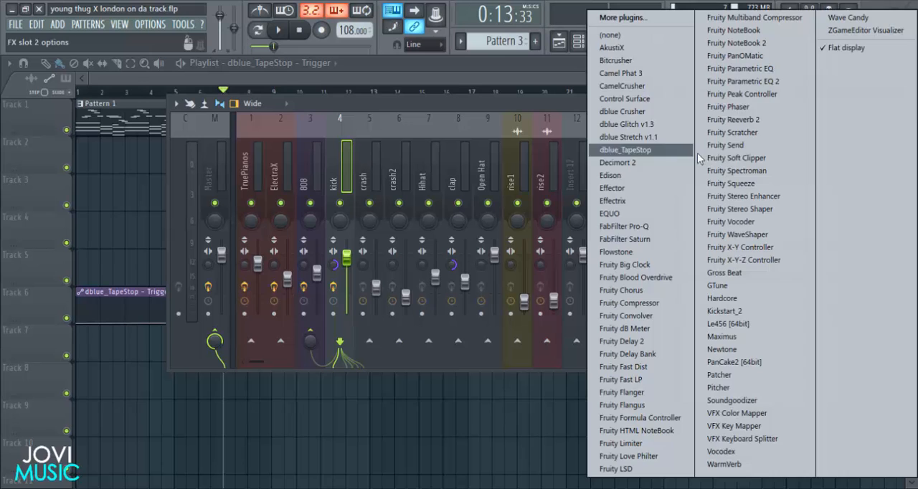
pyautogui.click(734, 69)
pyautogui.press('space')
pyautogui.moveTo(404, 179); pyautogui.dragTo(452, 169)
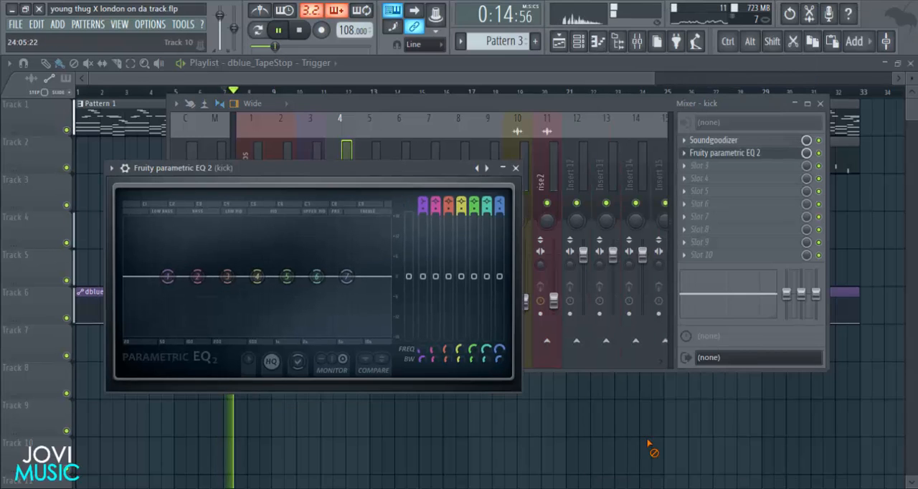
pyautogui.rightClick(652, 449)
# Play from bar 9 and lower the mix level of the kick track's Soundgoodizer to about 82%.
pyautogui.press('space')
pyautogui.click(274, 94)
pyautogui.press('space')
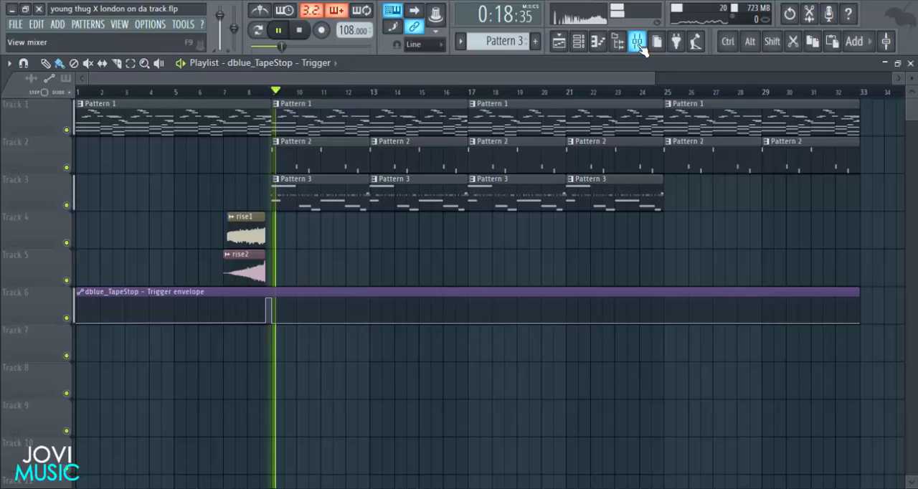
pyautogui.click(637, 40)
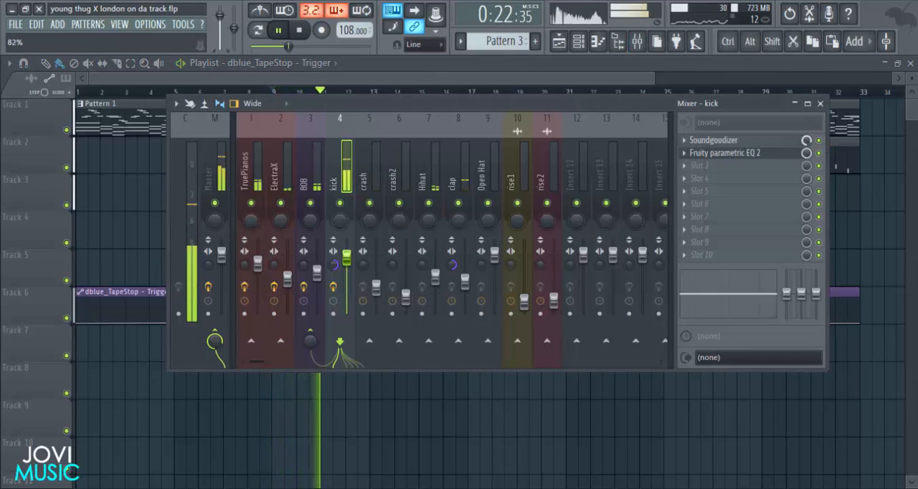
pyautogui.press('space')
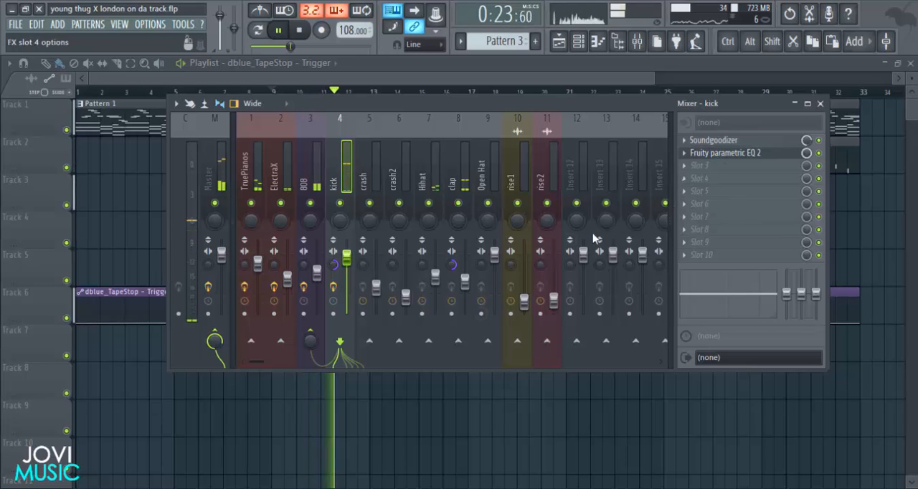
# Slightly lower the Hihat track in the mixer while the song plays and select the Open Hat track.
pyautogui.press('space')
pyautogui.click(370, 179)
pyautogui.press('space')
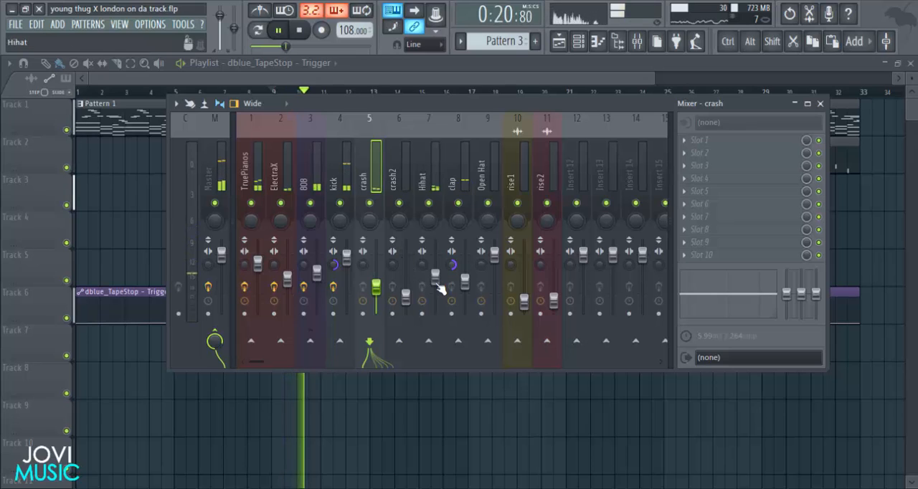
pyautogui.moveTo(436, 282); pyautogui.dragTo(436, 293)
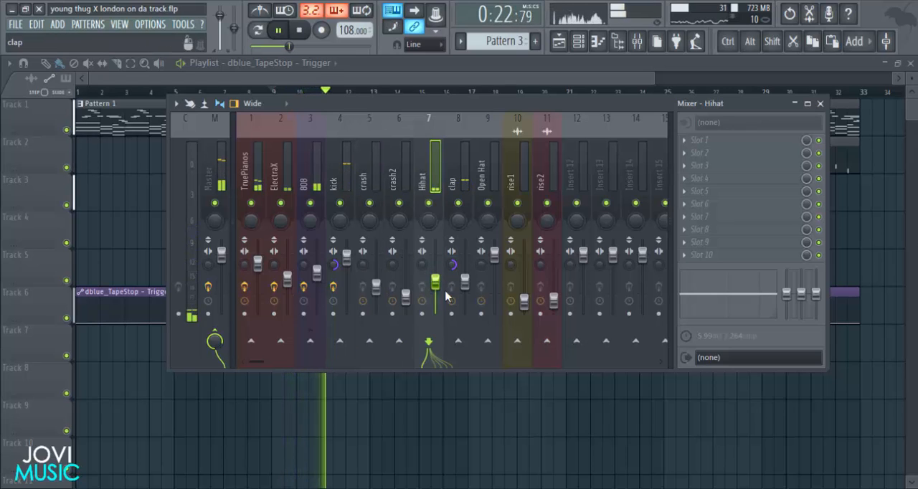
pyautogui.click(465, 280)
pyautogui.click(495, 255)
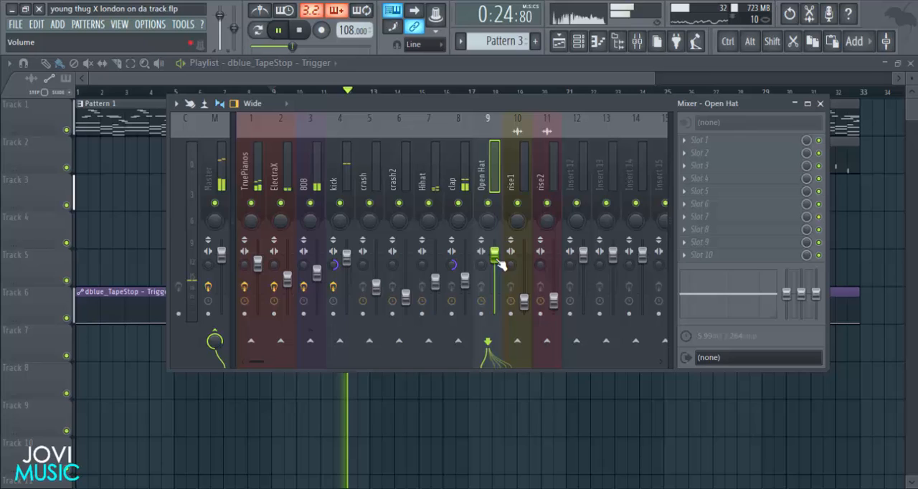
# Add Open Hat hits on steps 23 and 55 of Pattern 3 and lower the Open Hat mixer track to about 66%.
pyautogui.press('space')
pyautogui.click(821, 103)
pyautogui.click(578, 41)
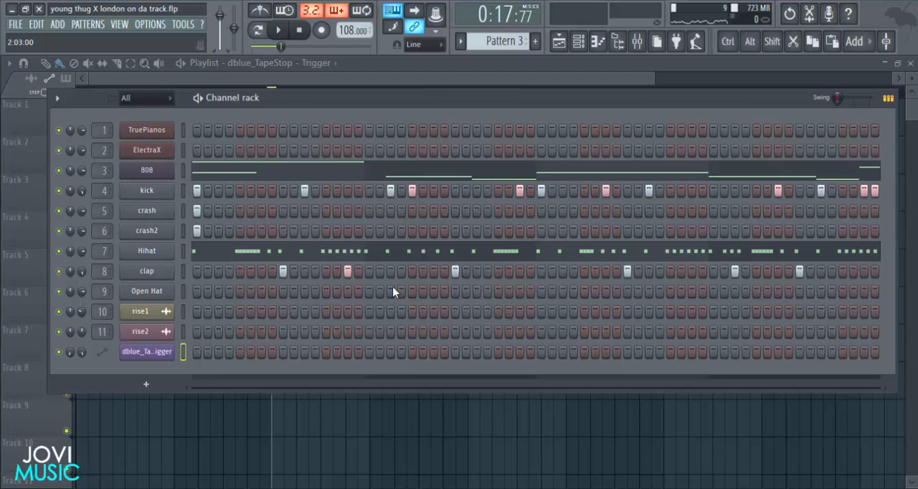
pyautogui.press('space')
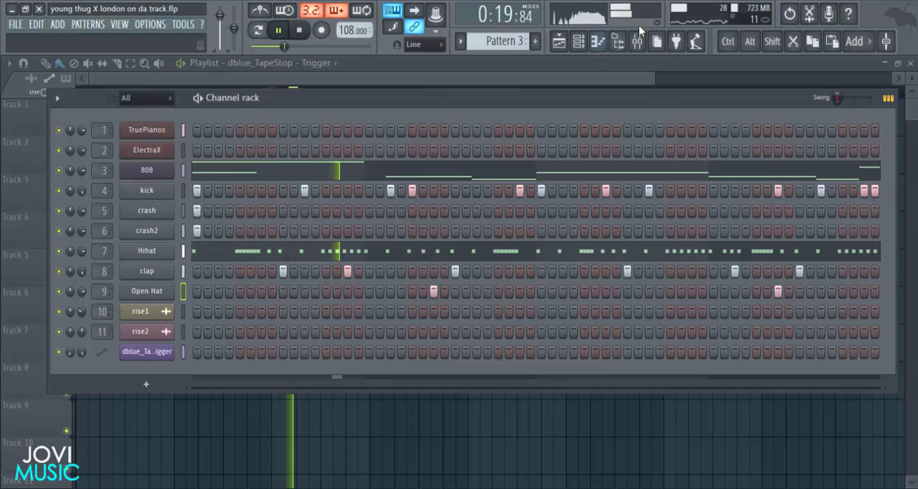
pyautogui.click(642, 51)
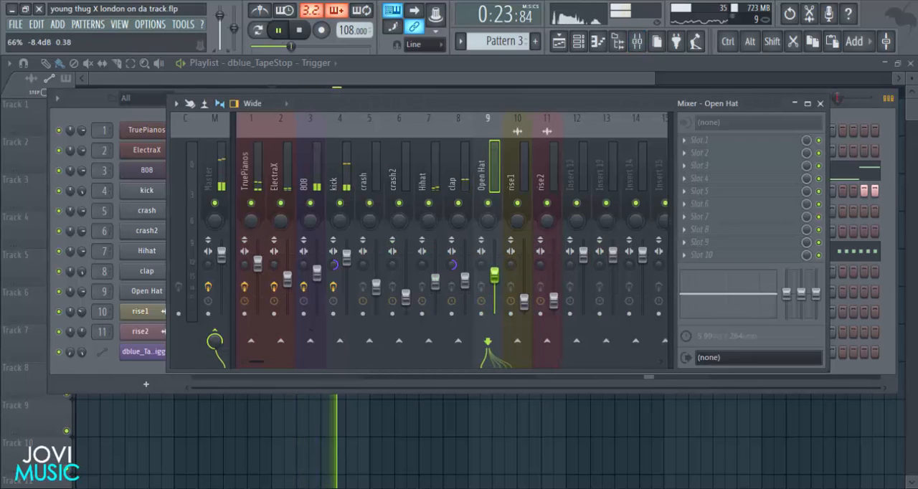
pyautogui.click(821, 104)
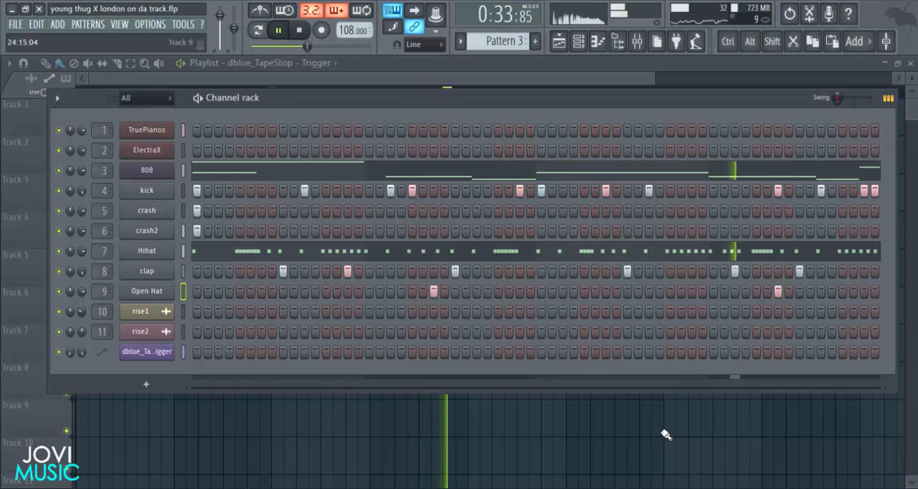
# Play the whole arrangement from bar 1 in the playlist.
pyautogui.press('F6')
pyautogui.press('space')
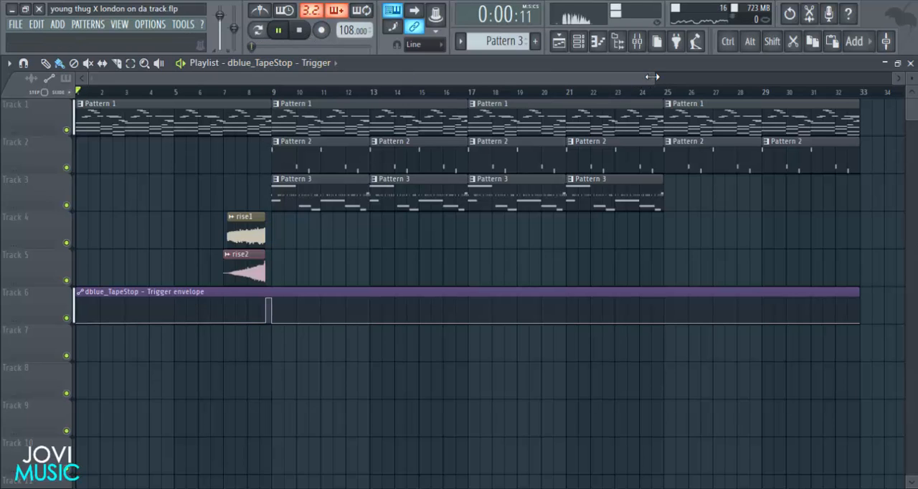
pyautogui.moveTo(651, 76); pyautogui.dragTo(628, 82)
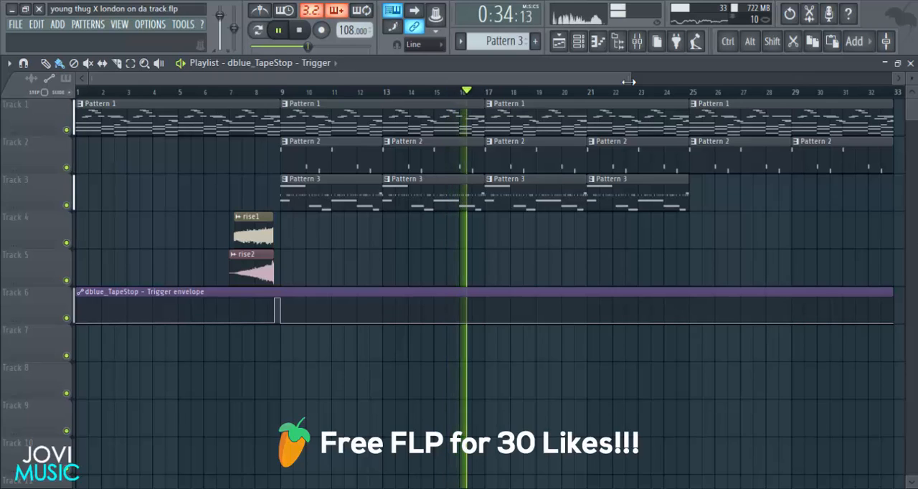
# Reduce the 808's volume envelope hold and release to minimum, slightly lengthen its decay, and save the project.
pyautogui.click(587, 44)
pyautogui.click(148, 170)
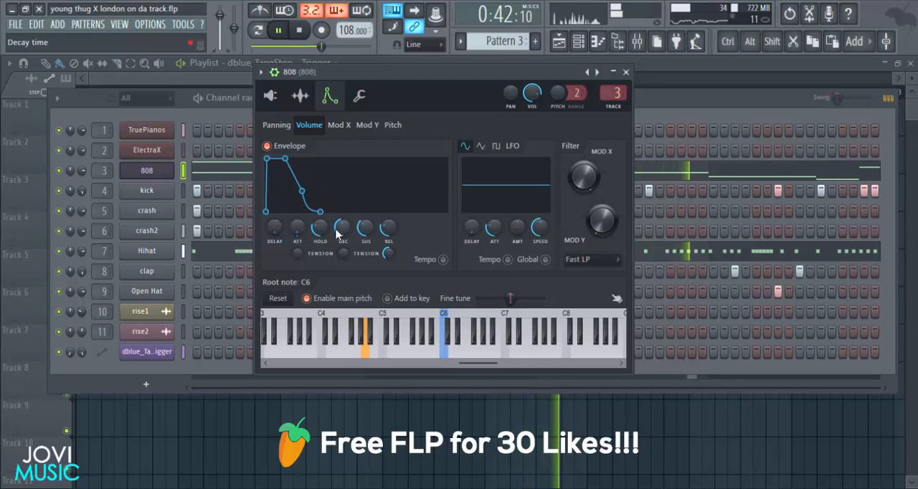
pyautogui.moveTo(321, 229); pyautogui.dragTo(321, 262)
pyautogui.moveTo(387, 229); pyautogui.dragTo(387, 263)
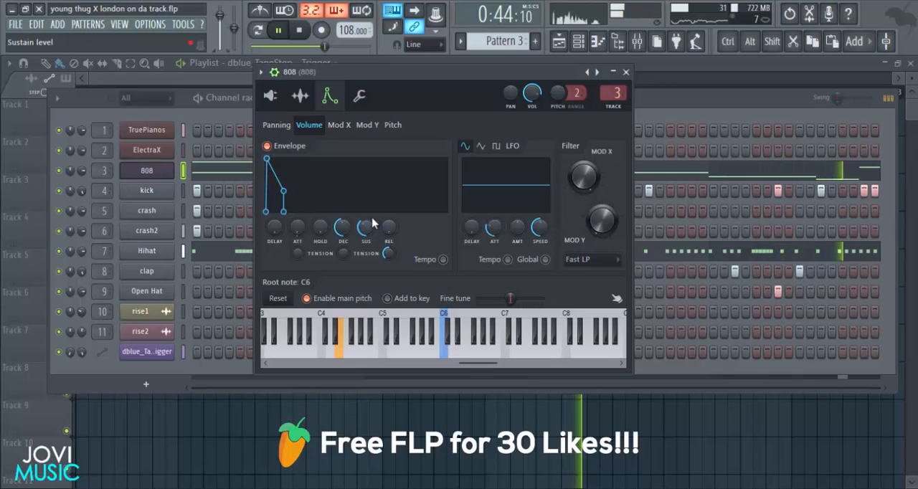
pyautogui.moveTo(366, 229)
pyautogui.mouseDown()
pyautogui.moveTo(366, 218)
pyautogui.moveTo(345, 226)
pyautogui.moveTo(362, 235)
pyautogui.moveTo(367, 228)
pyautogui.mouseUp()
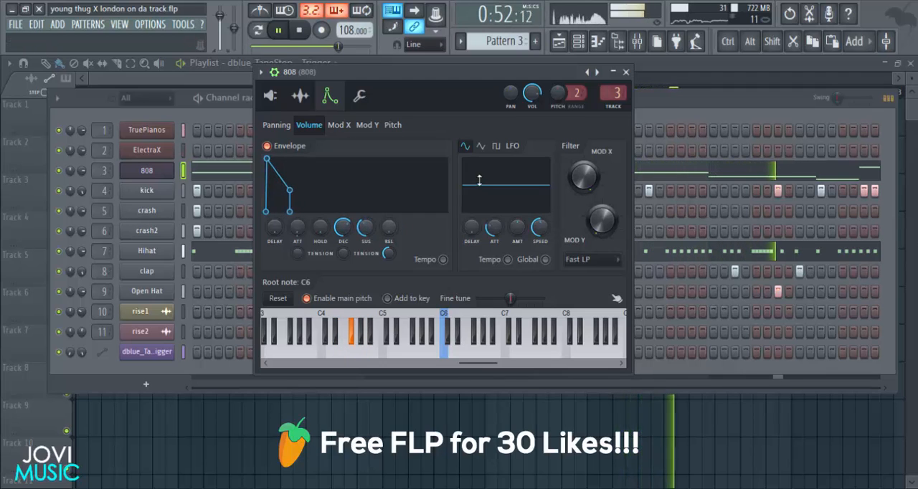
pyautogui.click(626, 73)
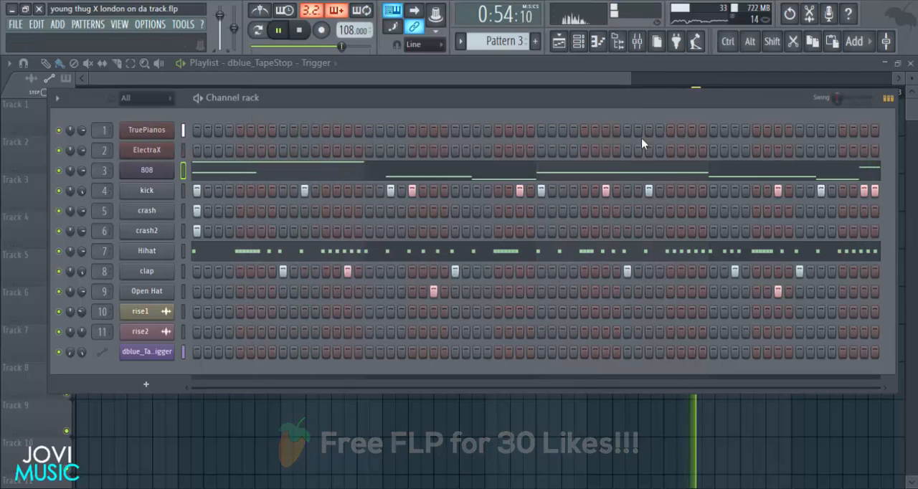
pyautogui.press('F6')
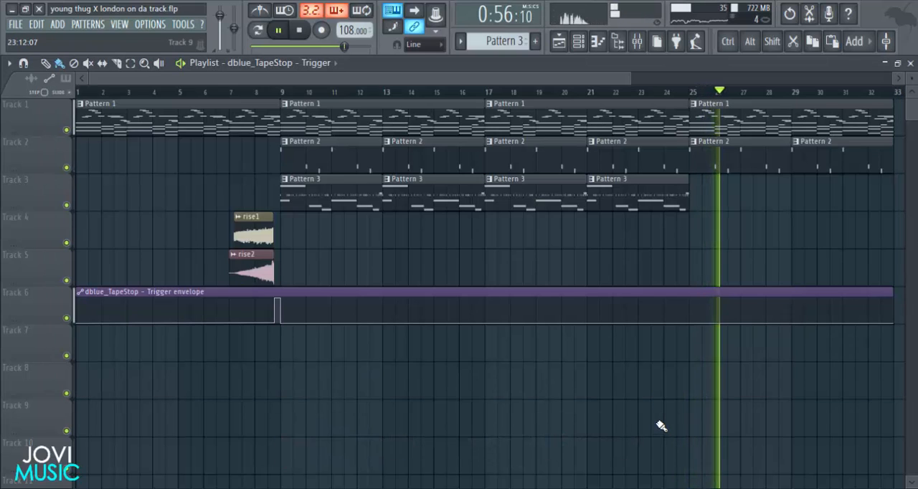
pyautogui.hotkey('ctrl', 's')
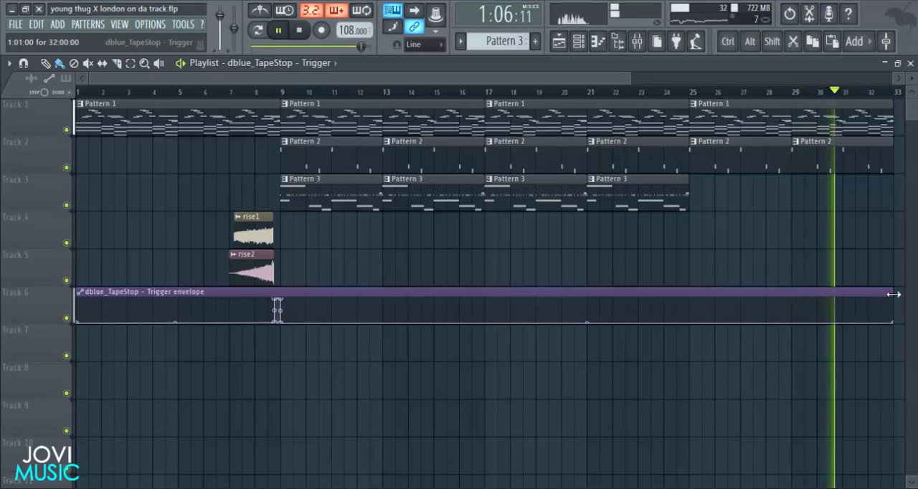
# Extend the dblue_TapeStop trigger envelope clip on Track 6 to just past bar 34 and stop playback.
pyautogui.moveTo(892, 295); pyautogui.dragTo(912, 296)
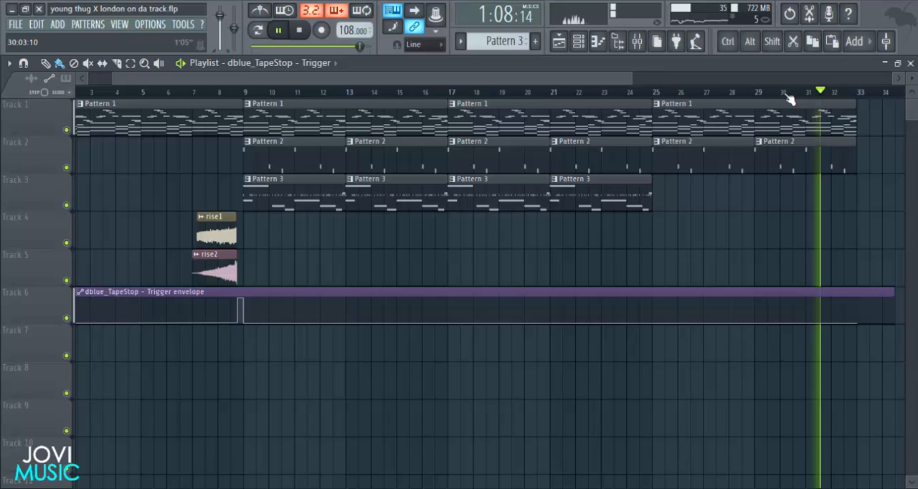
pyautogui.scroll(-1, 788, 94)
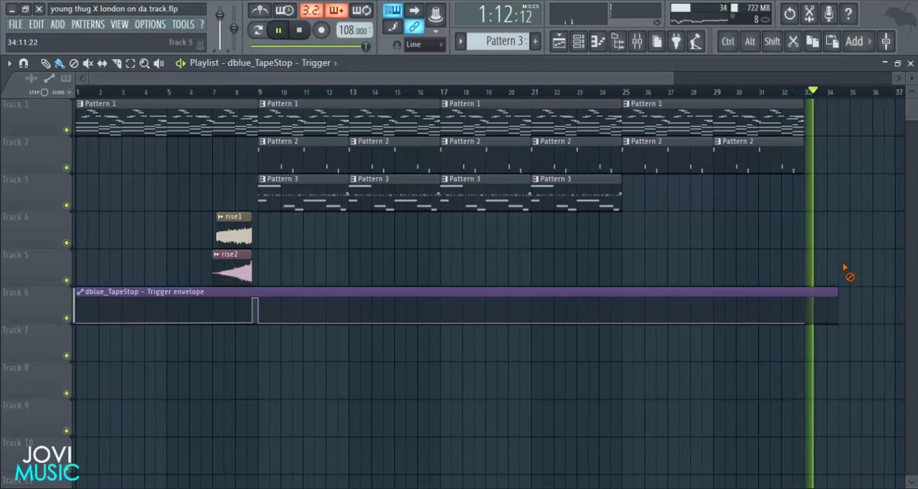
pyautogui.press('space')
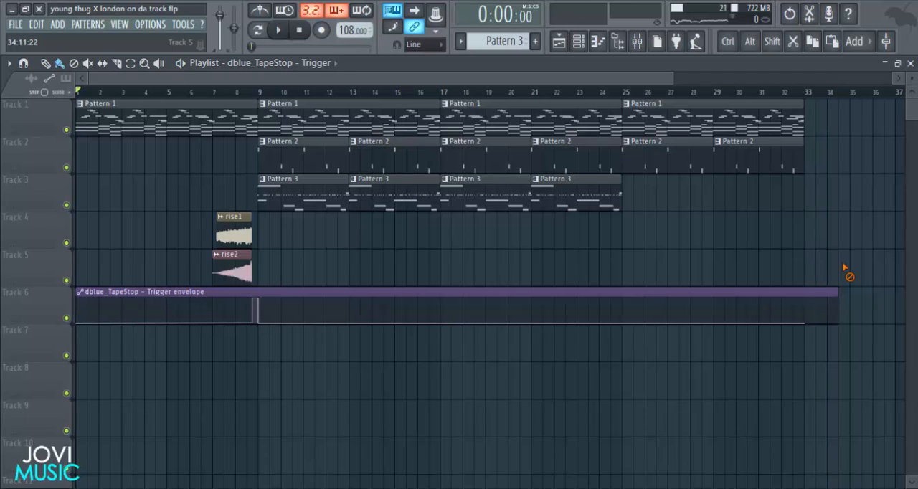